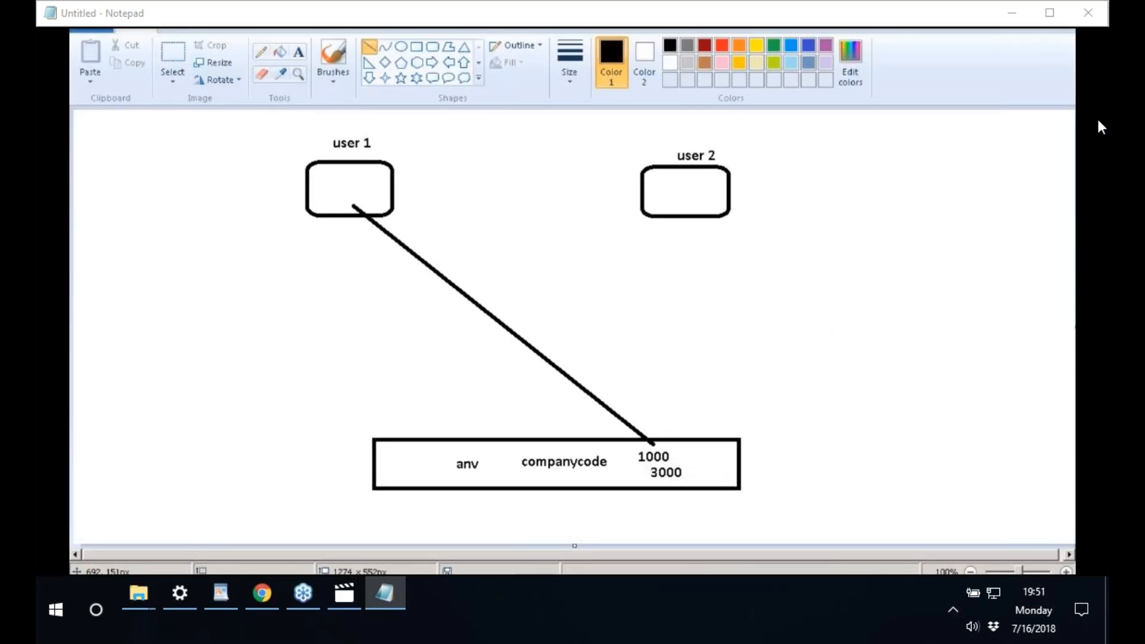
# - Draw a line from the 1000/3000 company code entry up to the user 2 box
pyautogui.moveTo(683, 462); pyautogui.dragTo(685, 357)
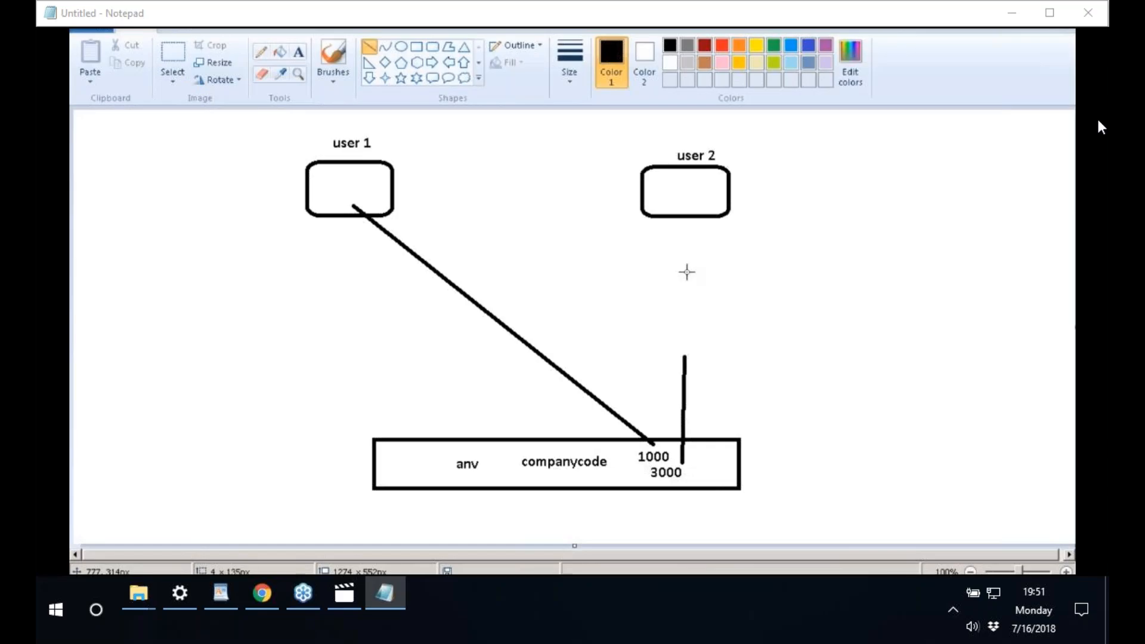
pyautogui.moveTo(687, 272); pyautogui.dragTo(692, 210)
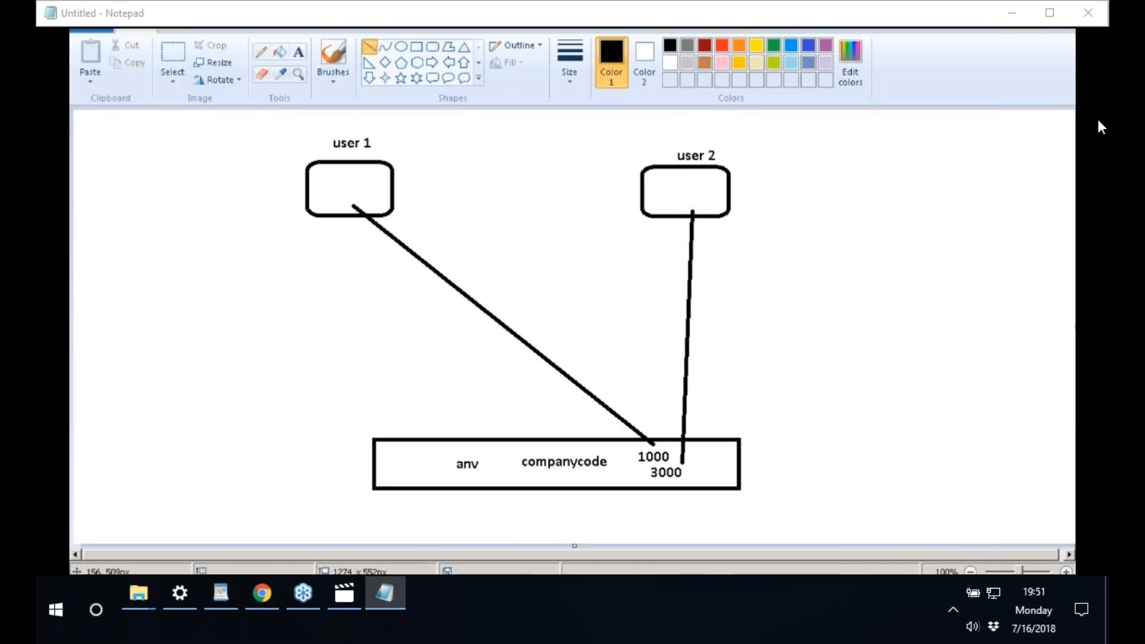
# - Launch SAP HANA Studio from All Programs > SAP HANA, accepting the default workspace
pyautogui.press('super')
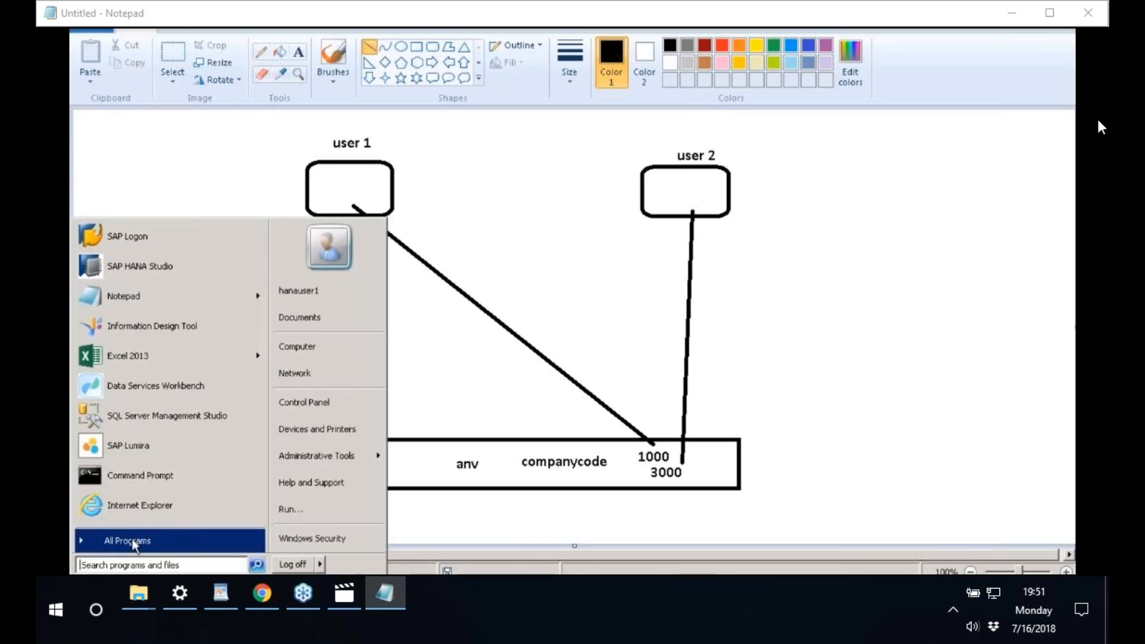
pyautogui.click(132, 541)
pyautogui.scroll(-2, 119, 452)
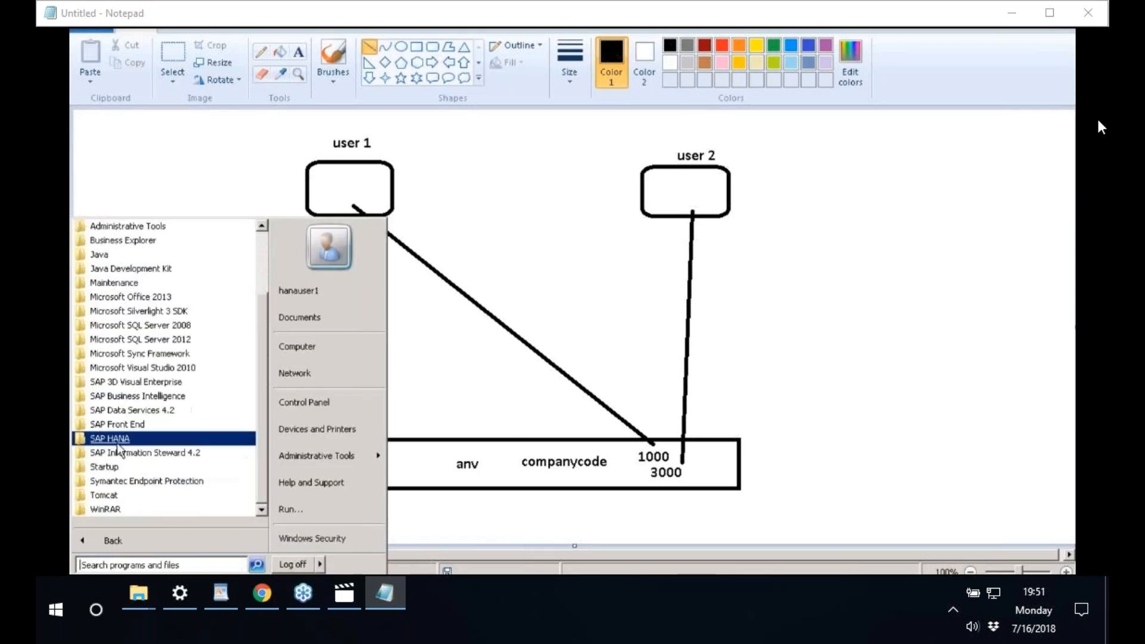
pyautogui.click(110, 439)
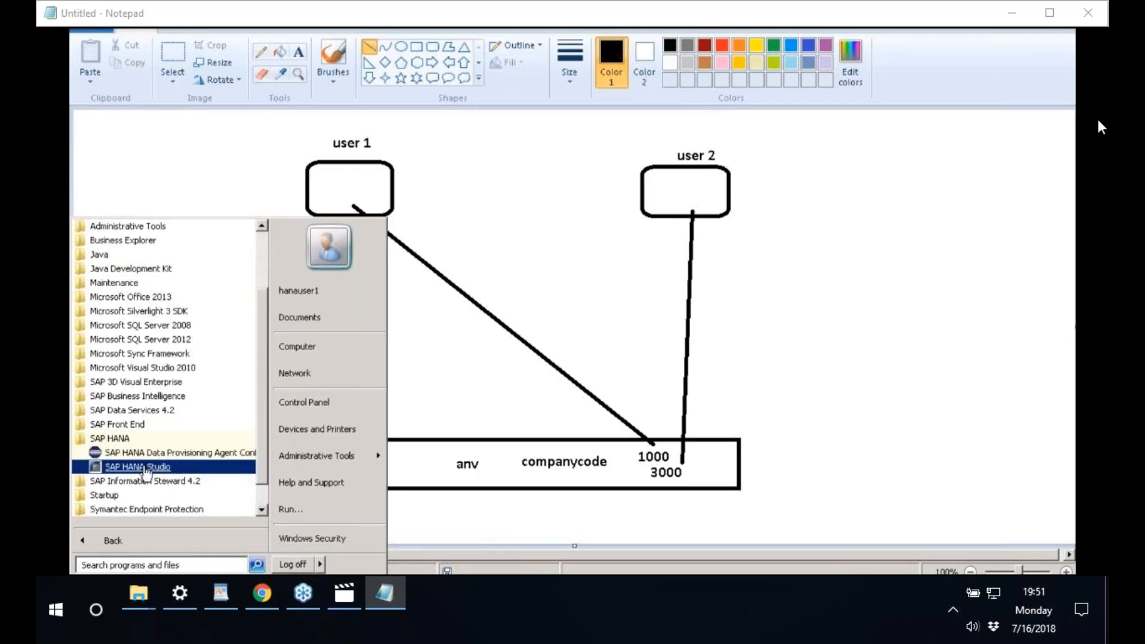
pyautogui.click(119, 462)
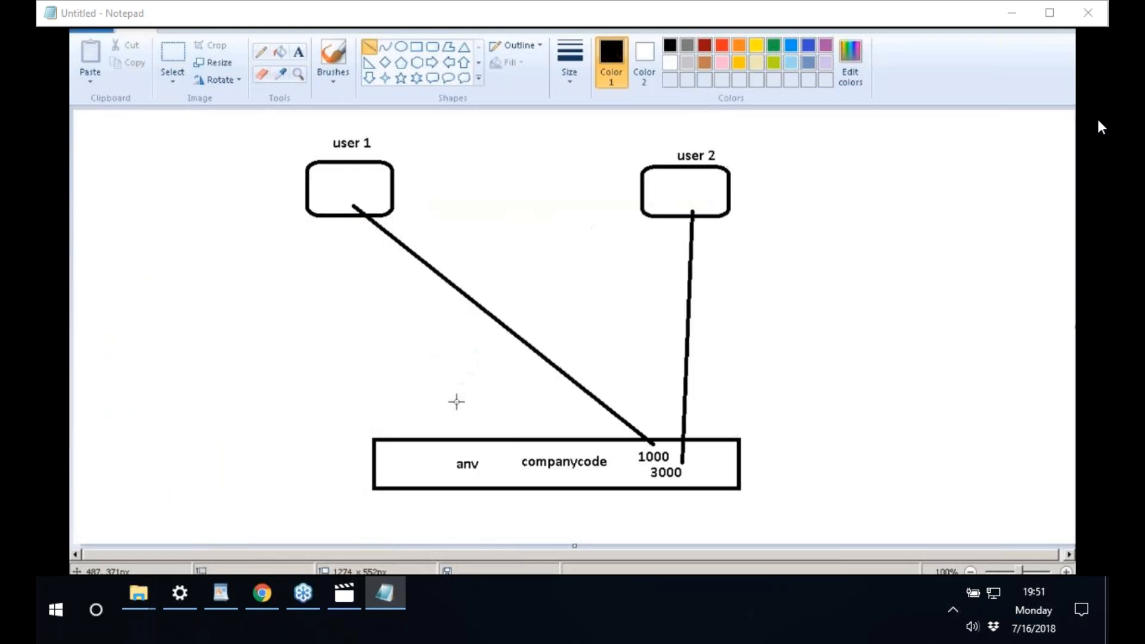
pyautogui.click(687, 341)
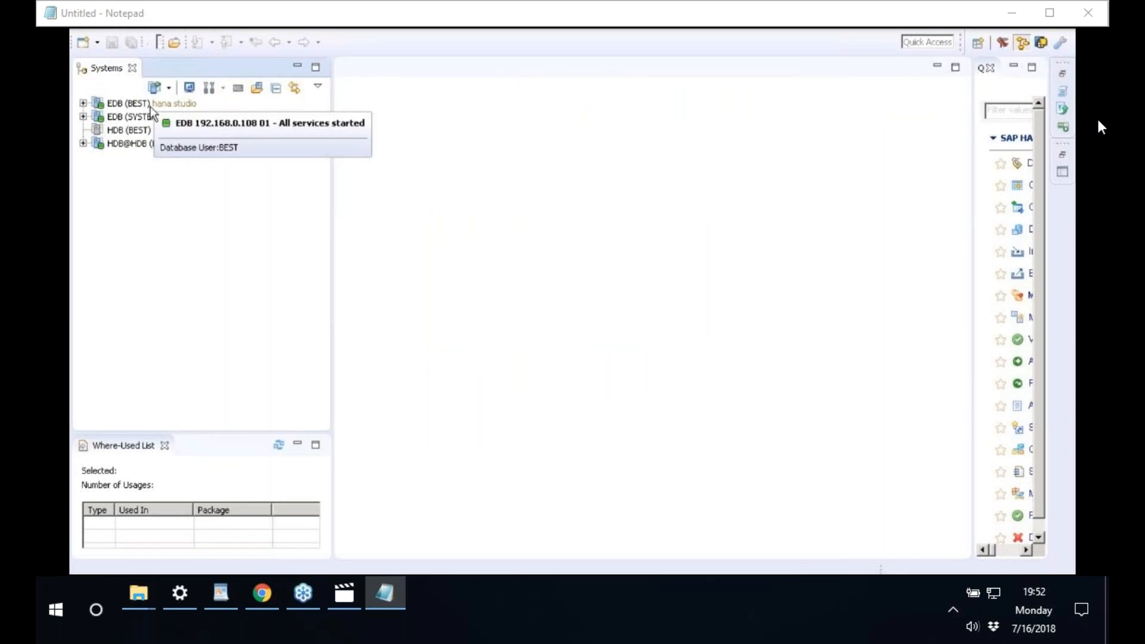
# - Expand the EDB (BEST) system and open its Content folder to list packages
pyautogui.doubleClick(133, 106)
pyautogui.click(133, 105)
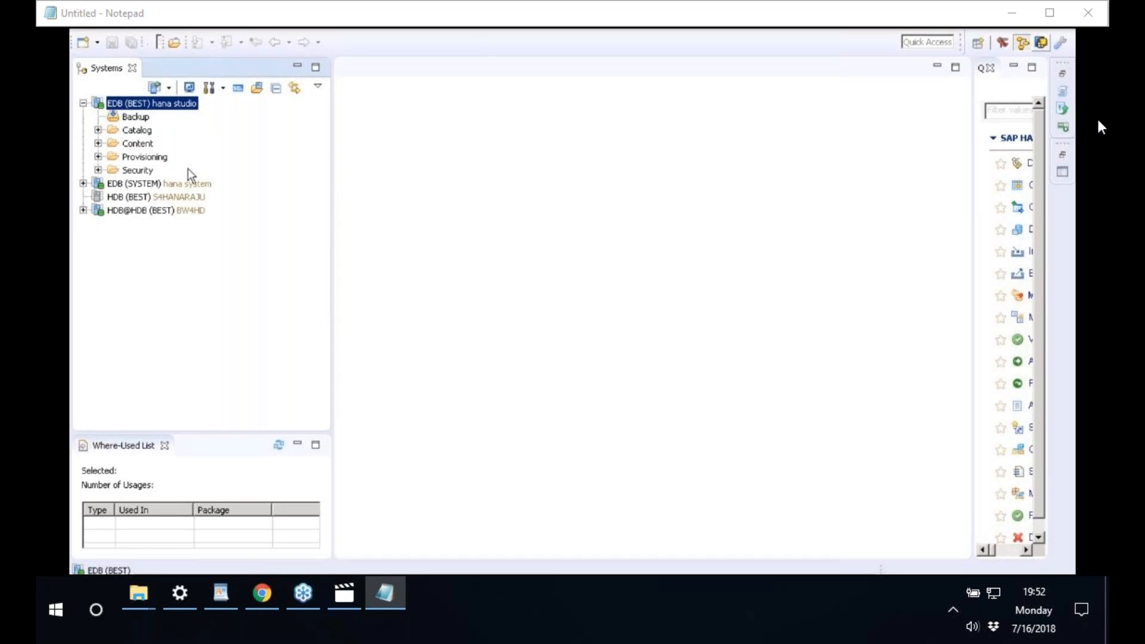
pyautogui.click(140, 132)
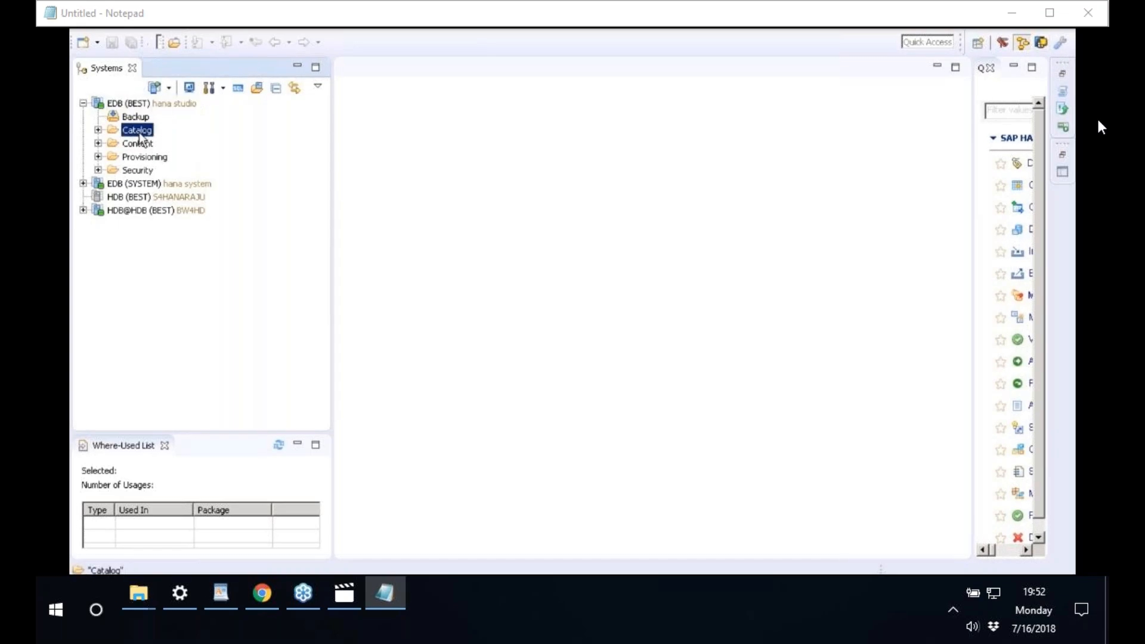
pyautogui.click(134, 143)
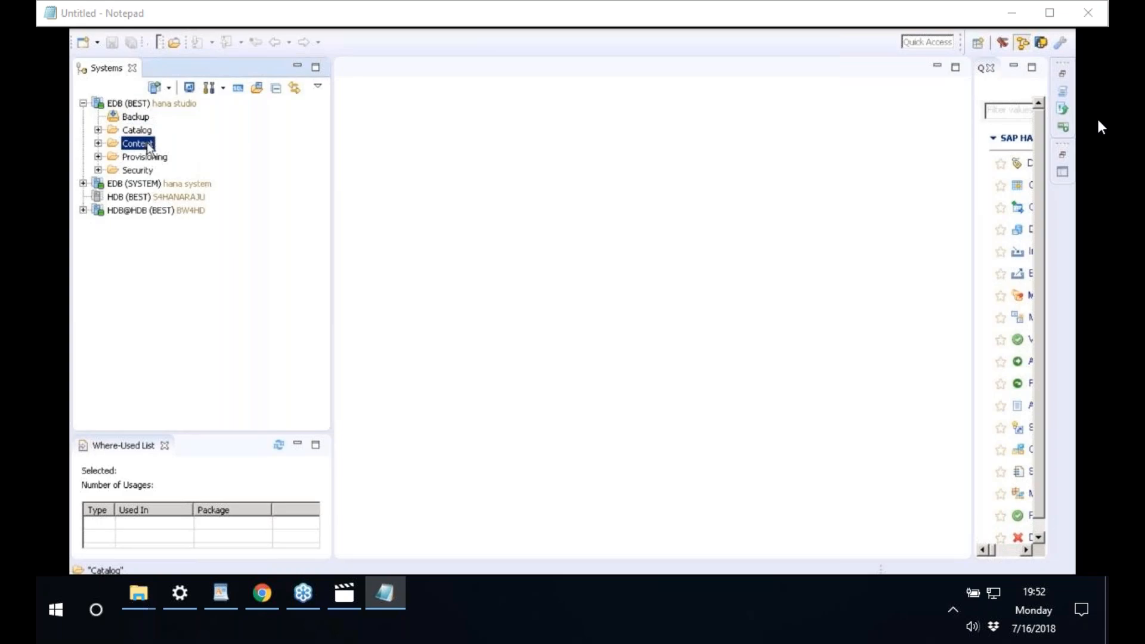
pyautogui.click(135, 131)
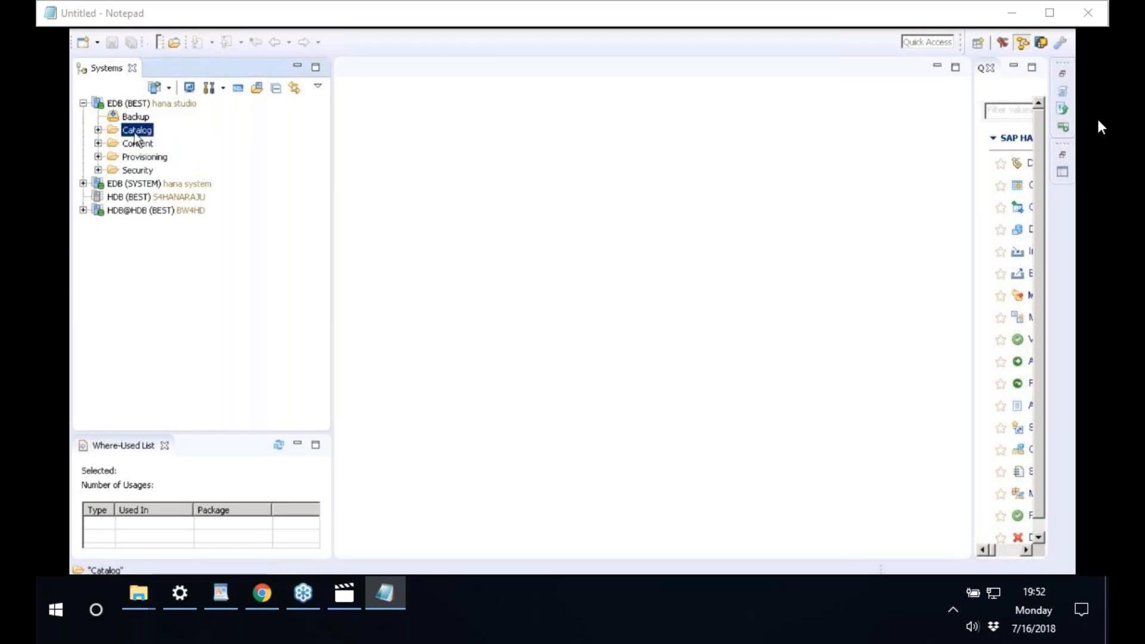
pyautogui.click(98, 130)
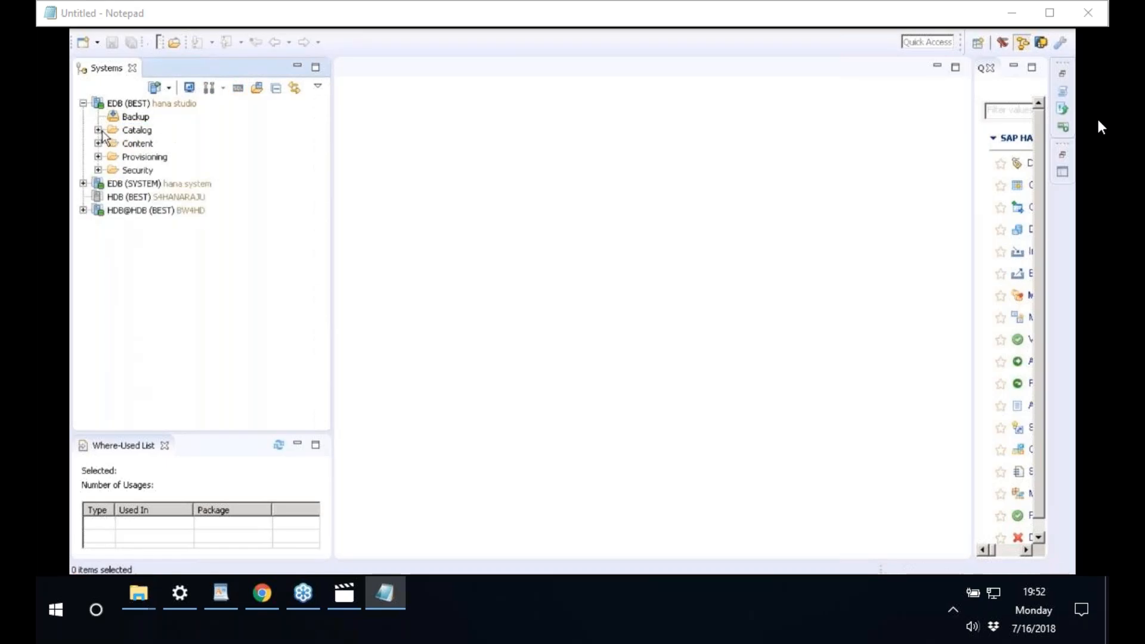
pyautogui.click(135, 144)
pyautogui.click(98, 144)
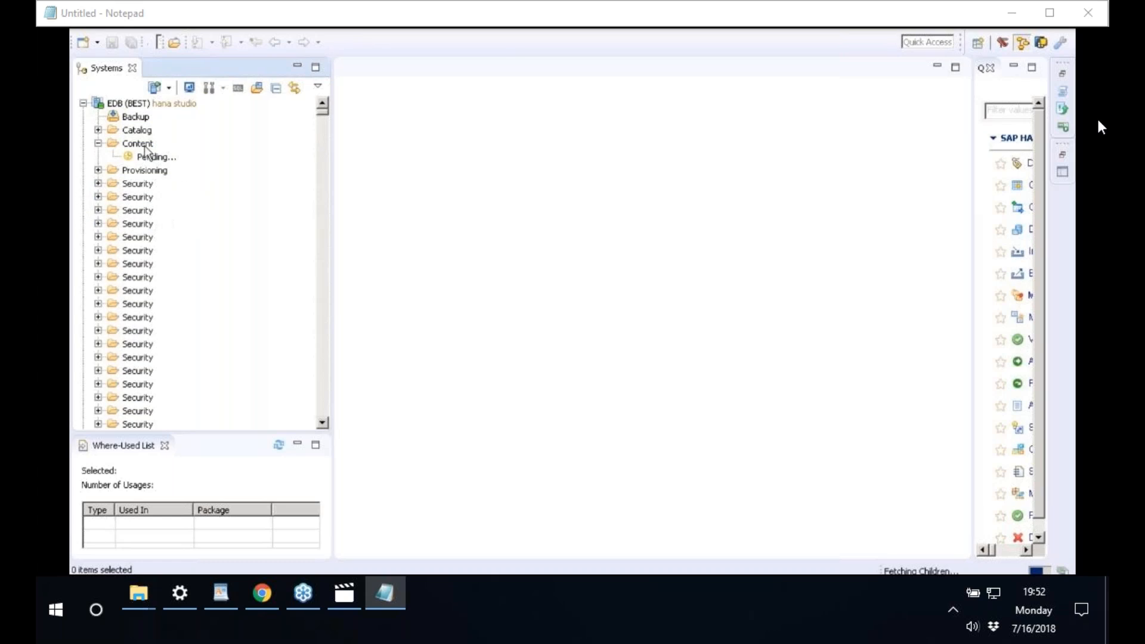
pyautogui.click(144, 147)
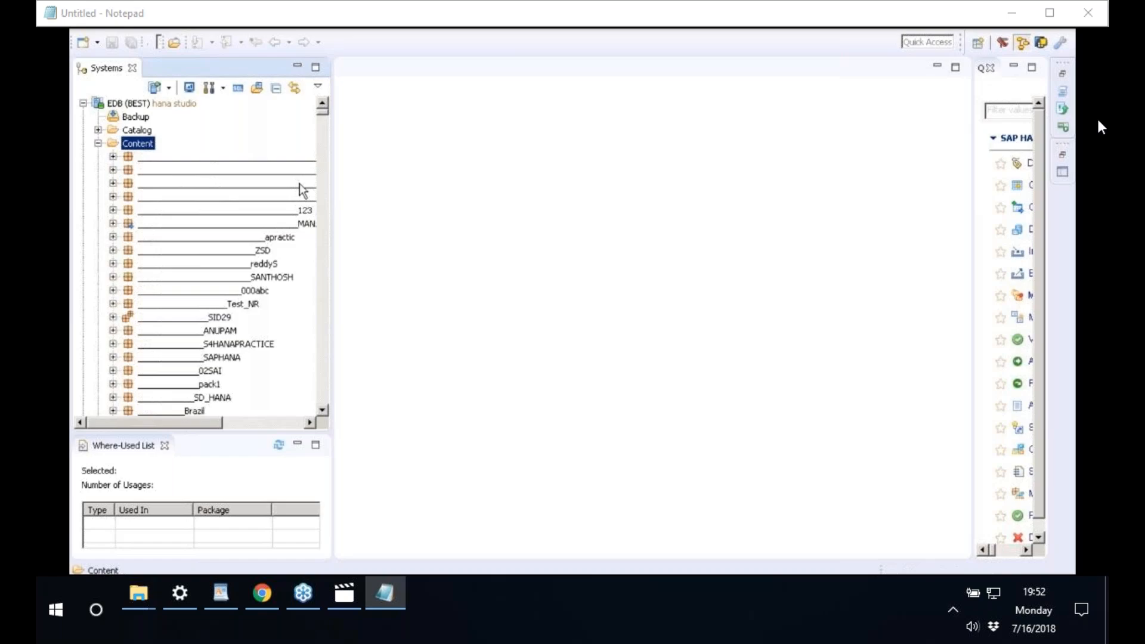
# - Widen the Systems panel, expand S4MASTERDATA009 > Analytic Views, and select AN_PA_ACTUAL
pyautogui.moveTo(334, 192); pyautogui.dragTo(467, 238)
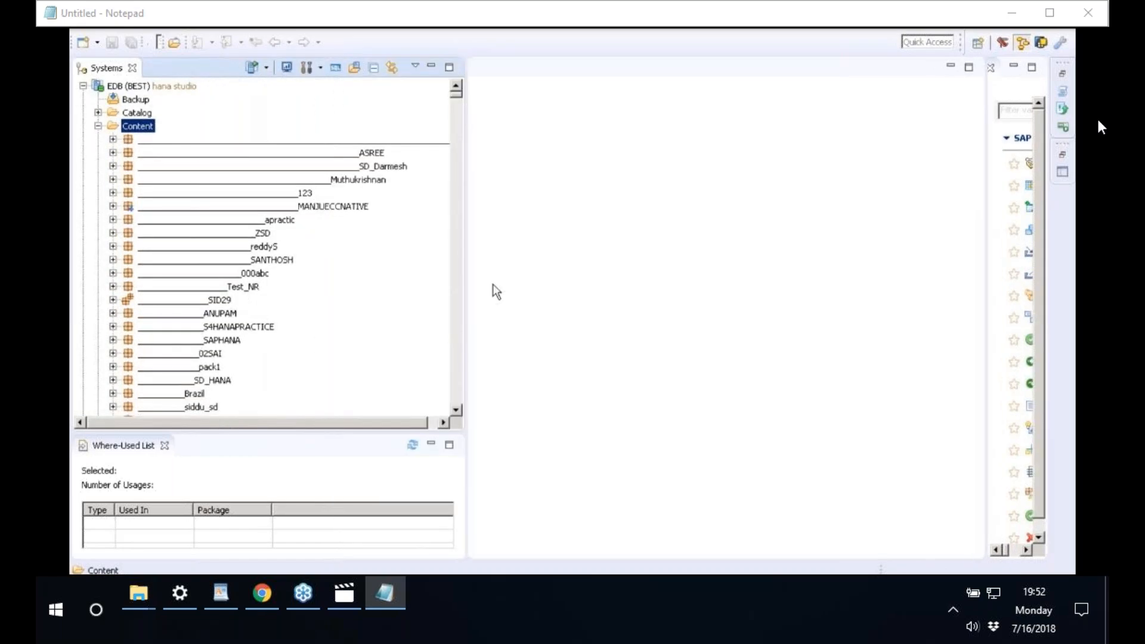
pyautogui.moveTo(471, 298); pyautogui.dragTo(545, 281)
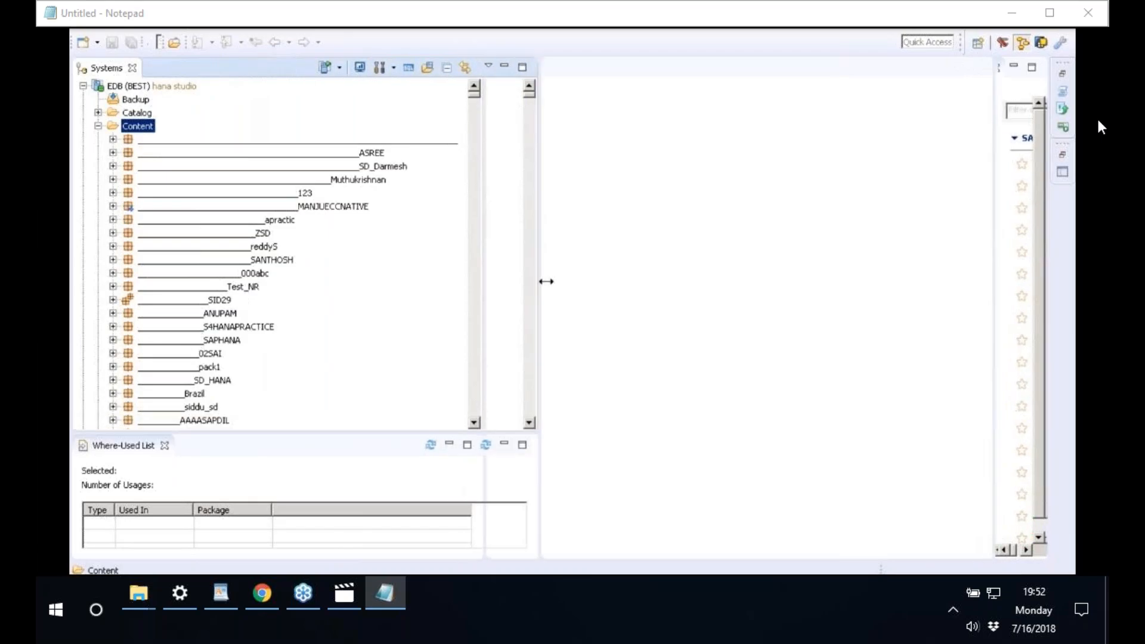
pyautogui.press('Down')
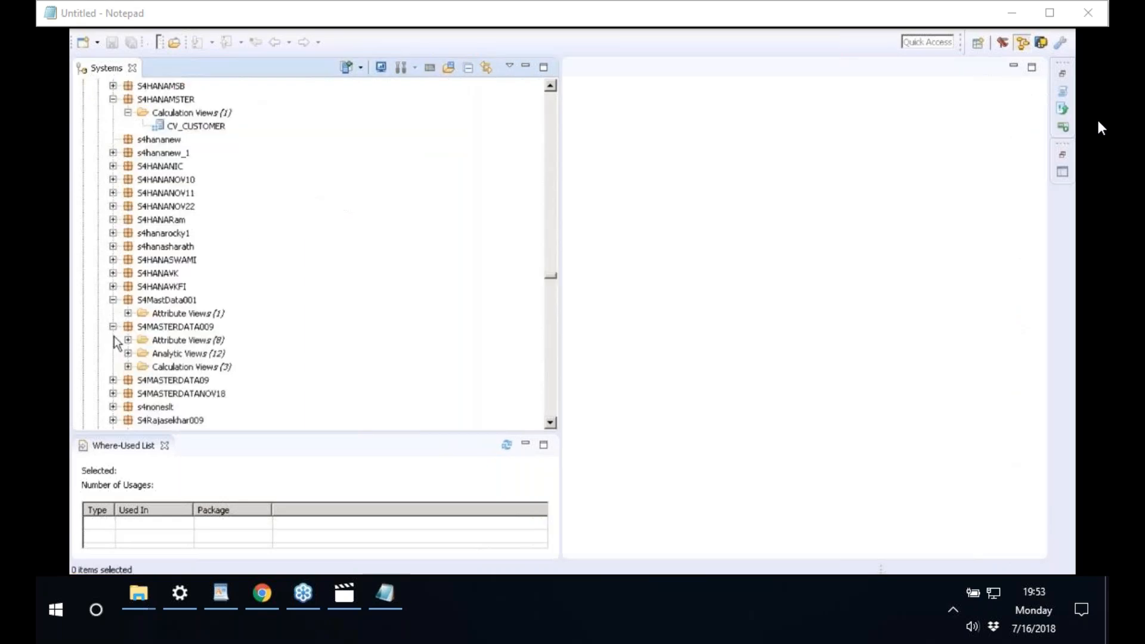
pyautogui.click(127, 353)
pyautogui.click(128, 353)
pyautogui.click(128, 354)
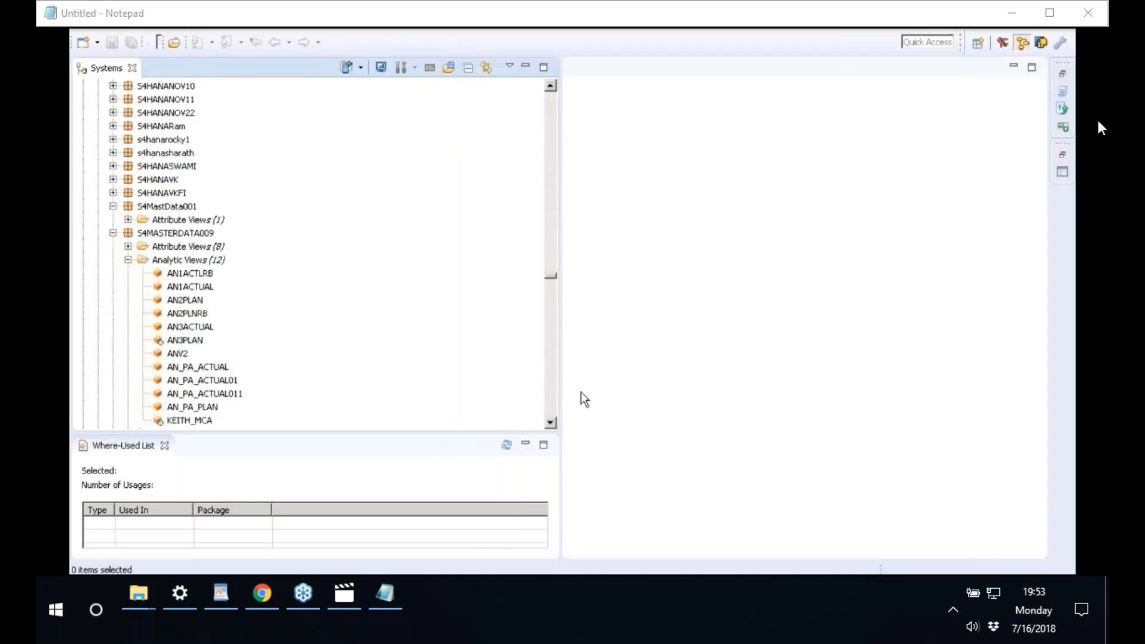
pyautogui.click(549, 422)
# - Open AN_PA_ACTUAL in the view editor and add AT_COMPANYCODE to the Star Join
pyautogui.doubleClick(197, 354)
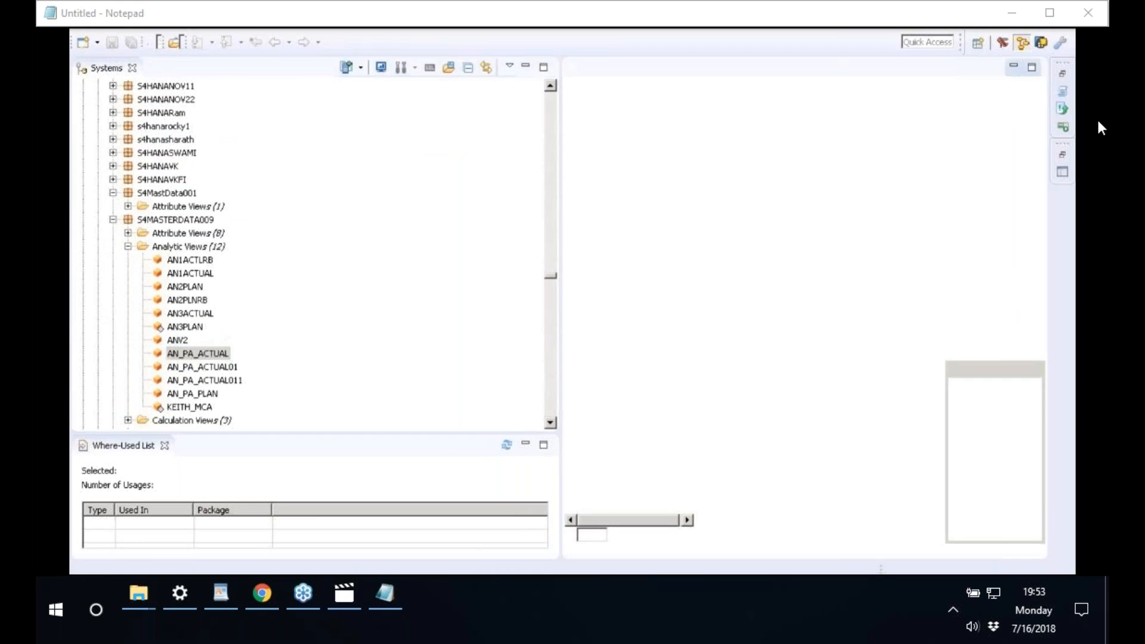
pyautogui.moveTo(561, 186); pyautogui.dragTo(354, 186)
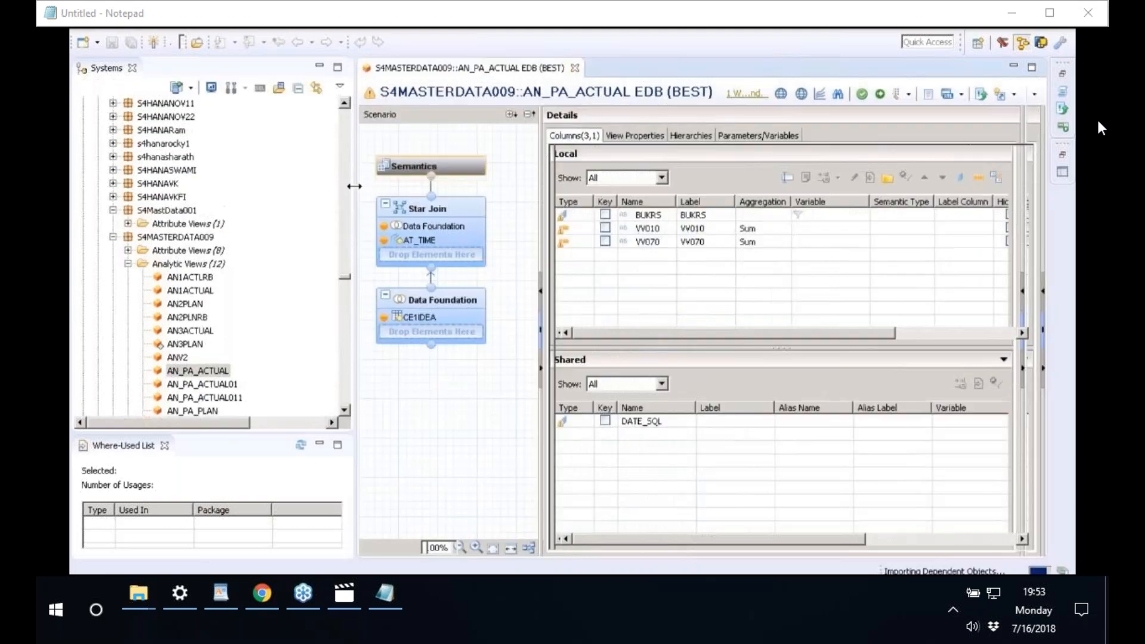
pyautogui.click(128, 250)
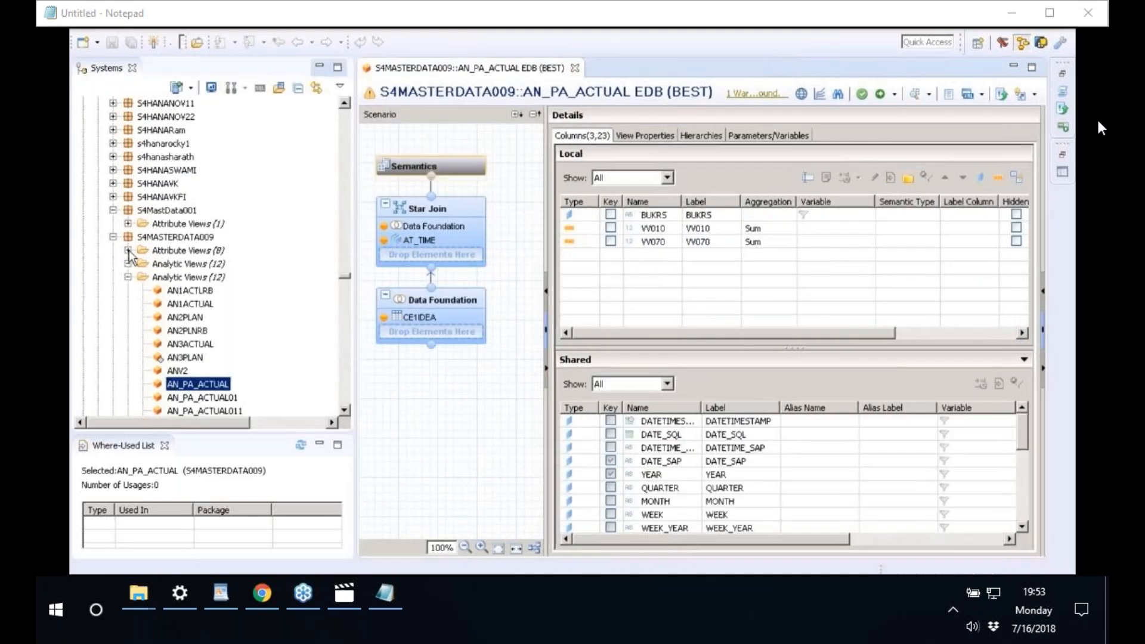
pyautogui.moveTo(204, 277); pyautogui.dragTo(418, 254)
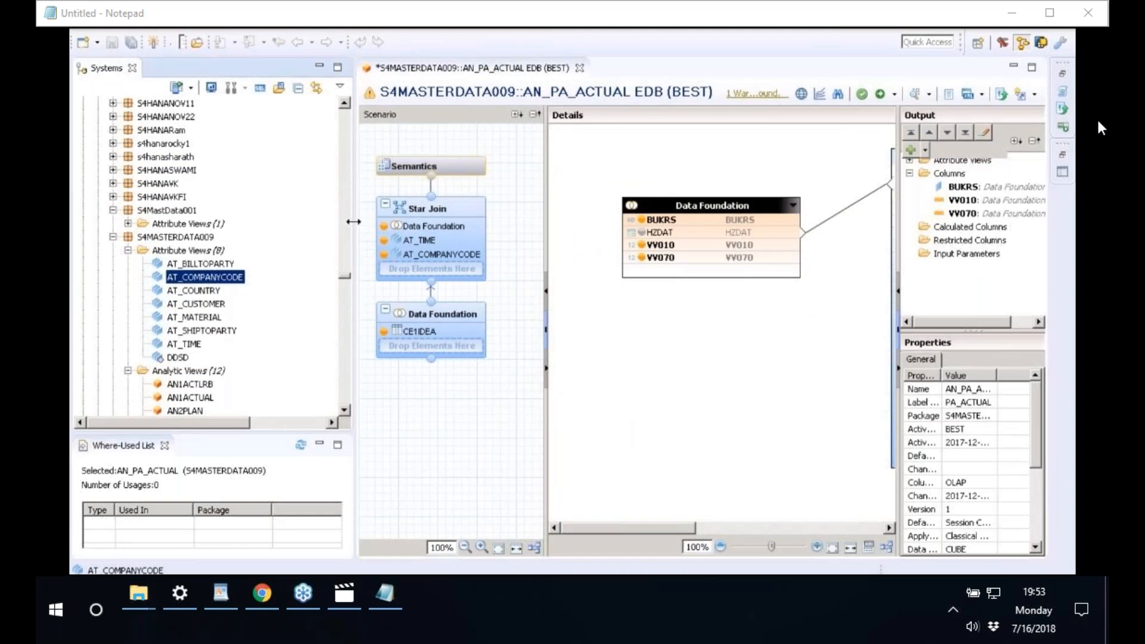
# - Enlarge the join diagram and join AT_COMPANYCODE to the Data Foundation on BUKRS
pyautogui.moveTo(353, 221); pyautogui.dragTo(171, 221)
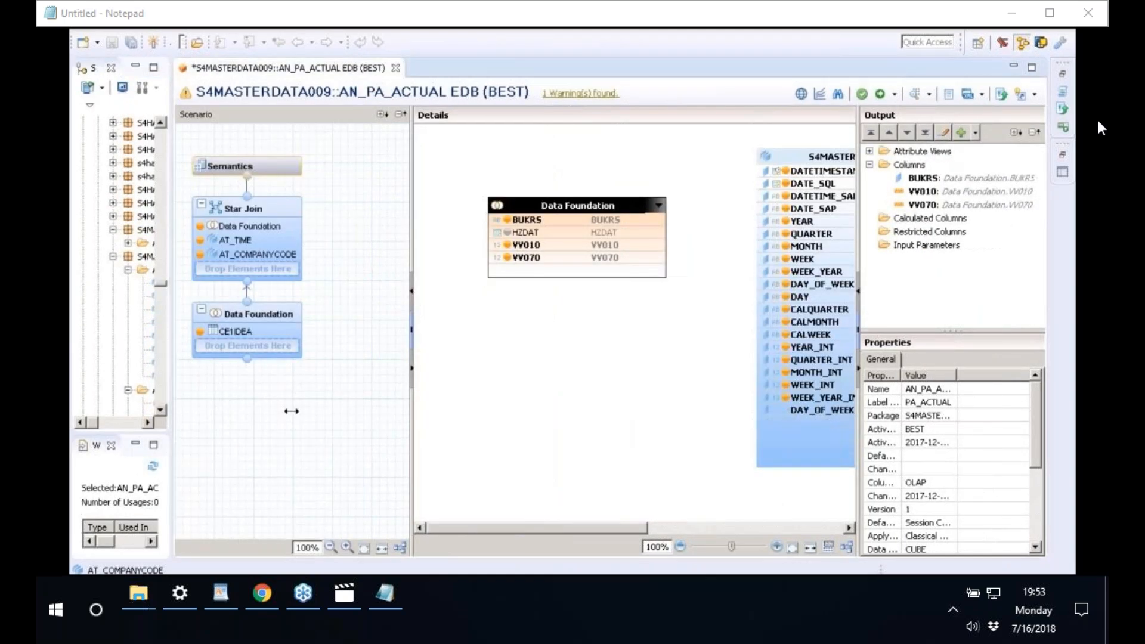
pyautogui.moveTo(412, 410); pyautogui.dragTo(255, 411)
pyautogui.moveTo(858, 433); pyautogui.dragTo(1025, 433)
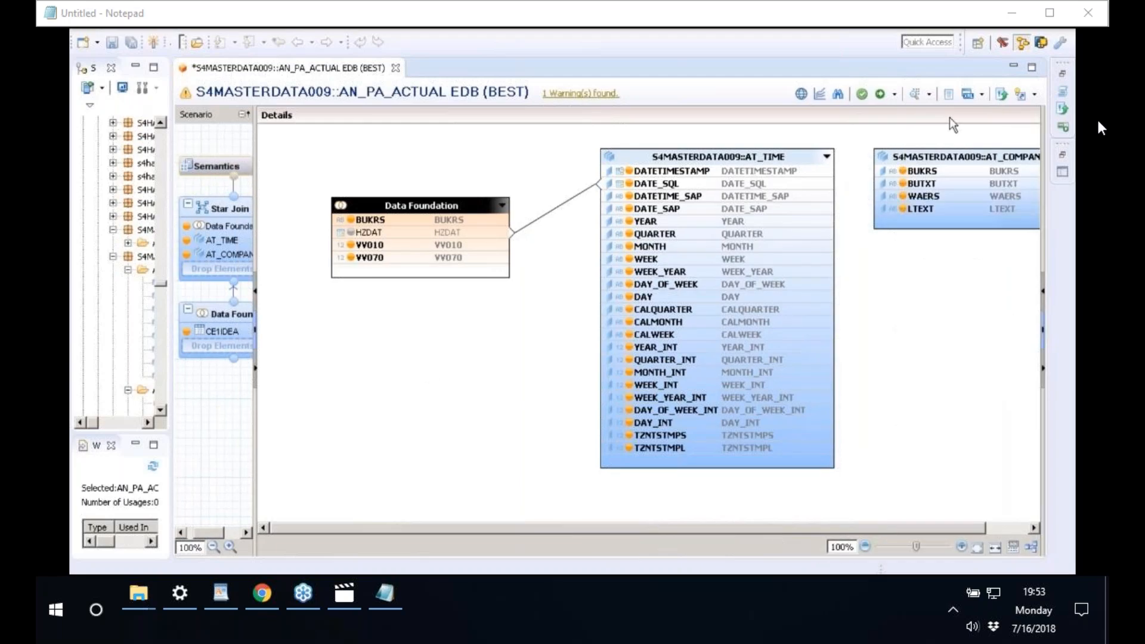
pyautogui.moveTo(920, 153); pyautogui.dragTo(299, 344)
pyautogui.moveTo(445, 363); pyautogui.dragTo(367, 219)
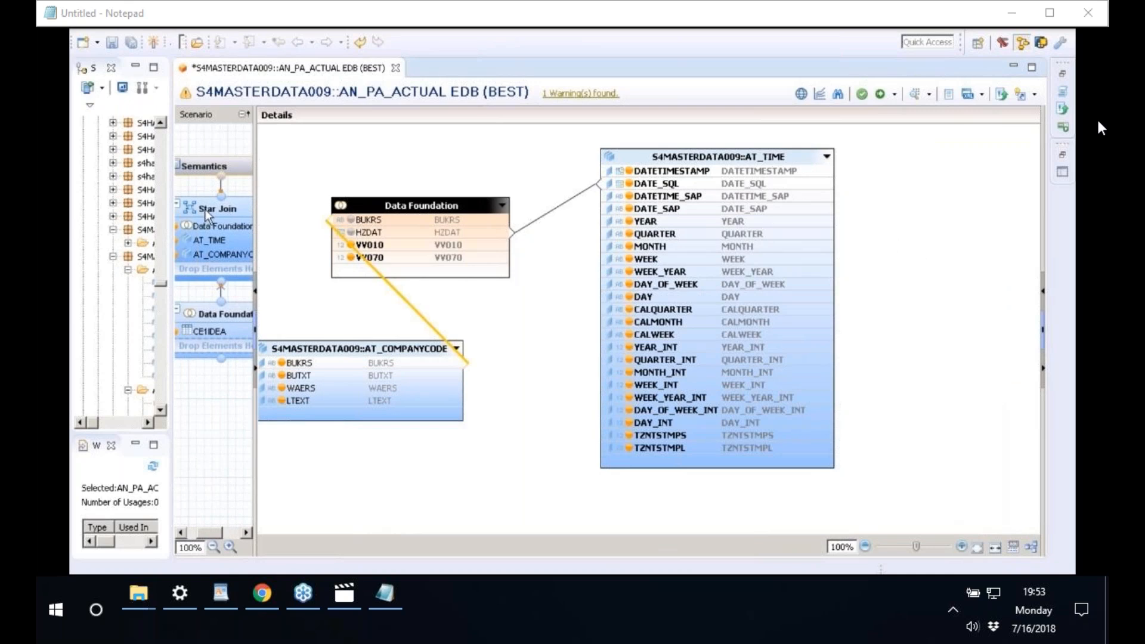
# - Save and activate the AN_PA_ACTUAL analytic view
pyautogui.click(225, 162)
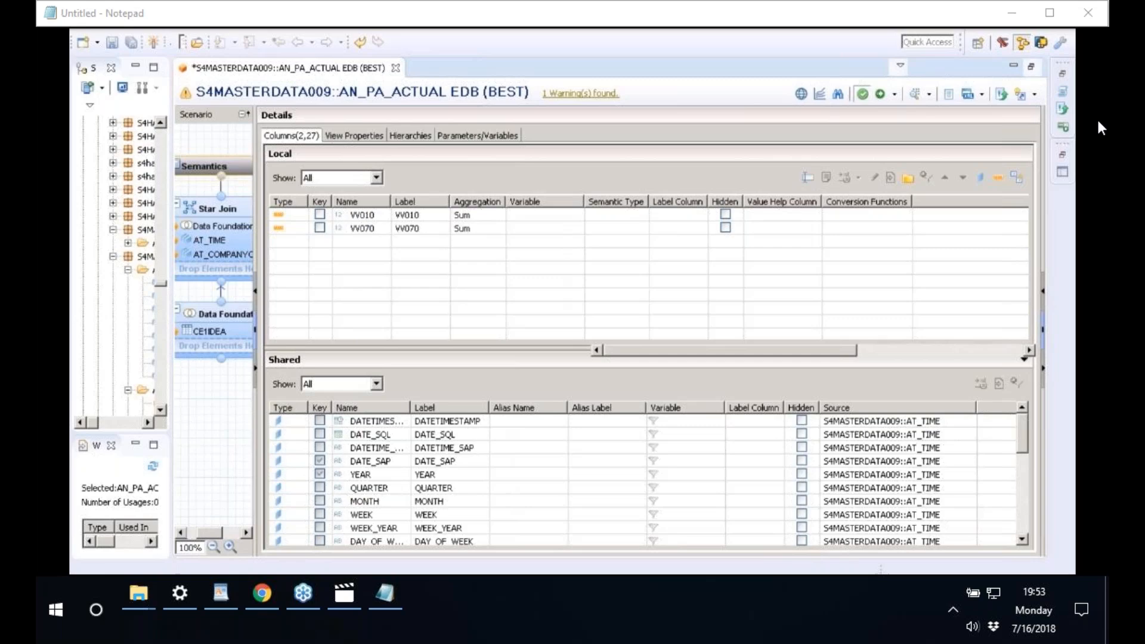
pyautogui.click(879, 95)
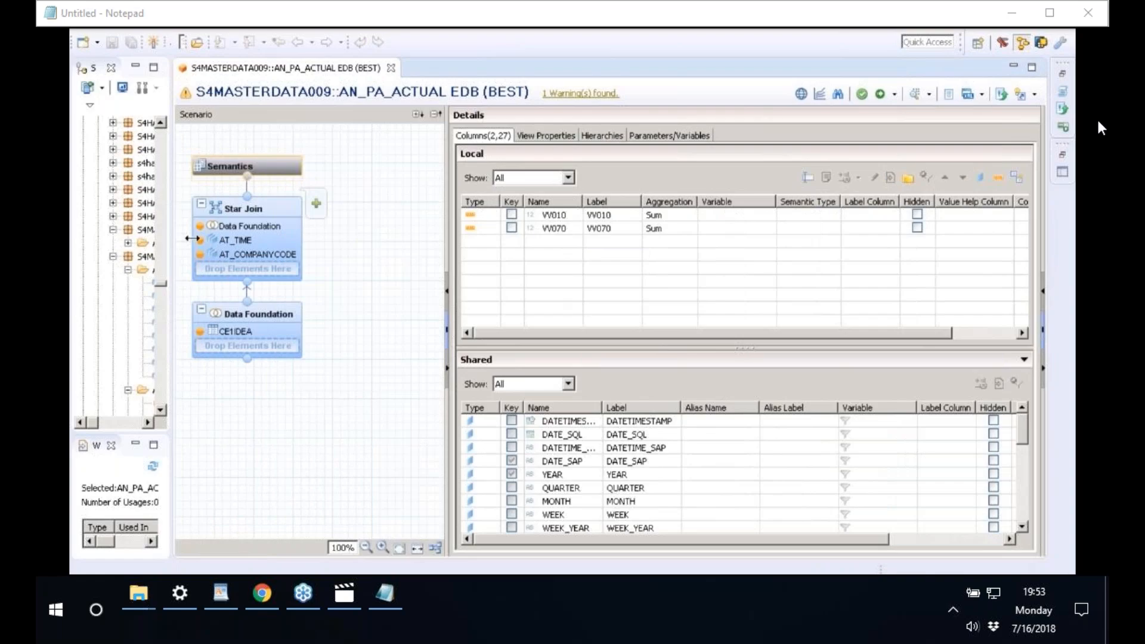
pyautogui.moveTo(192, 238); pyautogui.dragTo(376, 377)
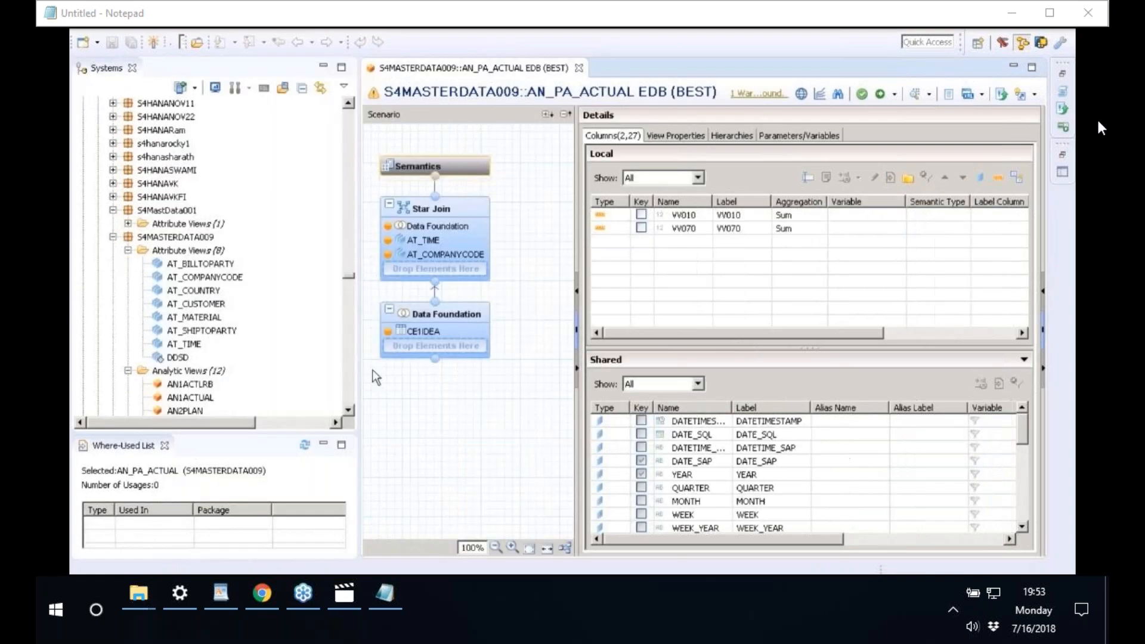
# - Open a Data Preview of AN_PA_ACTUAL from its context menu in the Systems tree
pyautogui.click(349, 410)
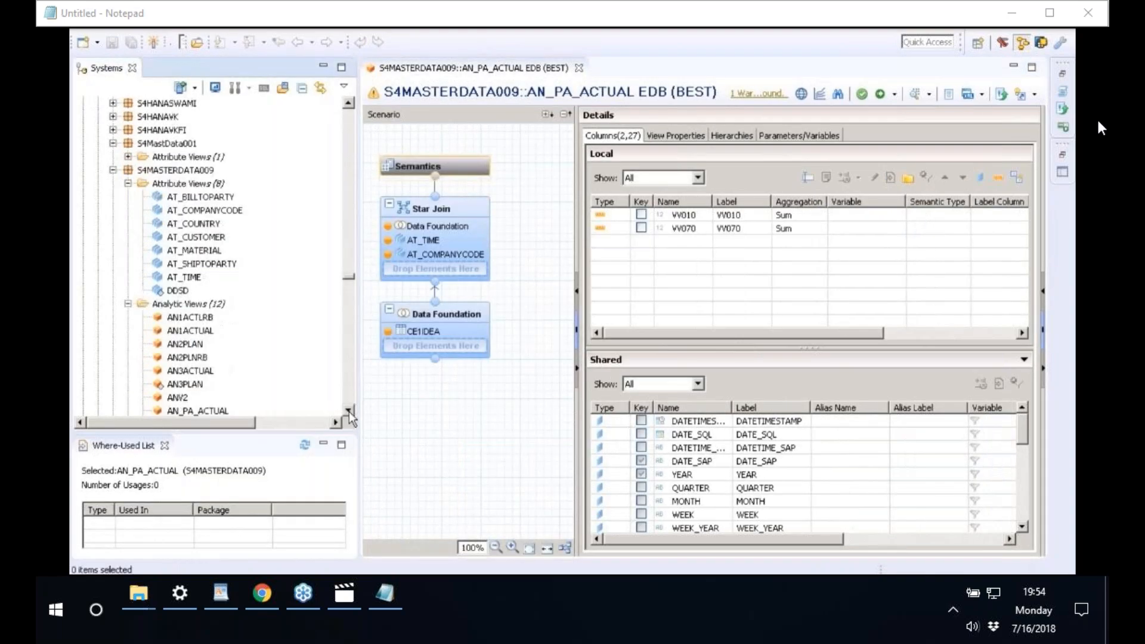
pyautogui.click(348, 410)
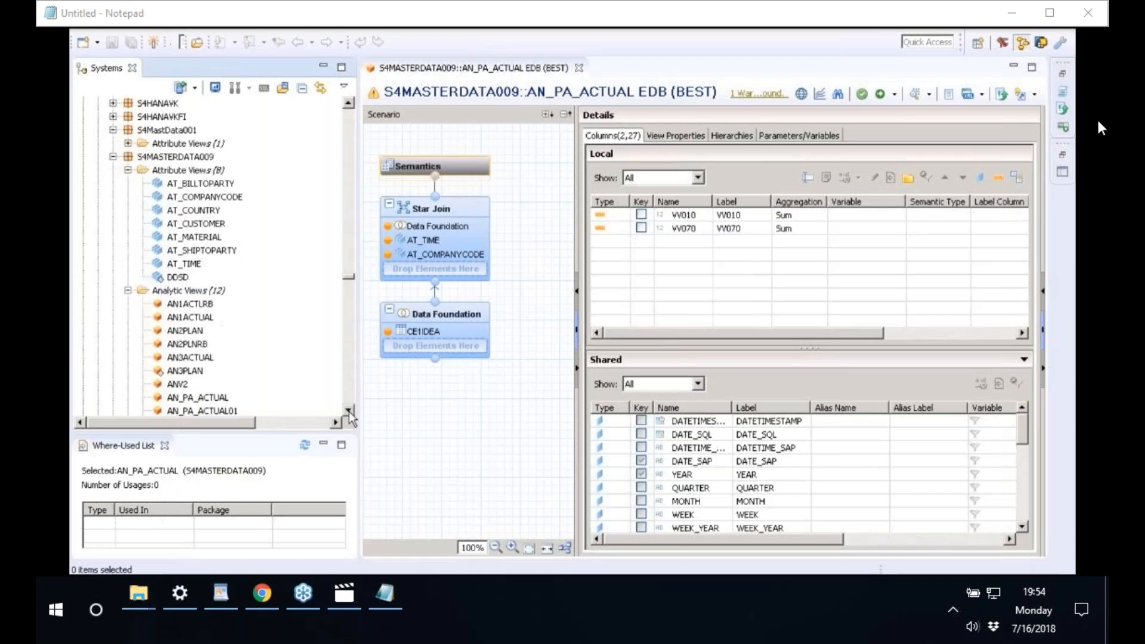
pyautogui.click(348, 410)
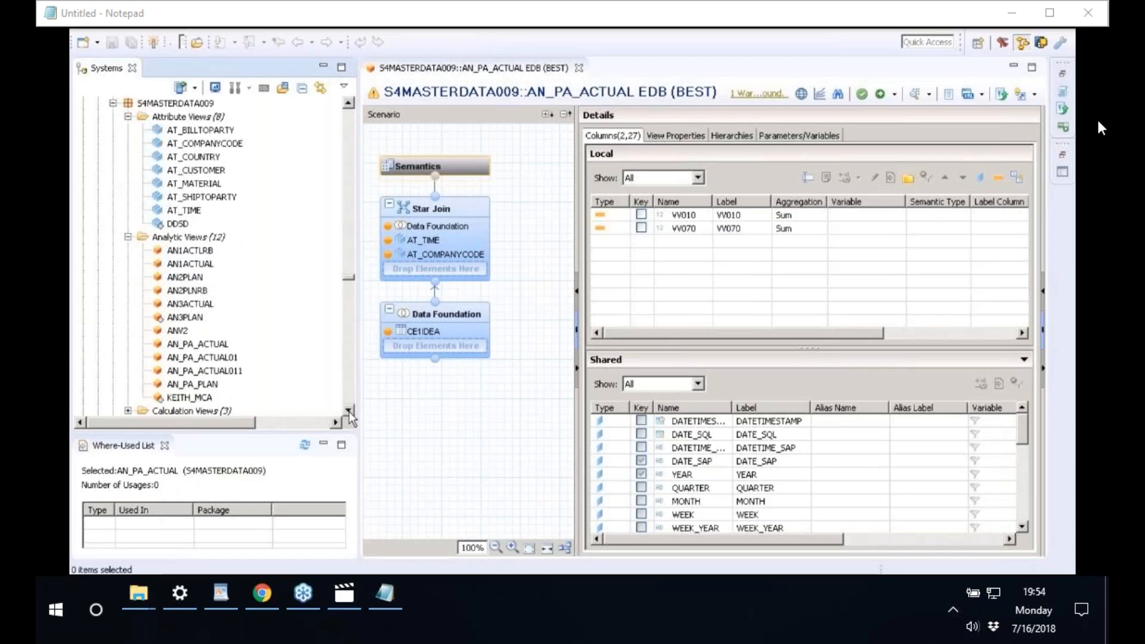
pyautogui.click(348, 410)
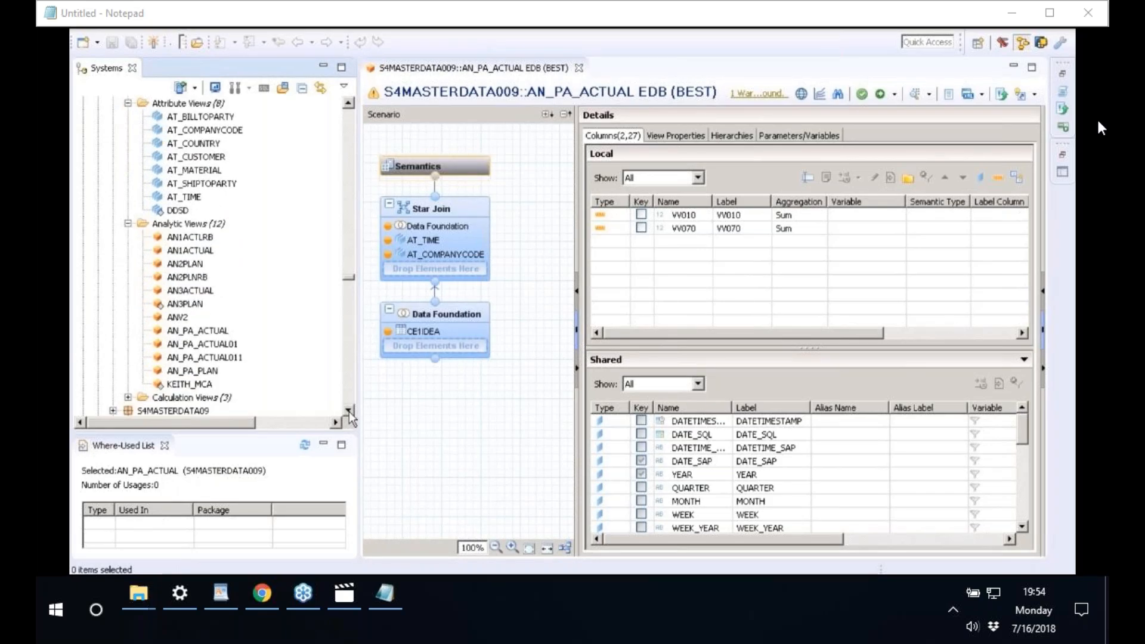
pyautogui.click(206, 332)
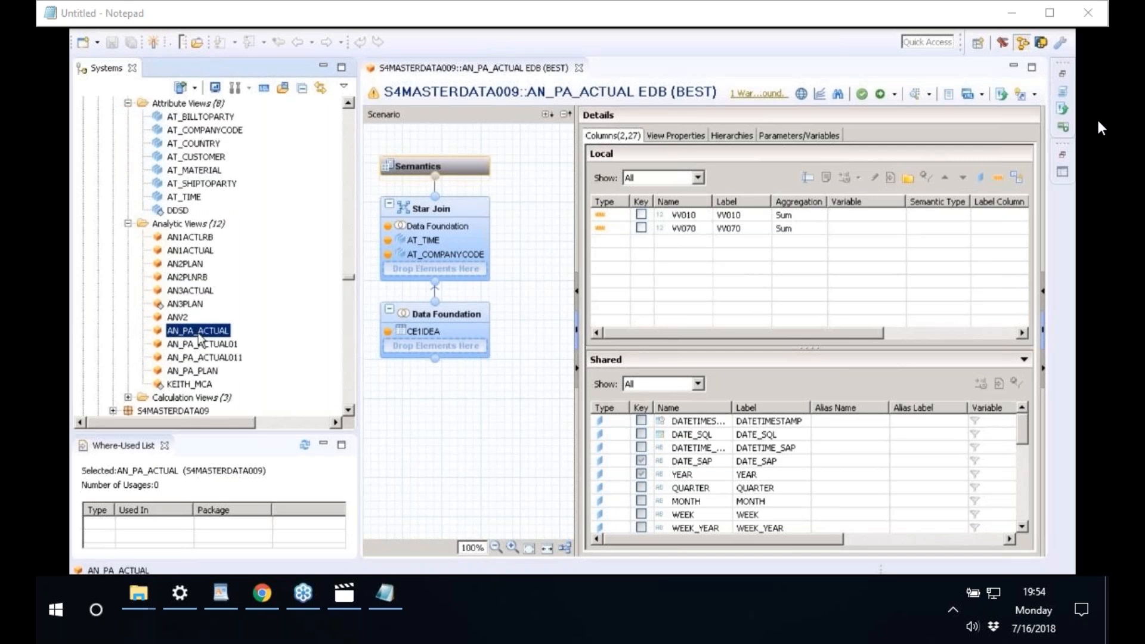
pyautogui.rightClick(201, 338)
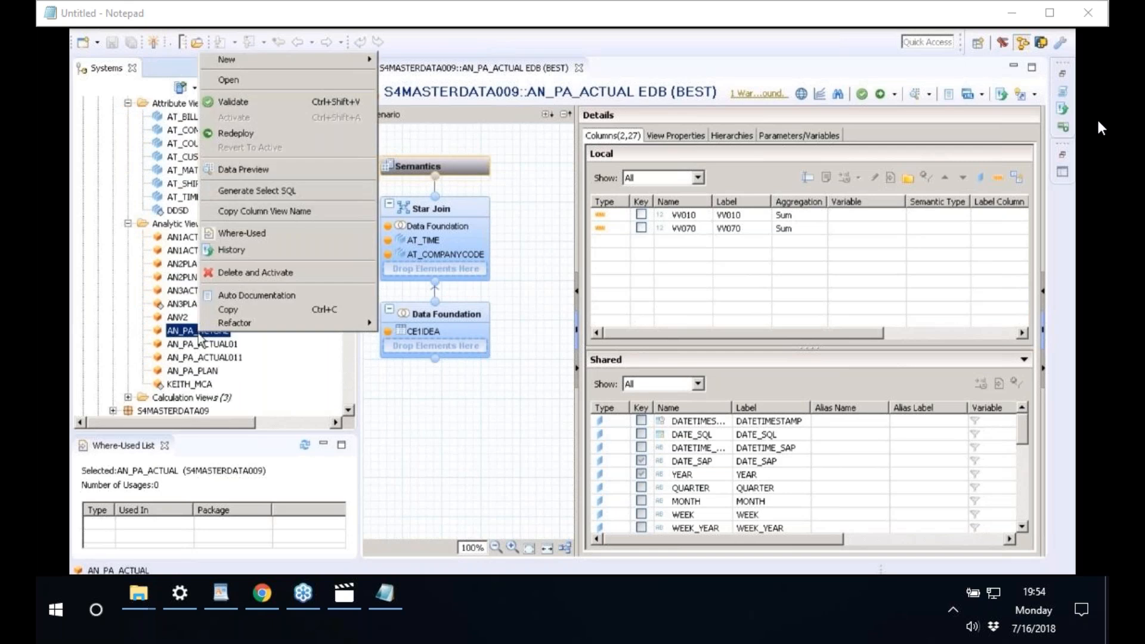
pyautogui.click(245, 255)
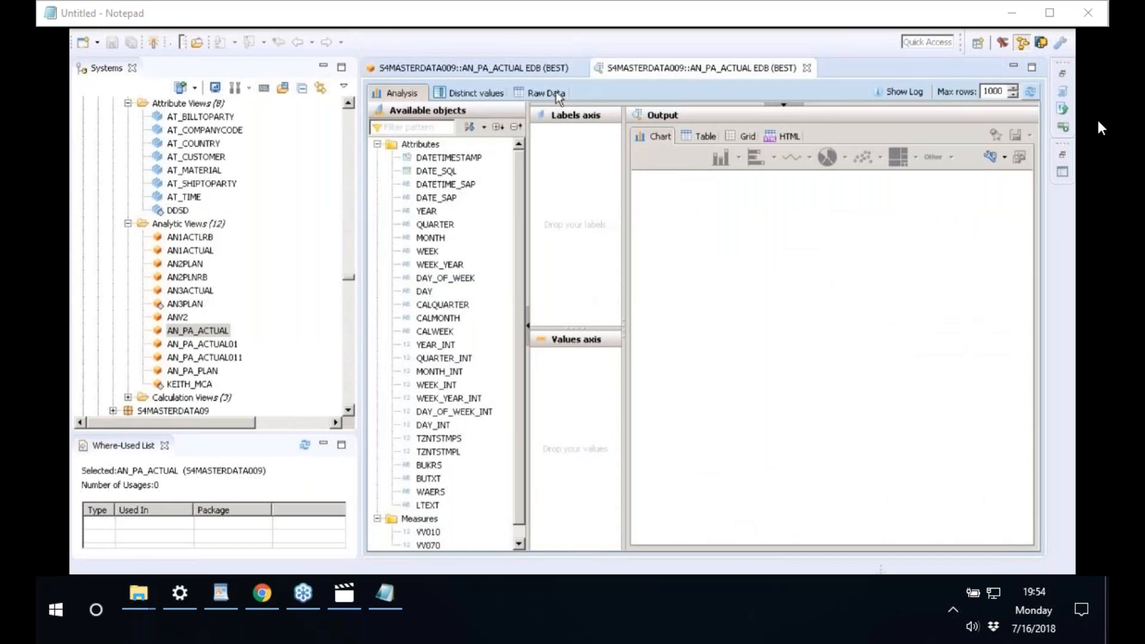
# - In the Analysis tab, put BUKRS on the Labels axis and VV010 on the Values axis
pyautogui.click(556, 92)
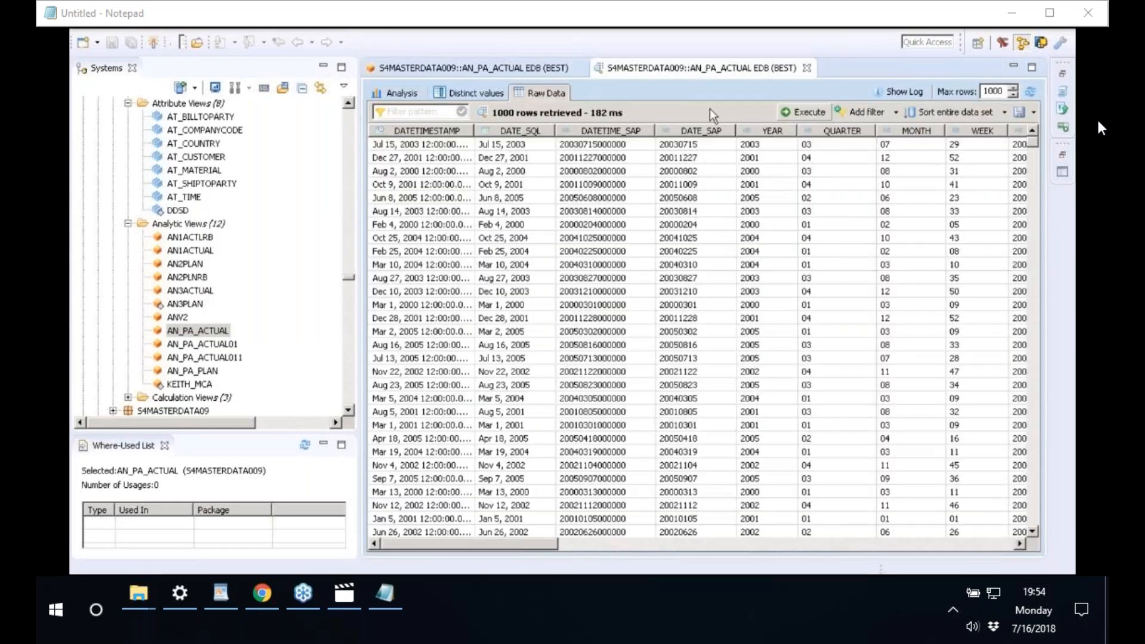
pyautogui.click(398, 94)
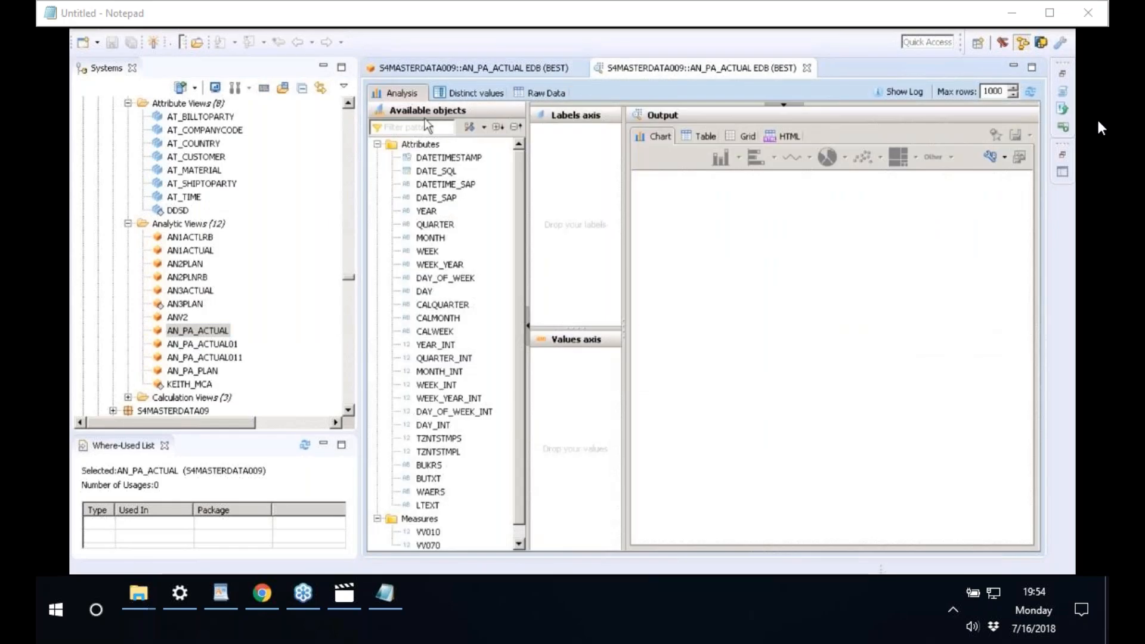
pyautogui.click(440, 466)
pyautogui.moveTo(443, 471); pyautogui.dragTo(573, 179)
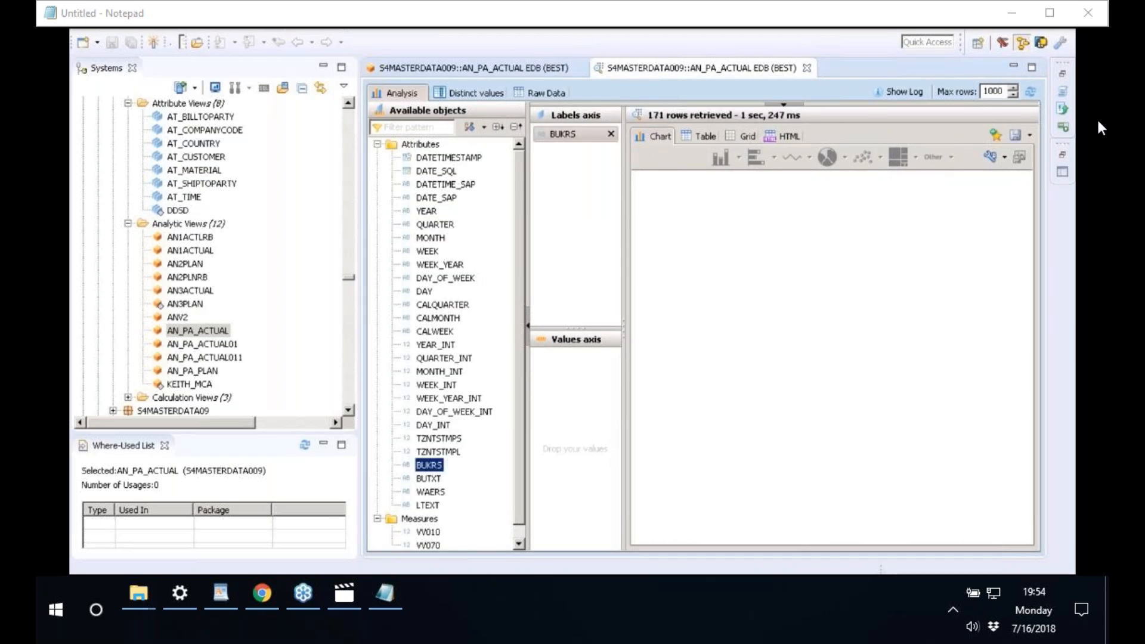
pyautogui.scroll(-1, 439, 519)
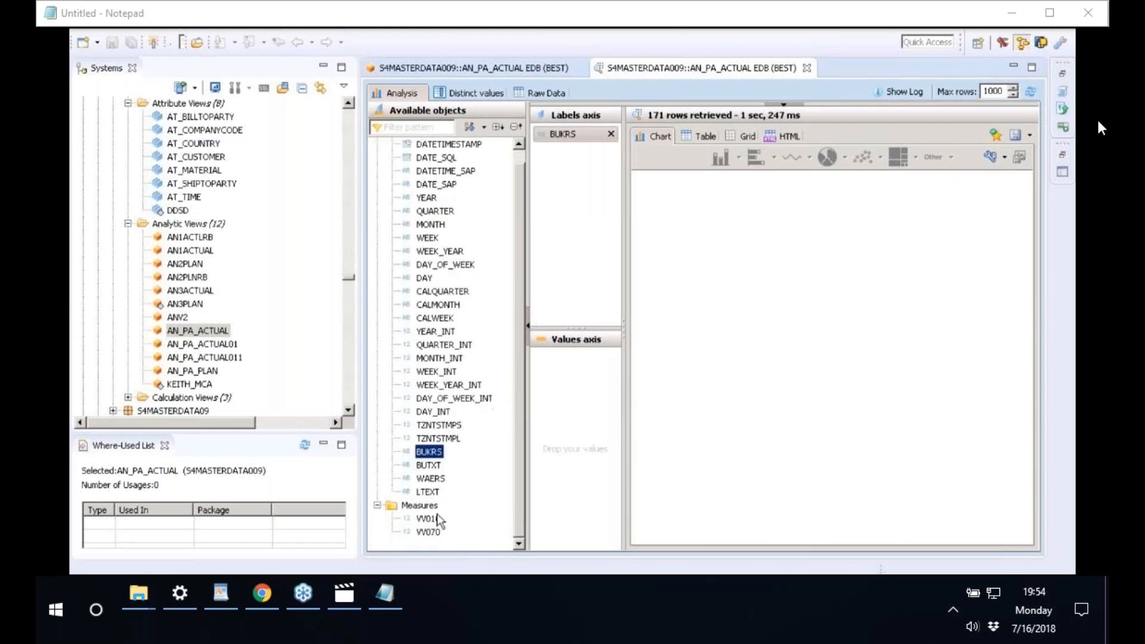
pyautogui.moveTo(425, 519); pyautogui.dragTo(572, 356)
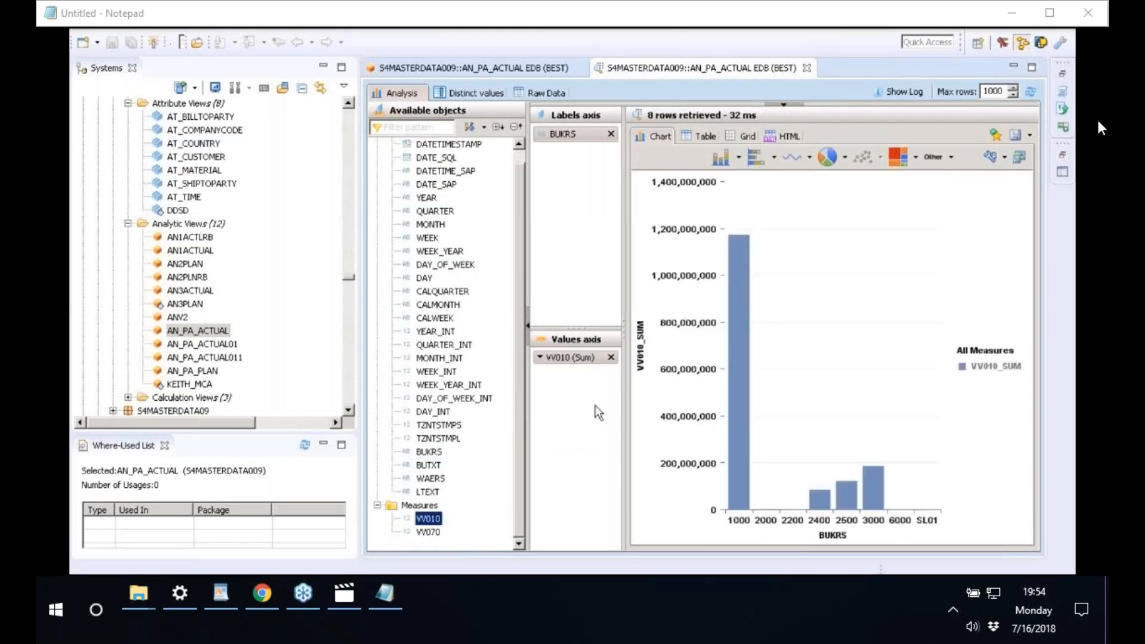
# - Show the results as a table sorted by VV010_SUM, largest first
pyautogui.click(705, 136)
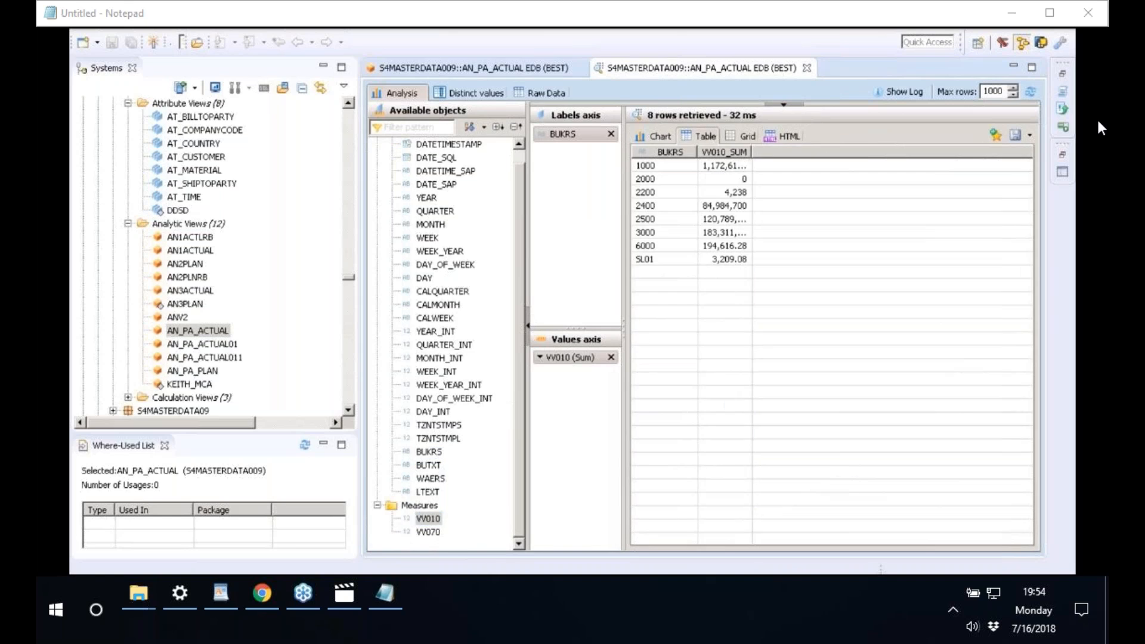
pyautogui.click(737, 152)
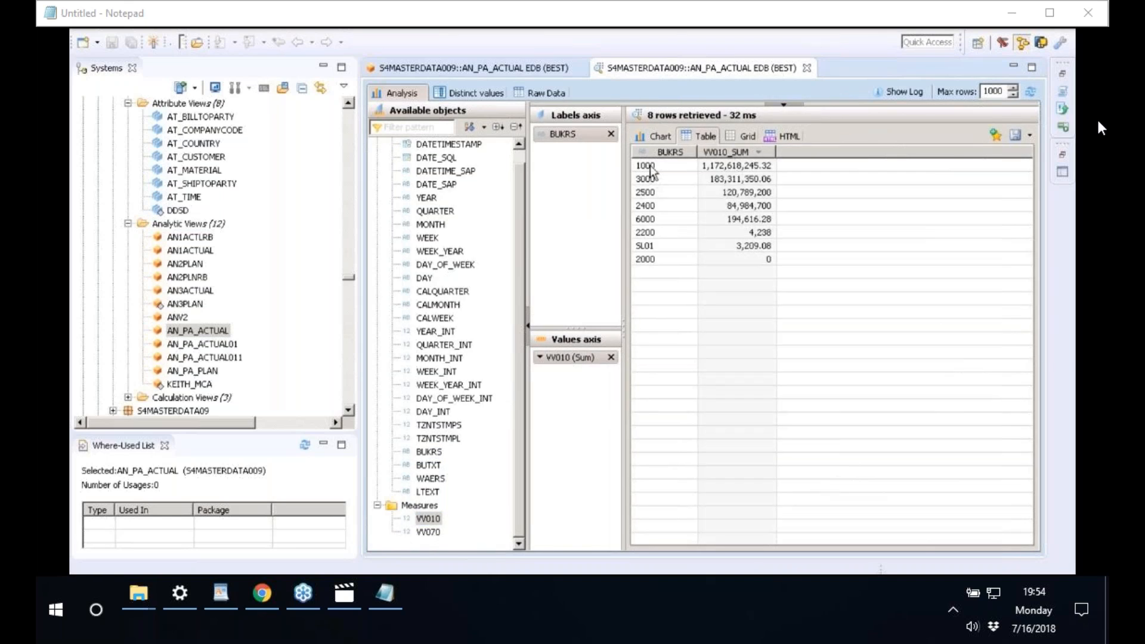
pyautogui.click(650, 167)
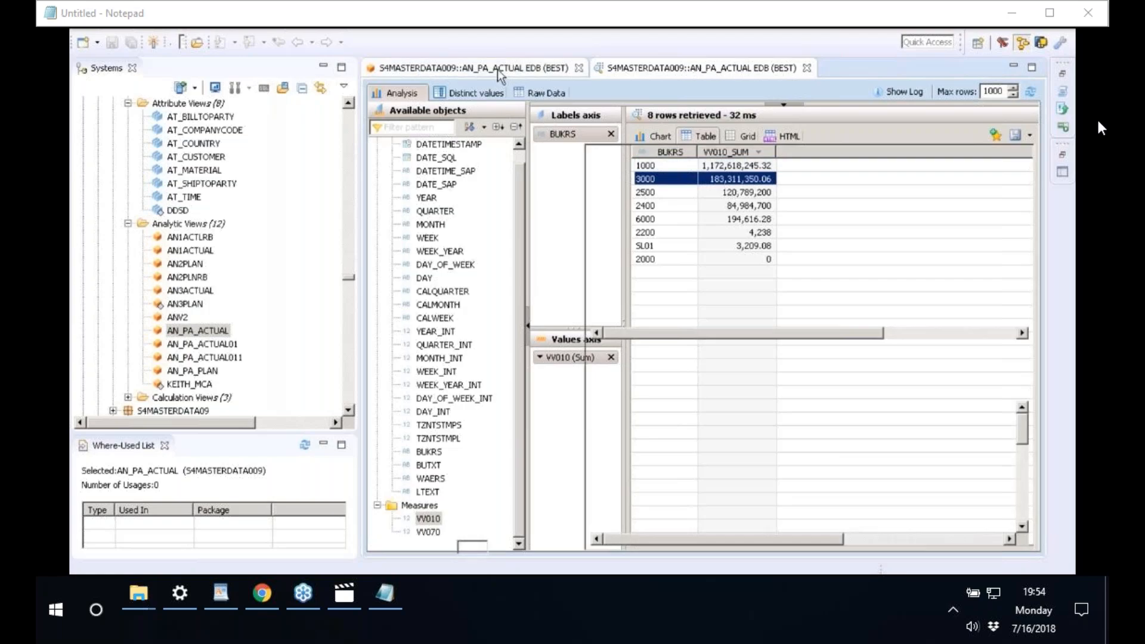
pyautogui.click(497, 69)
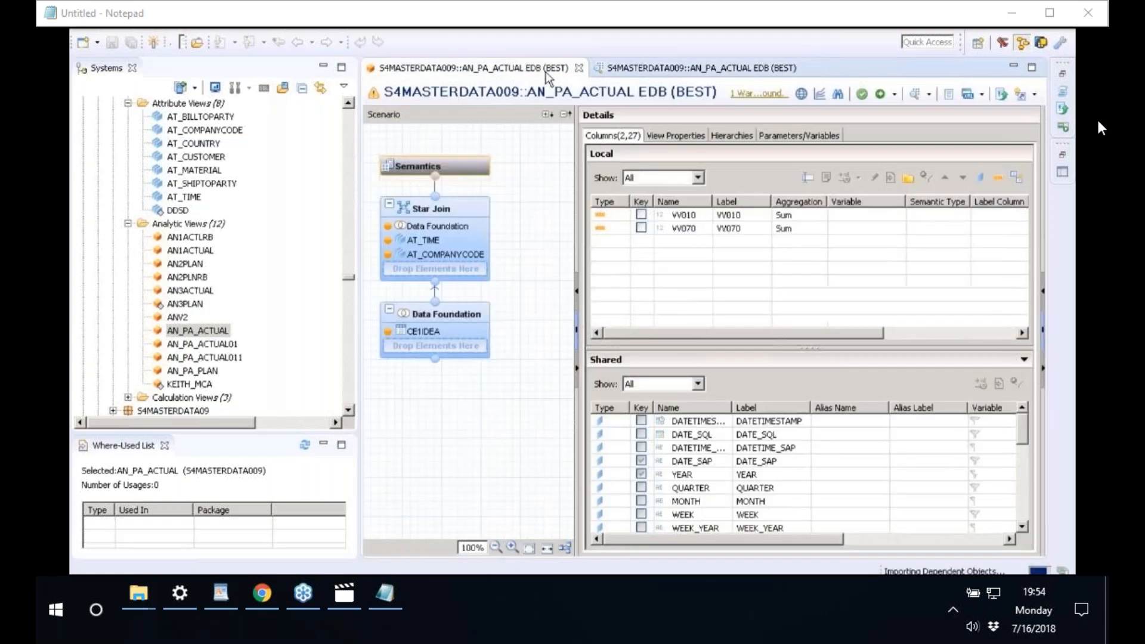
pyautogui.click(656, 68)
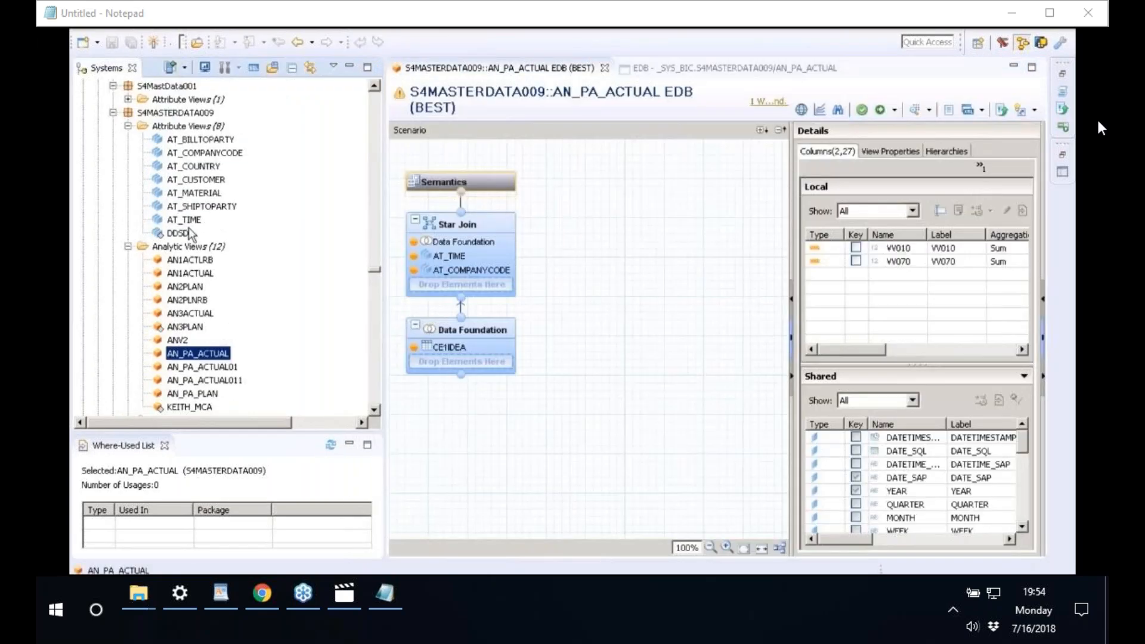
# - Choose New > Analytic Privilege from the S4MASTERDATA009 package's context menu
pyautogui.click(171, 113)
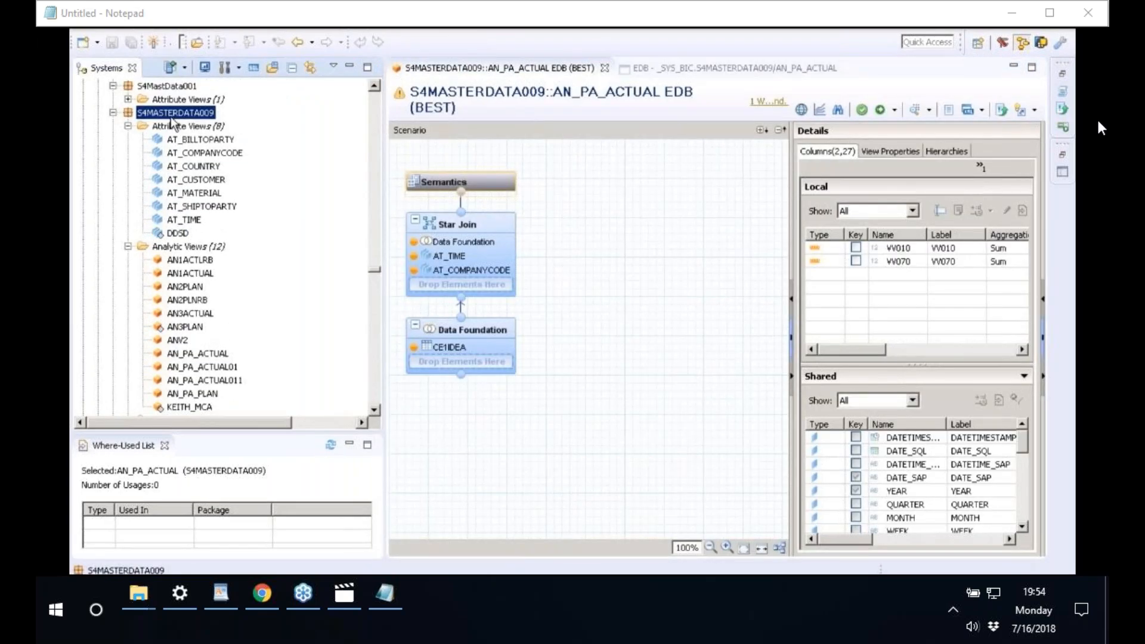
pyautogui.rightClick(171, 119)
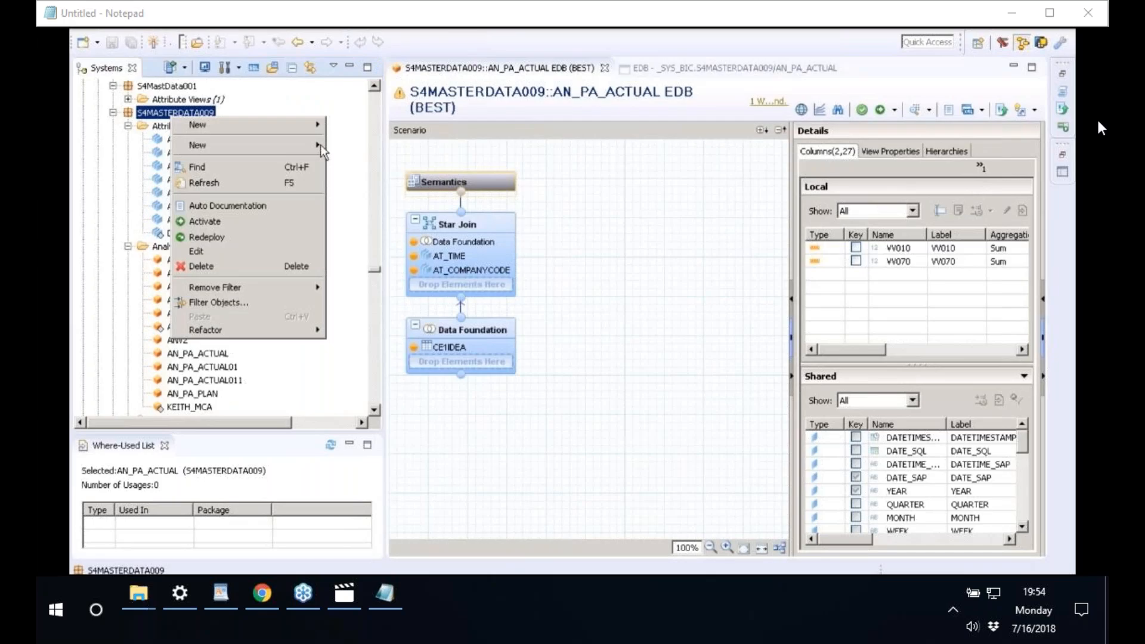
pyautogui.moveTo(320, 146)
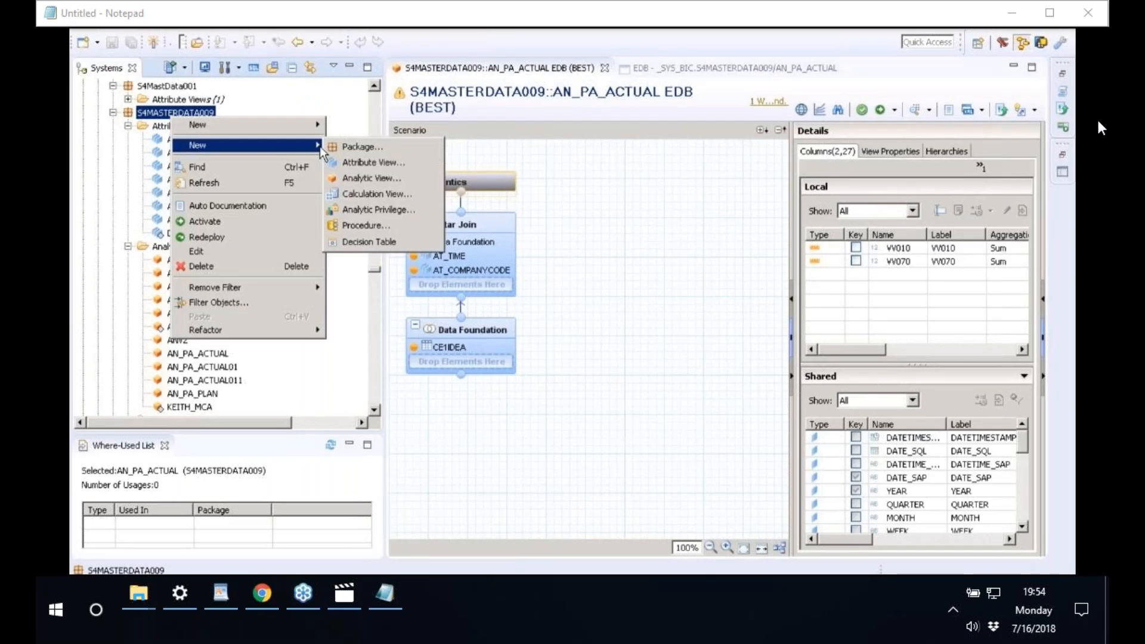
pyautogui.click(373, 209)
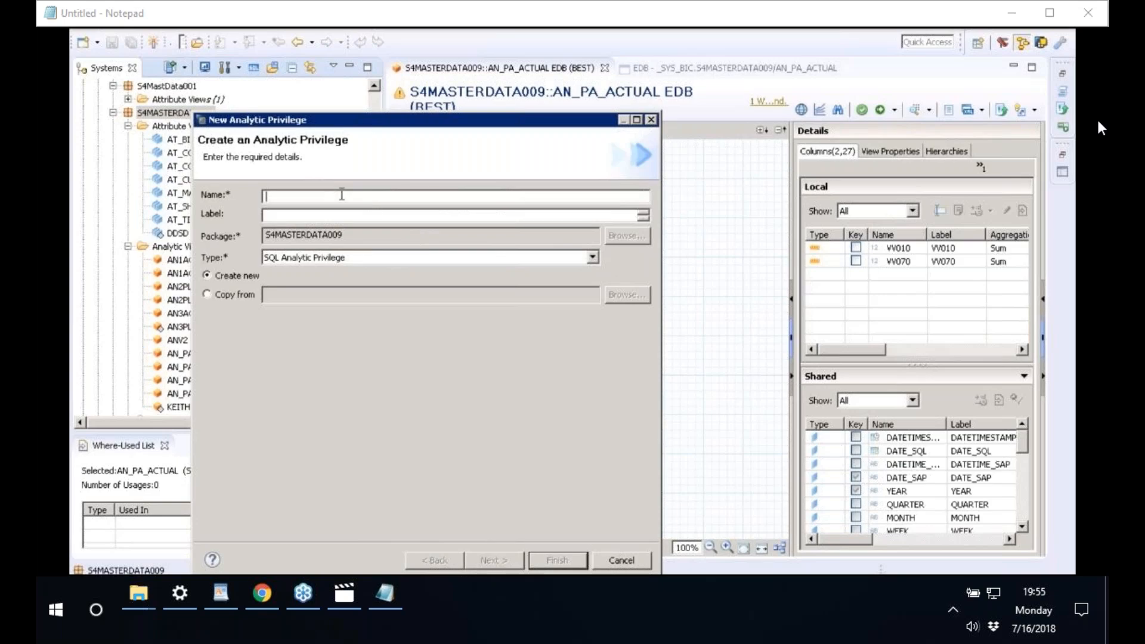
# - Name the privilege ANP_COMPANYCODE1000 with matching label, type Classical Analytic Privilege, and continue
pyautogui.write('ANP_COMPANYCODE1000')
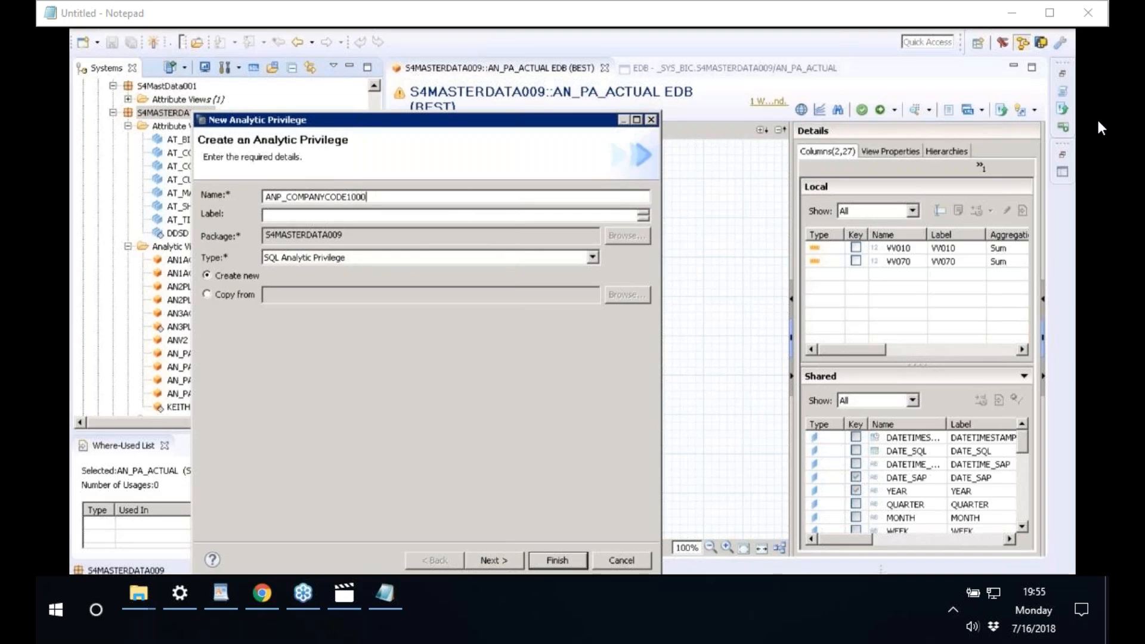
pyautogui.click(377, 215)
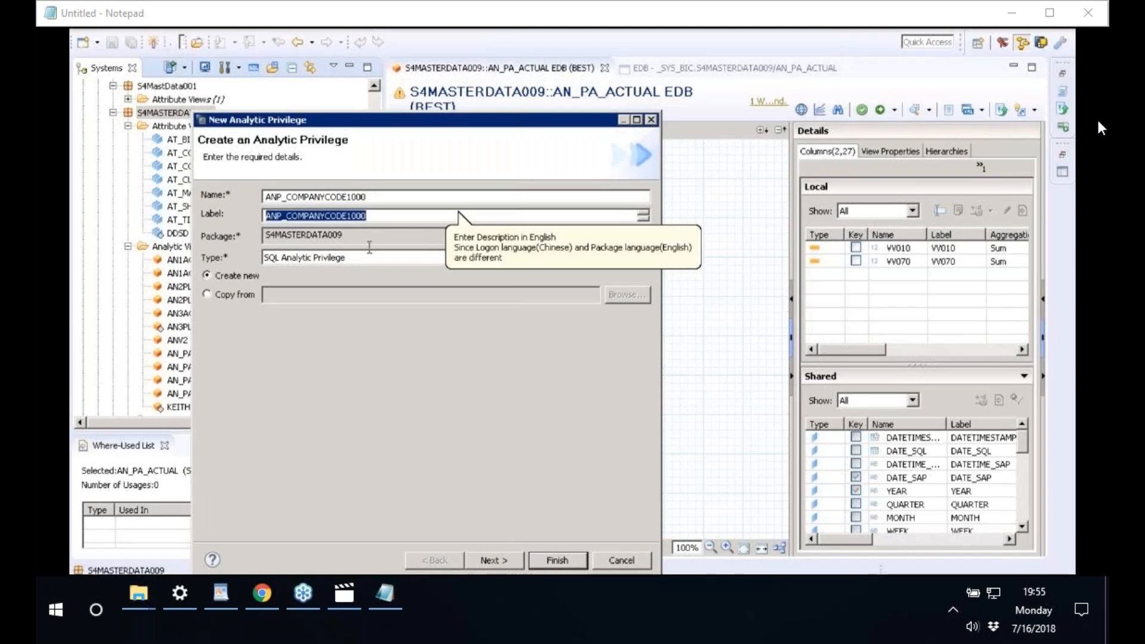
pyautogui.click(349, 258)
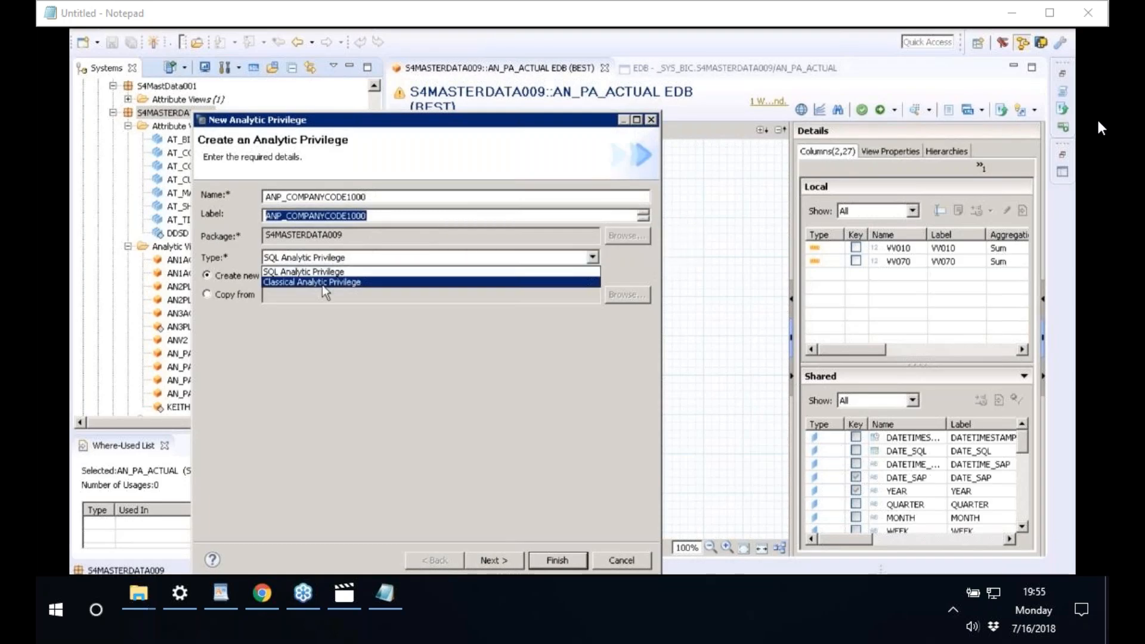
pyautogui.click(322, 282)
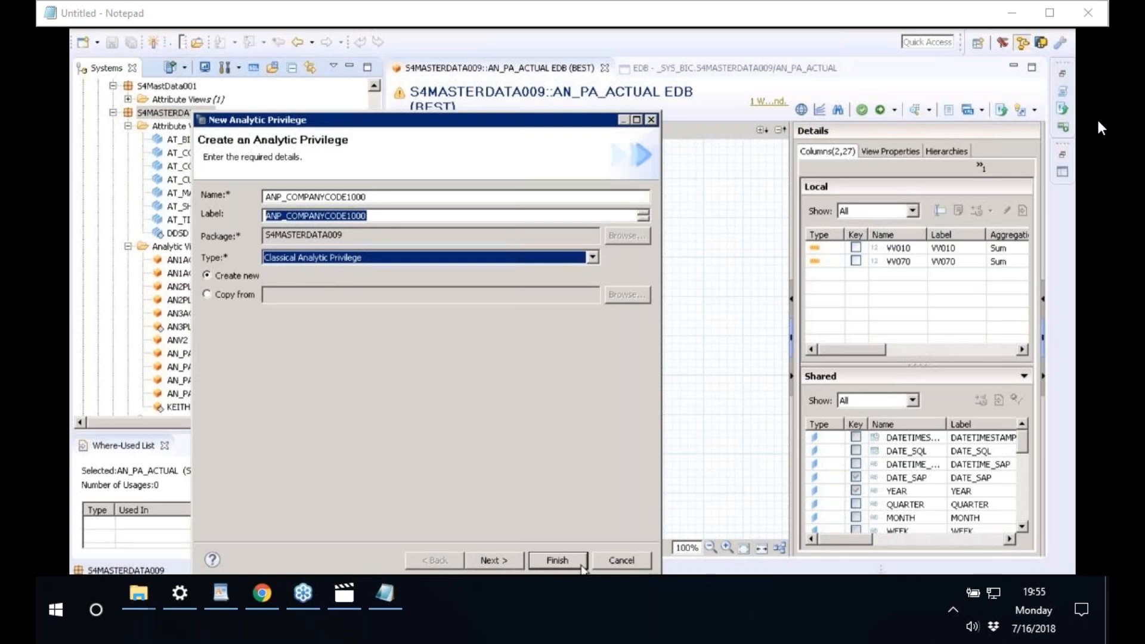
pyautogui.click(514, 565)
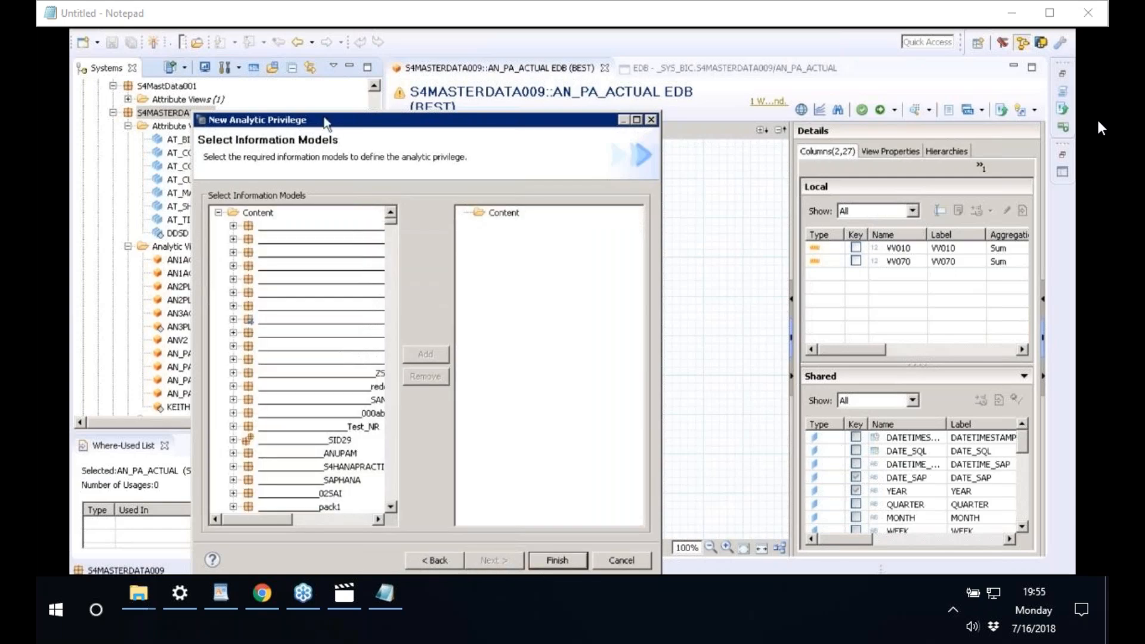
# - Add the S4MASTERDATA009 AN_PA_ACTUAL analytic view as the secured model and finish the wizard
pyautogui.moveTo(326, 122); pyautogui.dragTo(573, 122)
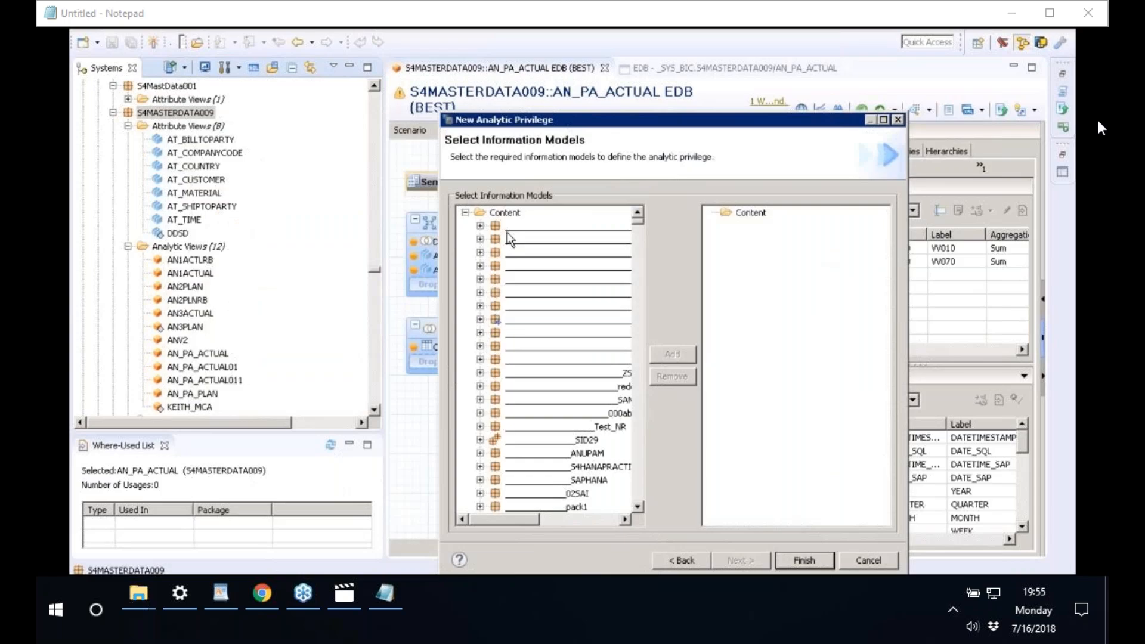
pyautogui.write('s4')
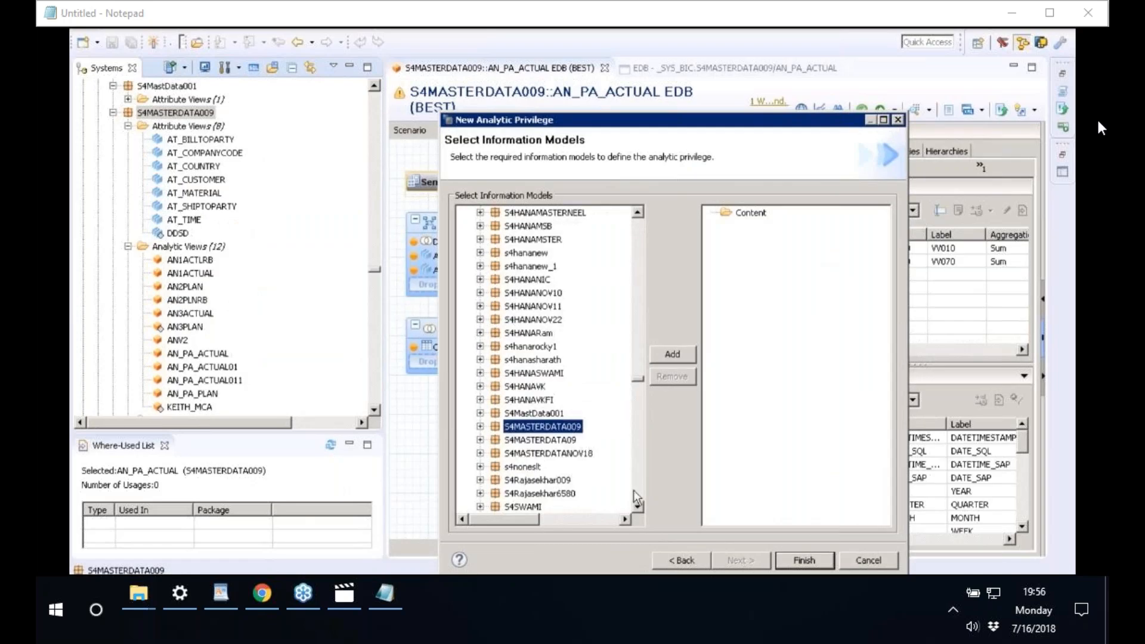
pyautogui.click(637, 506)
pyautogui.click(480, 292)
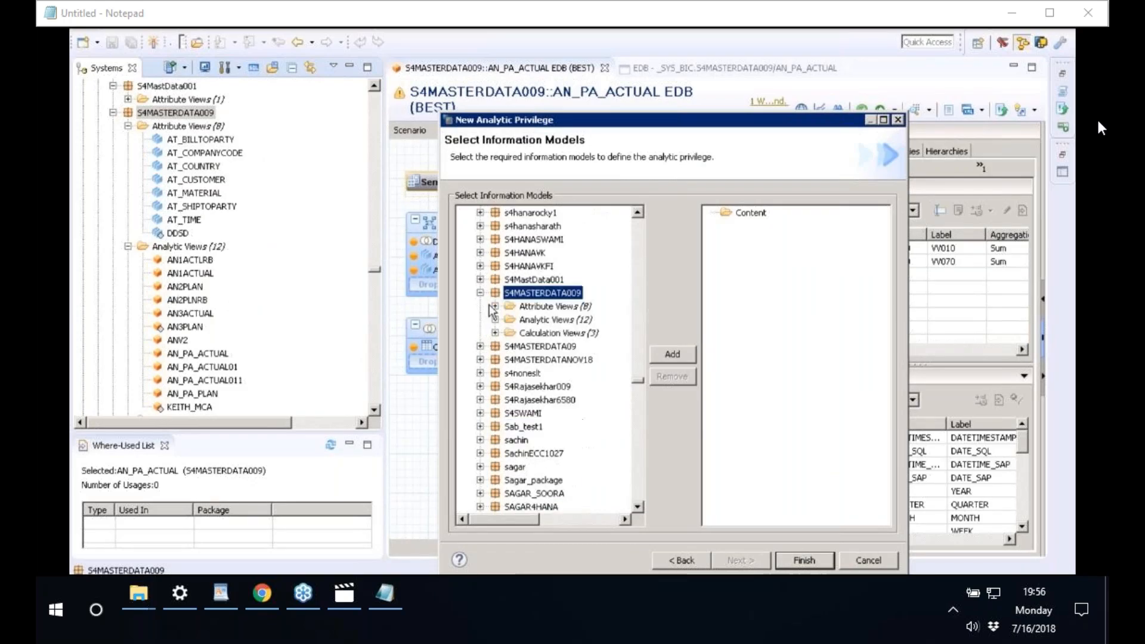
pyautogui.click(495, 320)
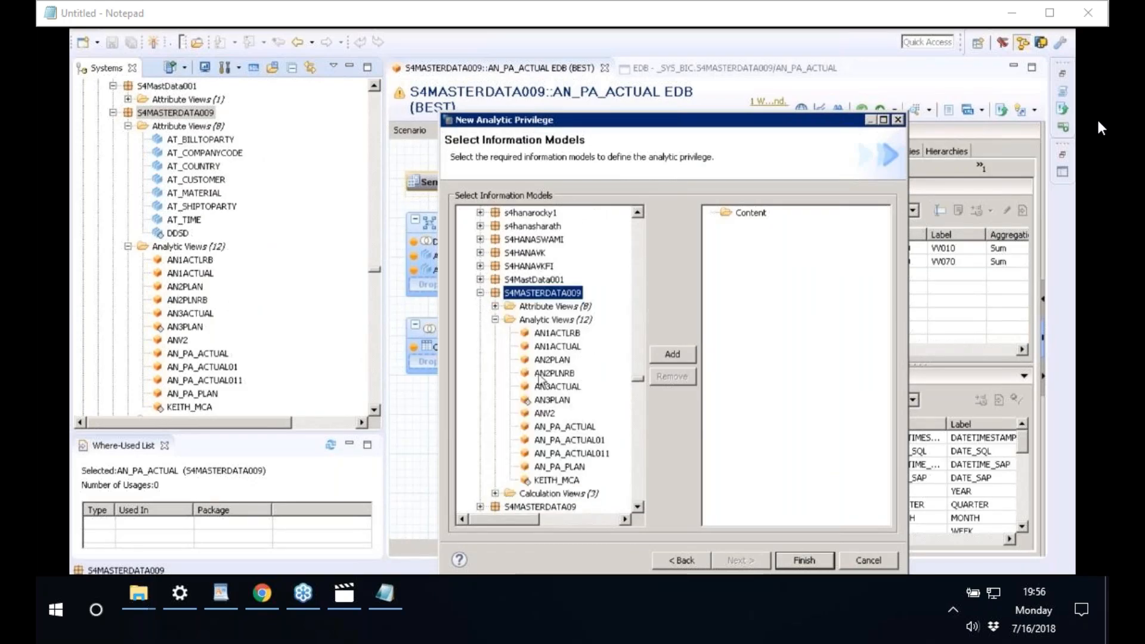
pyautogui.click(553, 427)
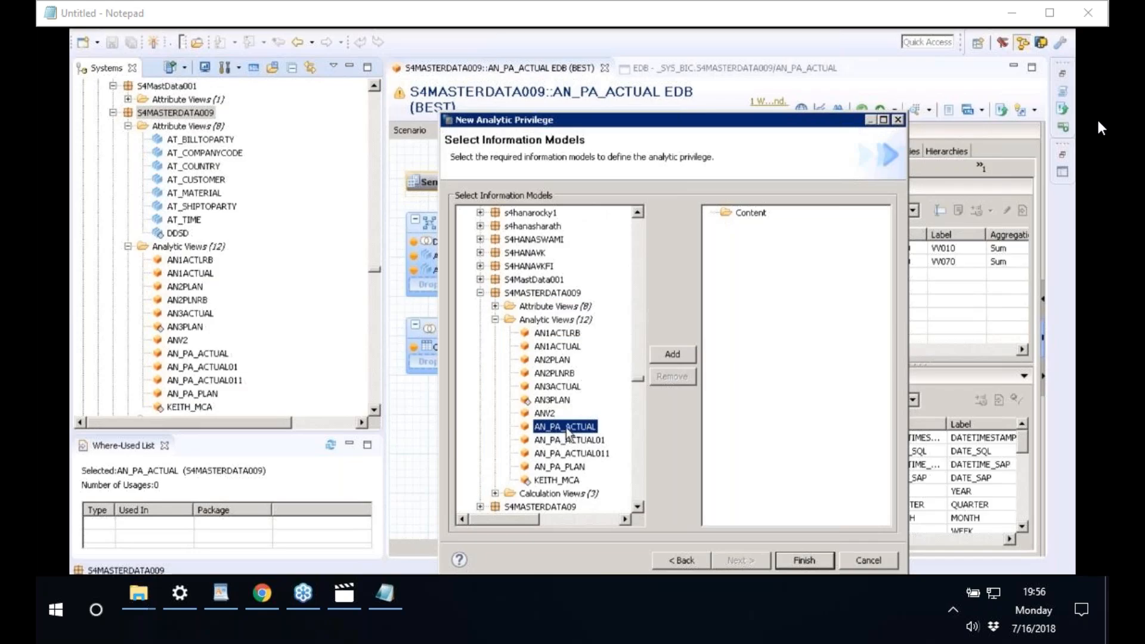
pyautogui.moveTo(567, 434); pyautogui.dragTo(797, 262)
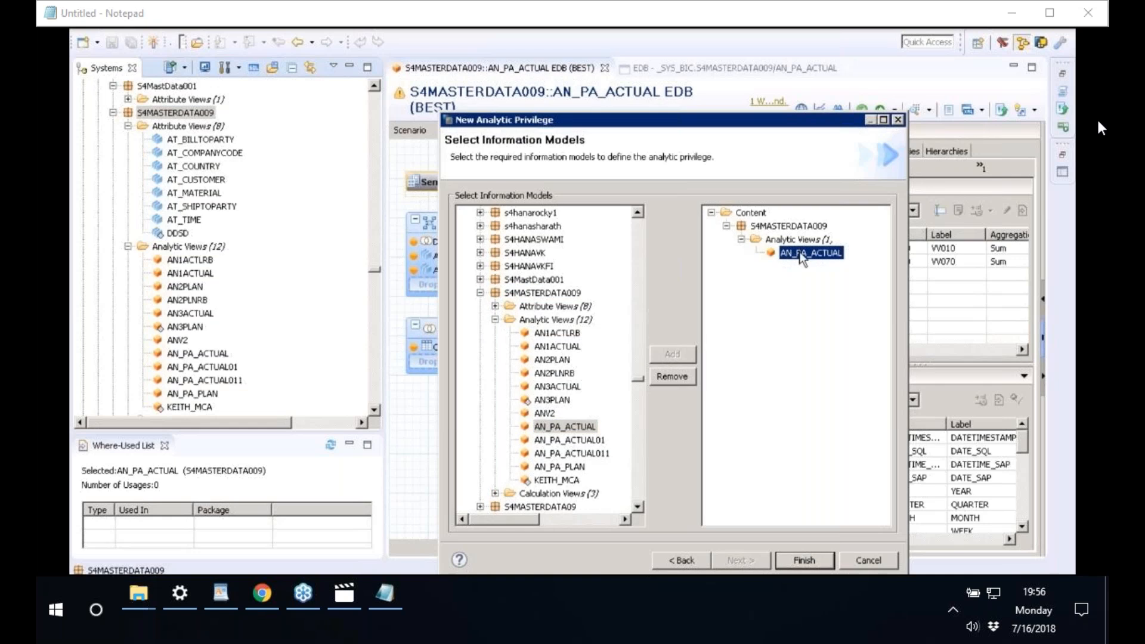
pyautogui.click(811, 562)
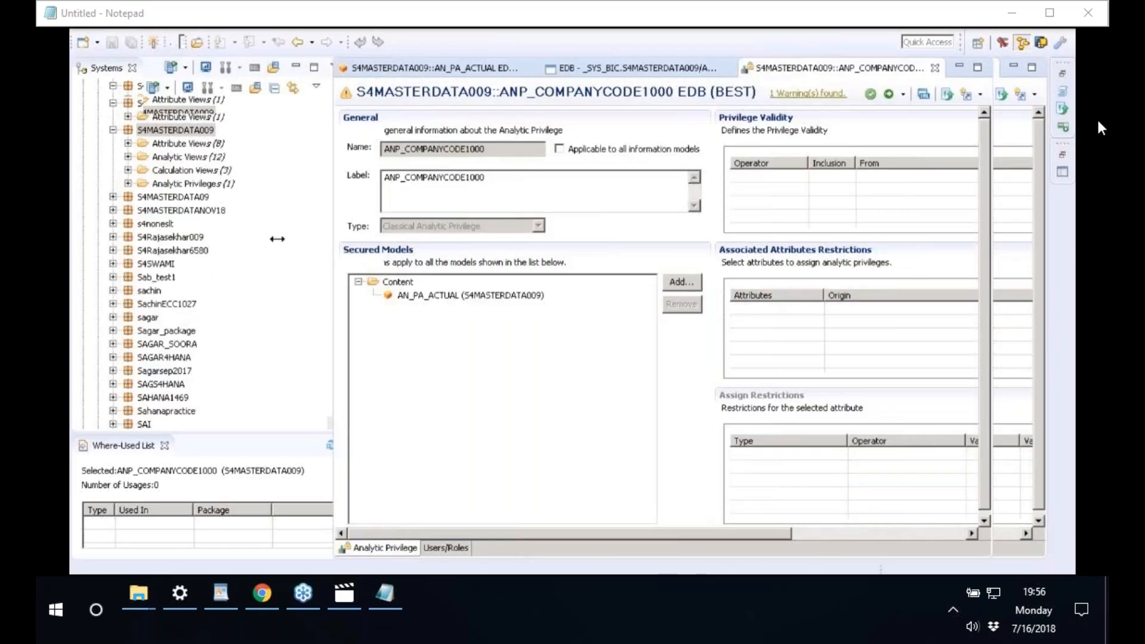
# - Widen the ANP_COMPANYCODE1000 editor and select AN_PA_ACTUAL under Secured Models
pyautogui.moveTo(277, 239); pyautogui.dragTo(186, 238)
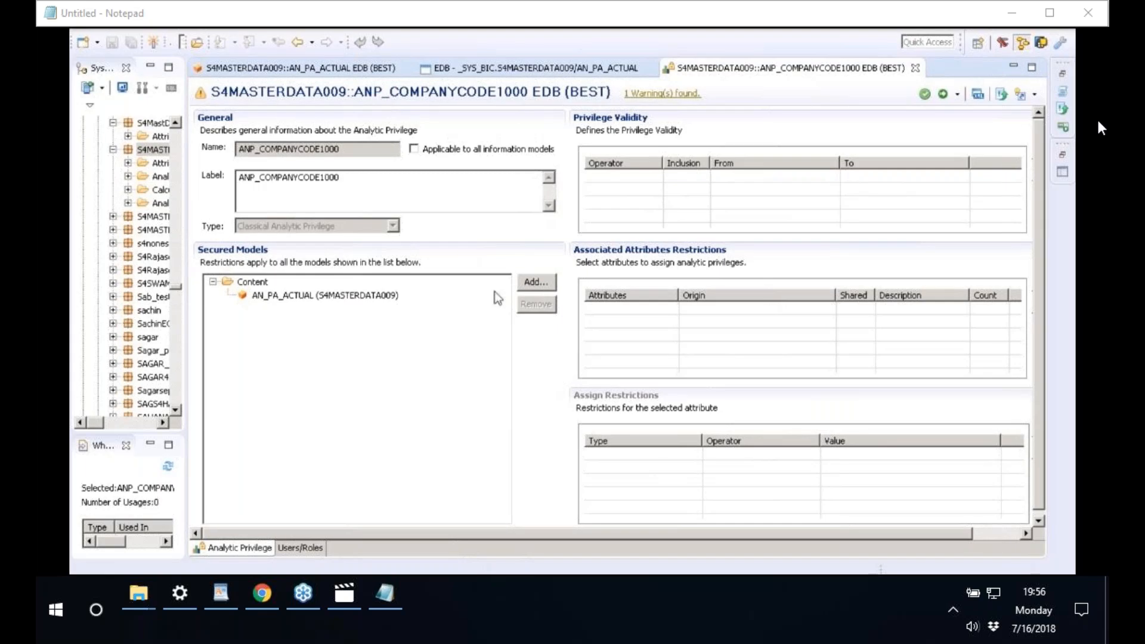
pyautogui.moveTo(860, 533); pyautogui.dragTo(954, 533)
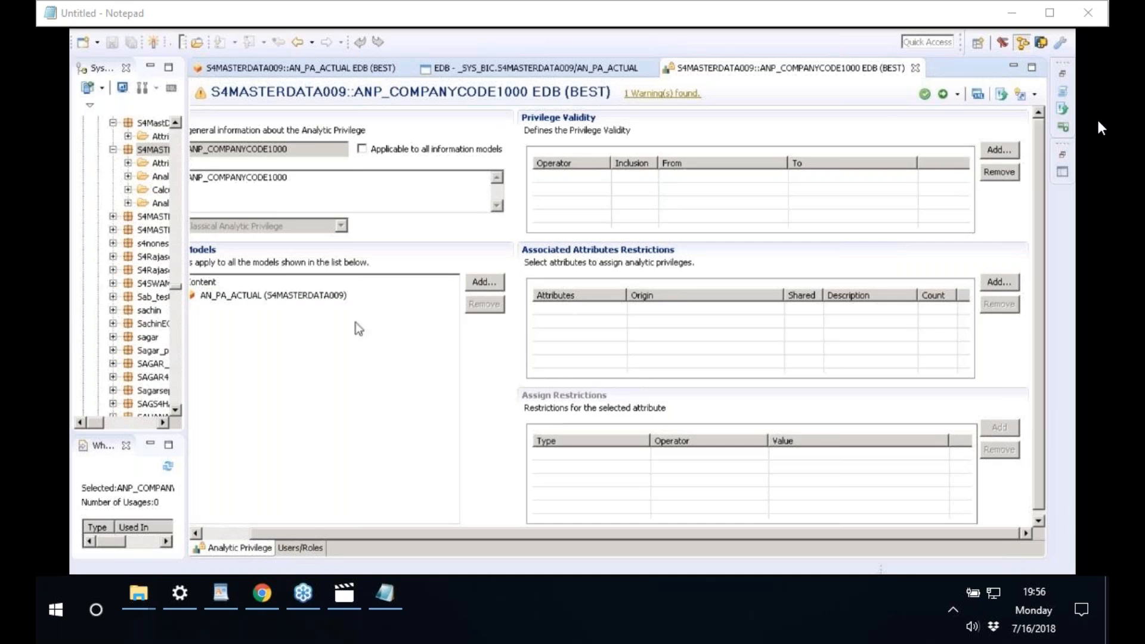
pyautogui.click(223, 534)
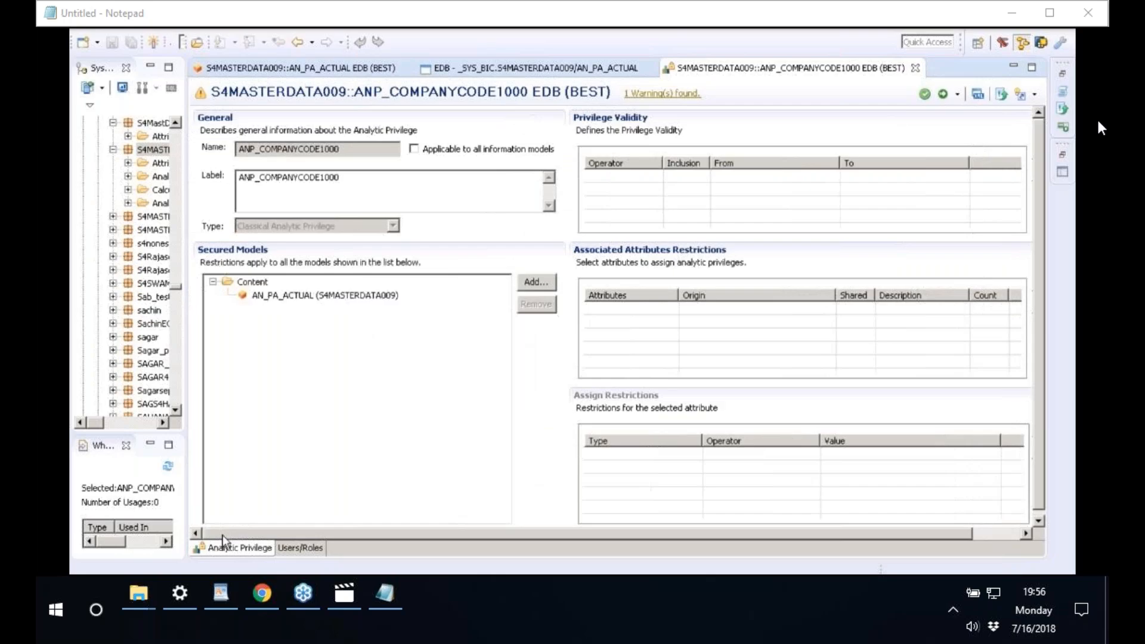
pyautogui.moveTo(186, 523); pyautogui.dragTo(171, 523)
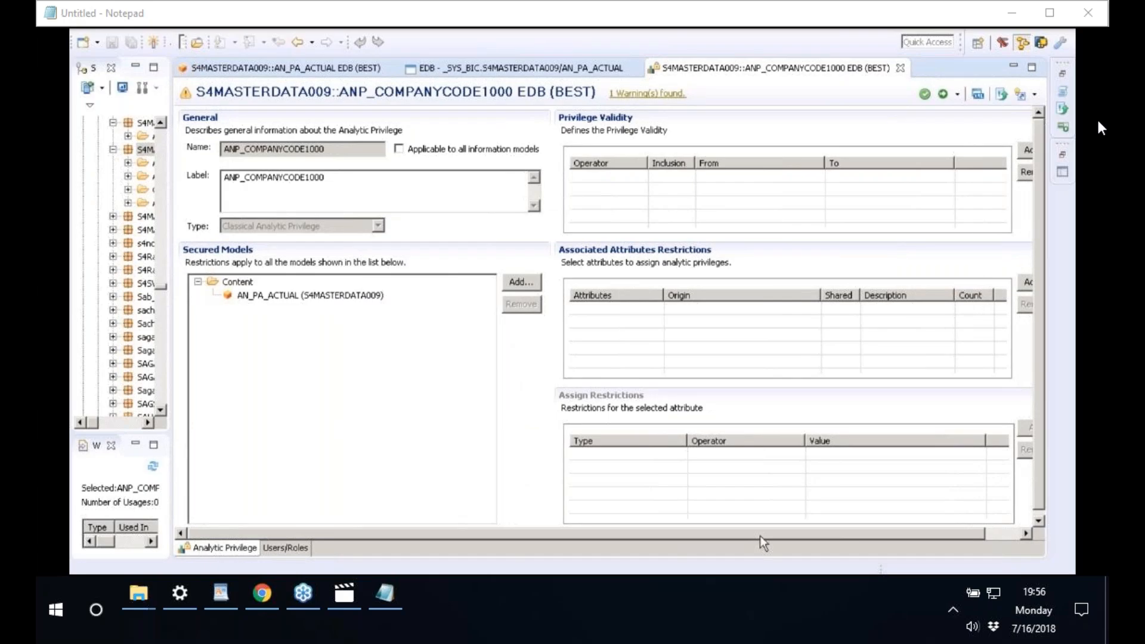
pyautogui.moveTo(760, 536); pyautogui.dragTo(802, 535)
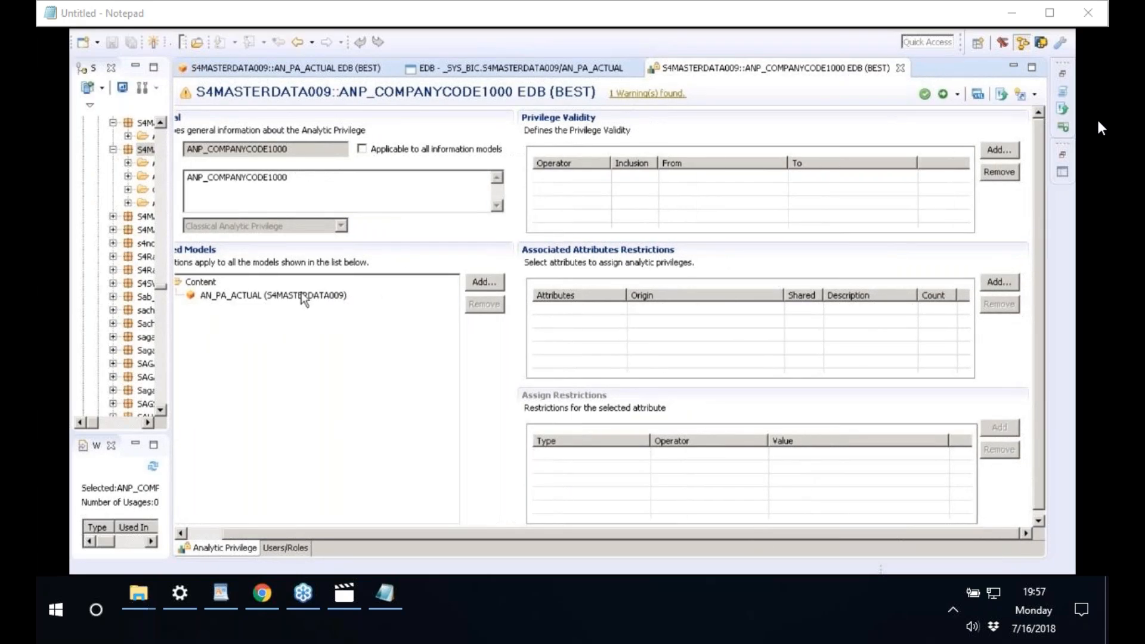
pyautogui.click(244, 299)
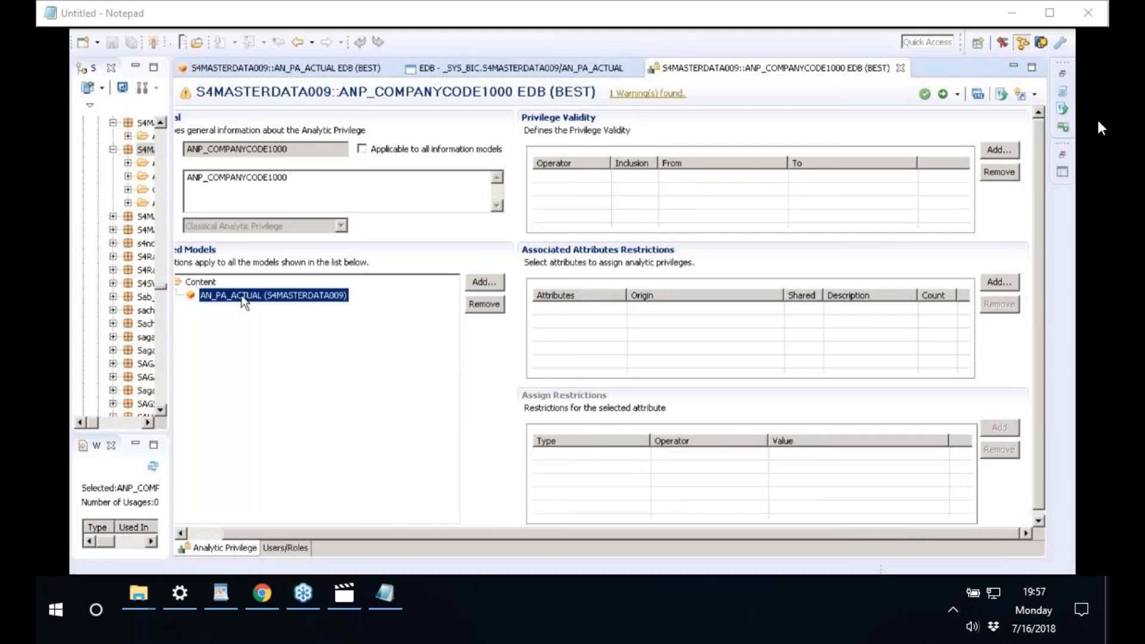
pyautogui.click(1007, 283)
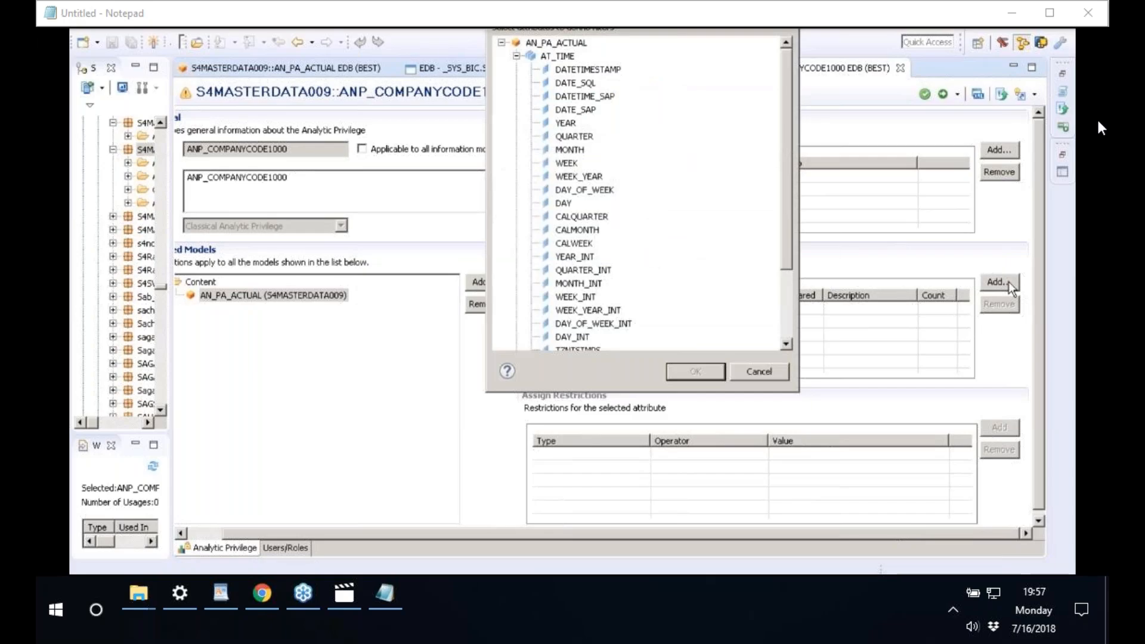
# - Restrict ANP_COMPANYCODE1000 on BUKRS from AT_COMPANYCODE and add a Fixed, Equal restriction row
pyautogui.click(517, 56)
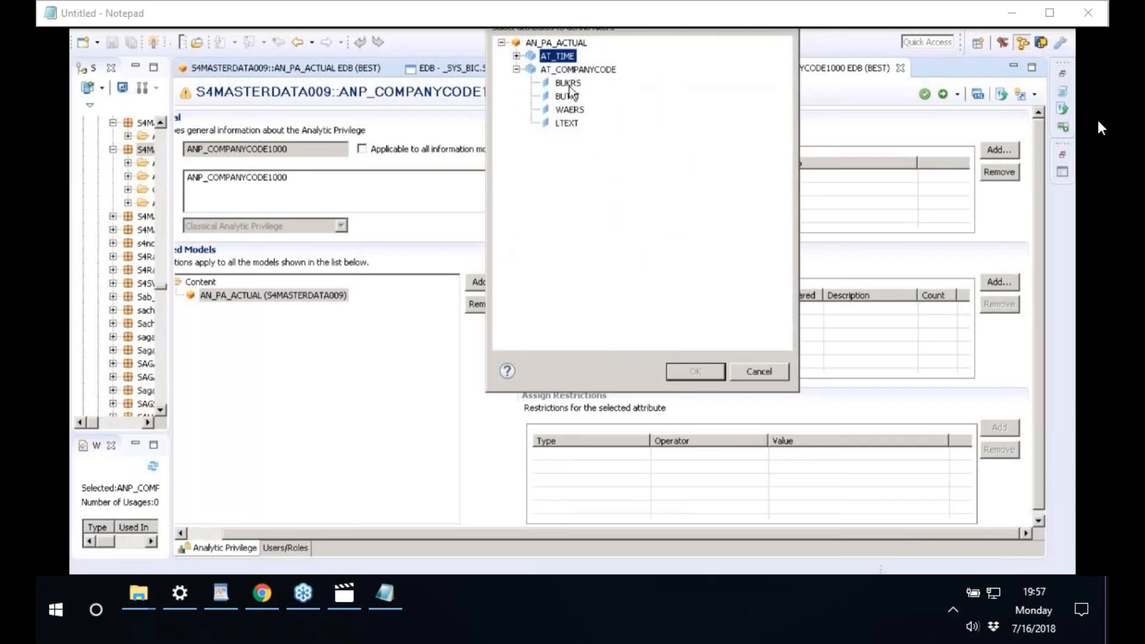
pyautogui.click(570, 84)
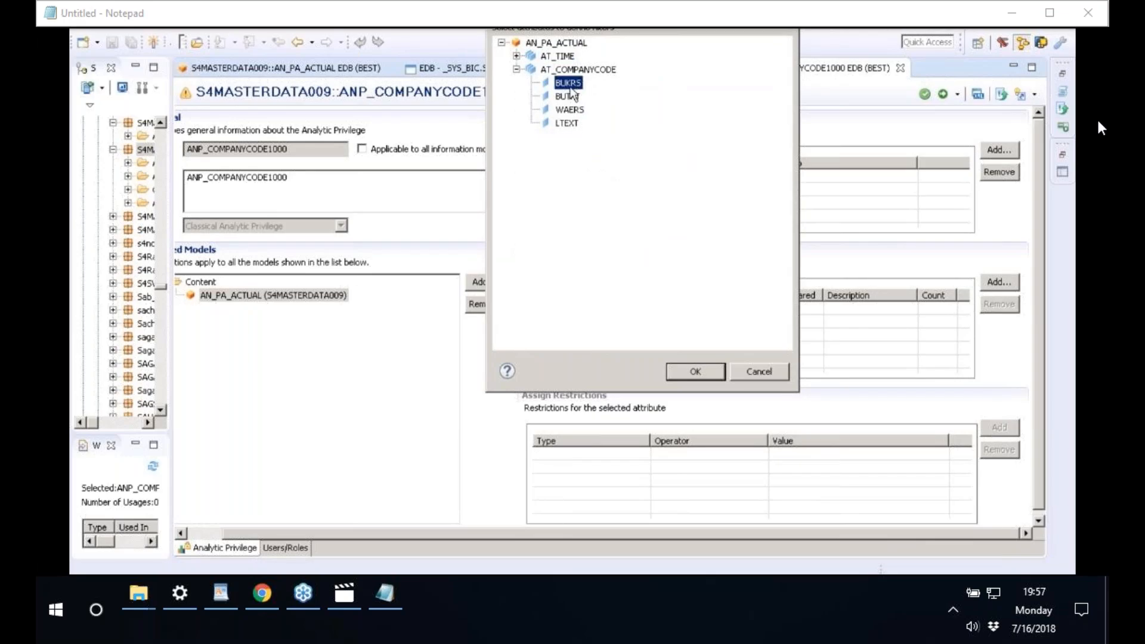
pyautogui.click(691, 374)
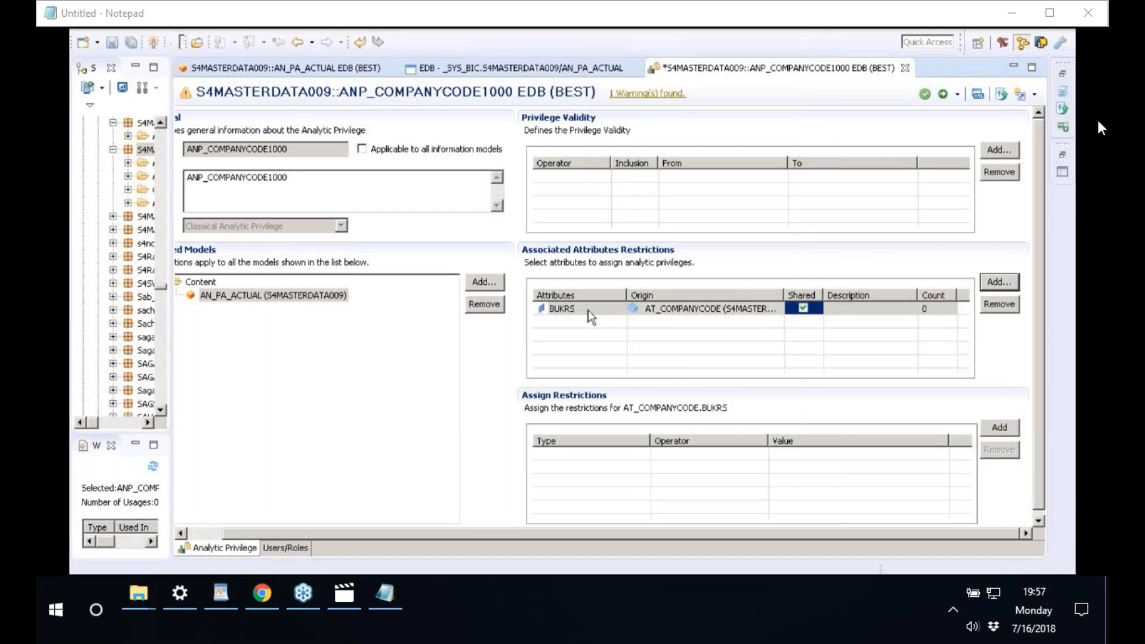
pyautogui.click(987, 427)
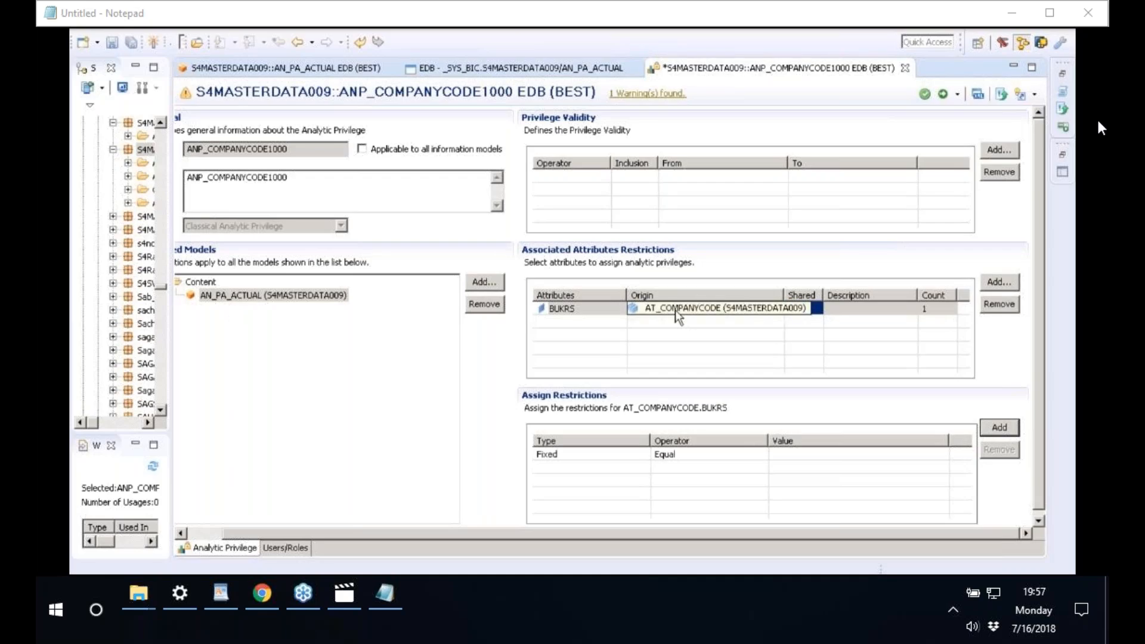
pyautogui.moveTo(560, 319)
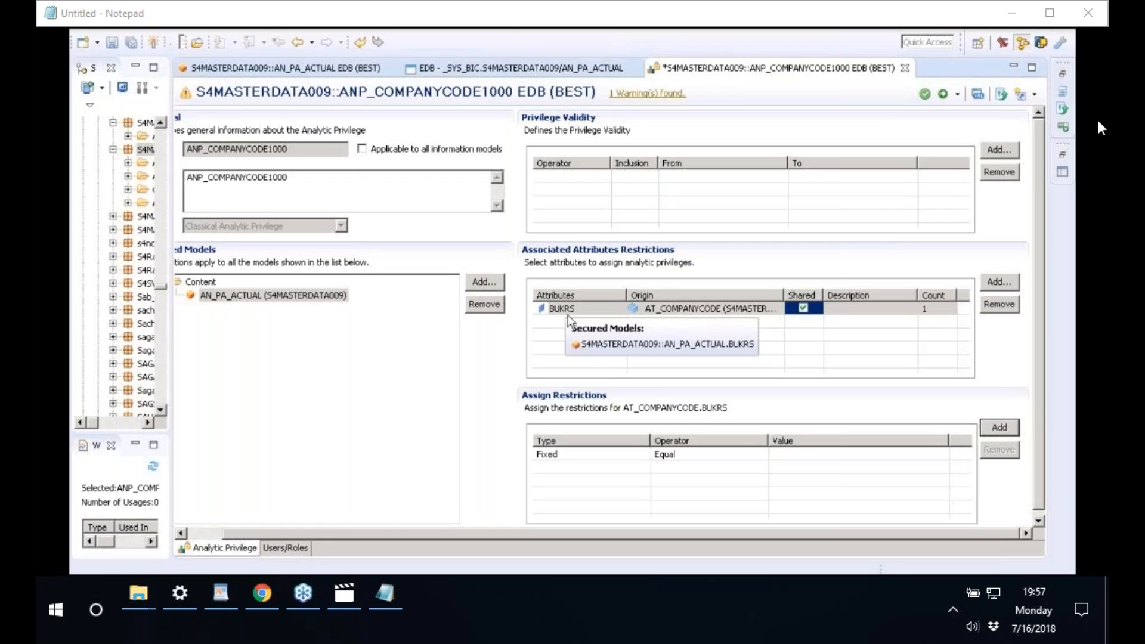
# - Set the BUKRS Equal restriction value to company code 1000, then switch to Paint
pyautogui.click(697, 455)
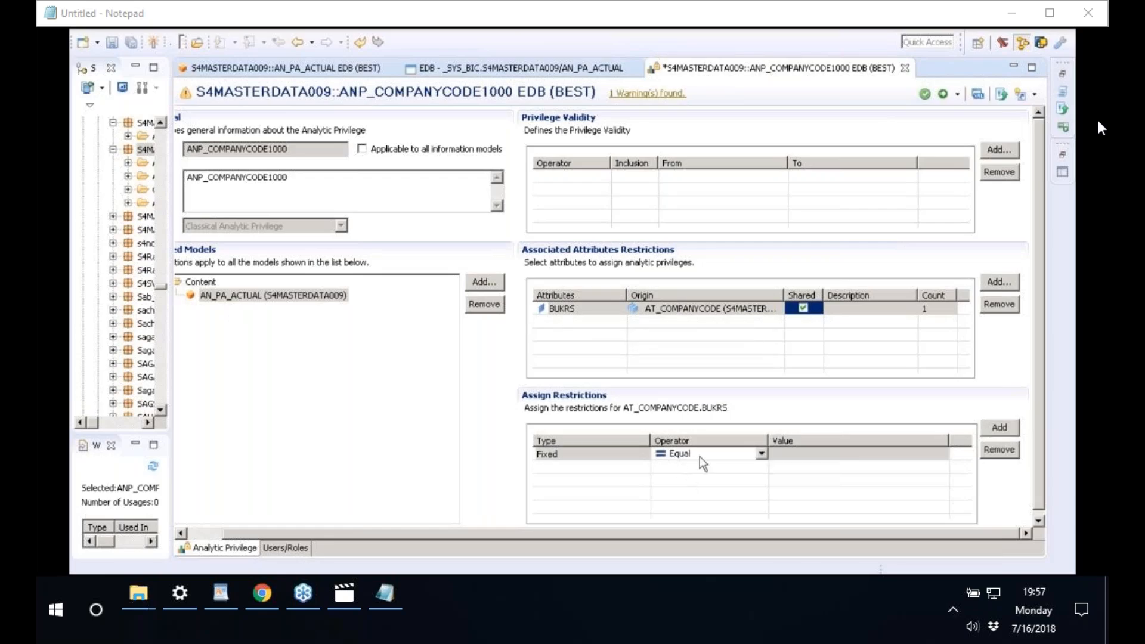
pyautogui.click(818, 464)
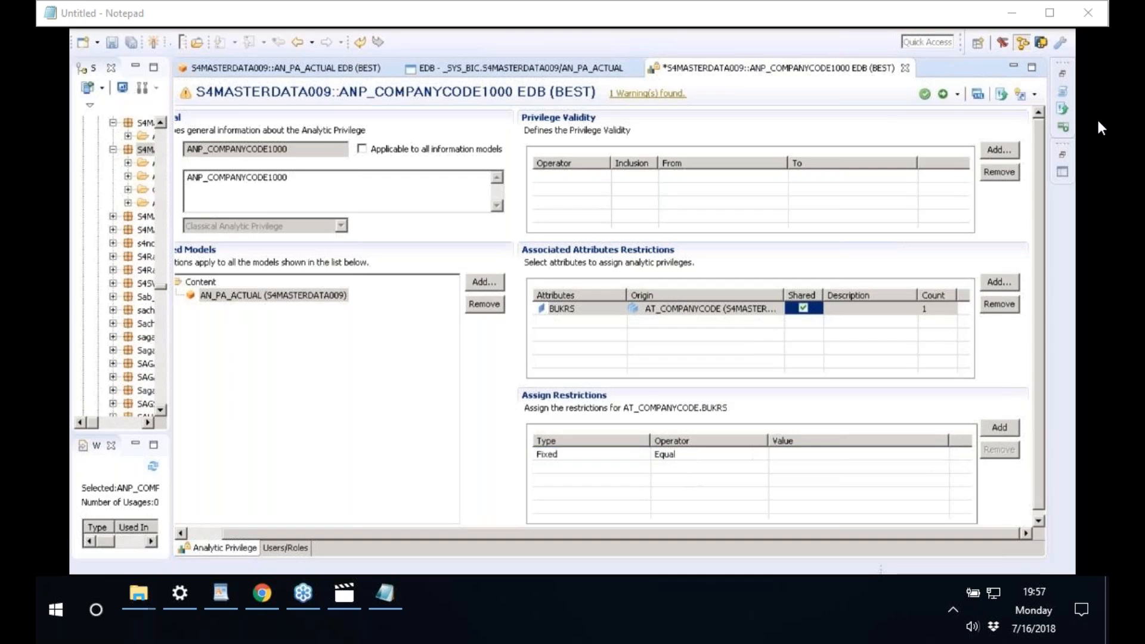
pyautogui.click(847, 454)
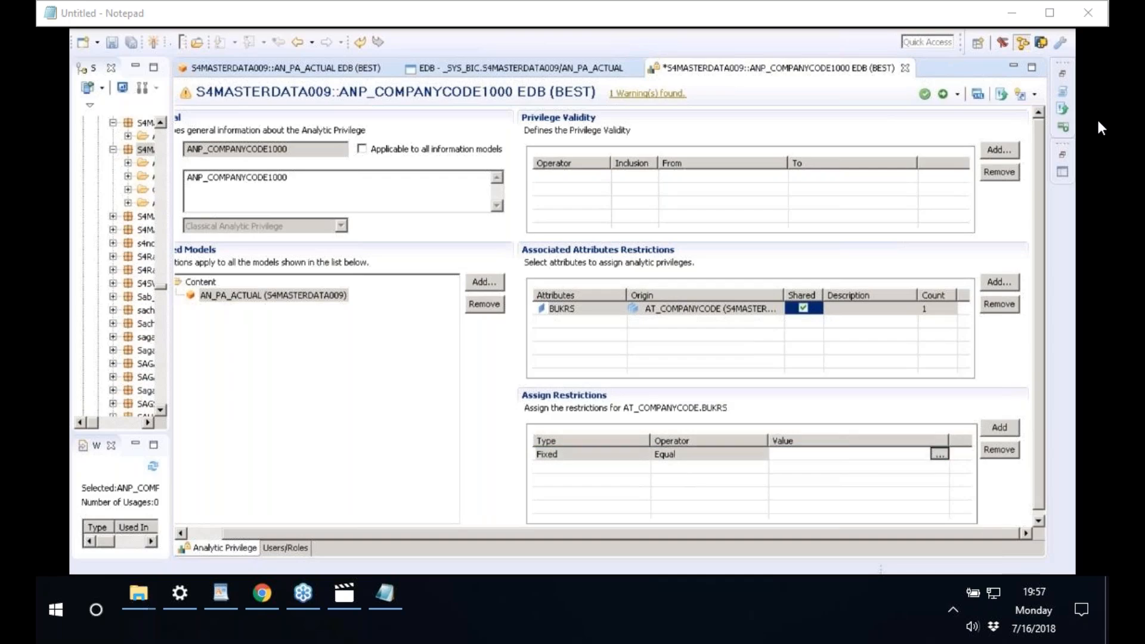
pyautogui.click(940, 454)
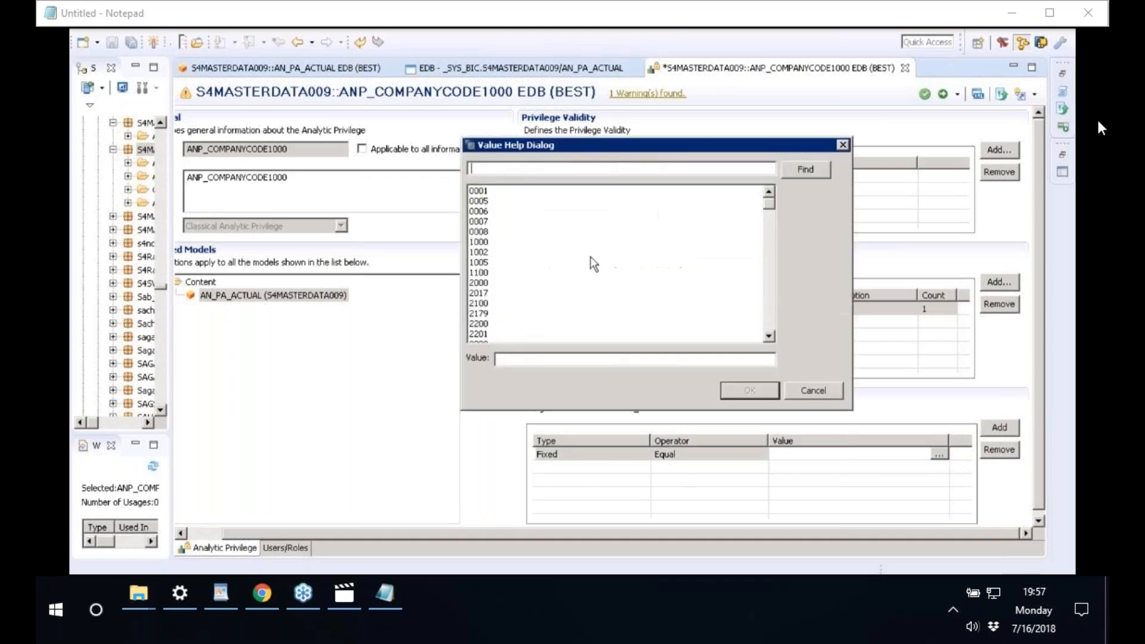
pyautogui.click(494, 242)
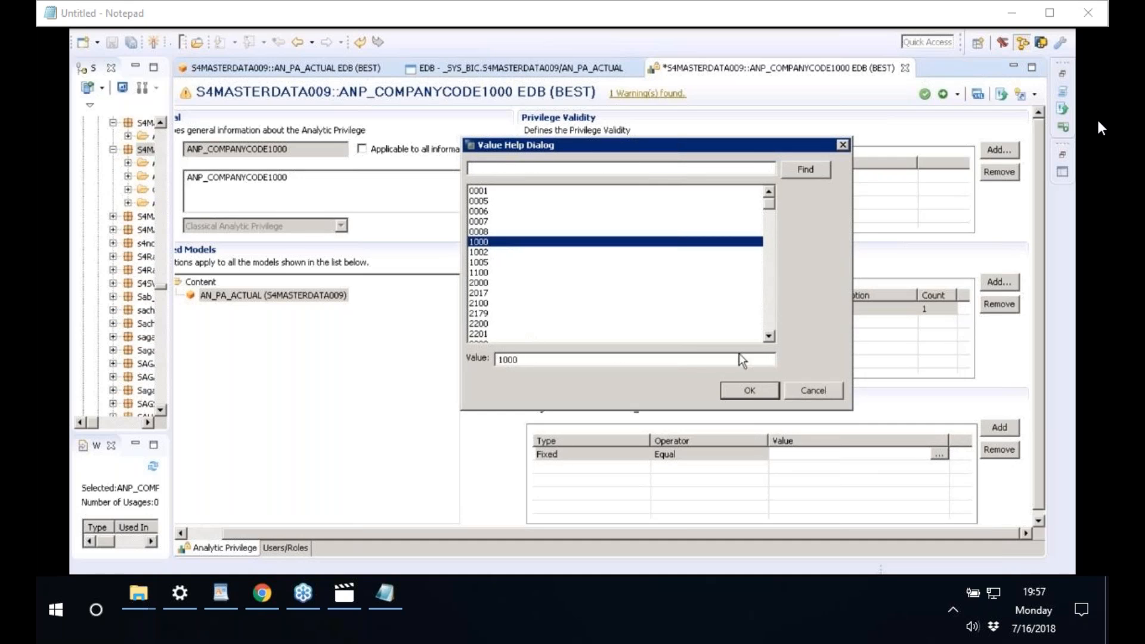
pyautogui.click(750, 391)
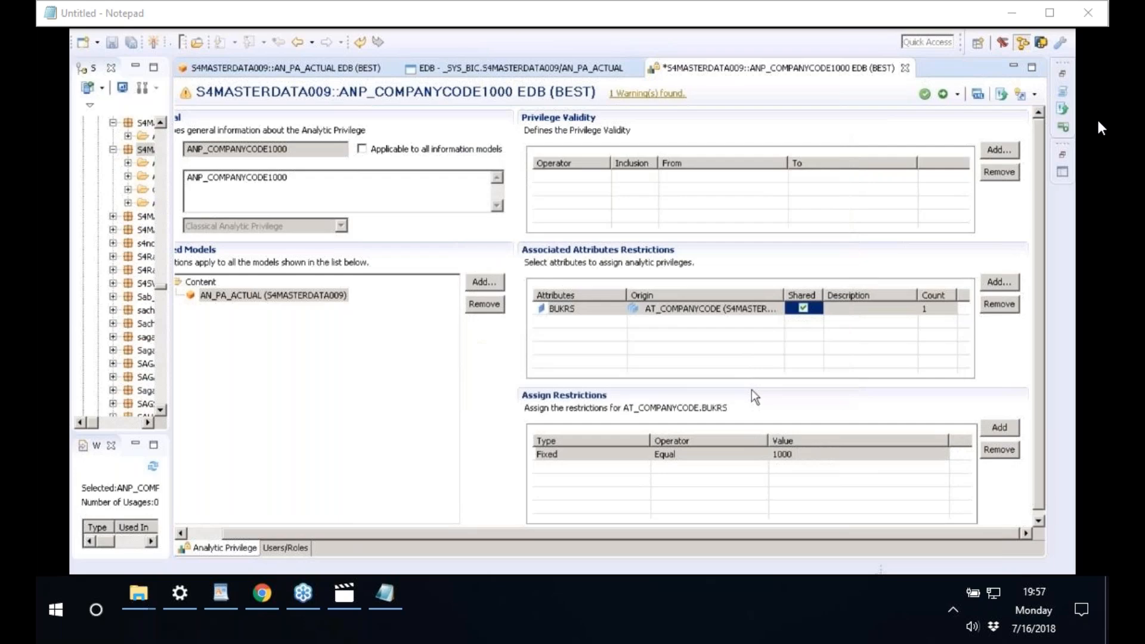
pyautogui.hotkey('alt', 'Tab')
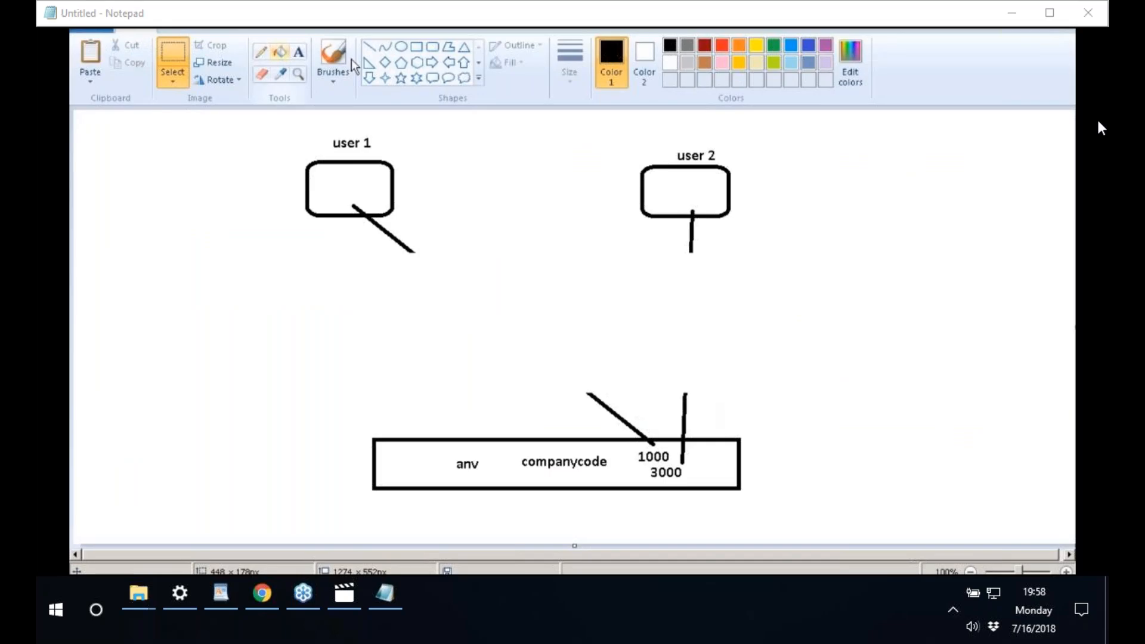
# - Draw a curve from 1000 to a new rounded box labelled ANP
pyautogui.click(261, 52)
pyautogui.moveTo(636, 448)
pyautogui.mouseDown()
pyautogui.moveTo(644, 459)
pyautogui.moveTo(598, 411)
pyautogui.moveTo(440, 374)
pyautogui.mouseUp()
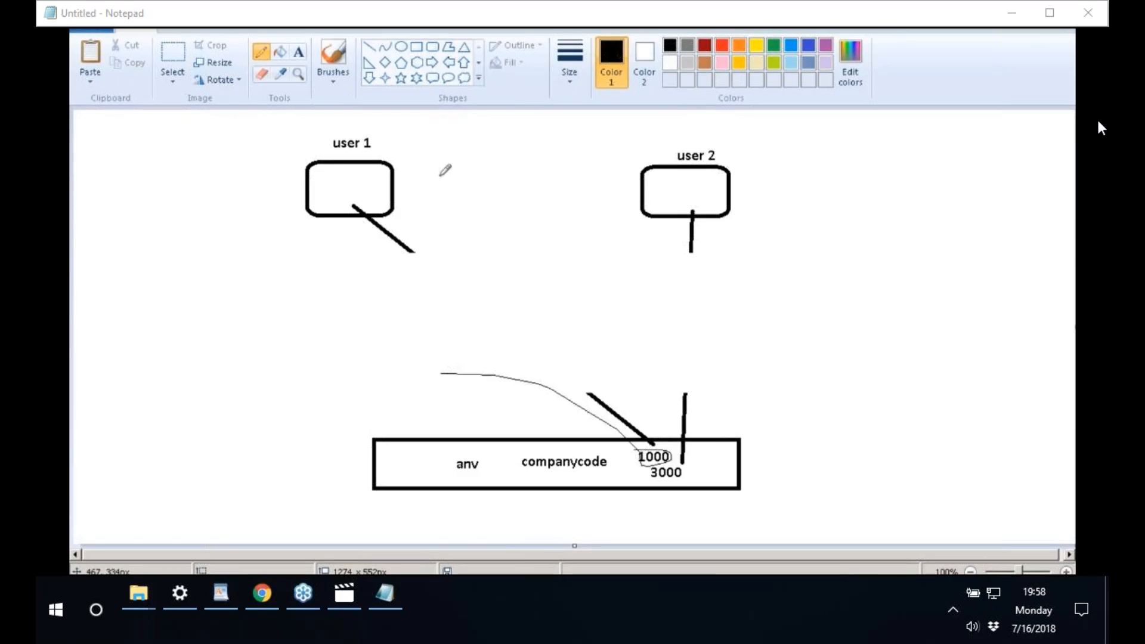
pyautogui.click(433, 47)
pyautogui.moveTo(365, 361); pyautogui.dragTo(437, 394)
pyautogui.click(481, 353)
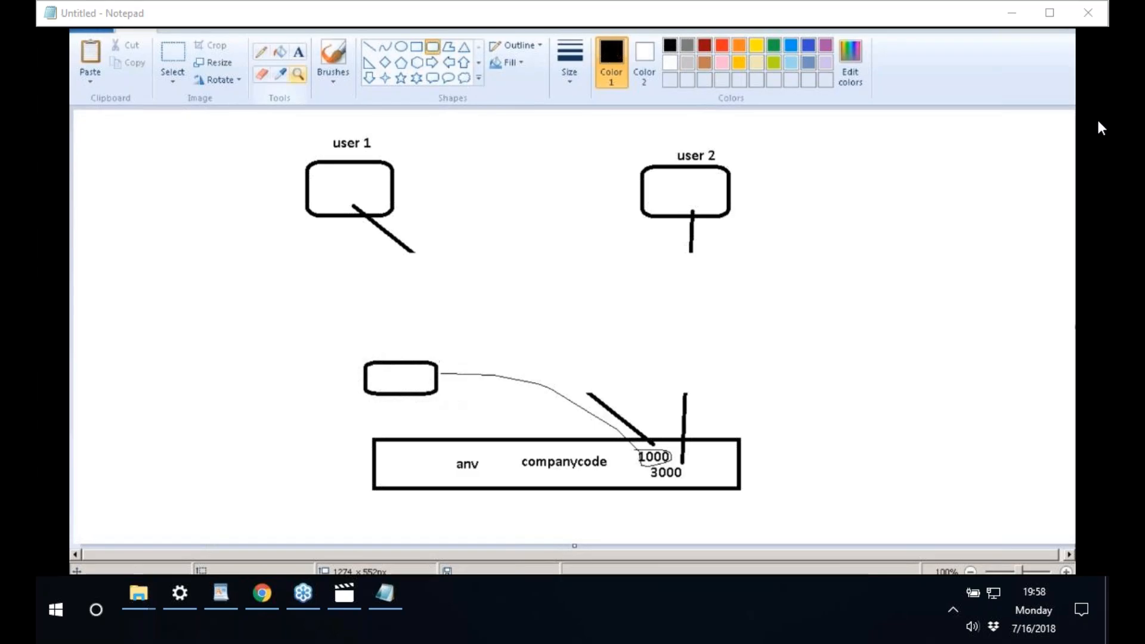
pyautogui.click(298, 52)
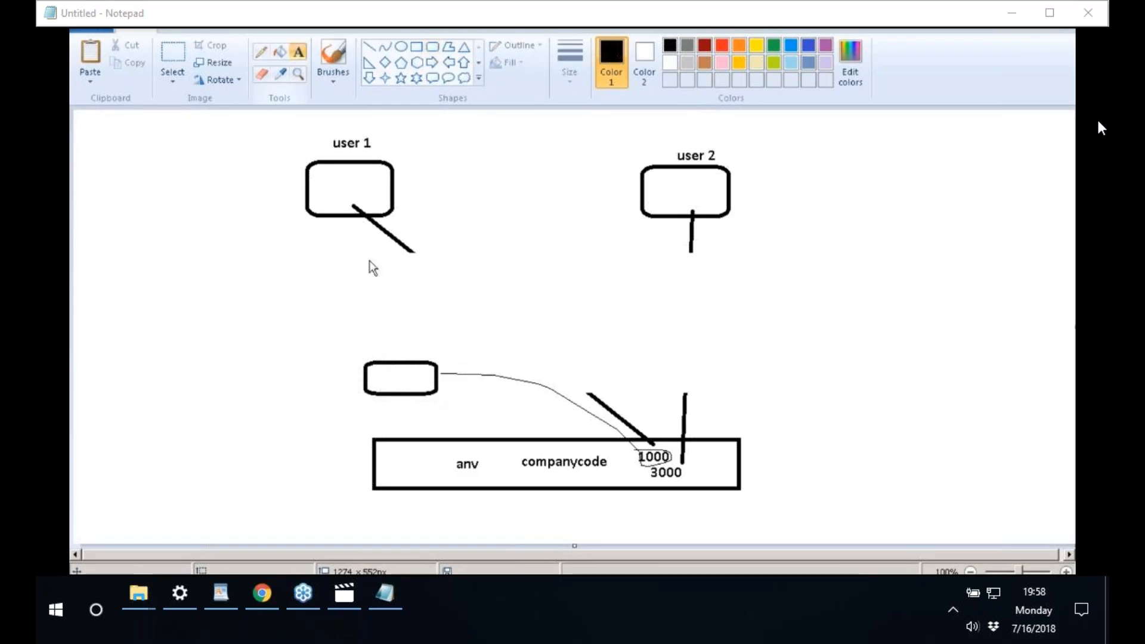
pyautogui.click(377, 367)
pyautogui.write('ANP')
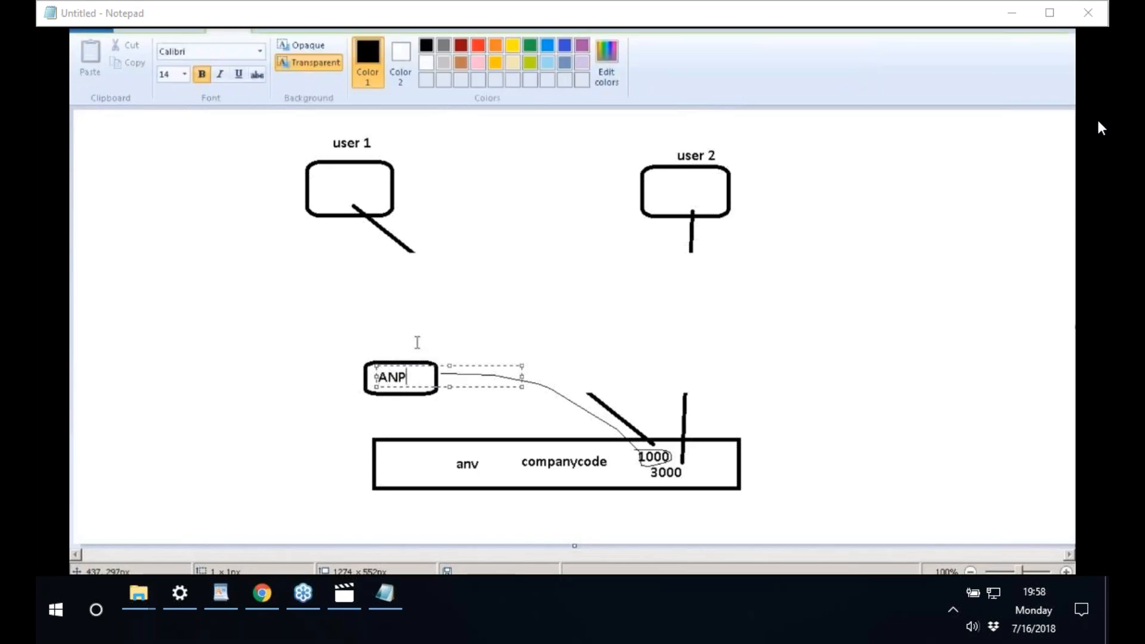
pyautogui.click(417, 342)
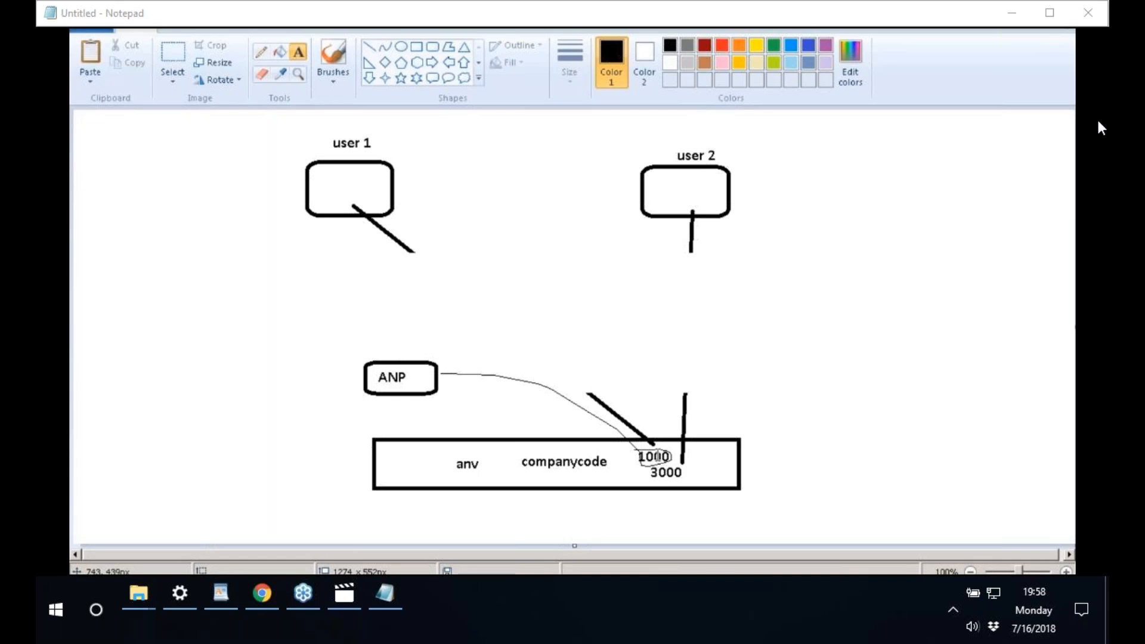
# - Draw a line from the ANP box to a new rounded box labelled ROLE
pyautogui.click(371, 49)
pyautogui.moveTo(377, 364); pyautogui.dragTo(245, 338)
pyautogui.click(432, 46)
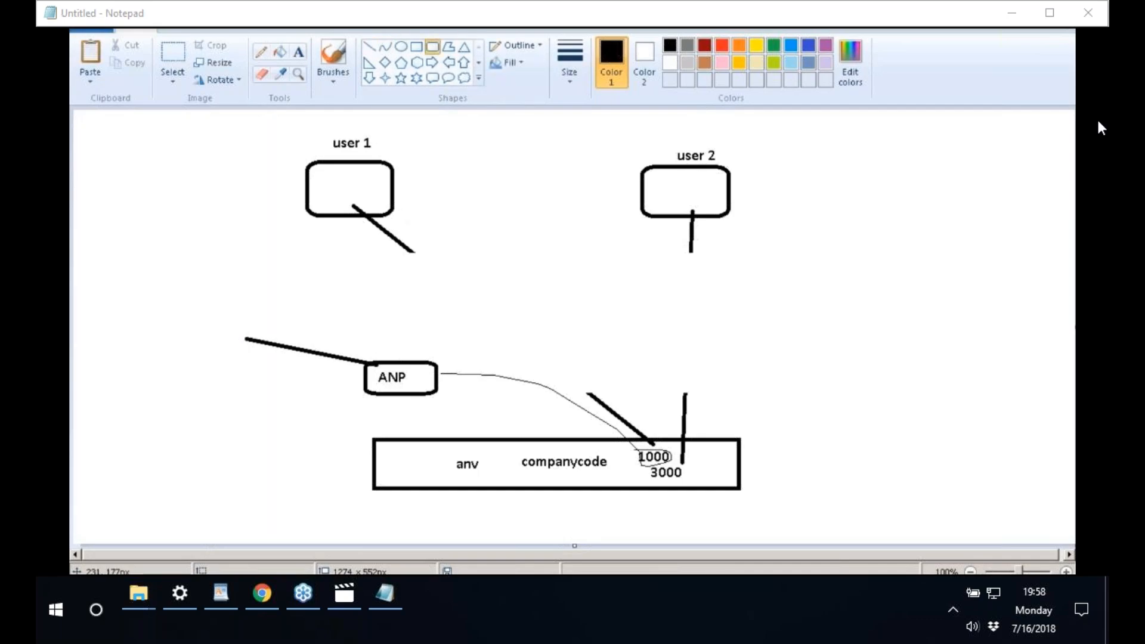
pyautogui.moveTo(156, 301)
pyautogui.mouseDown()
pyautogui.moveTo(225, 312)
pyautogui.moveTo(286, 340)
pyautogui.mouseUp()
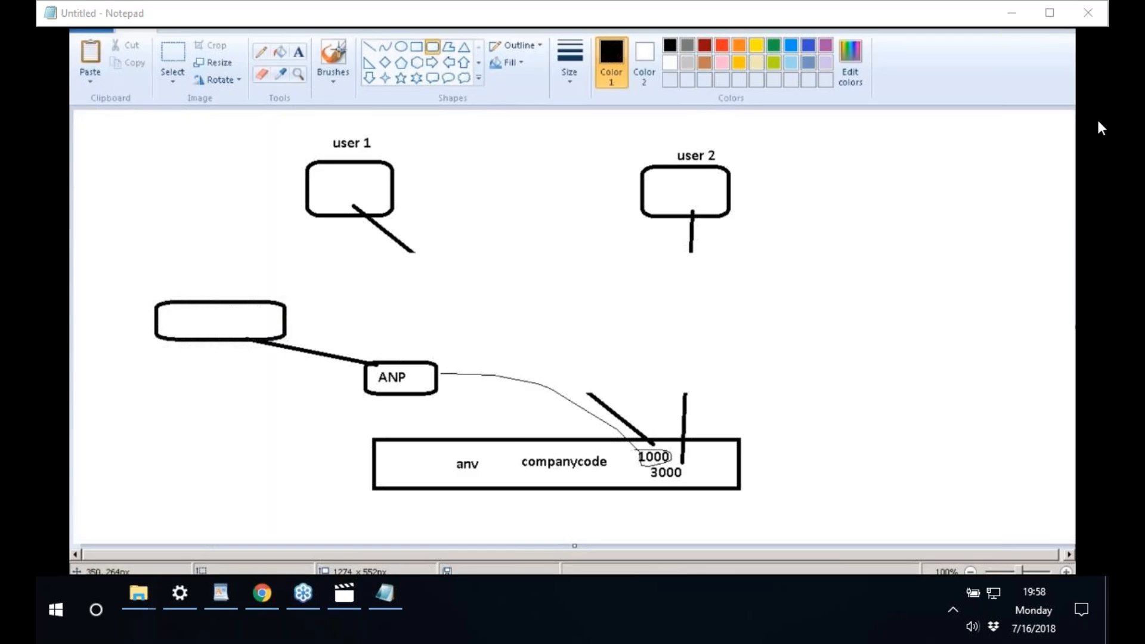
pyautogui.click(303, 51)
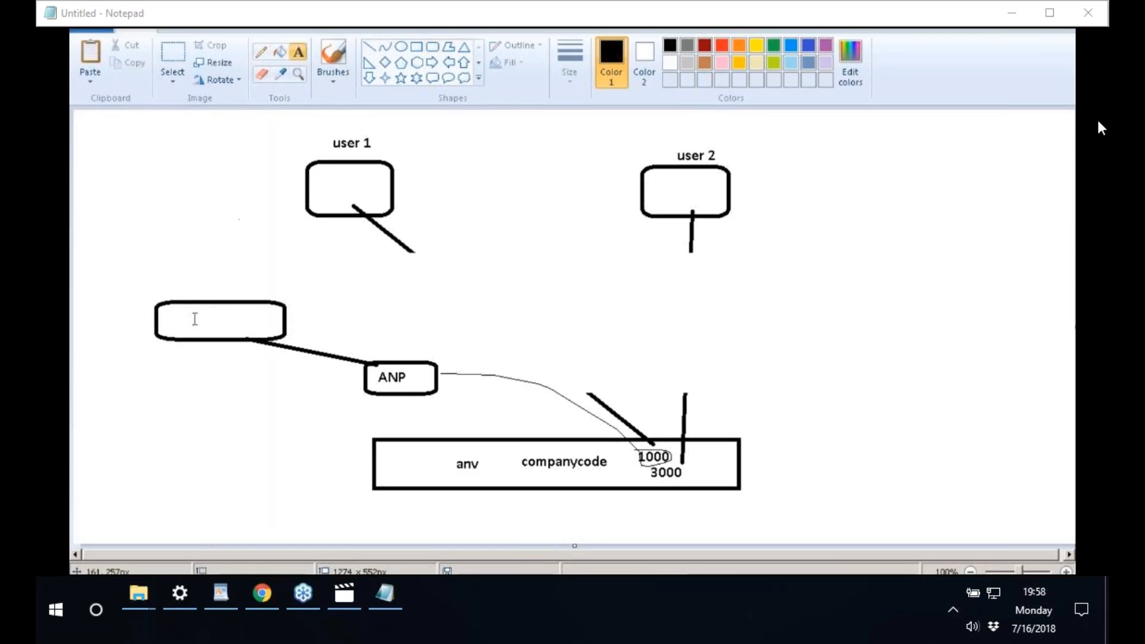
pyautogui.click(188, 315)
pyautogui.write('ROLE')
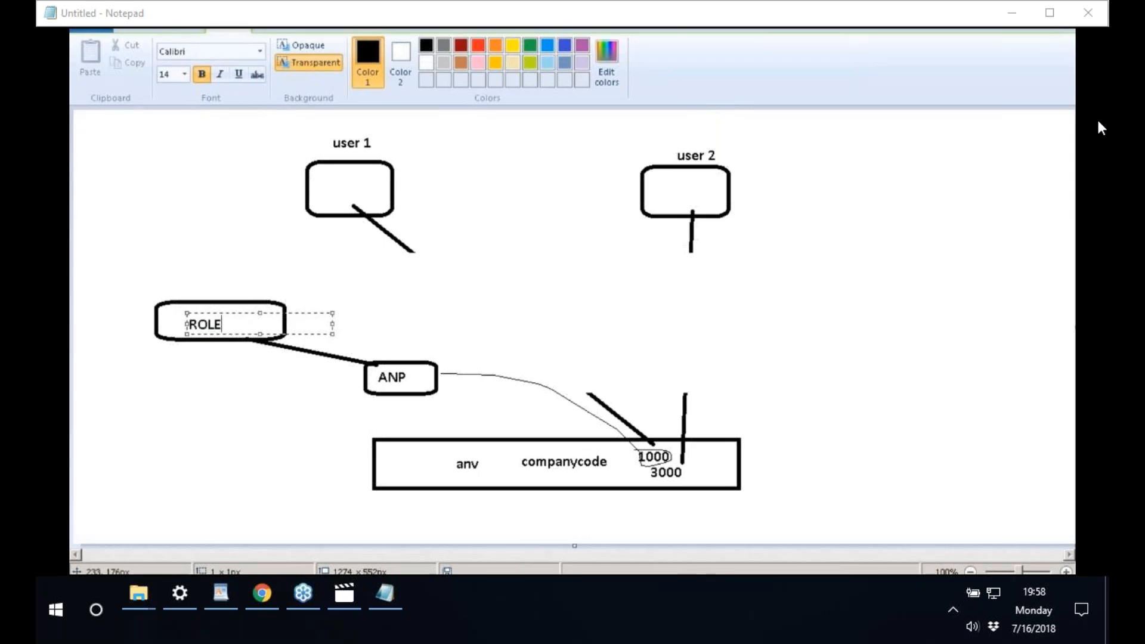
pyautogui.click(262, 240)
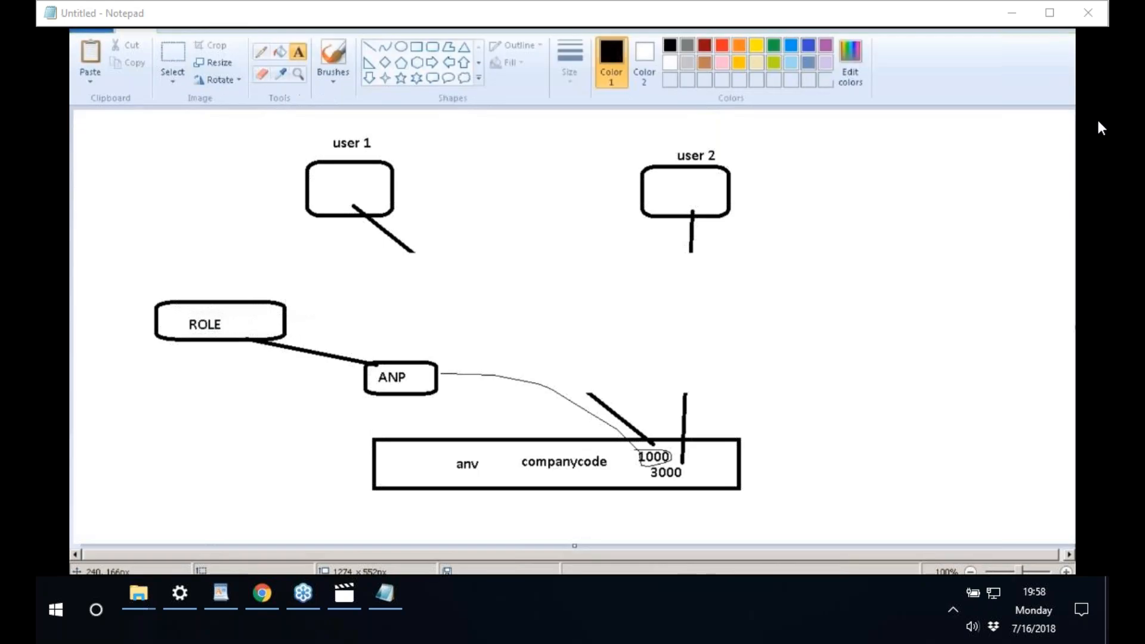
# - Connect the ROLE box to user 1 with a line and return to HANA Studio
pyautogui.click(370, 47)
pyautogui.moveTo(242, 311); pyautogui.dragTo(338, 208)
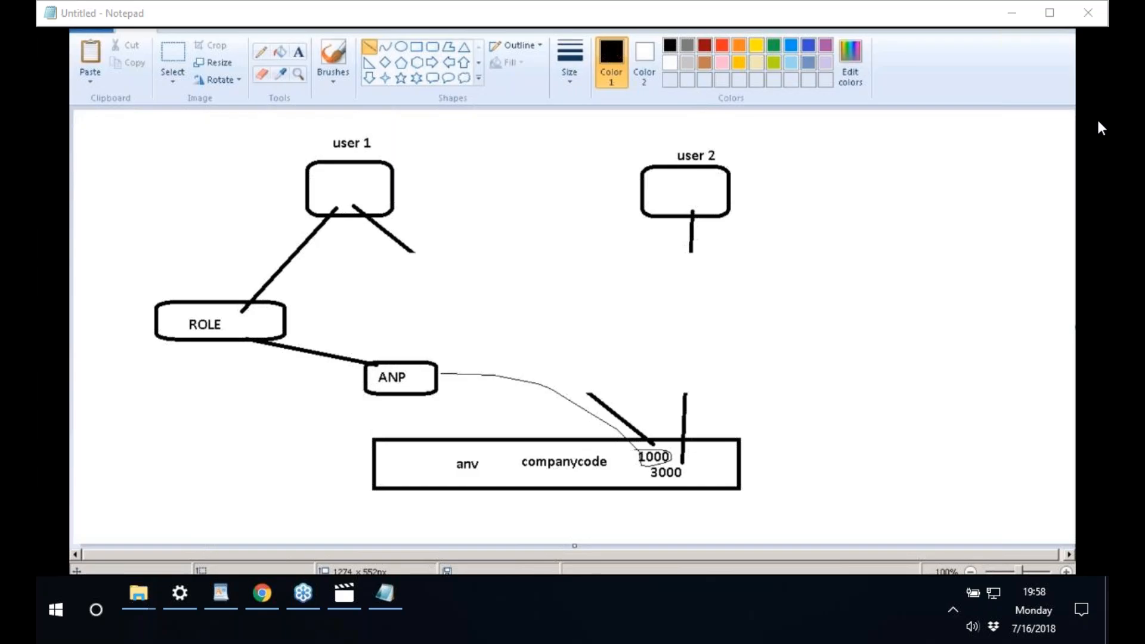
pyautogui.click(263, 566)
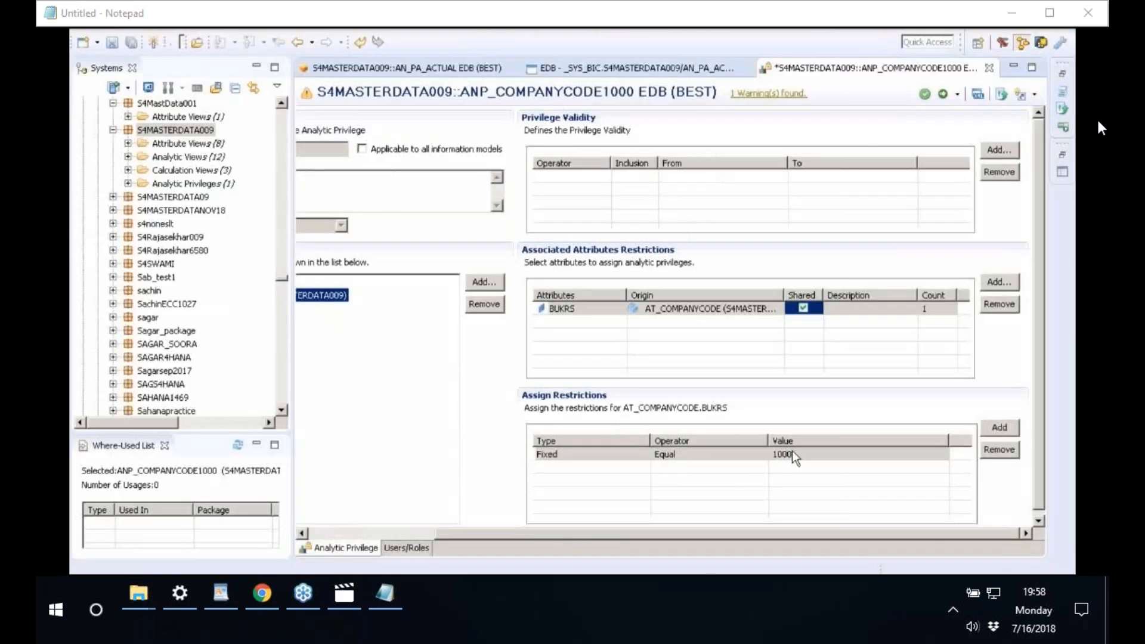
# - Save, validate and activate ANP_COMPANYCODE1000, finishing the change assignment dialog
pyautogui.click(926, 98)
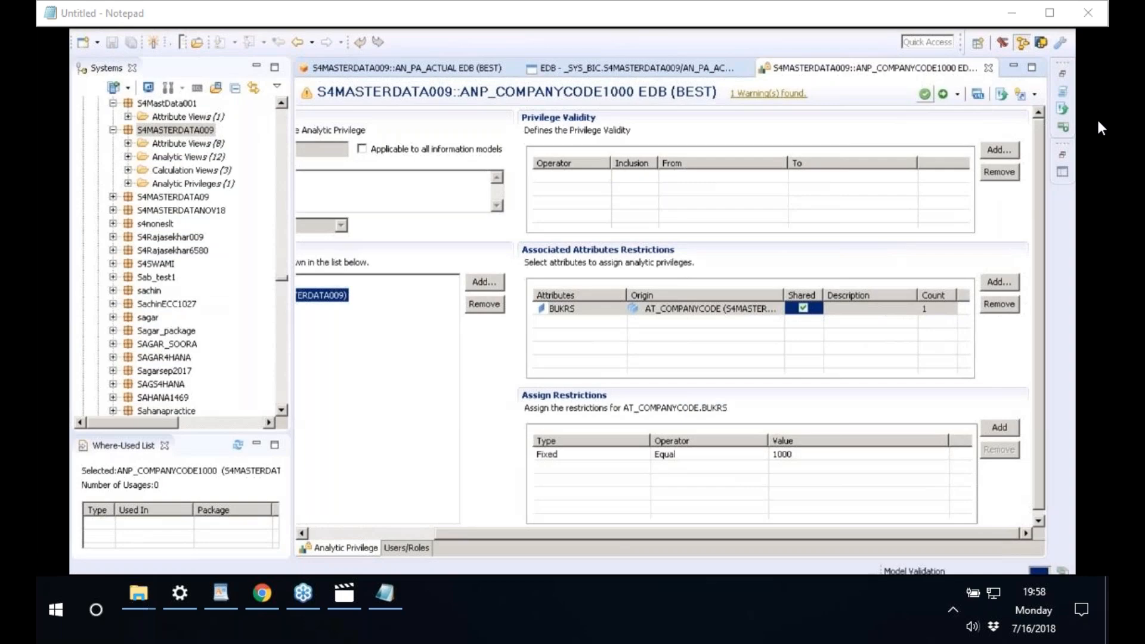
pyautogui.click(944, 97)
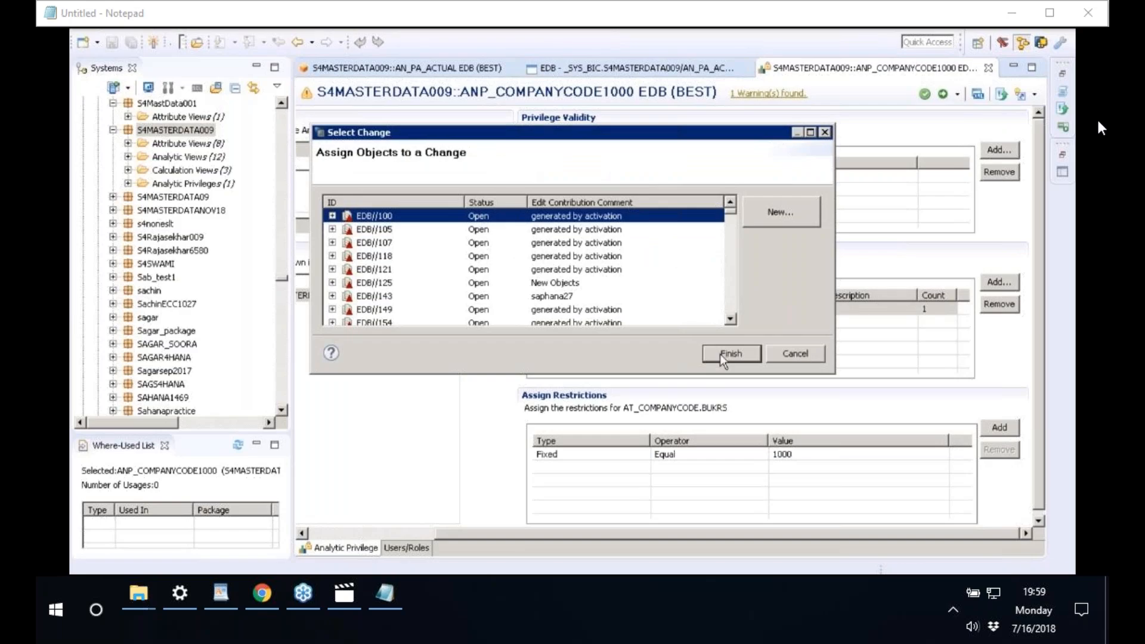
pyautogui.click(721, 353)
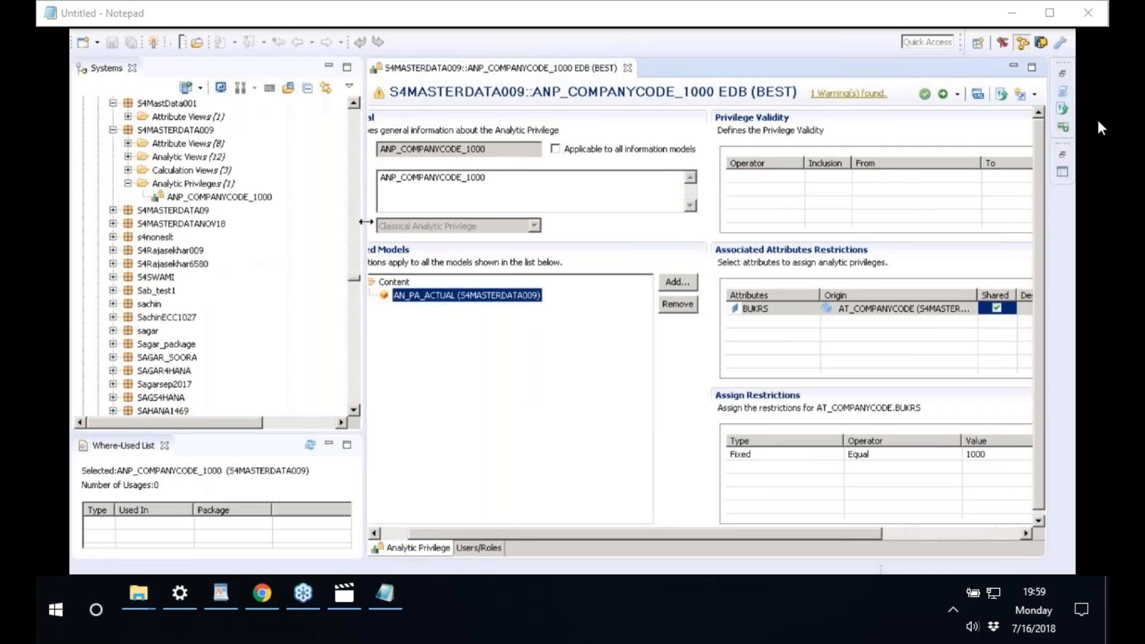
# - Widen the Systems tree, collapse EDB (BEST) Content, and expand Security to reveal Users and Roles
pyautogui.moveTo(366, 221); pyautogui.dragTo(422, 221)
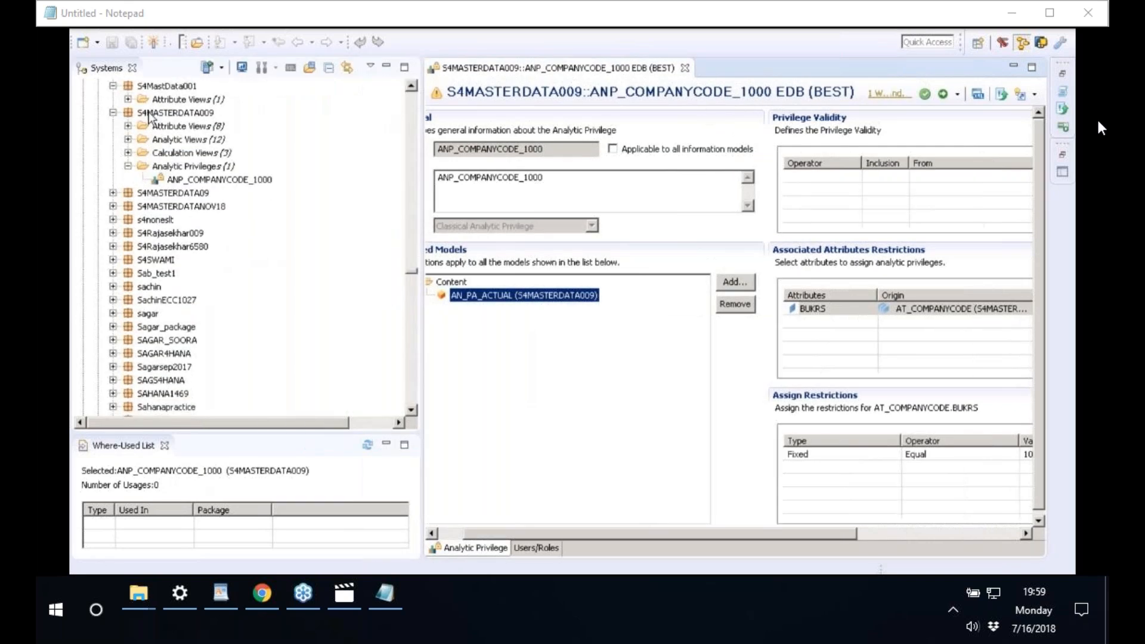
pyautogui.click(158, 114)
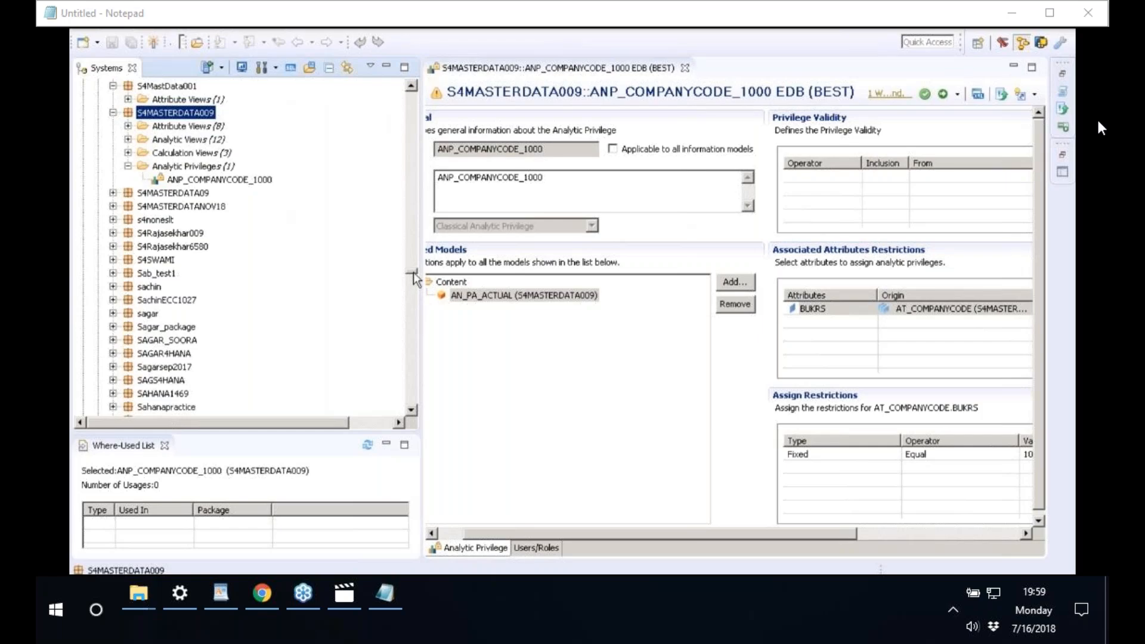
pyautogui.moveTo(413, 272); pyautogui.dragTo(416, 88)
pyautogui.click(99, 127)
pyautogui.click(99, 126)
pyautogui.click(134, 154)
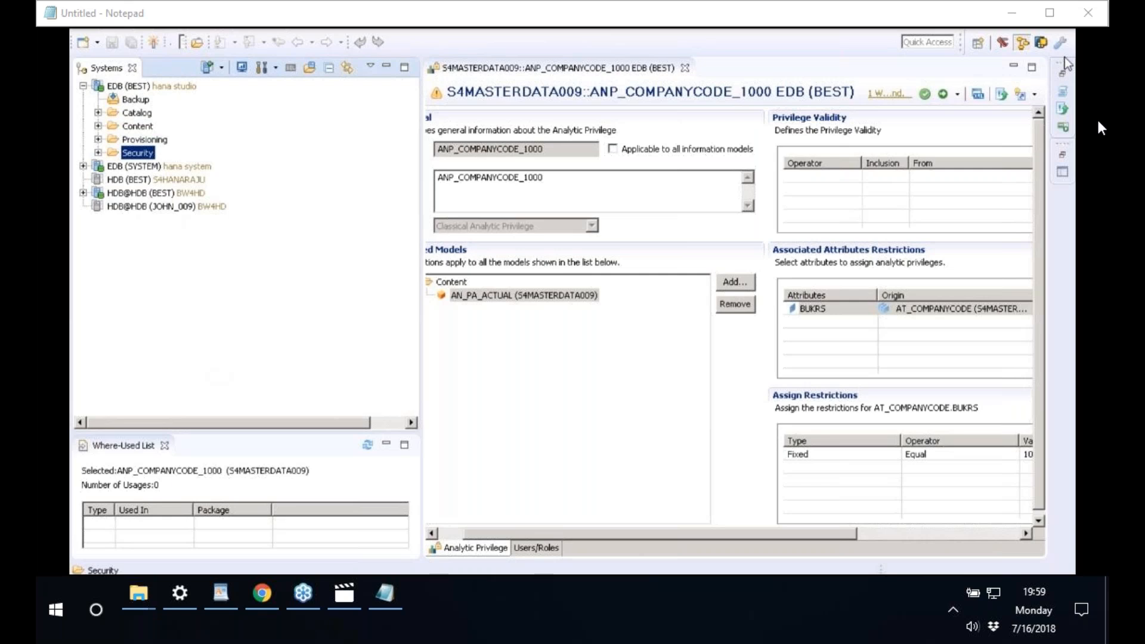
pyautogui.click(99, 152)
pyautogui.click(147, 192)
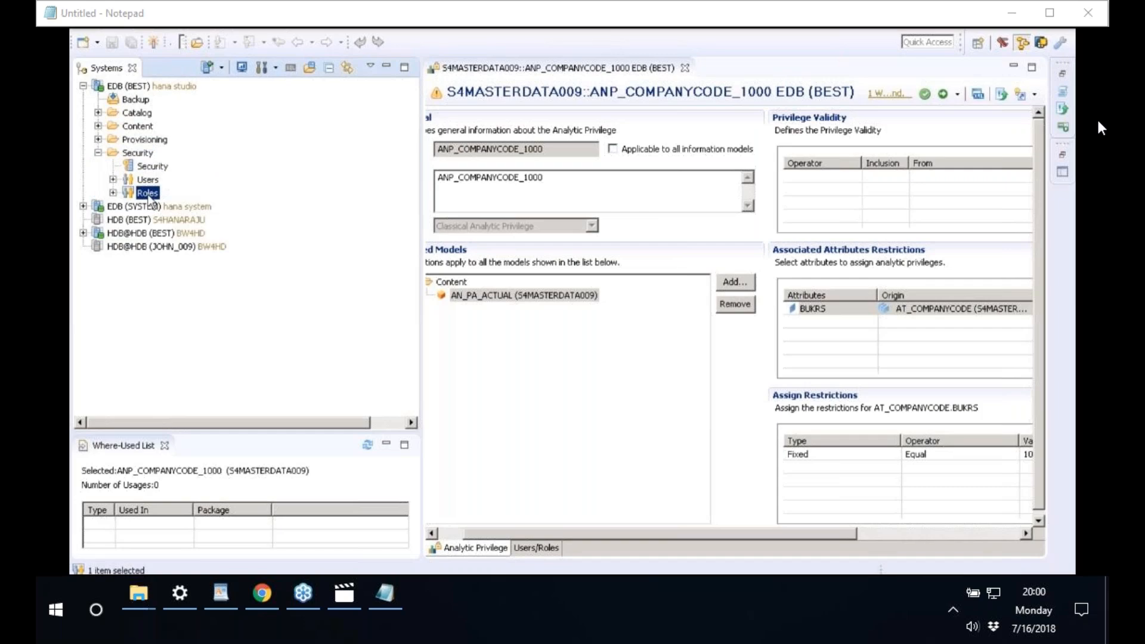
pyautogui.rightClick(150, 201)
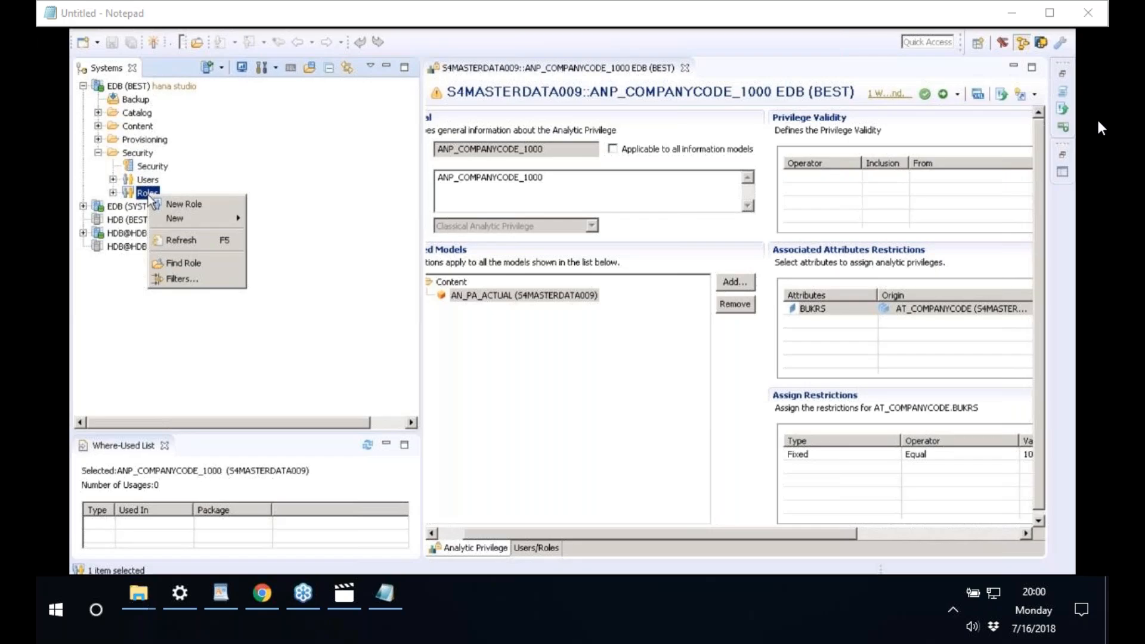
# - Create a New Role on EDB (BEST) and review its Object, Analytic and Package Privileges tabs
pyautogui.click(179, 204)
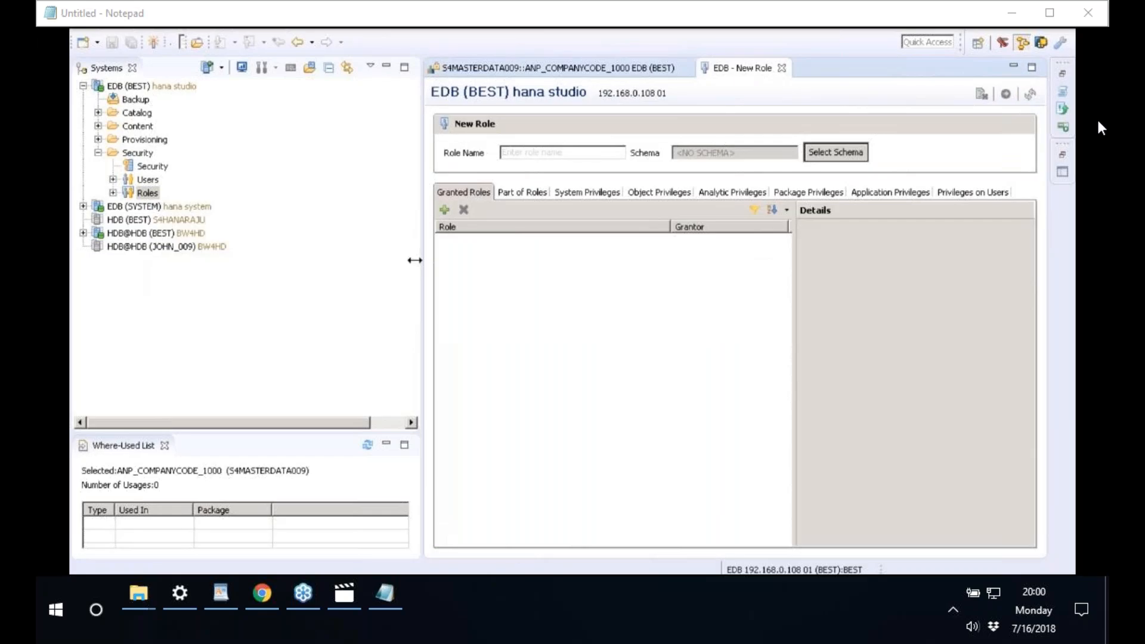
pyautogui.moveTo(414, 260); pyautogui.dragTo(261, 253)
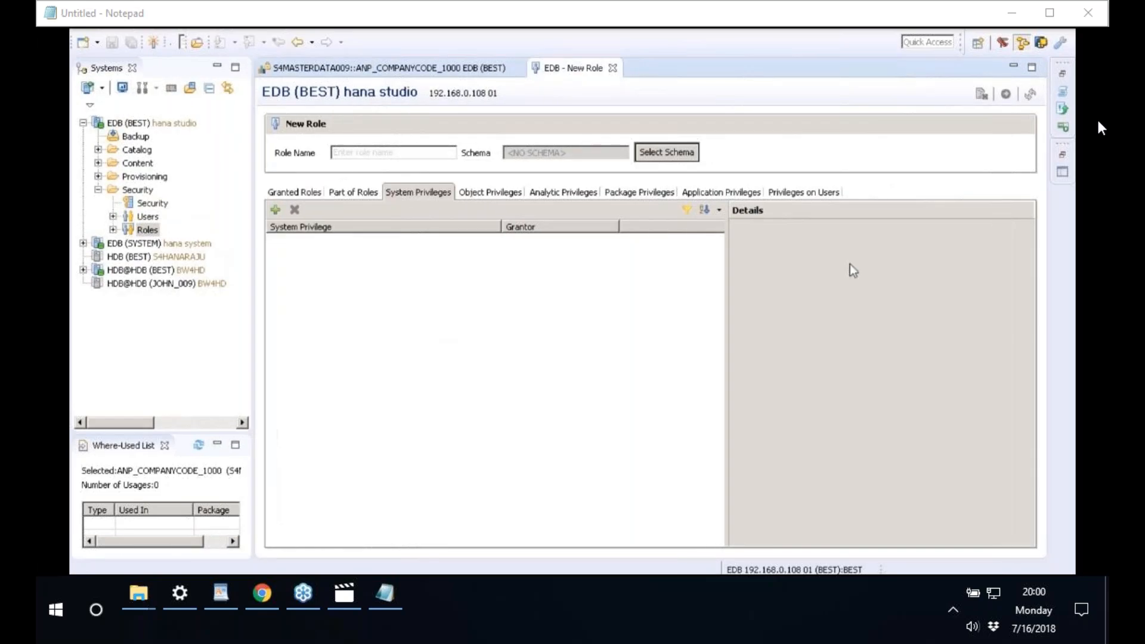
pyautogui.click(486, 195)
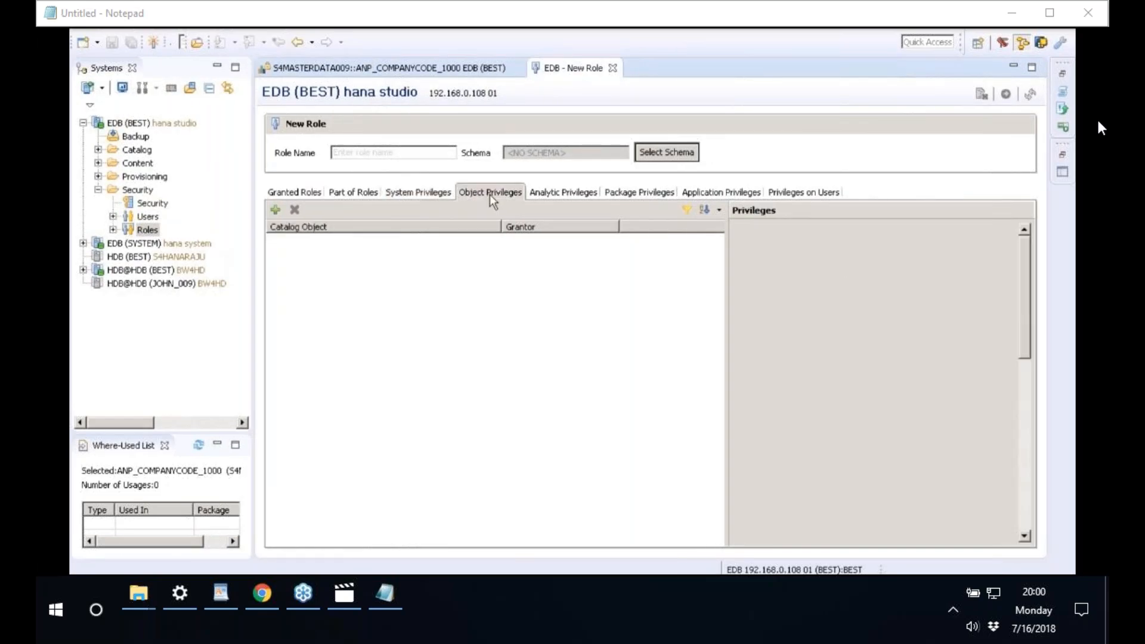
pyautogui.click(563, 195)
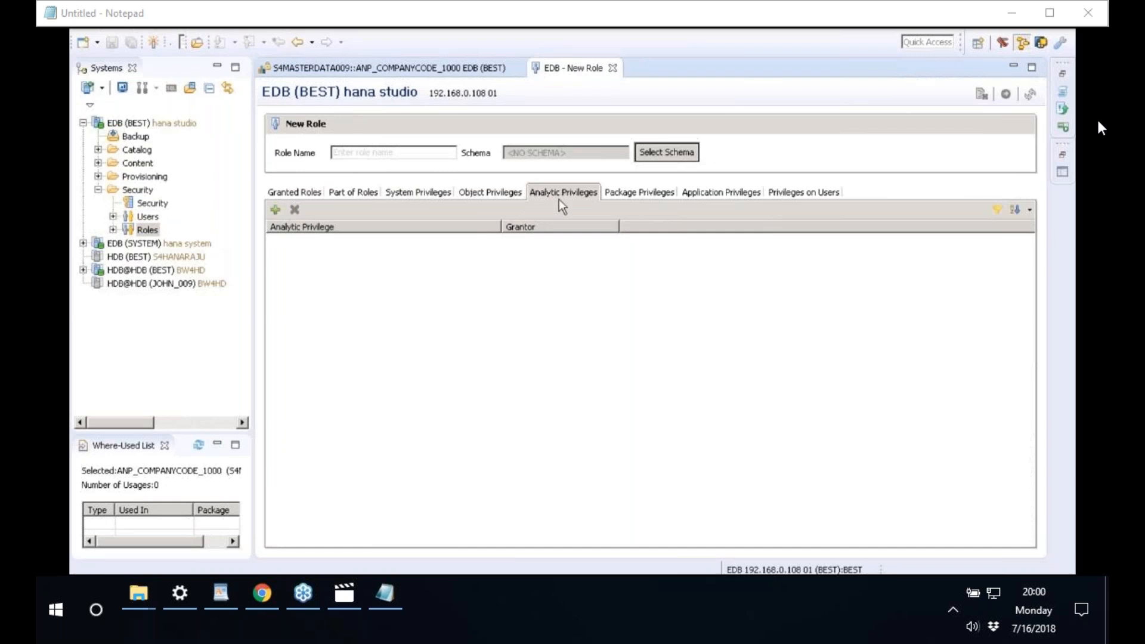
pyautogui.click(623, 194)
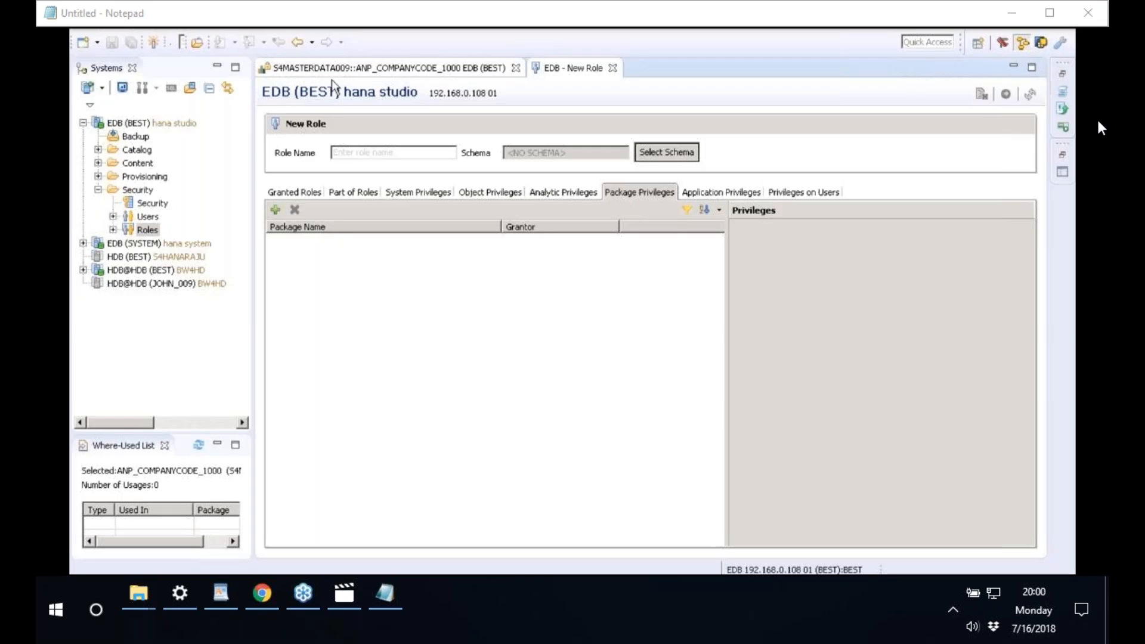
# - Search for S4MASTERDATA009 in Select Repository Packages and add it to the role's package privileges
pyautogui.click(275, 210)
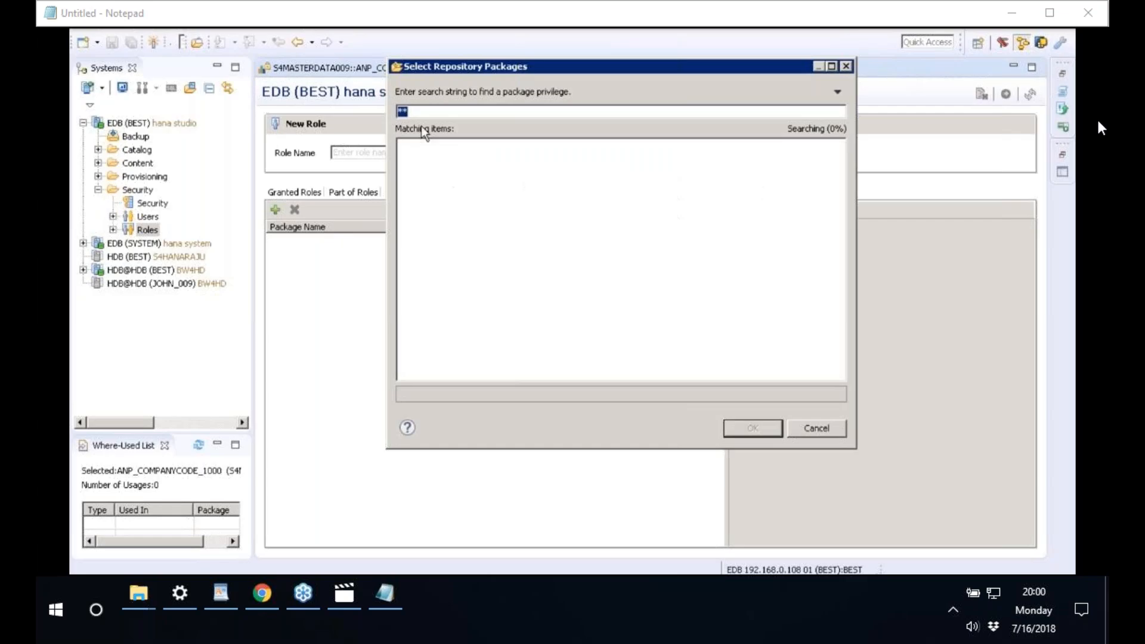
pyautogui.write('S4MASTERDATA')
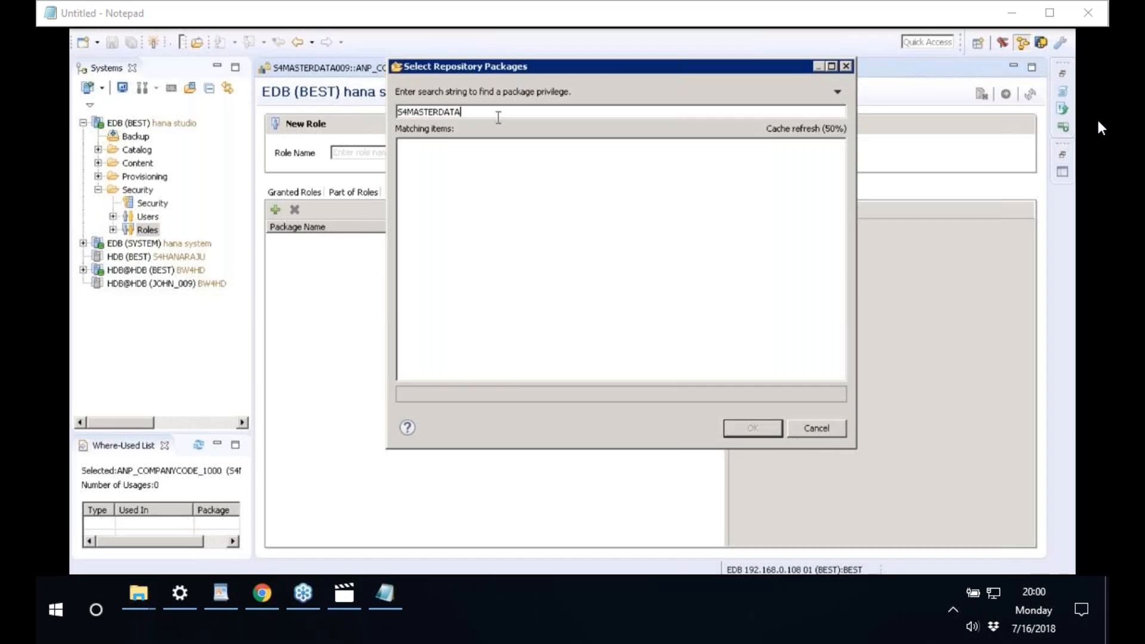
pyautogui.write('009')
pyautogui.moveTo(462, 62); pyautogui.dragTo(593, 126)
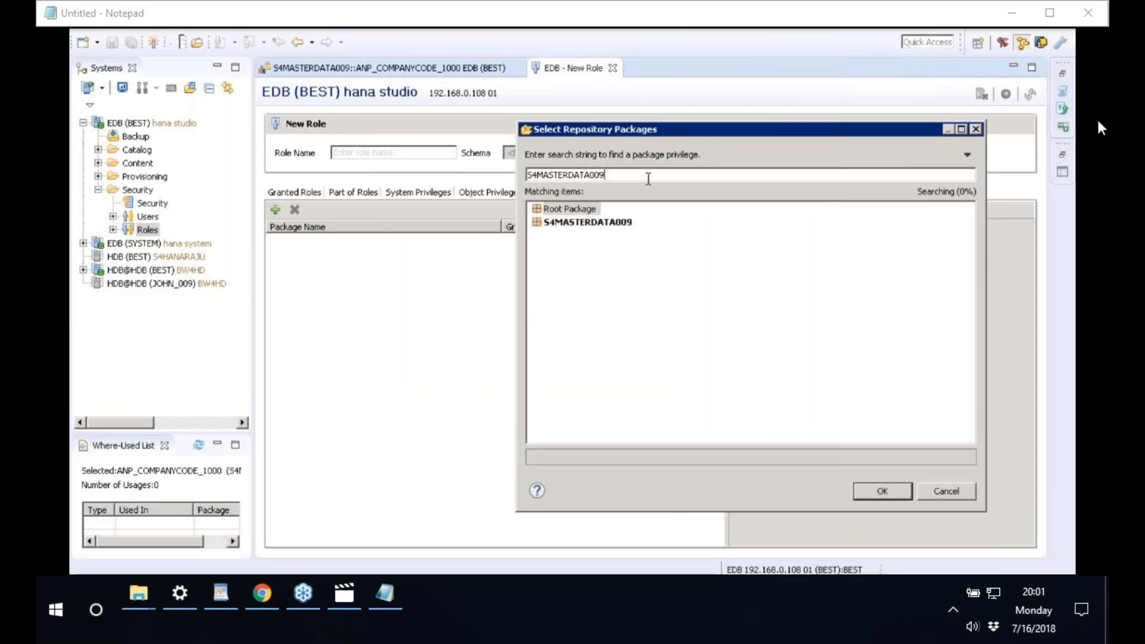
pyautogui.click(596, 210)
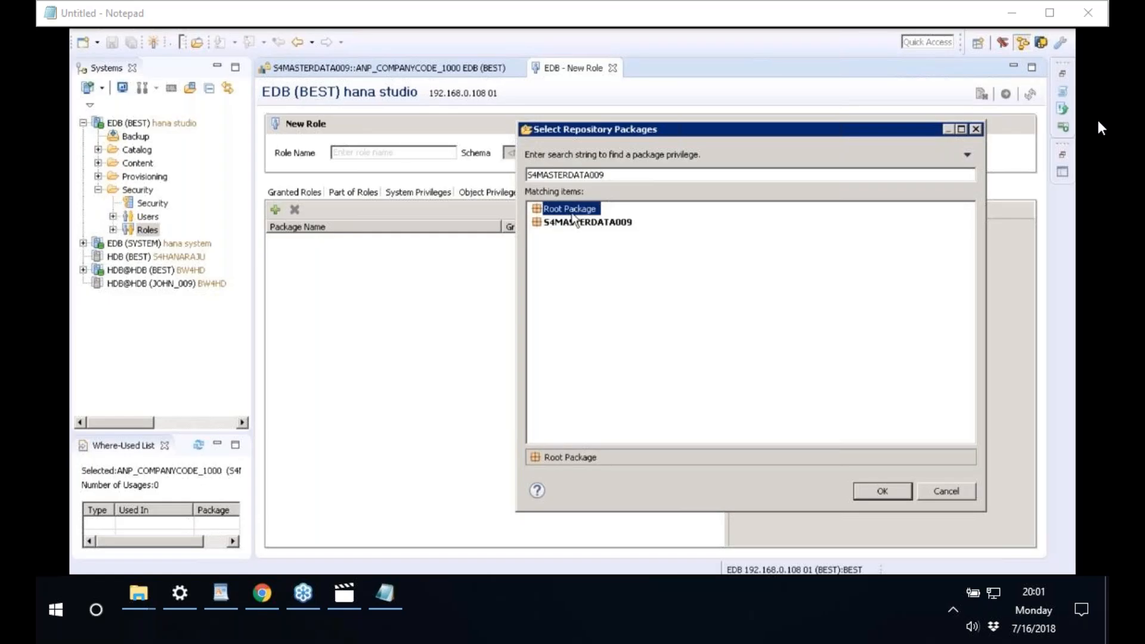
pyautogui.click(571, 223)
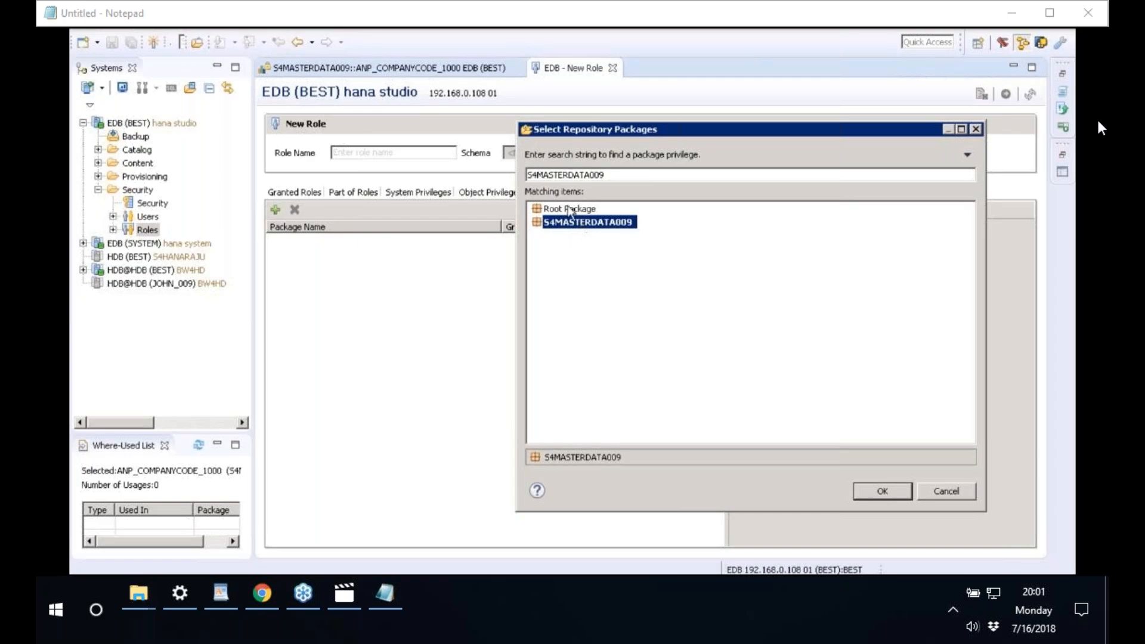
pyautogui.click(569, 210)
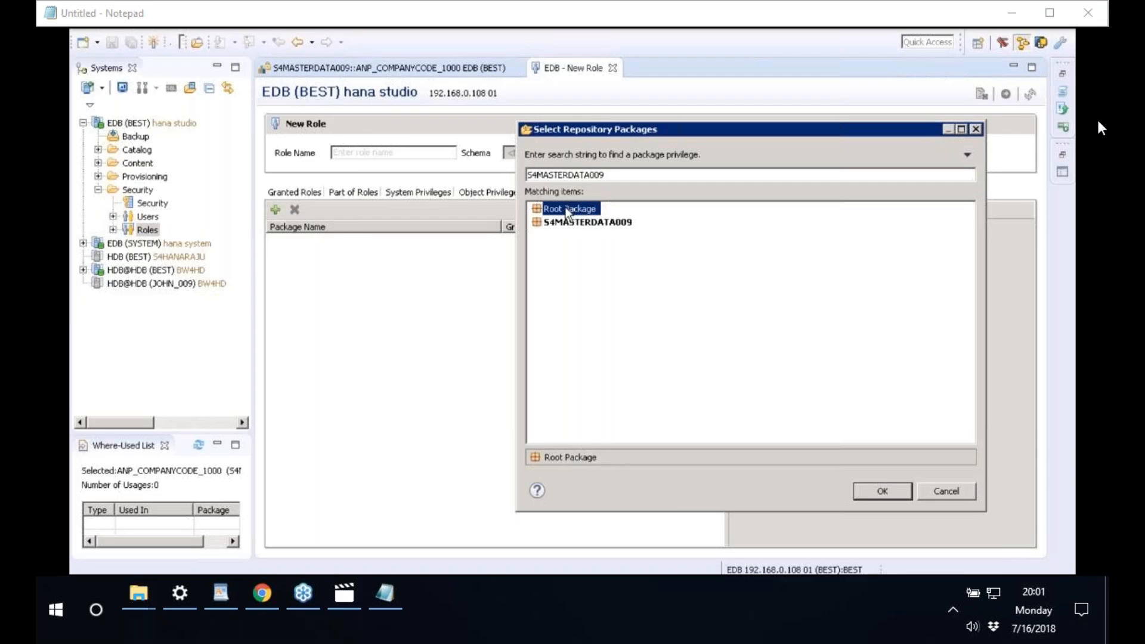
pyautogui.click(565, 224)
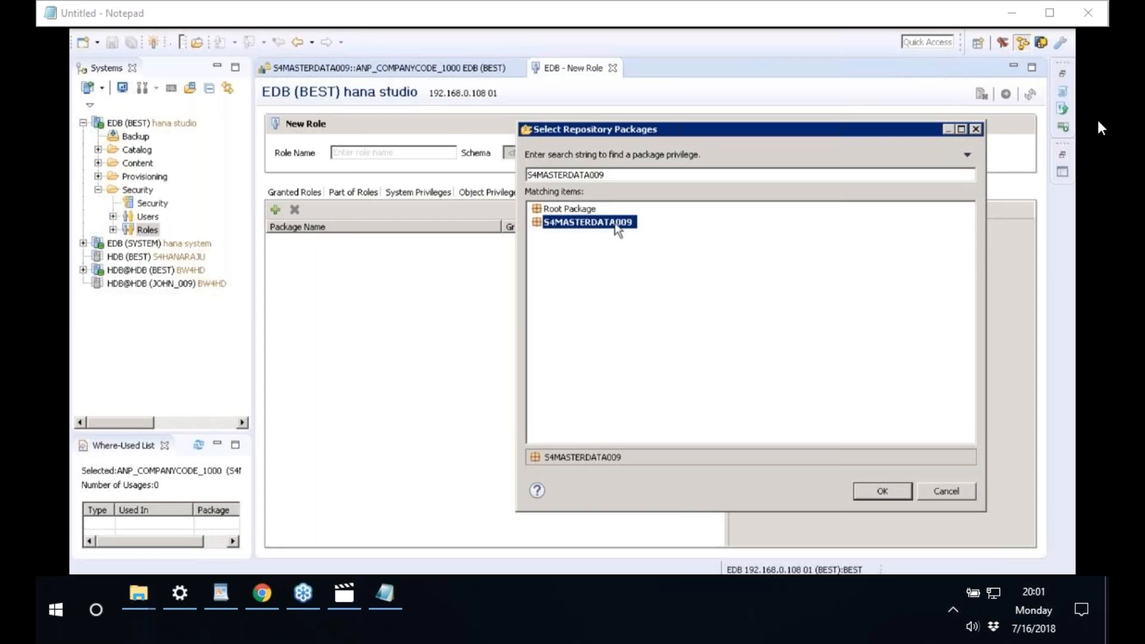
pyautogui.click(902, 493)
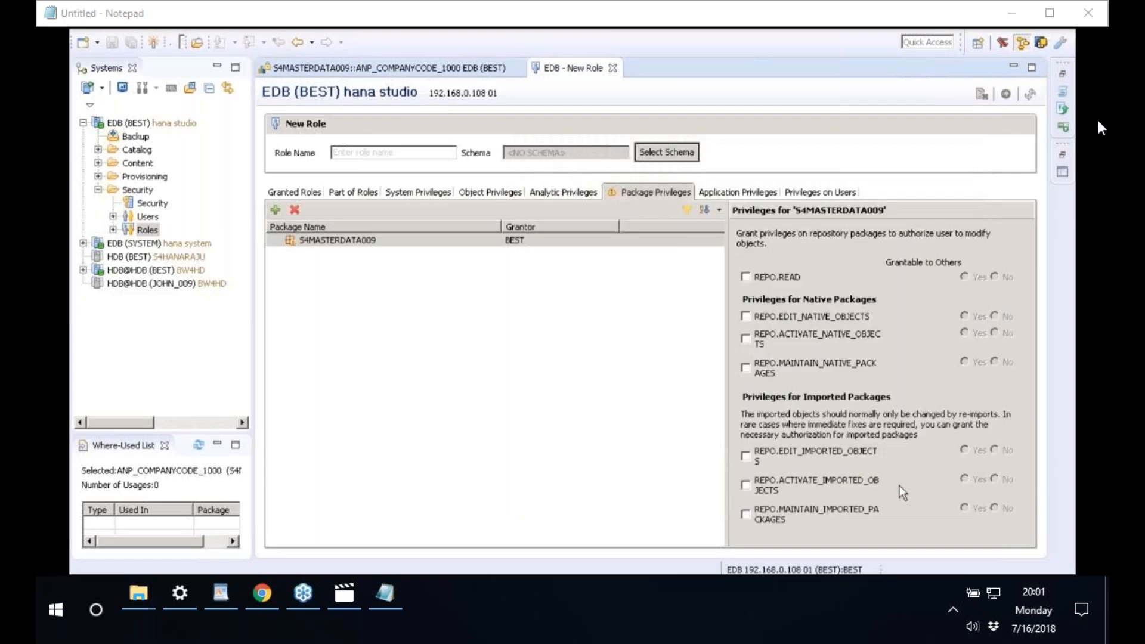
# - Grant REPO.READ, REPO.EDIT_NATIVE_OBJECTS, REPO.ACTIVATE_NATIVE_OBJECTS and REPO.MAINTAIN_NATIVE_PACKAGES on S4MASTERDATA009
pyautogui.click(306, 241)
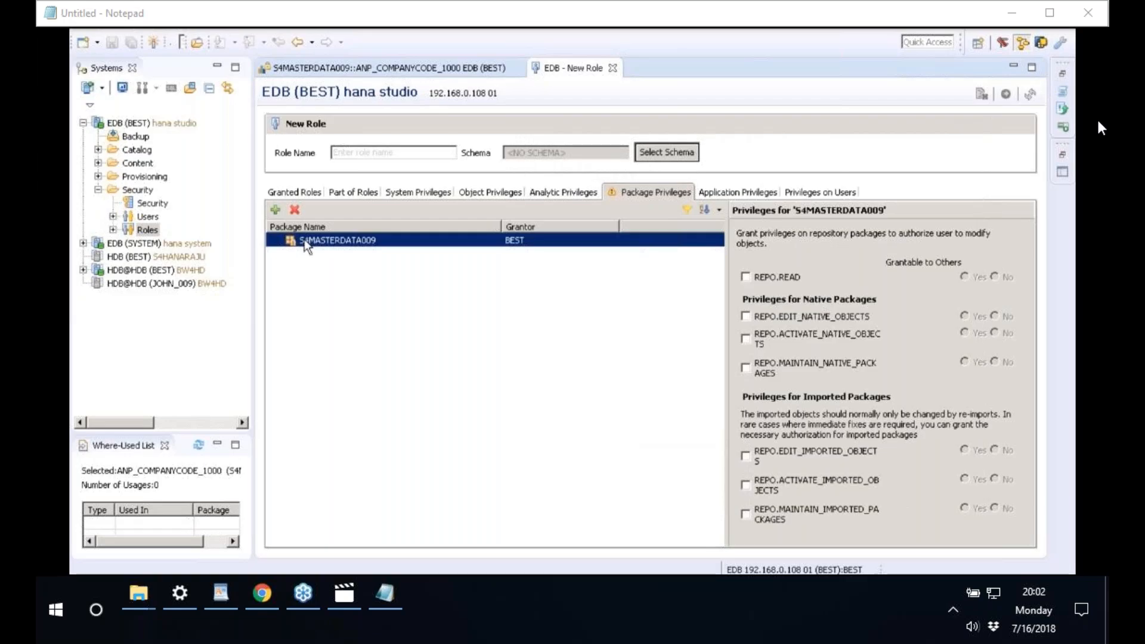
pyautogui.moveTo(726, 338); pyautogui.dragTo(591, 330)
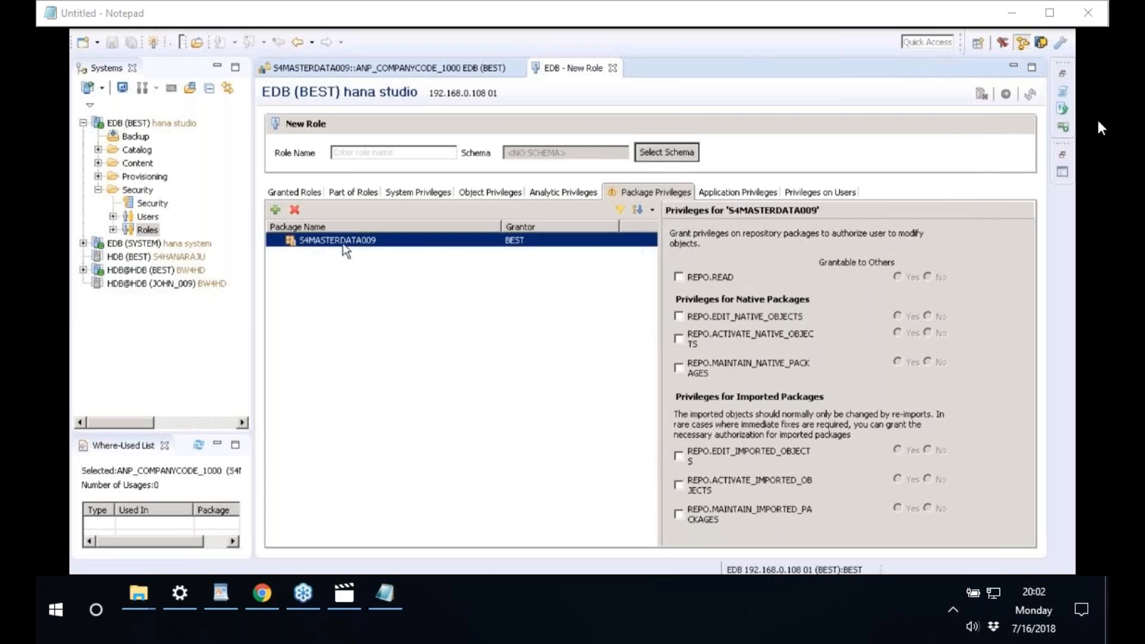
pyautogui.click(681, 278)
pyautogui.click(681, 277)
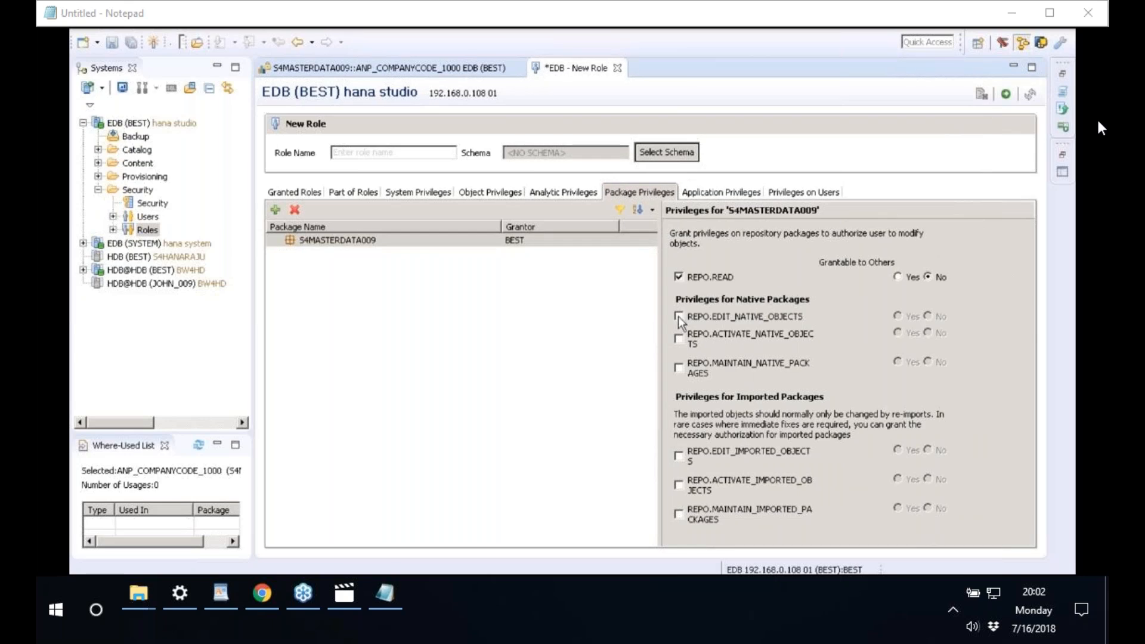
pyautogui.click(678, 316)
pyautogui.click(680, 340)
pyautogui.click(707, 368)
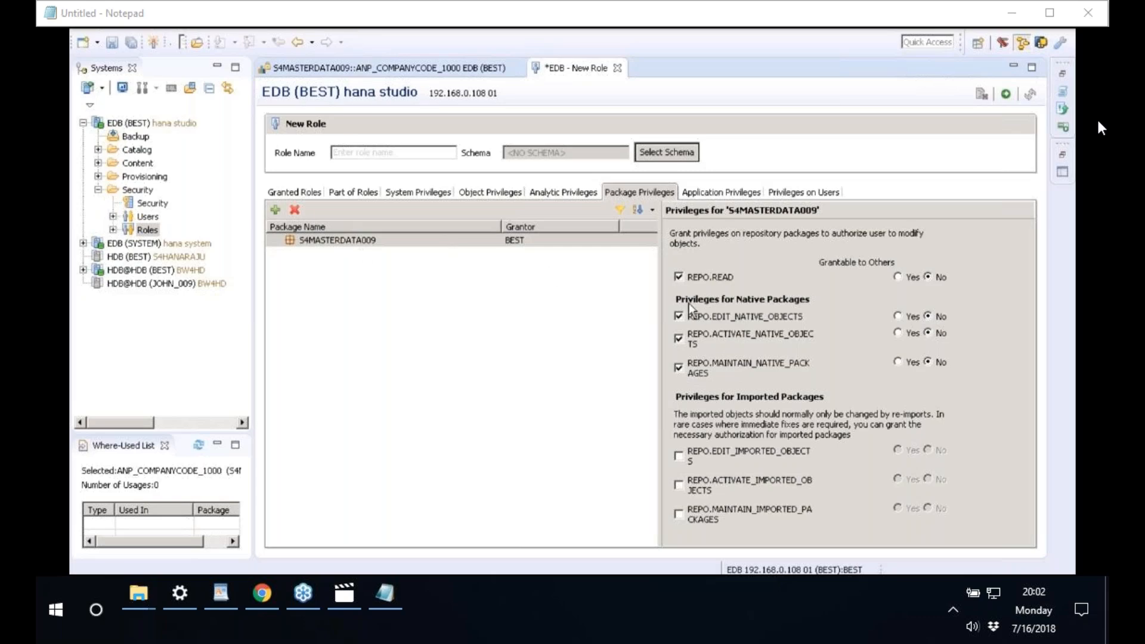
pyautogui.click(564, 196)
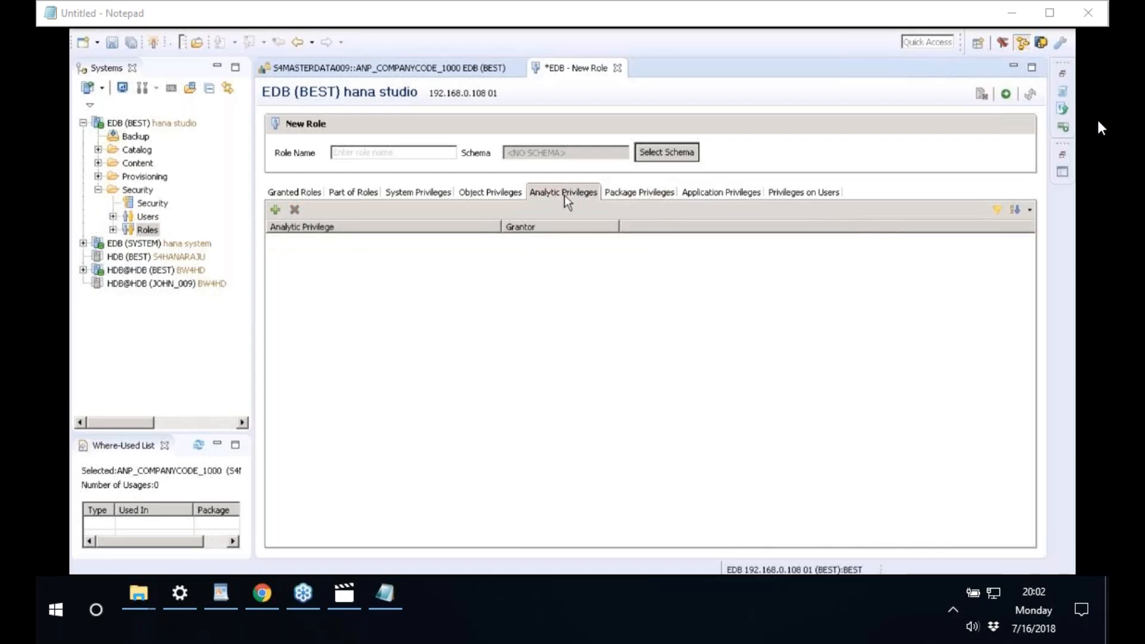
# - Search ANP_COMPANYCODE_1000 and add S4MASTERDATA009/ANP_COMPANYCODE_1000 to the role's analytic privileges
pyautogui.click(279, 214)
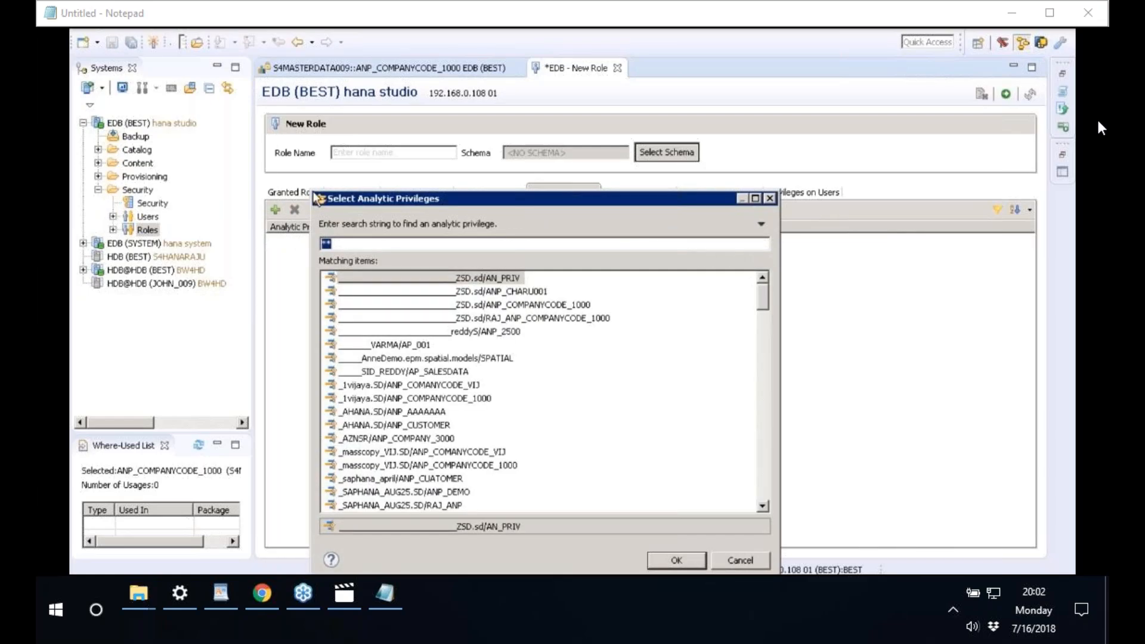
pyautogui.moveTo(314, 194); pyautogui.dragTo(481, 331)
pyautogui.moveTo(566, 344); pyautogui.dragTo(529, 280)
pyautogui.press('BackSpace')
pyautogui.press('BackSpace')
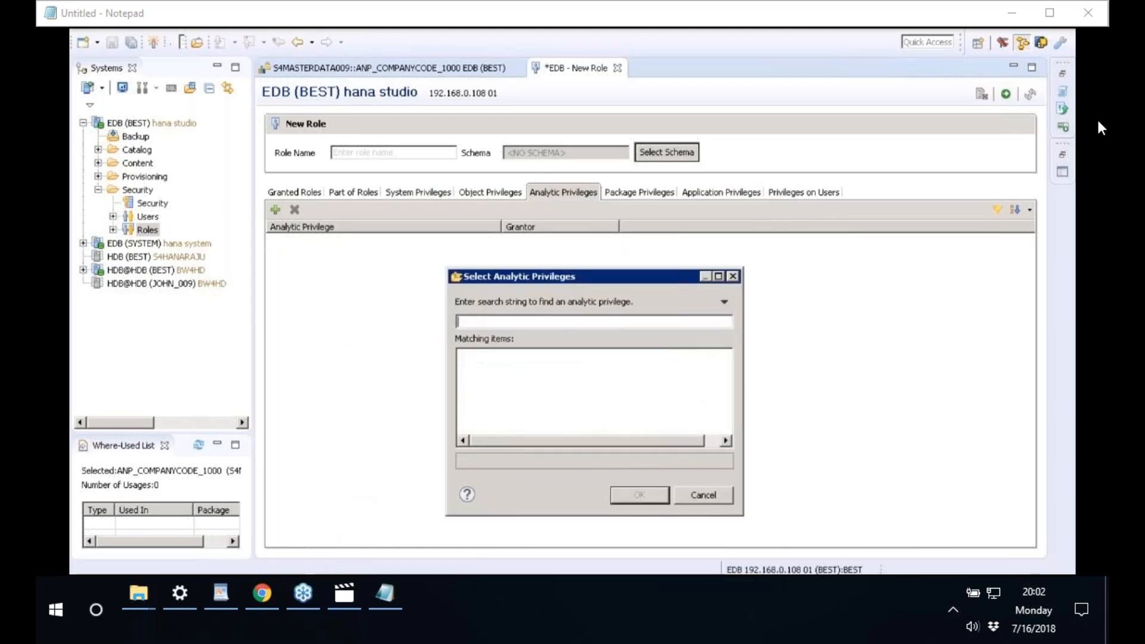
pyautogui.write('ANP')
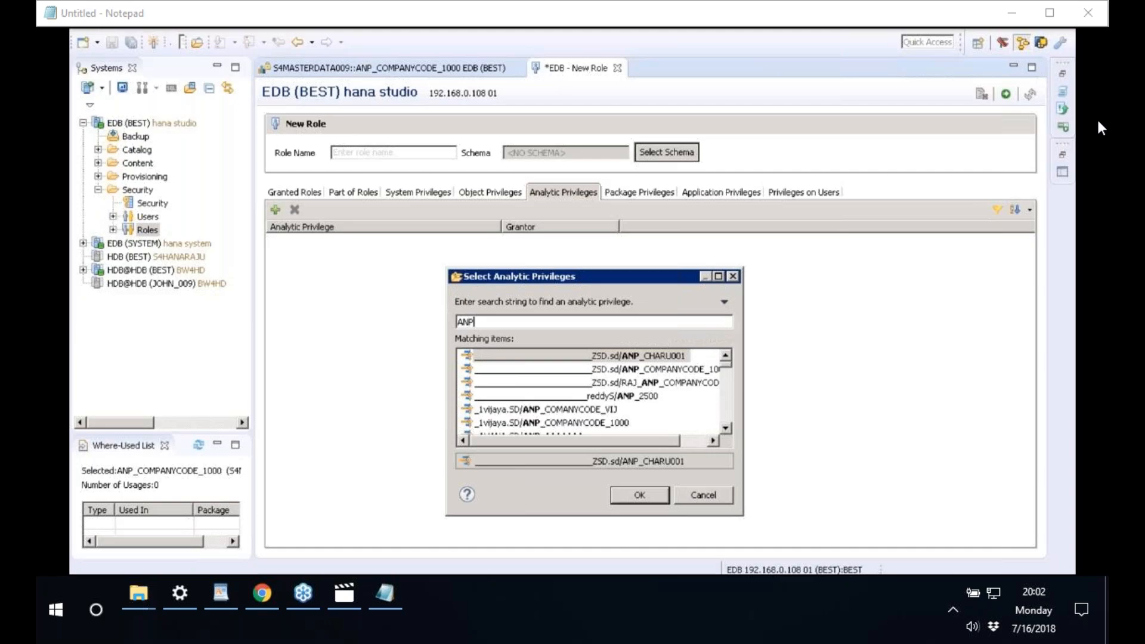
pyautogui.write('_COMPANYCODE')
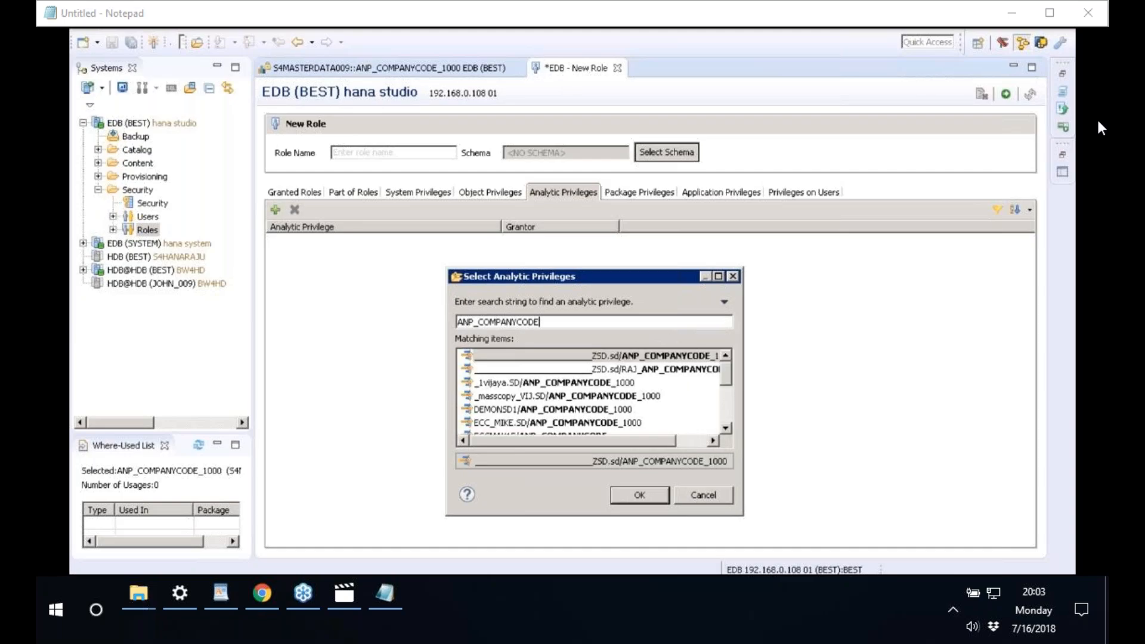
pyautogui.write('_1000')
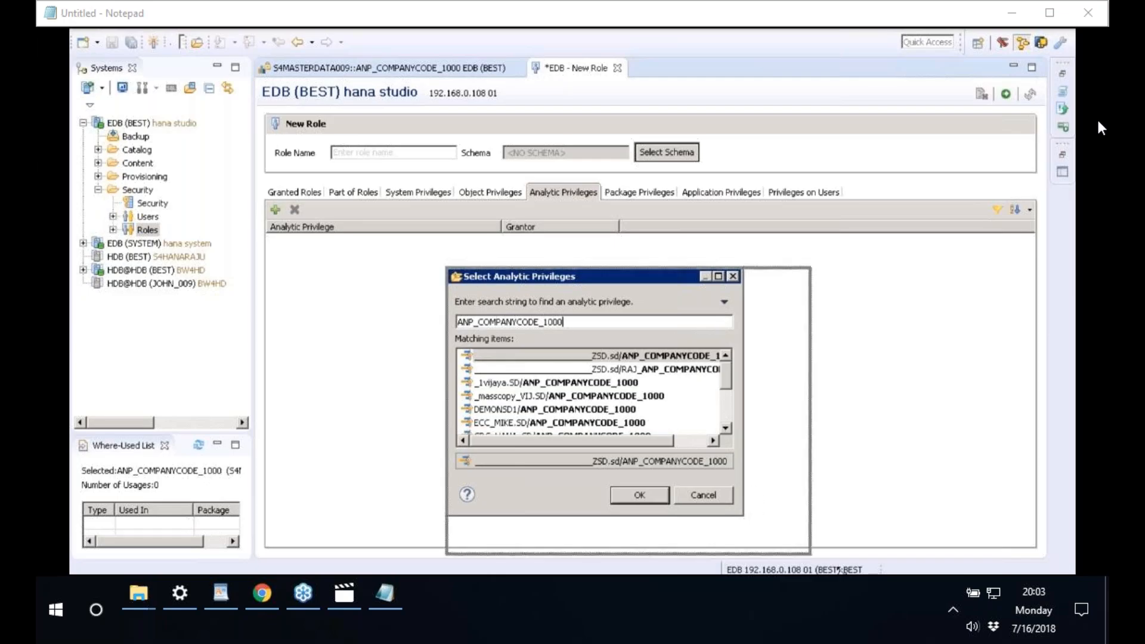
pyautogui.moveTo(755, 523); pyautogui.dragTo(843, 574)
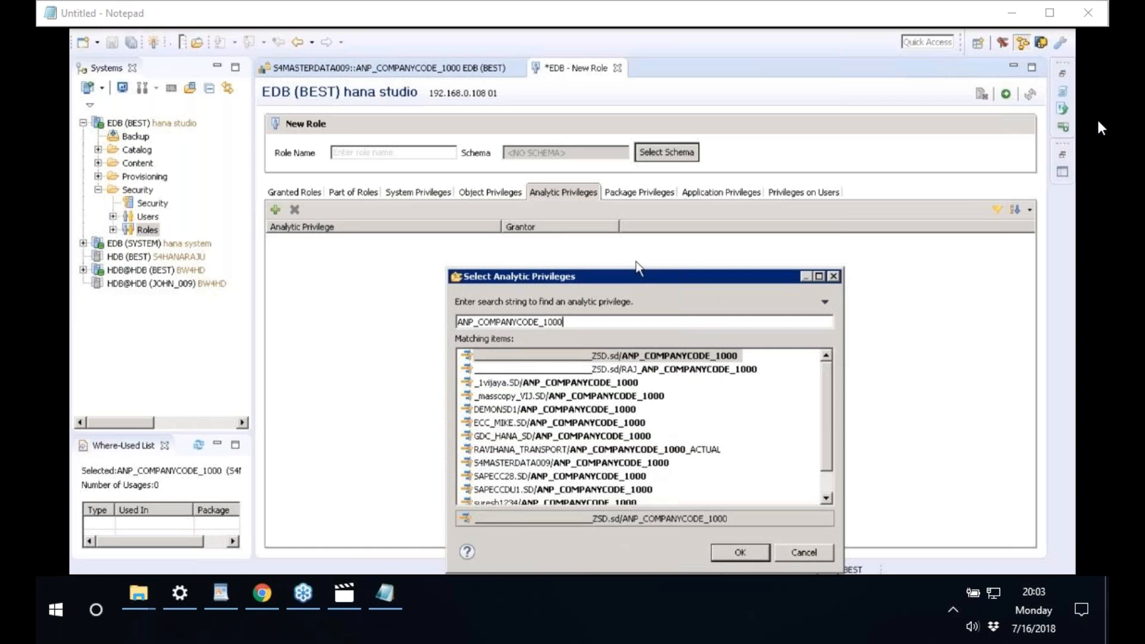
pyautogui.moveTo(637, 277); pyautogui.dragTo(659, 178)
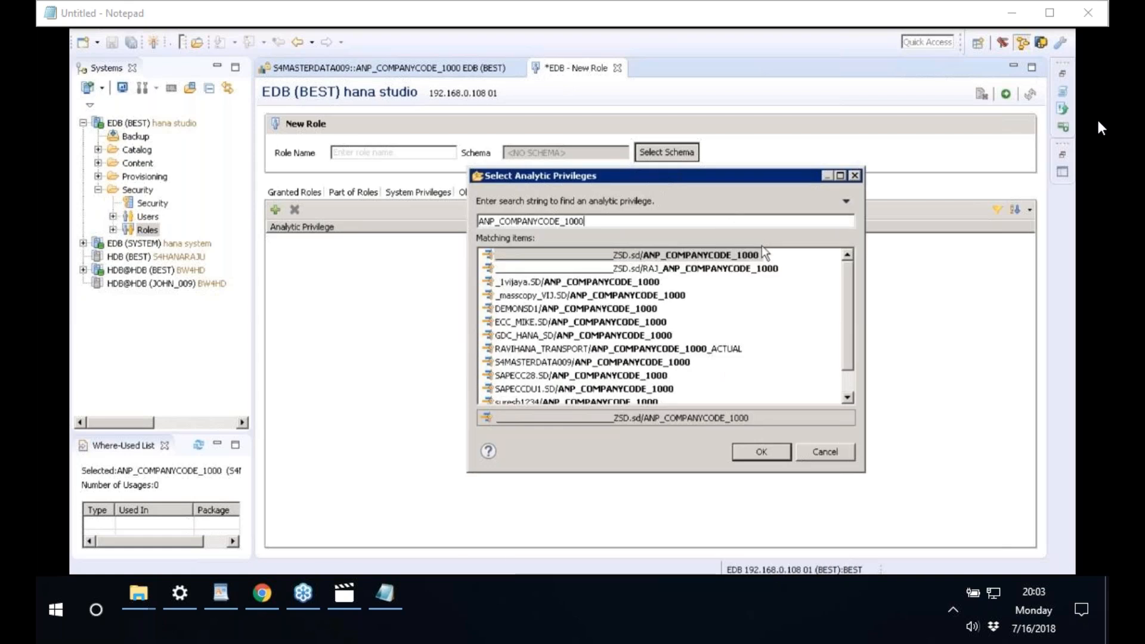
pyautogui.moveTo(848, 324); pyautogui.dragTo(853, 381)
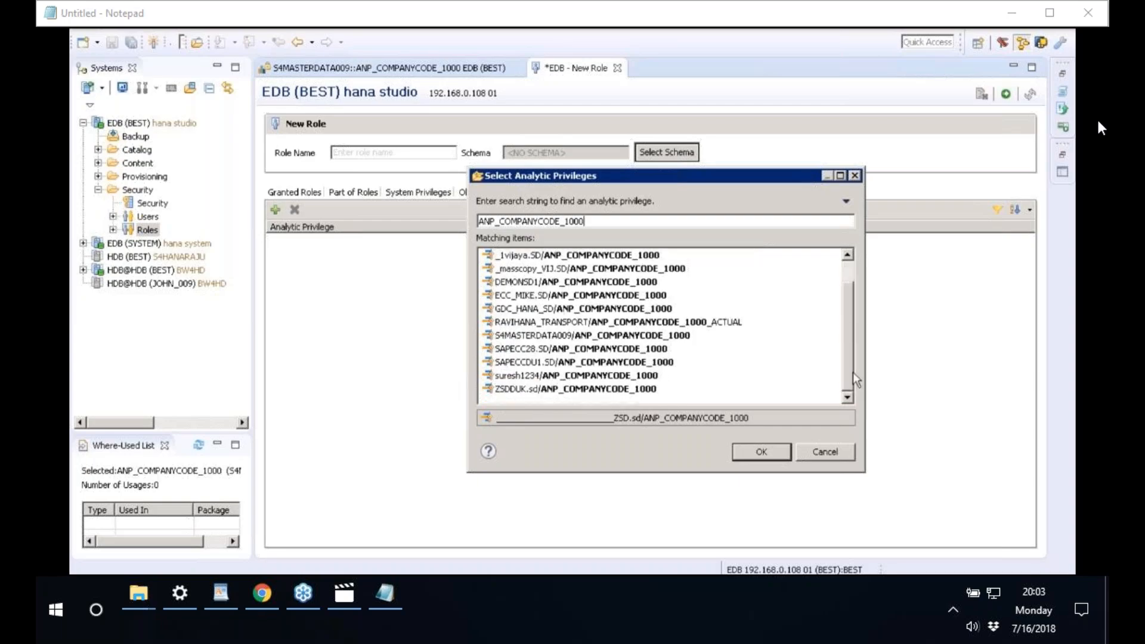
pyautogui.click(543, 336)
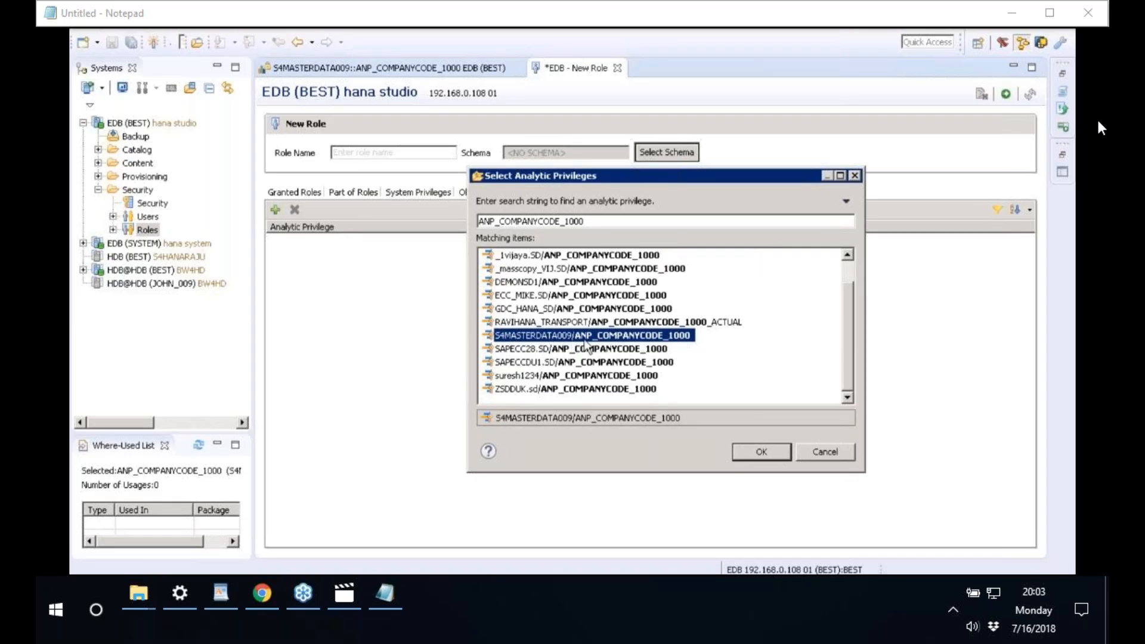
pyautogui.click(753, 452)
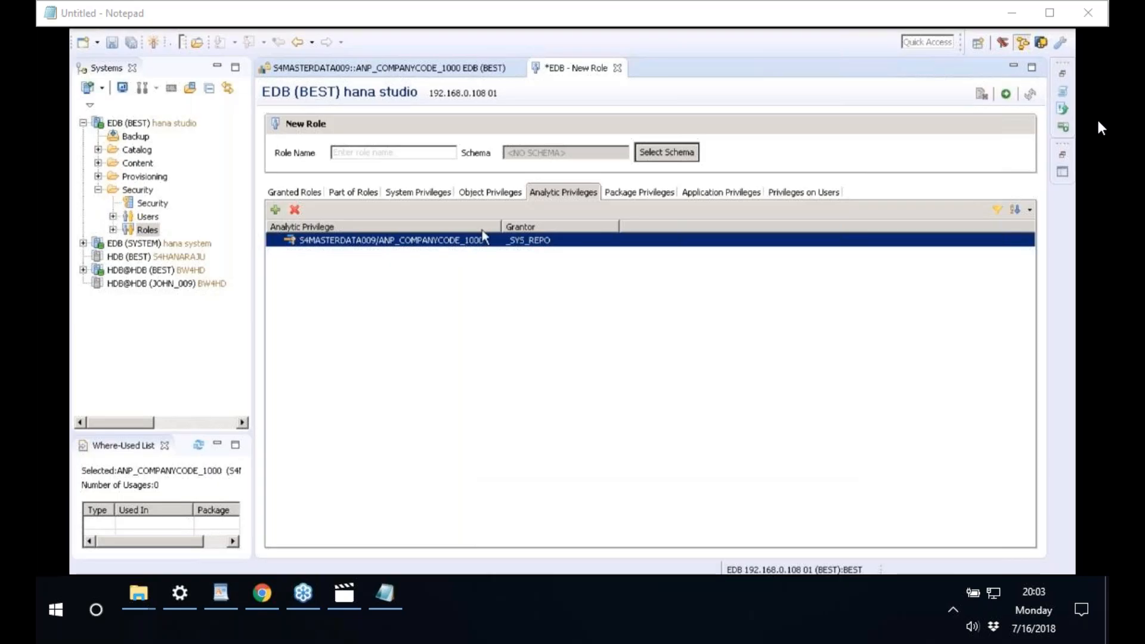
# - Search for _SYS_BIC in Select Catalog Objects and add the schema to Object Privileges
pyautogui.click(493, 193)
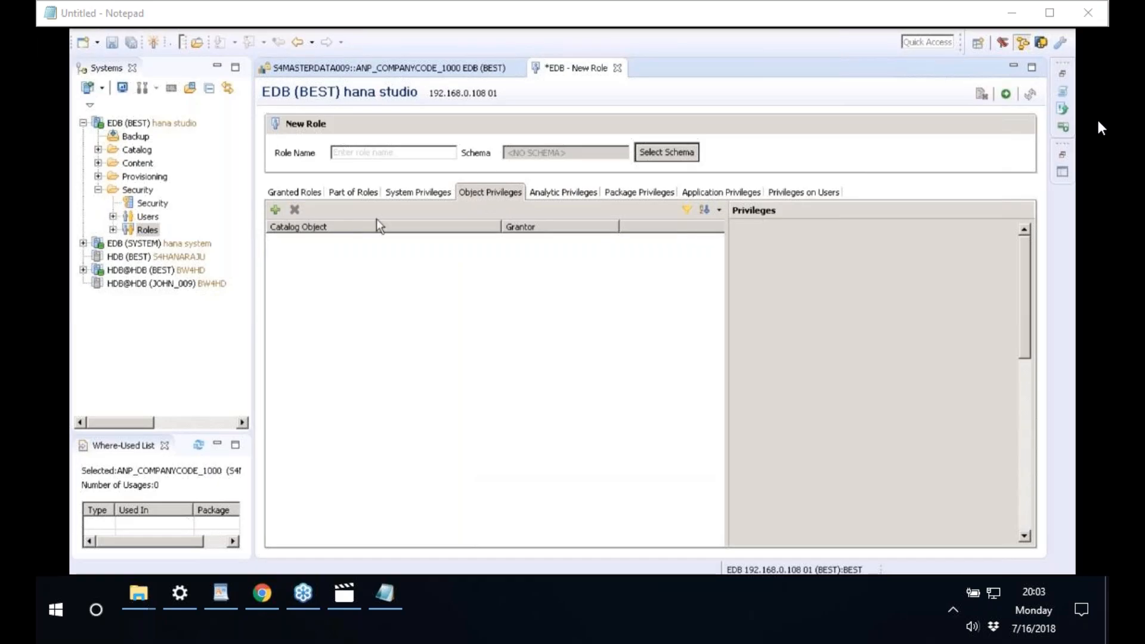
pyautogui.click(275, 210)
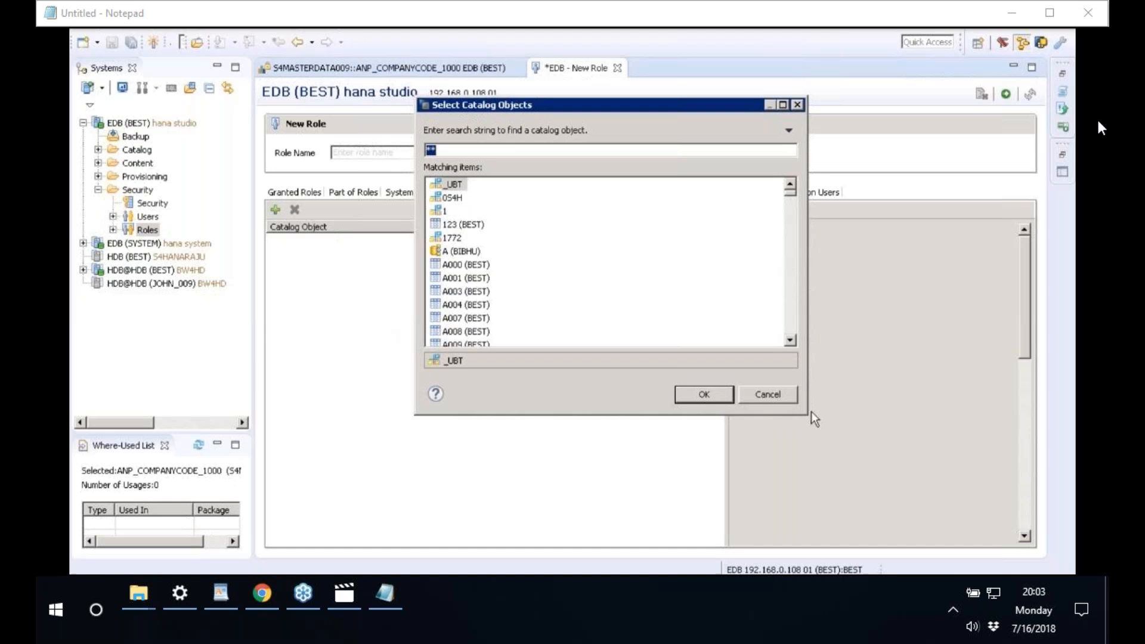
pyautogui.moveTo(809, 414); pyautogui.dragTo(708, 459)
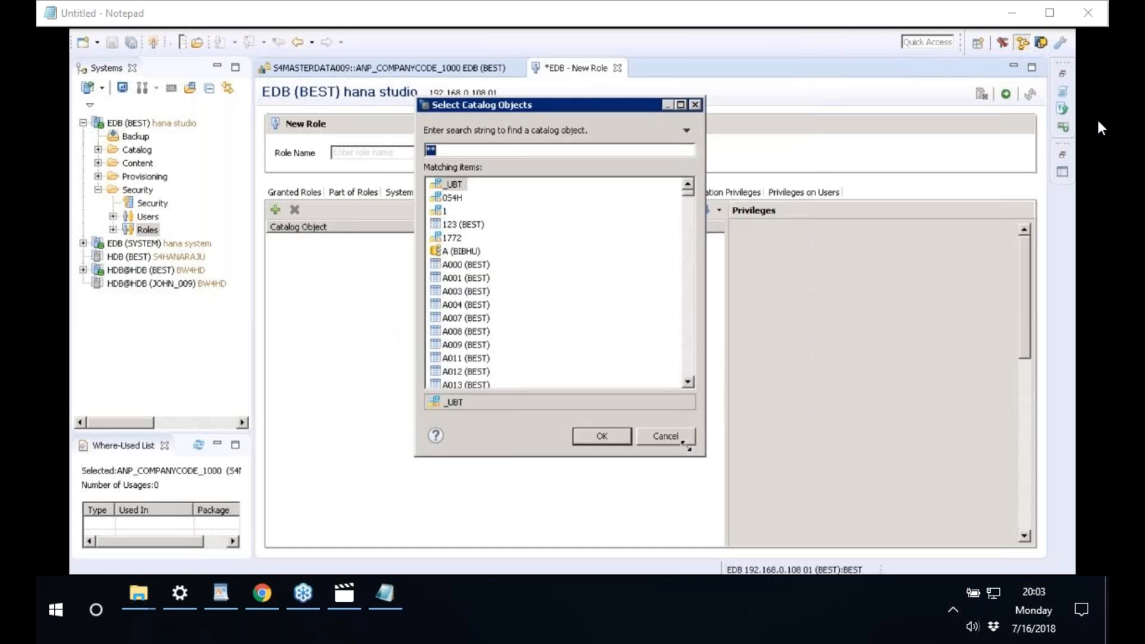
pyautogui.moveTo(452, 105); pyautogui.dragTo(539, 248)
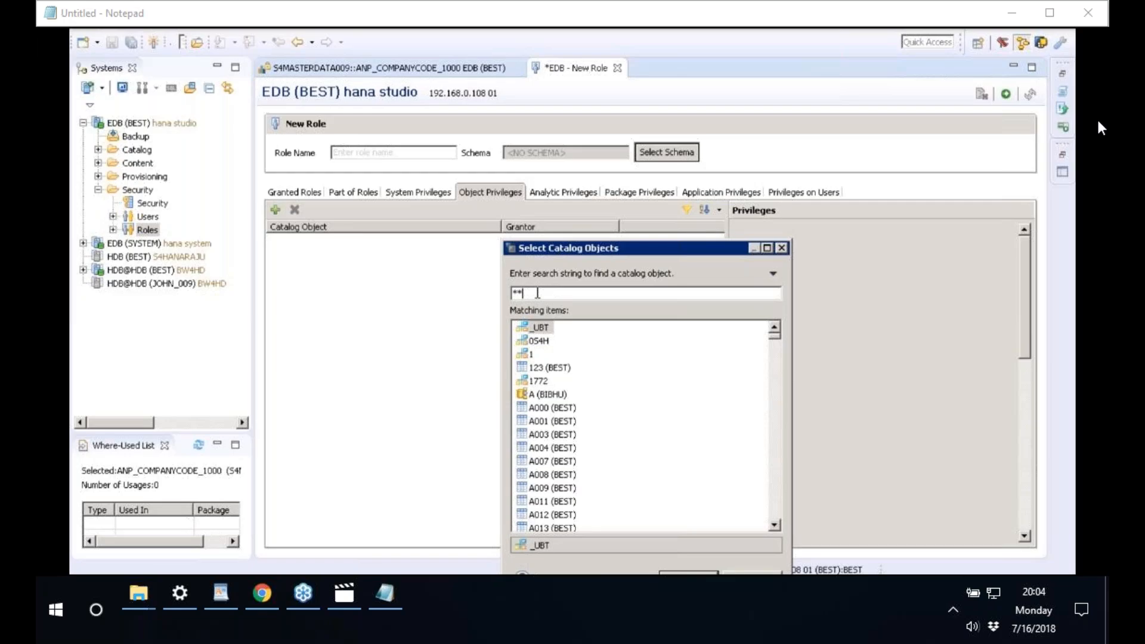
pyautogui.press('BackSpace')
pyautogui.press('BackSpace')
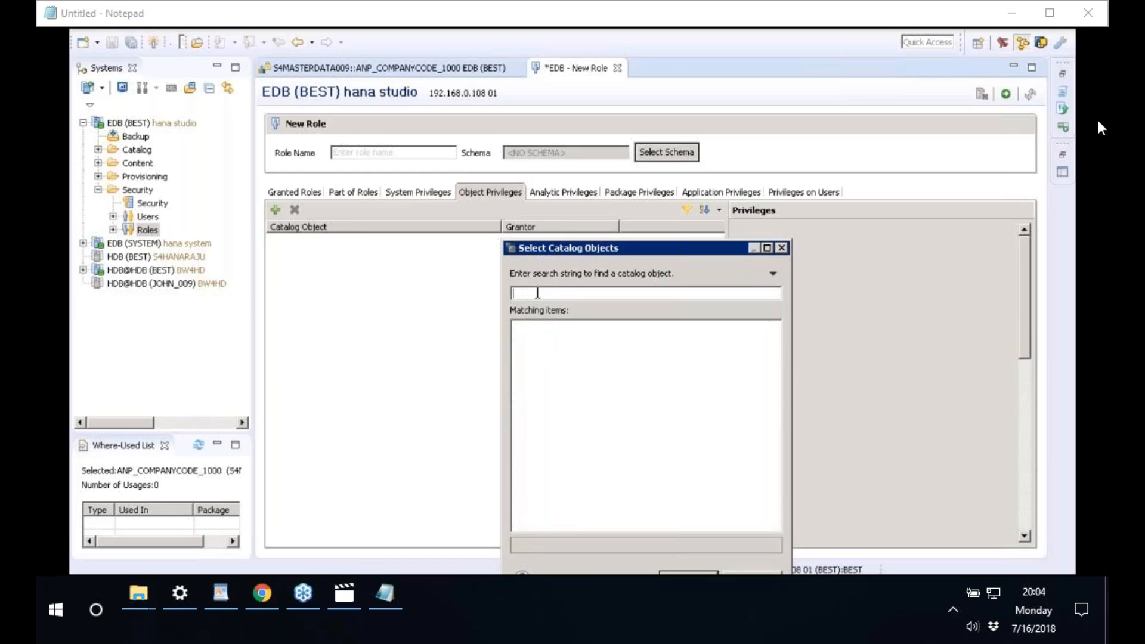
pyautogui.write('_SYS_BIC')
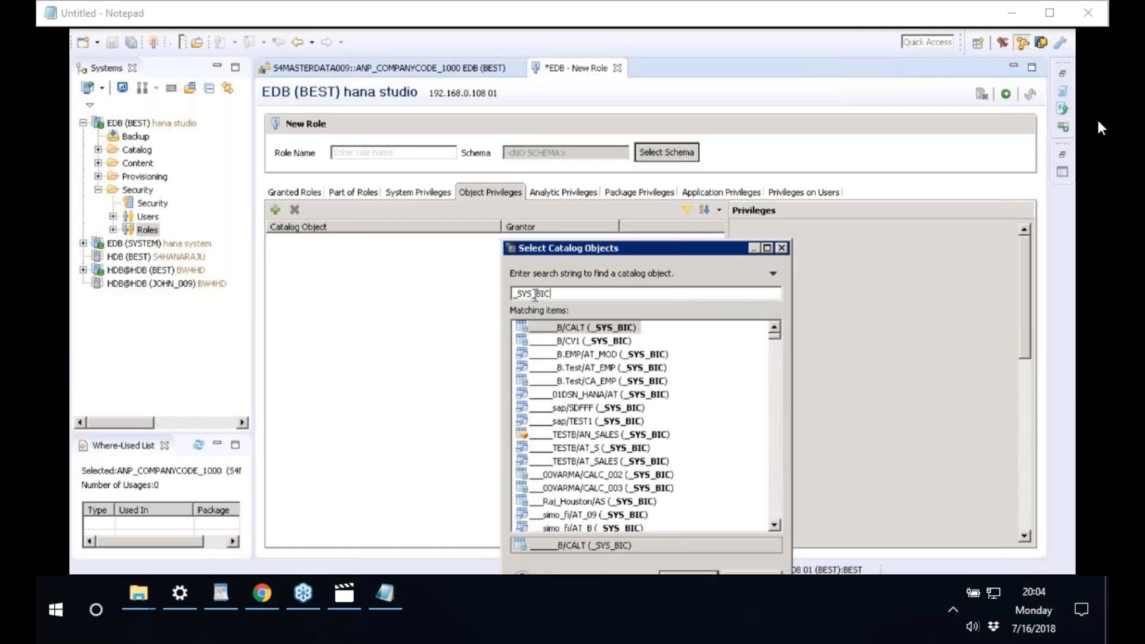
pyautogui.click(774, 505)
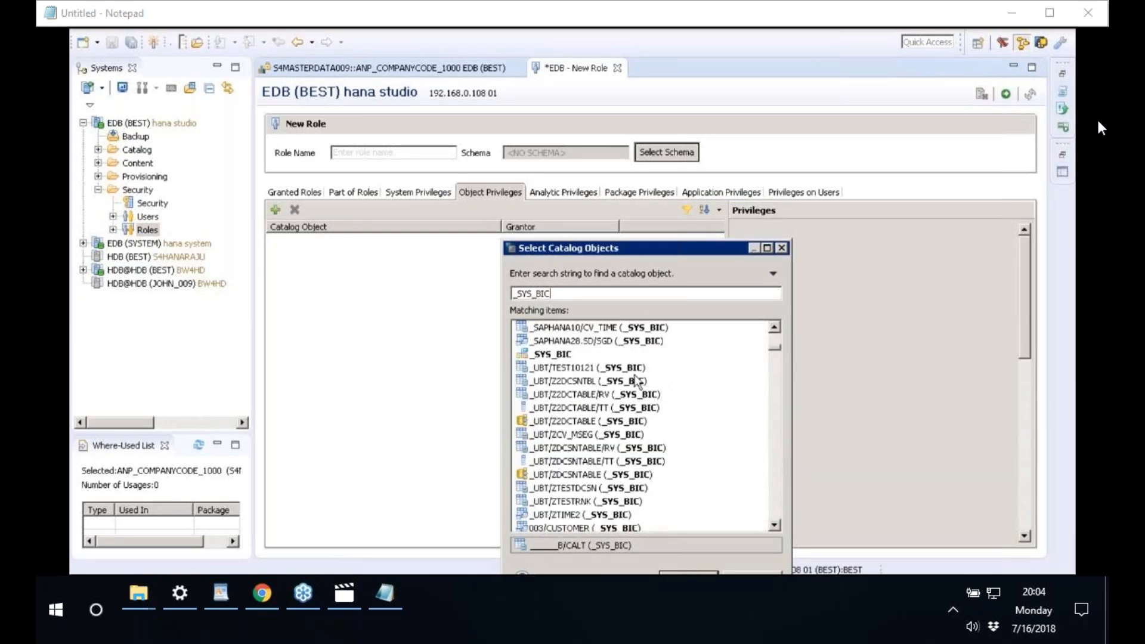
pyautogui.click(550, 354)
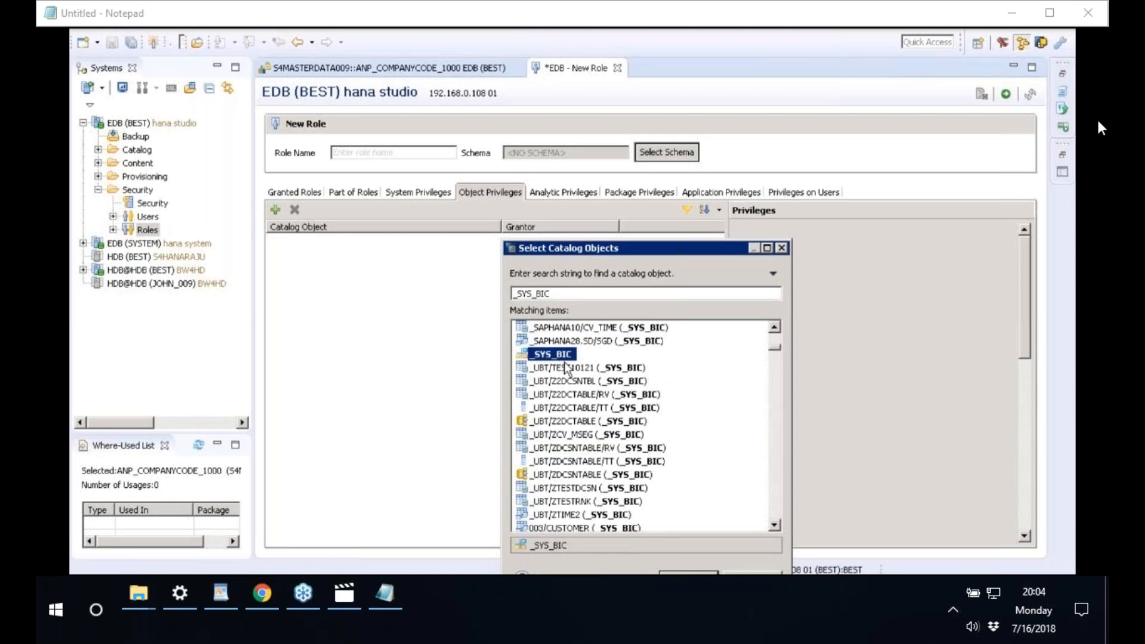
pyautogui.click(689, 578)
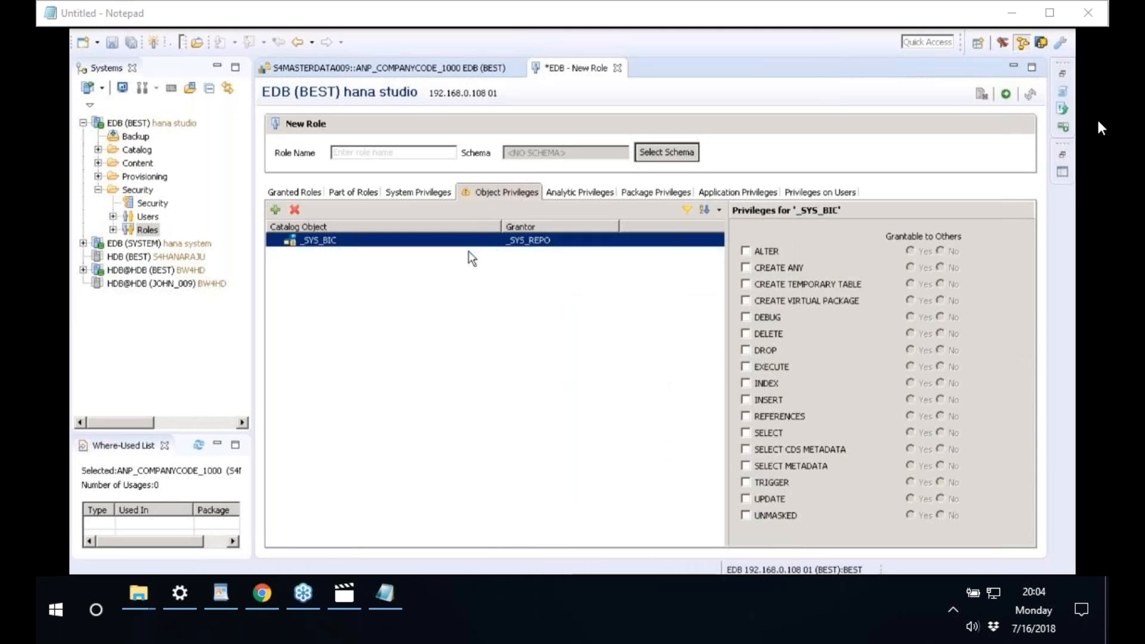
# - Search the catalog objects for _SYS_BI and scroll through the matching items
pyautogui.click(275, 210)
pyautogui.write('**')
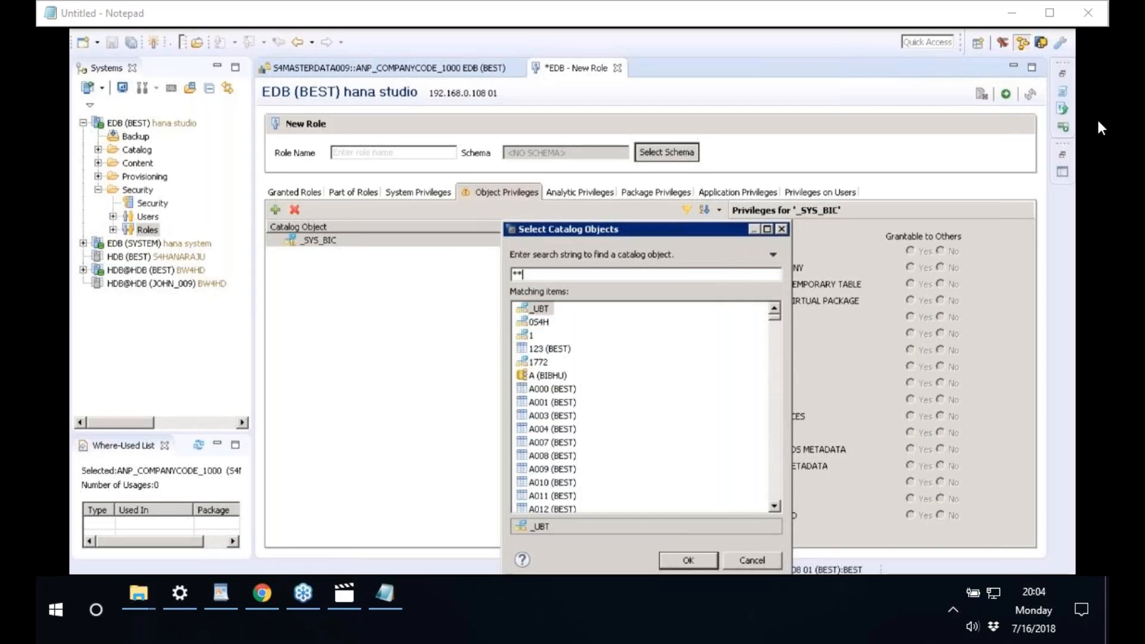
pyautogui.press('BackSpace')
pyautogui.press('BackSpace')
pyautogui.write('_SYS_BI')
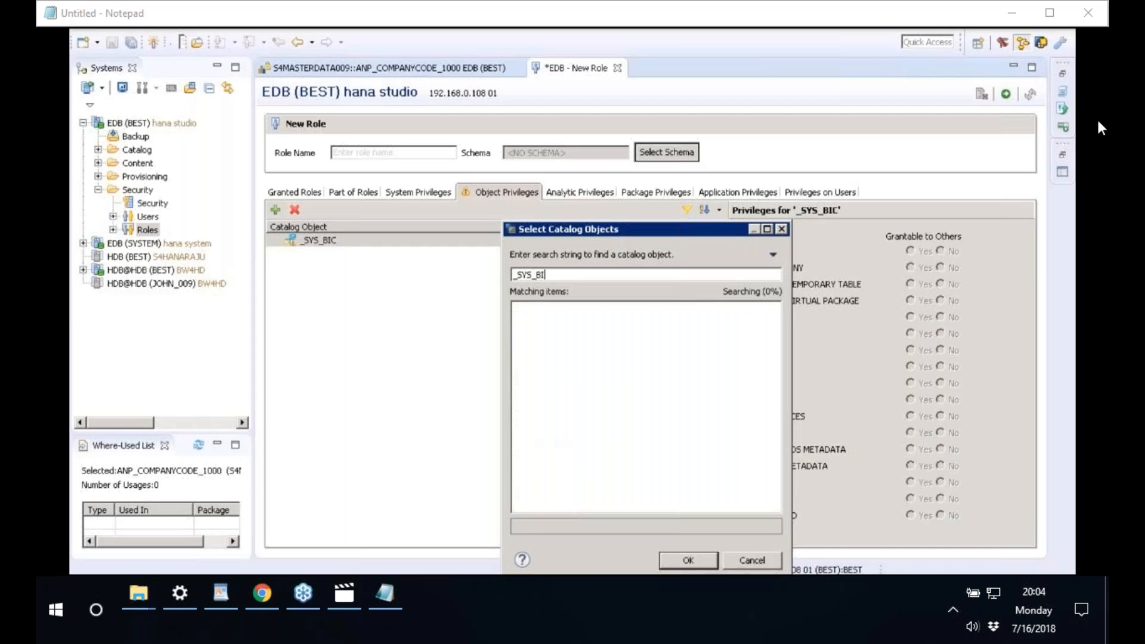
pyautogui.click(776, 475)
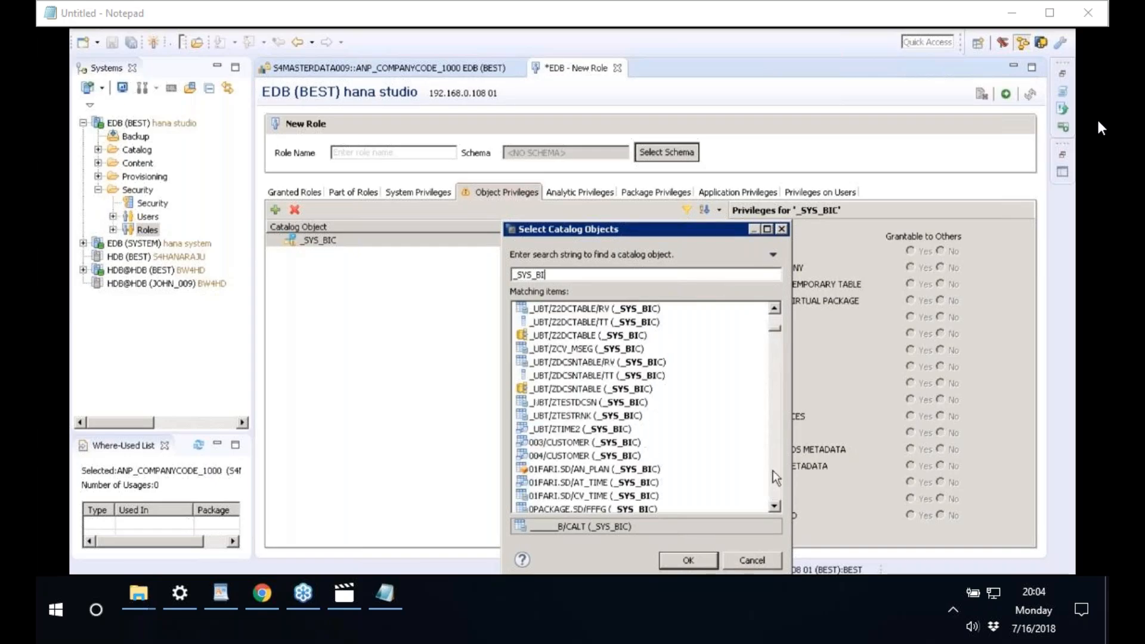
pyautogui.click(775, 477)
pyautogui.click(775, 477)
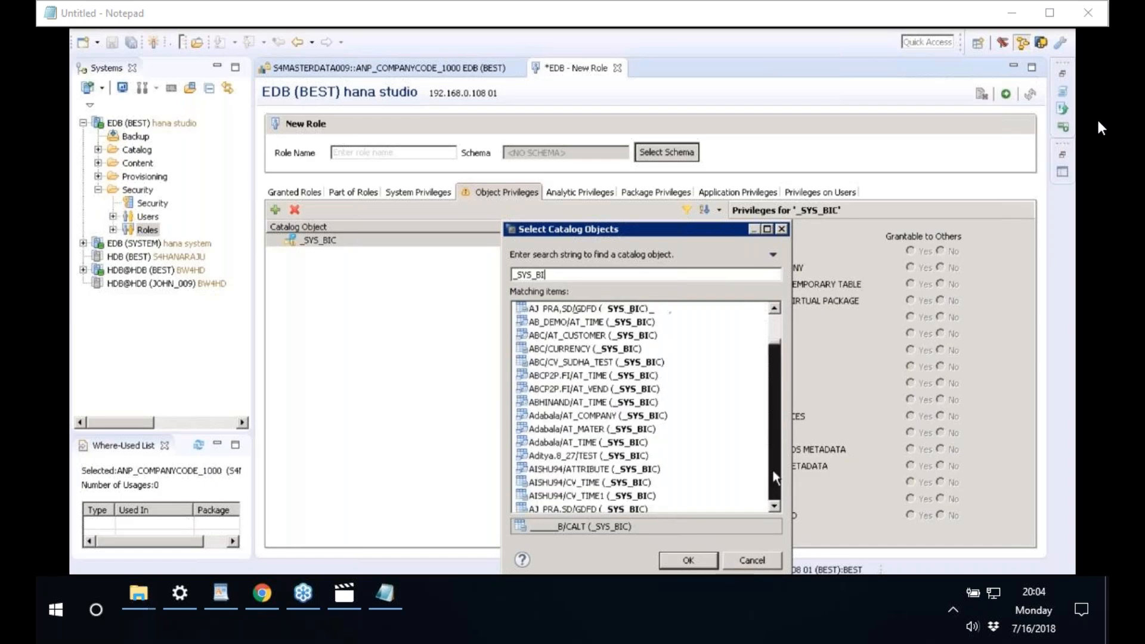
pyautogui.click(774, 488)
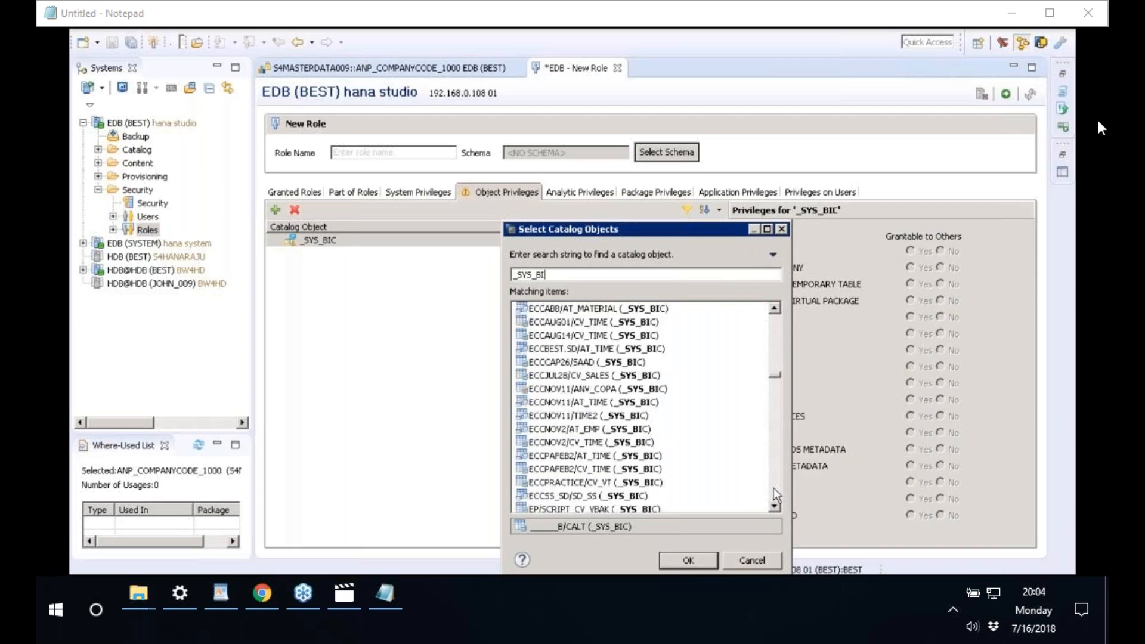
pyautogui.click(774, 488)
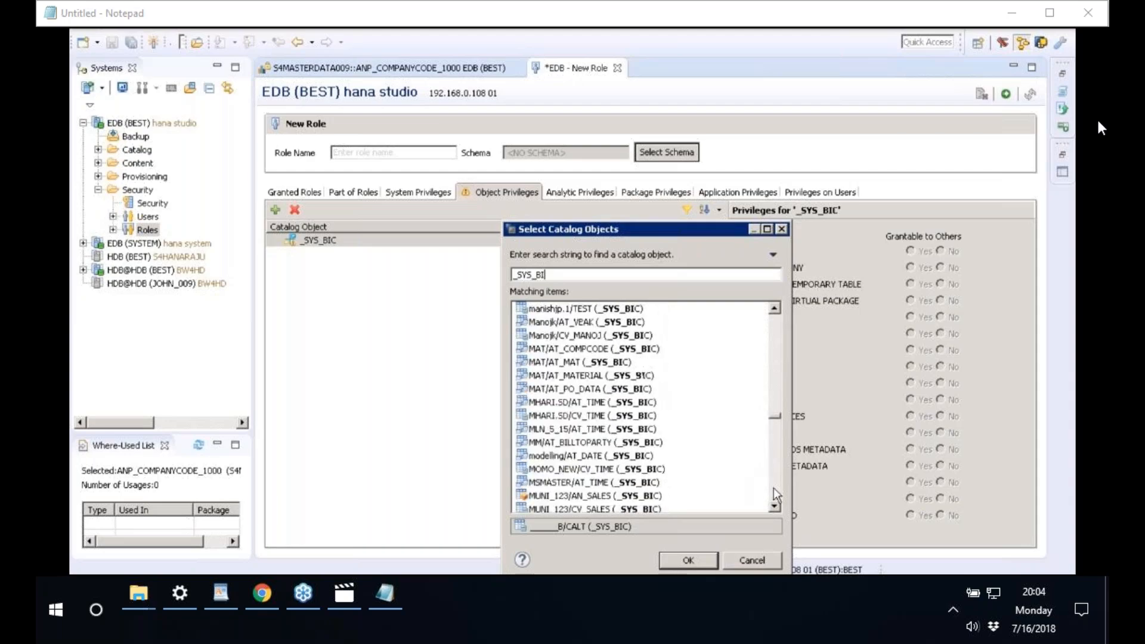
pyautogui.click(774, 489)
pyautogui.click(774, 489)
pyautogui.click(774, 489)
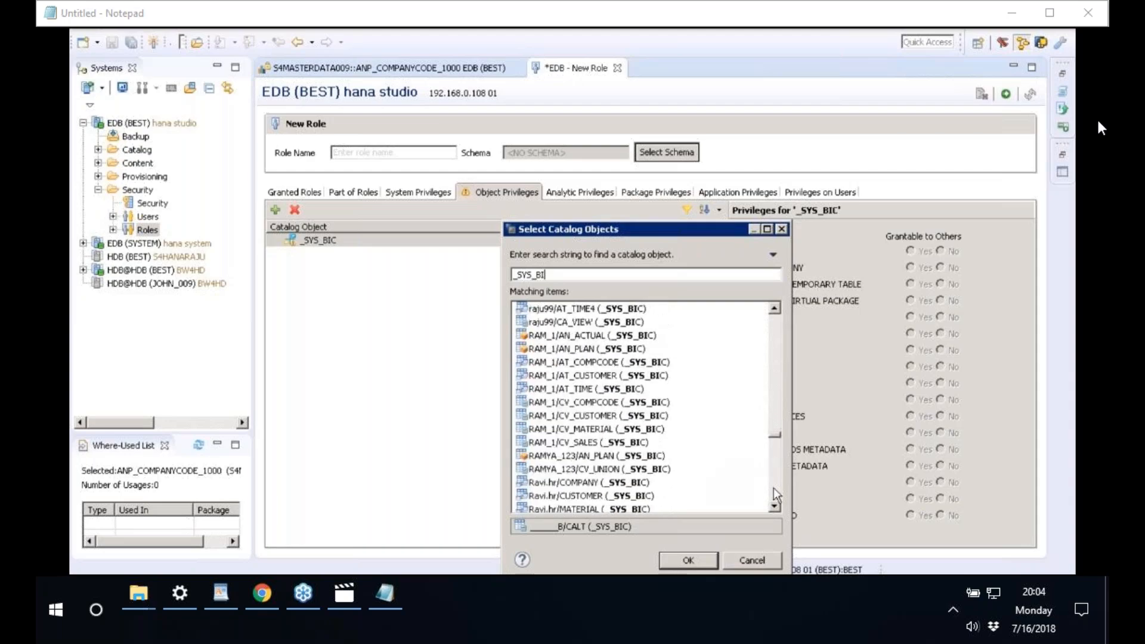
pyautogui.click(774, 489)
pyautogui.click(774, 489)
pyautogui.click(774, 492)
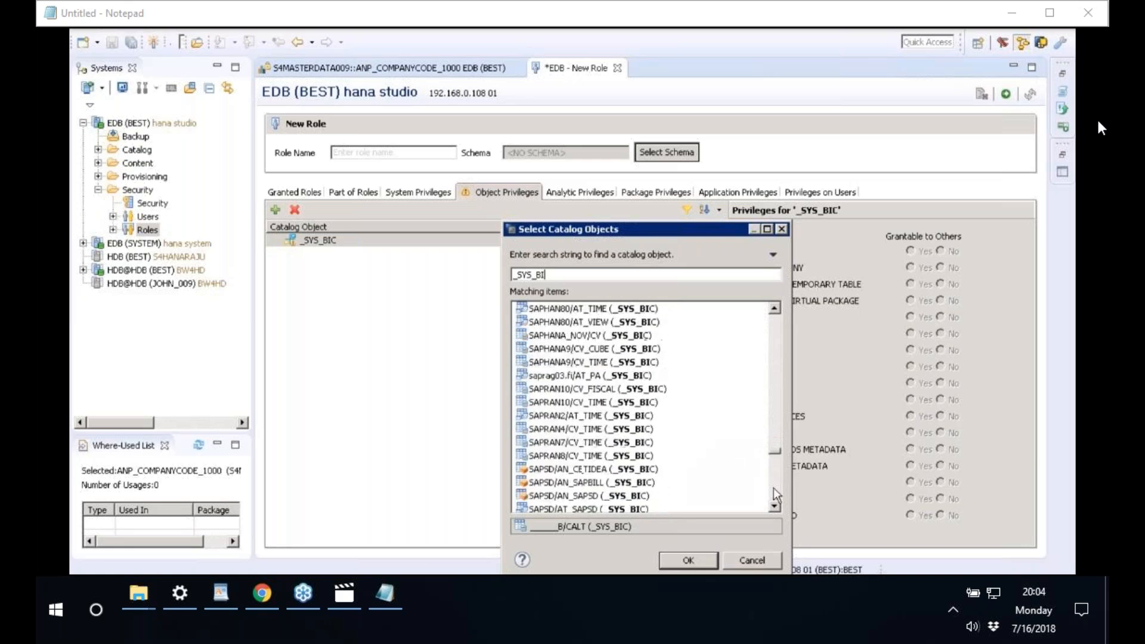
pyautogui.click(777, 493)
pyautogui.click(777, 493)
pyautogui.click(777, 492)
pyautogui.click(778, 493)
pyautogui.click(778, 493)
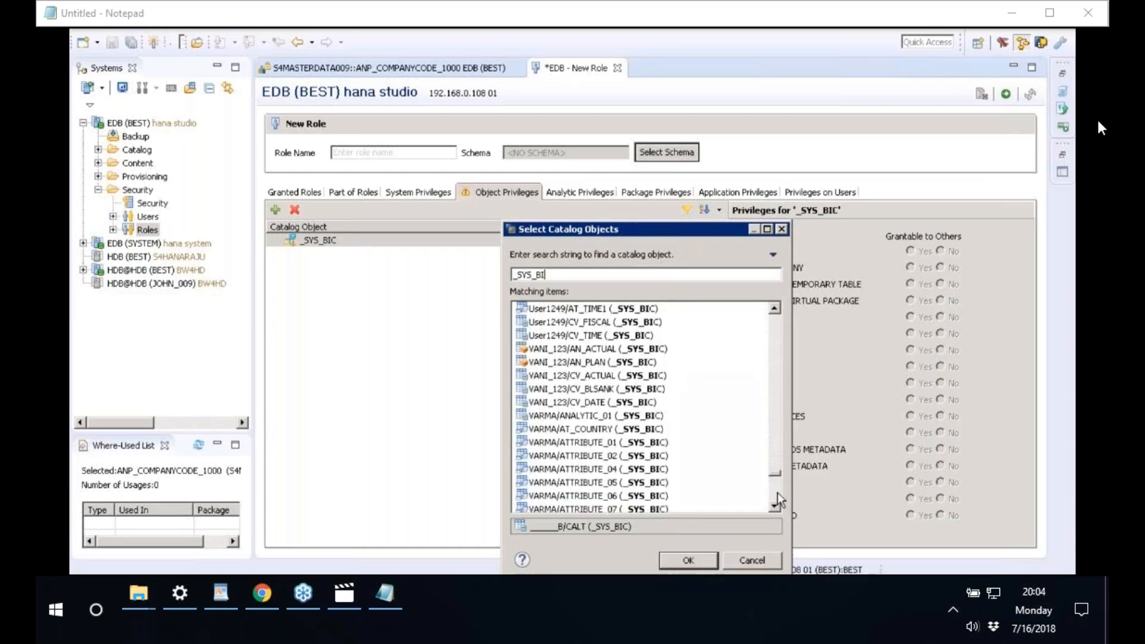
pyautogui.click(778, 492)
pyautogui.click(777, 493)
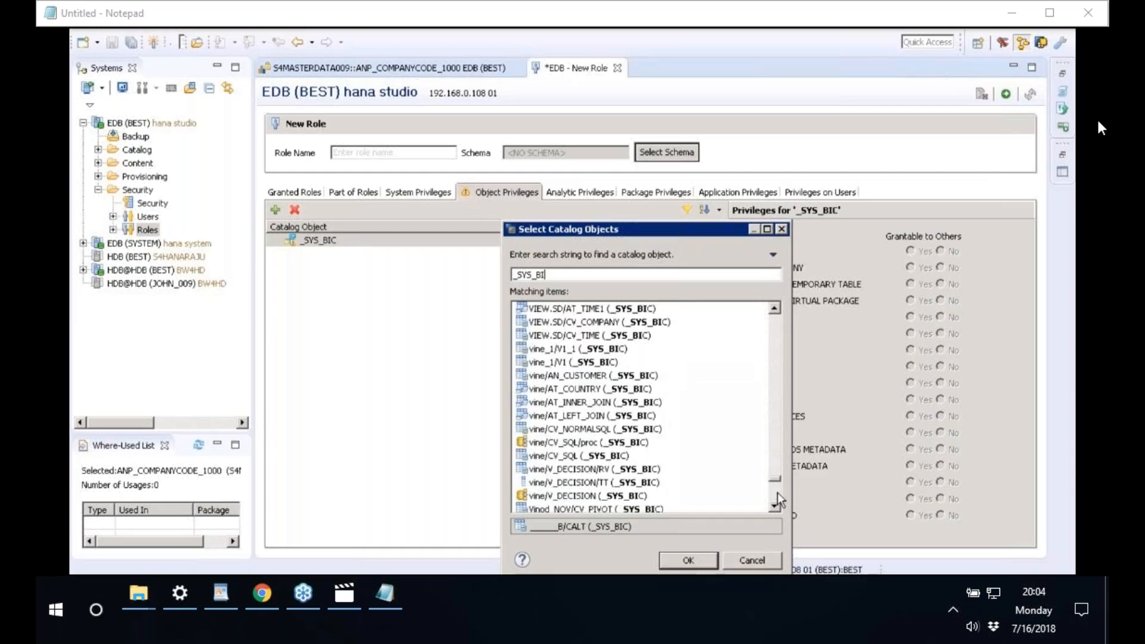
pyautogui.click(778, 493)
pyautogui.click(778, 507)
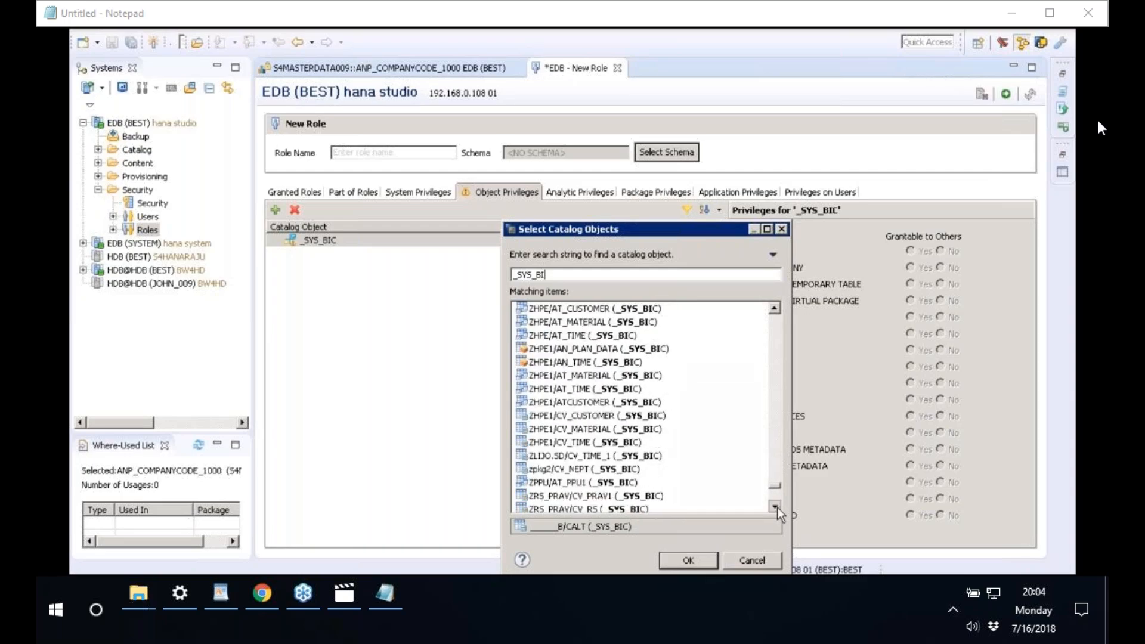
pyautogui.click(777, 507)
pyautogui.click(778, 507)
pyautogui.click(777, 507)
pyautogui.click(777, 507)
pyautogui.click(778, 506)
pyautogui.click(777, 508)
pyautogui.click(778, 508)
pyautogui.click(778, 508)
pyautogui.moveTo(776, 502); pyautogui.dragTo(781, 310)
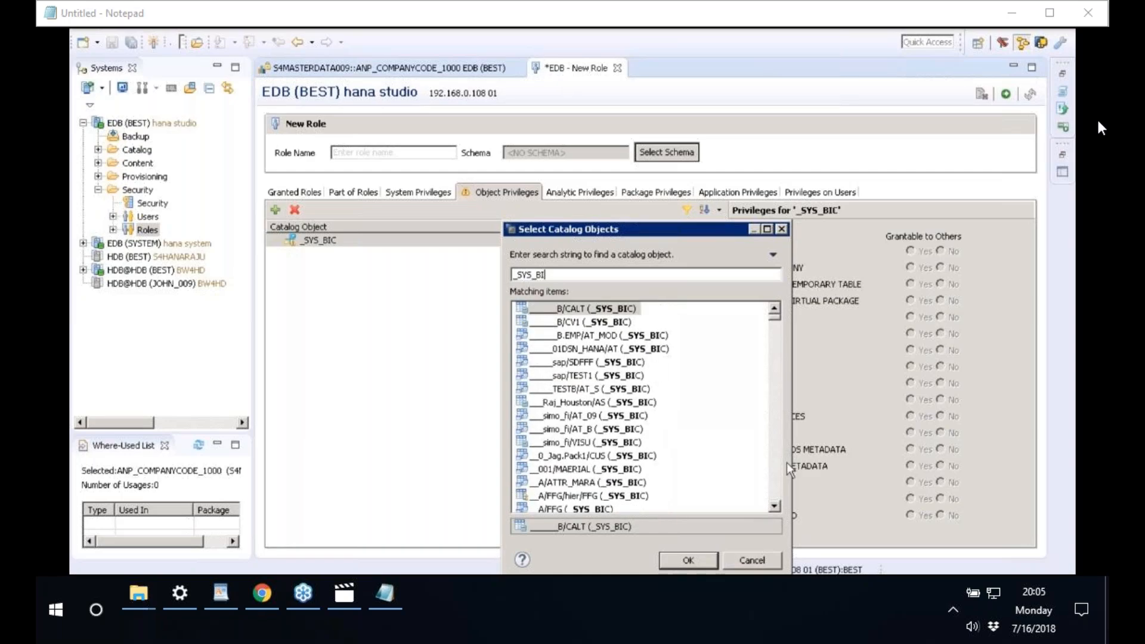
pyautogui.click(772, 489)
pyautogui.click(771, 490)
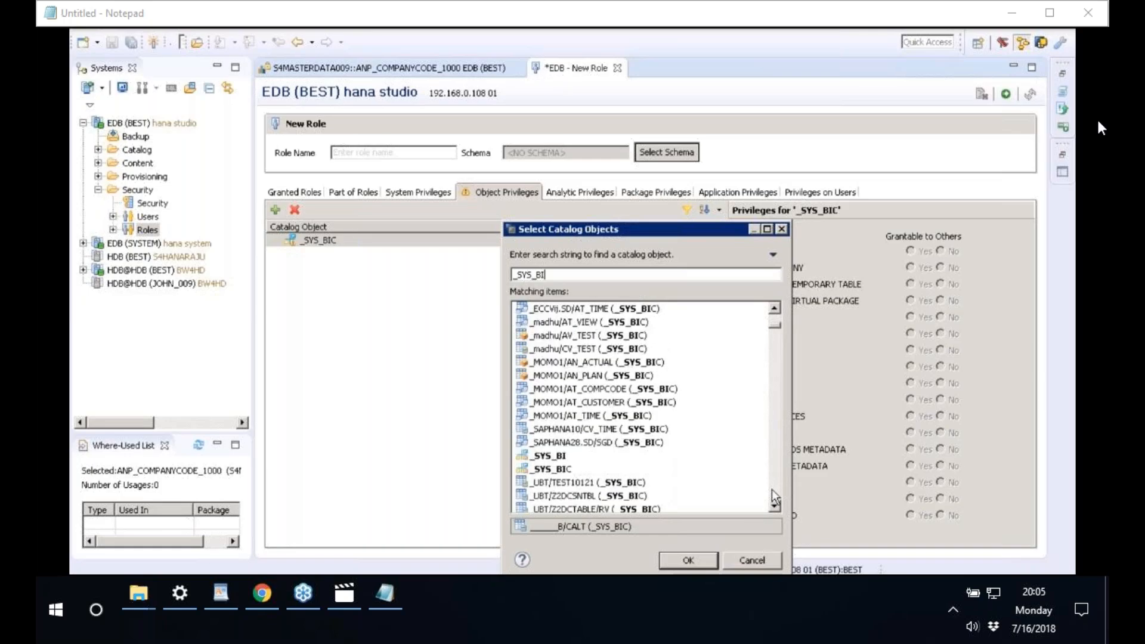
# - Select both _SYS_BI and _SYS_BIC in the matches and add them to the role
pyautogui.click(553, 457)
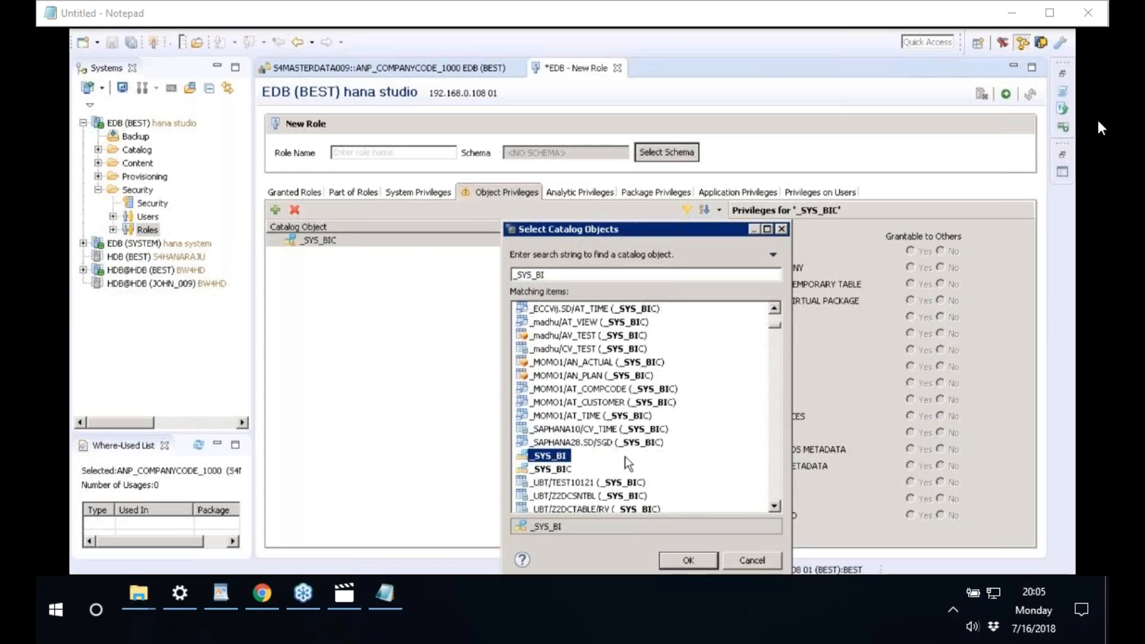
pyautogui.keyDown('ctrl'); pyautogui.click(553, 470); pyautogui.keyUp('ctrl')
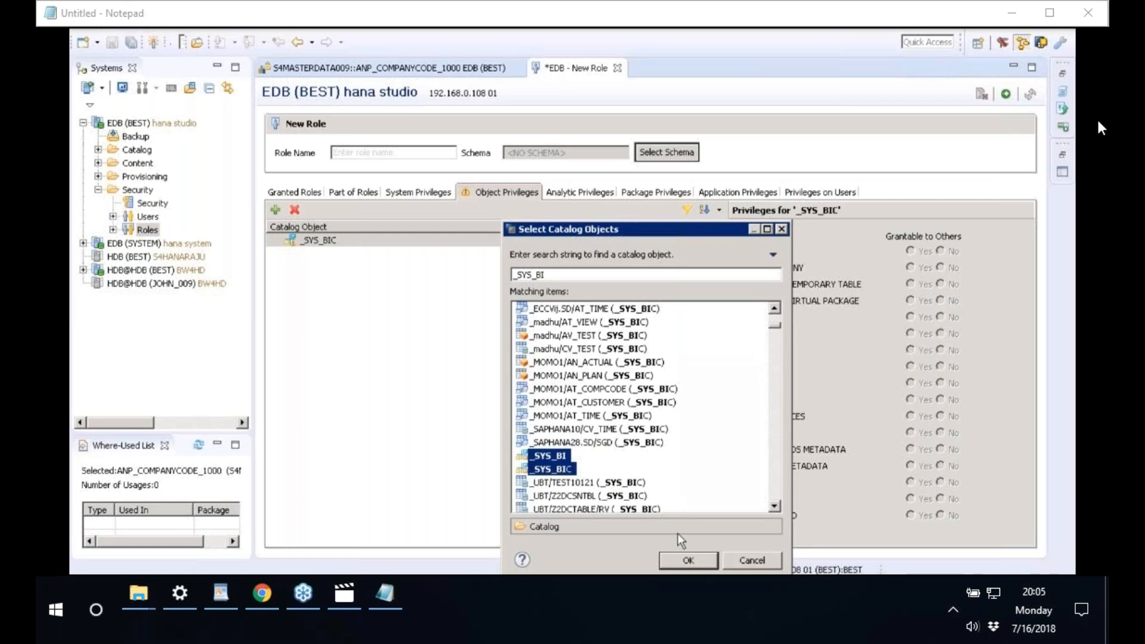
pyautogui.click(690, 561)
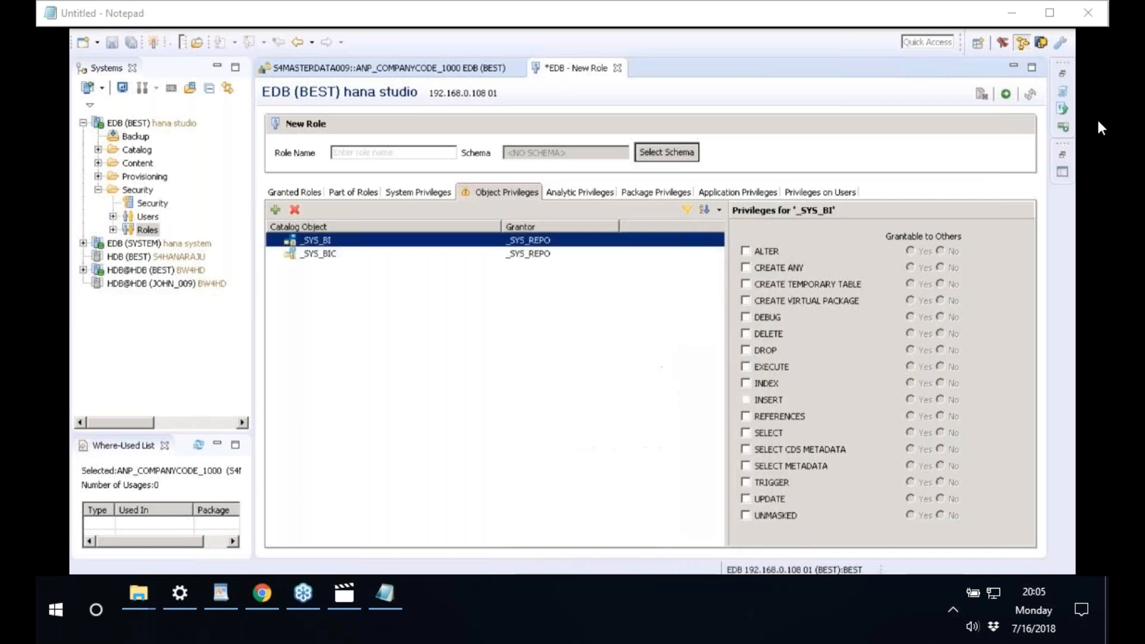
# - Grant SELECT and EXECUTE on the _SYS_BI catalog object
pyautogui.click(325, 253)
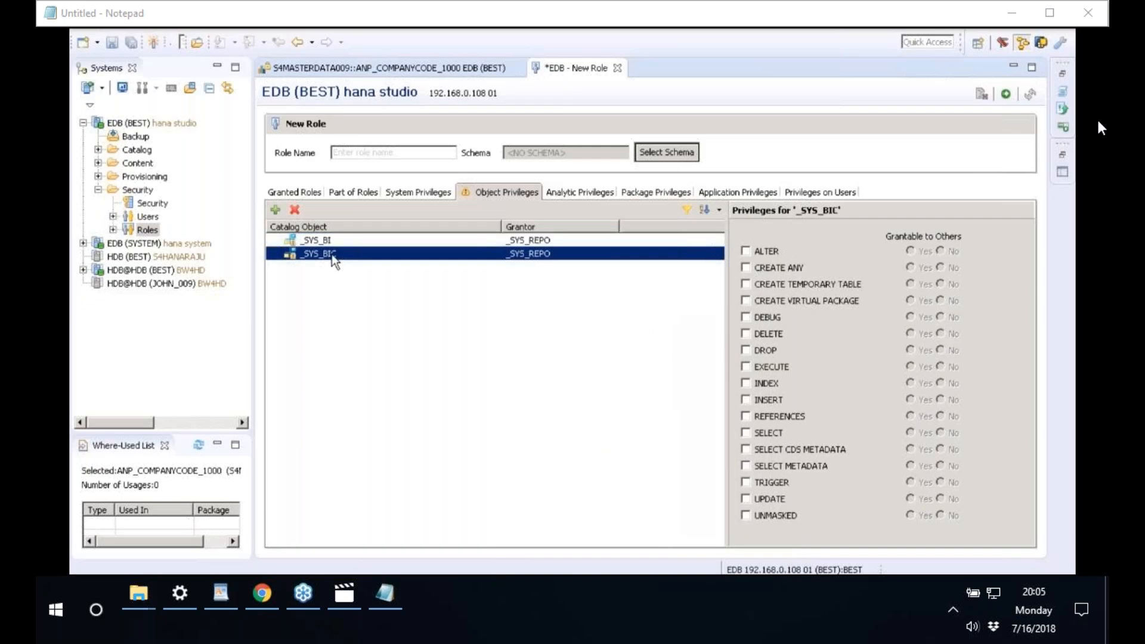
pyautogui.press('Up')
pyautogui.press('Down')
pyautogui.press('Up')
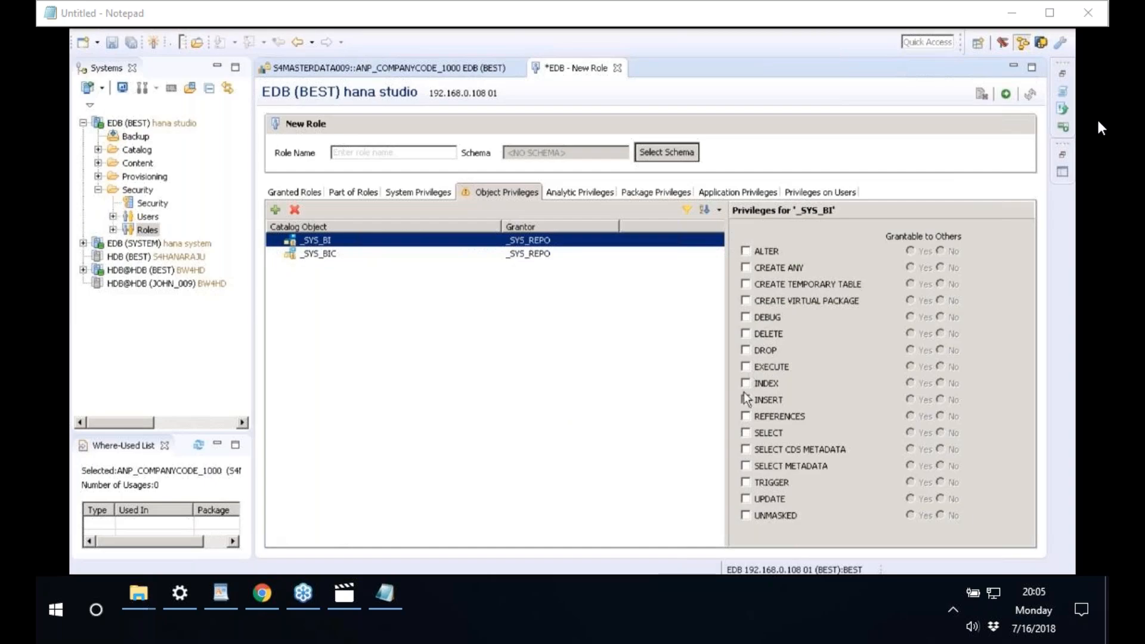
pyautogui.click(745, 433)
pyautogui.click(746, 367)
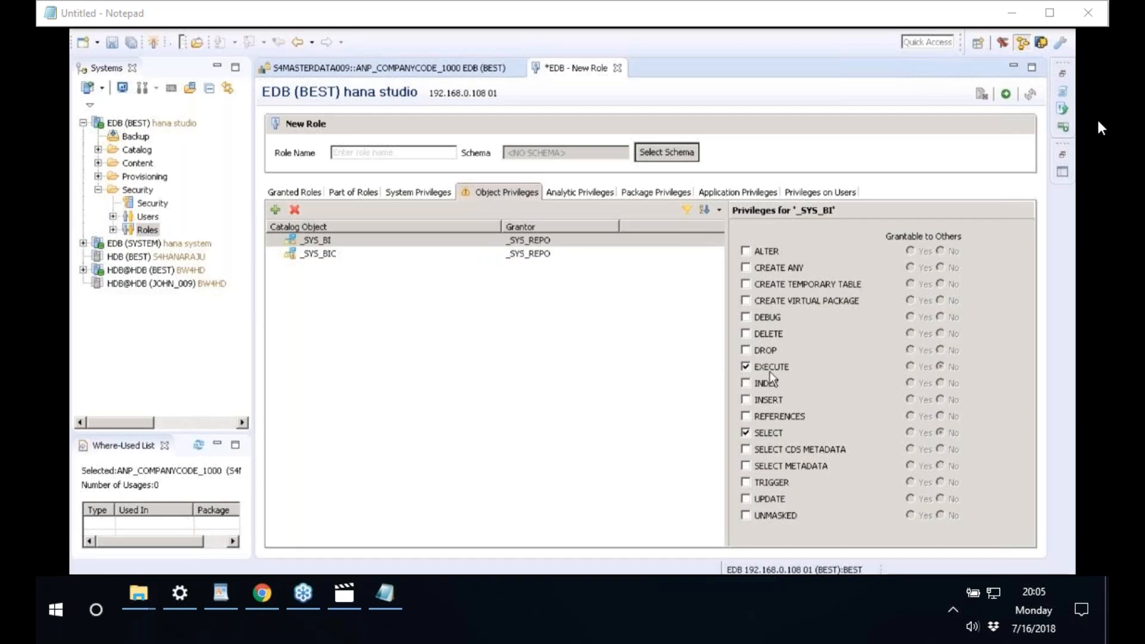
# - Grant EXECUTE and SELECT on _SYS_BIC, then review both objects' privileges
pyautogui.click(334, 254)
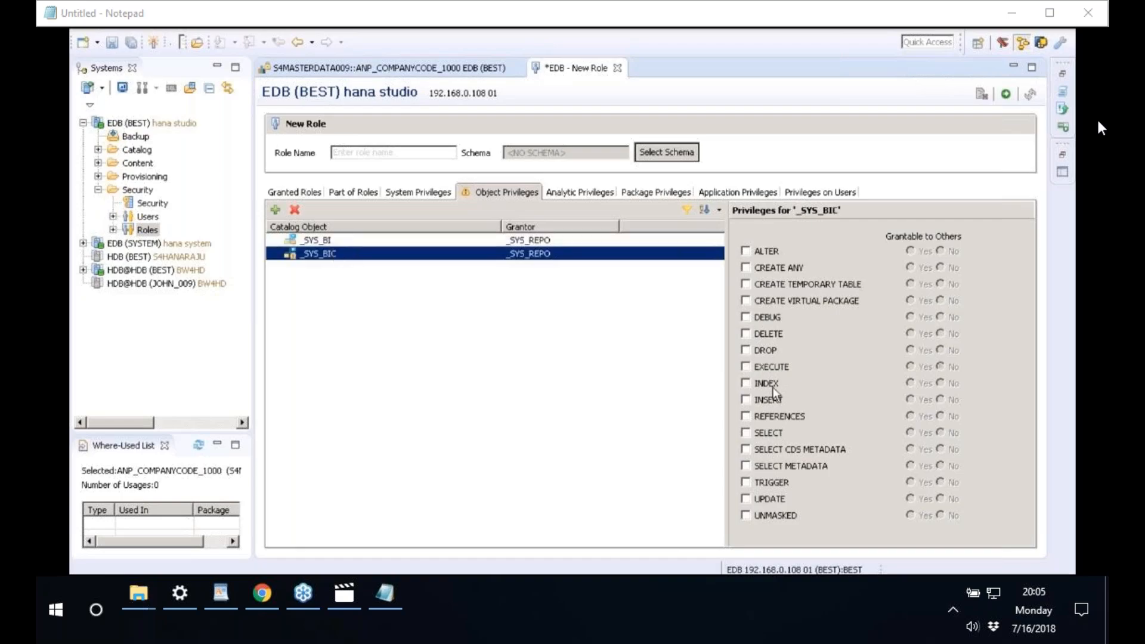
pyautogui.click(773, 367)
pyautogui.click(773, 434)
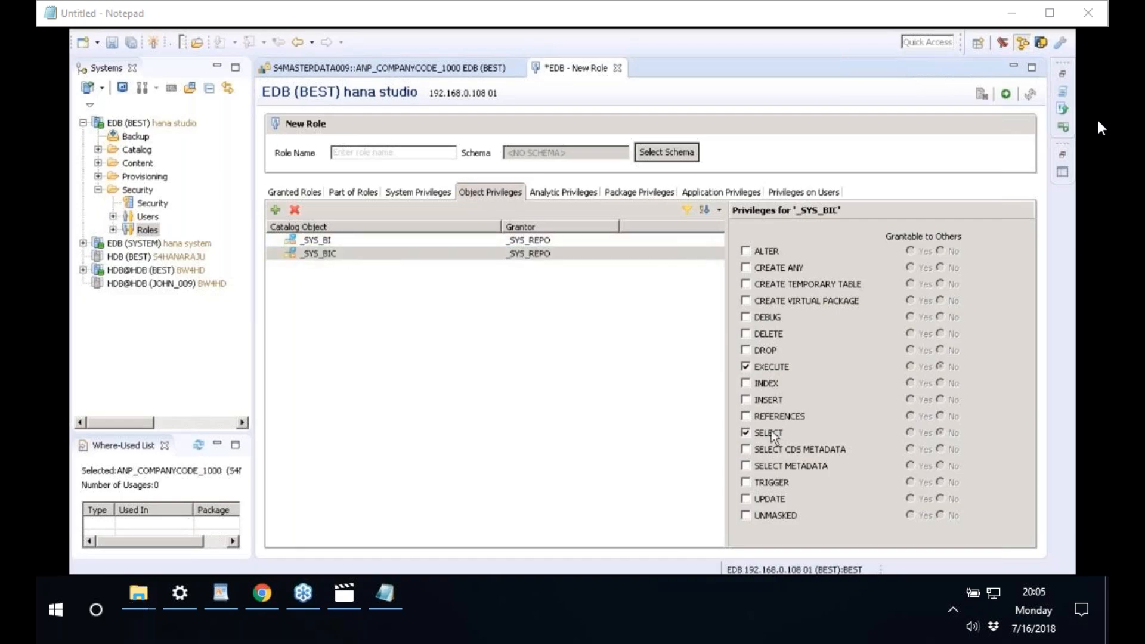
pyautogui.click(345, 241)
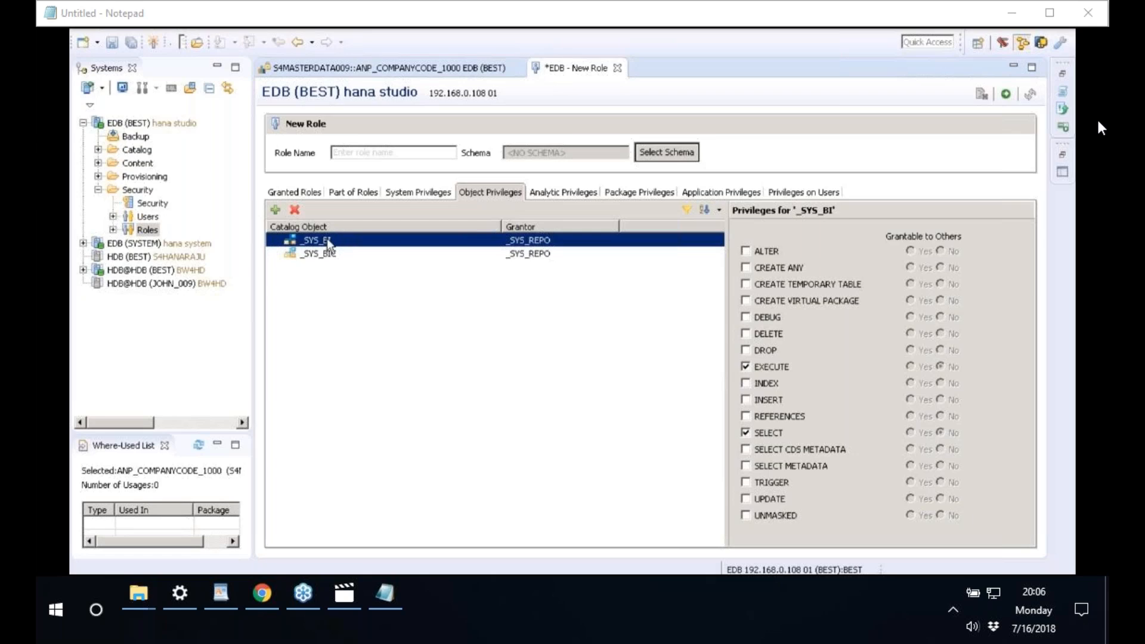
pyautogui.click(327, 253)
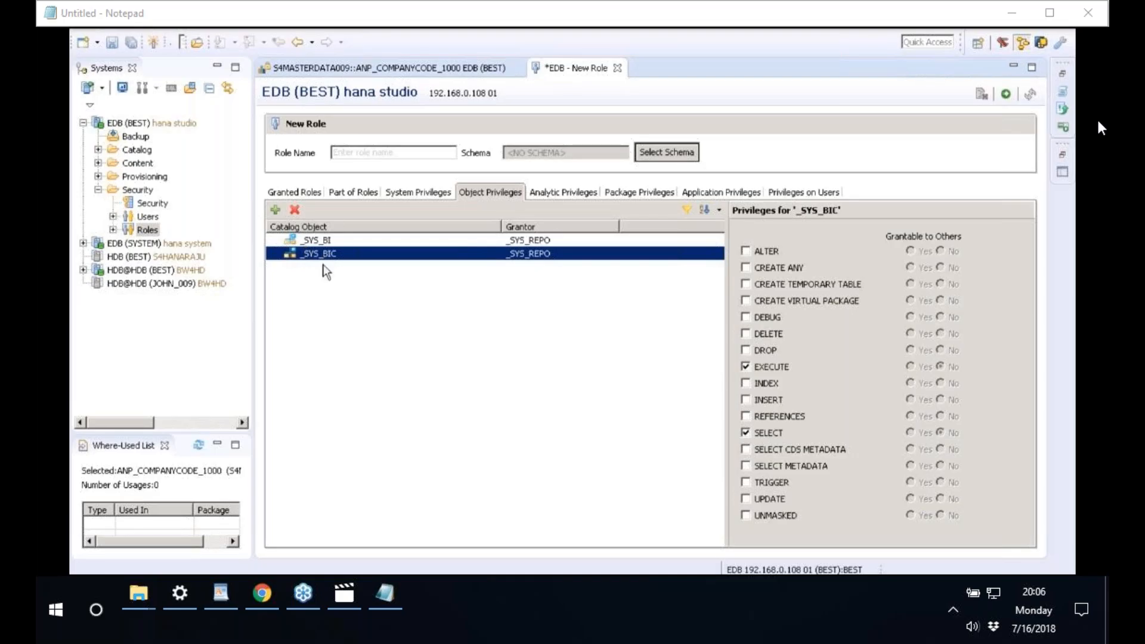
# - Search catalog objects for REPO and add REPOSITORY_REST (SYS) to the role
pyautogui.click(278, 213)
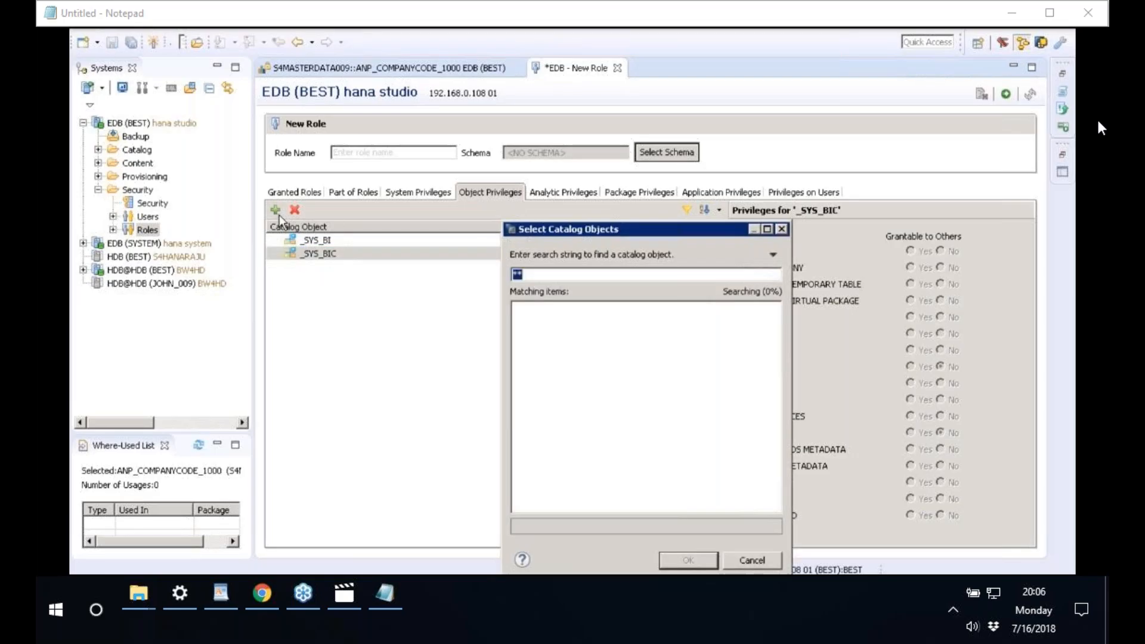
pyautogui.click(580, 275)
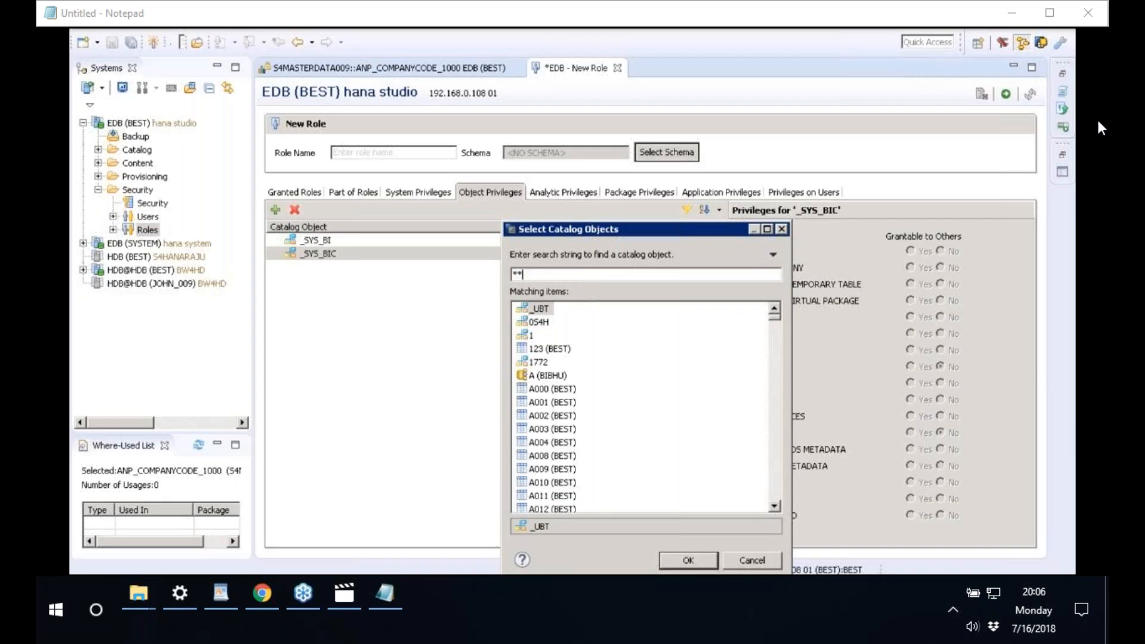
pyautogui.press('BackSpace')
pyautogui.press('BackSpace')
pyautogui.write('REPO')
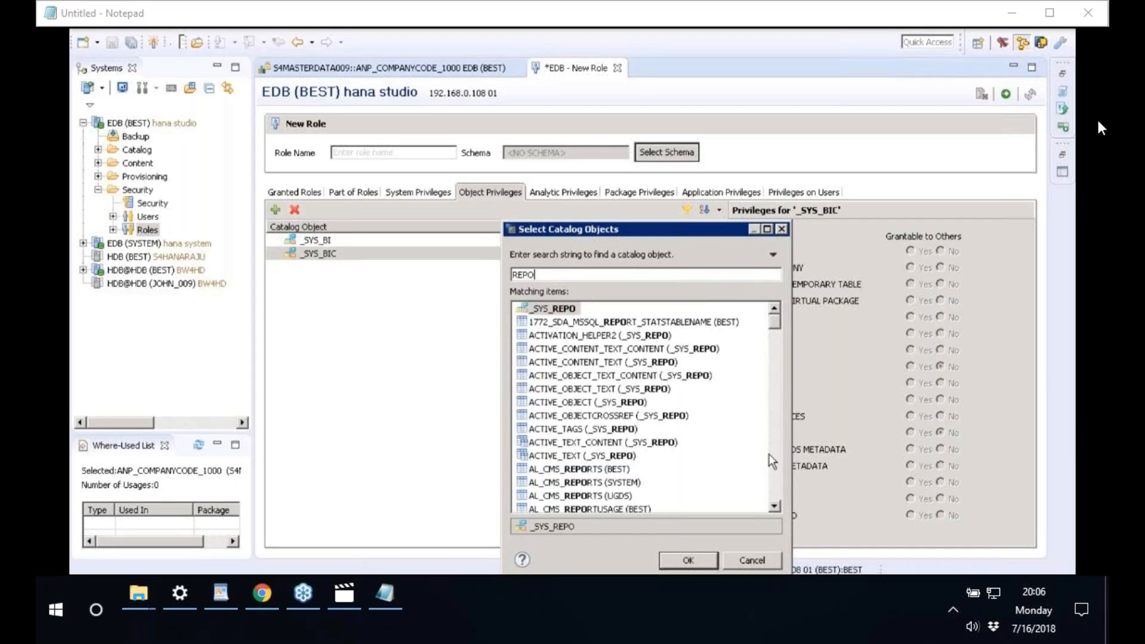
pyautogui.scroll(-5, 768, 453)
pyautogui.scroll(-5, 778, 469)
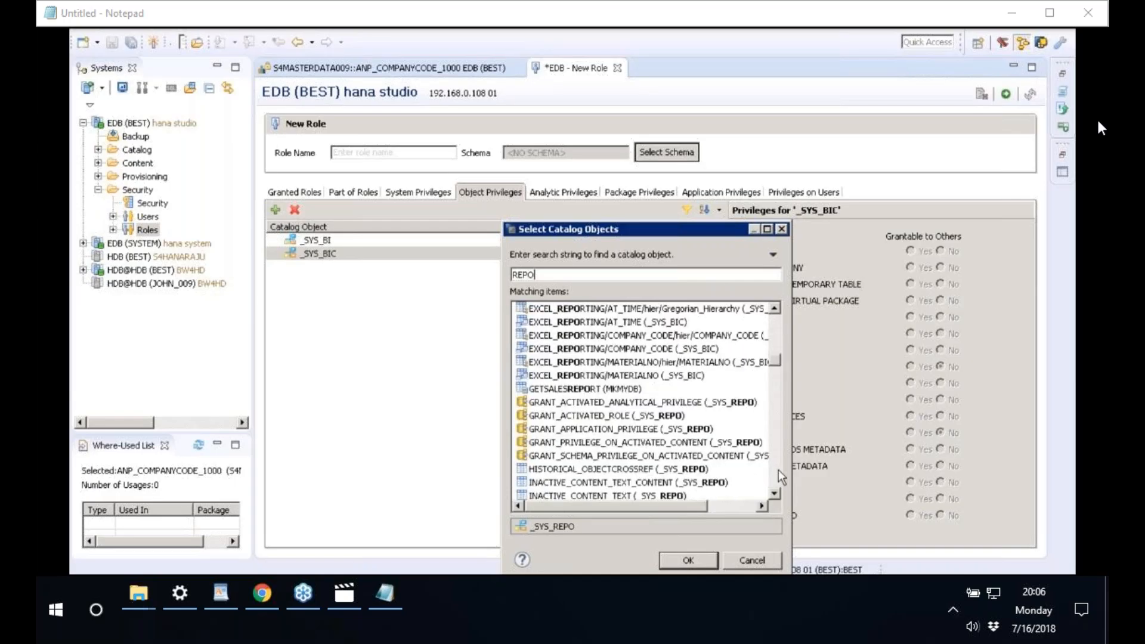
pyautogui.scroll(-5, 778, 470)
pyautogui.scroll(-5, 778, 470)
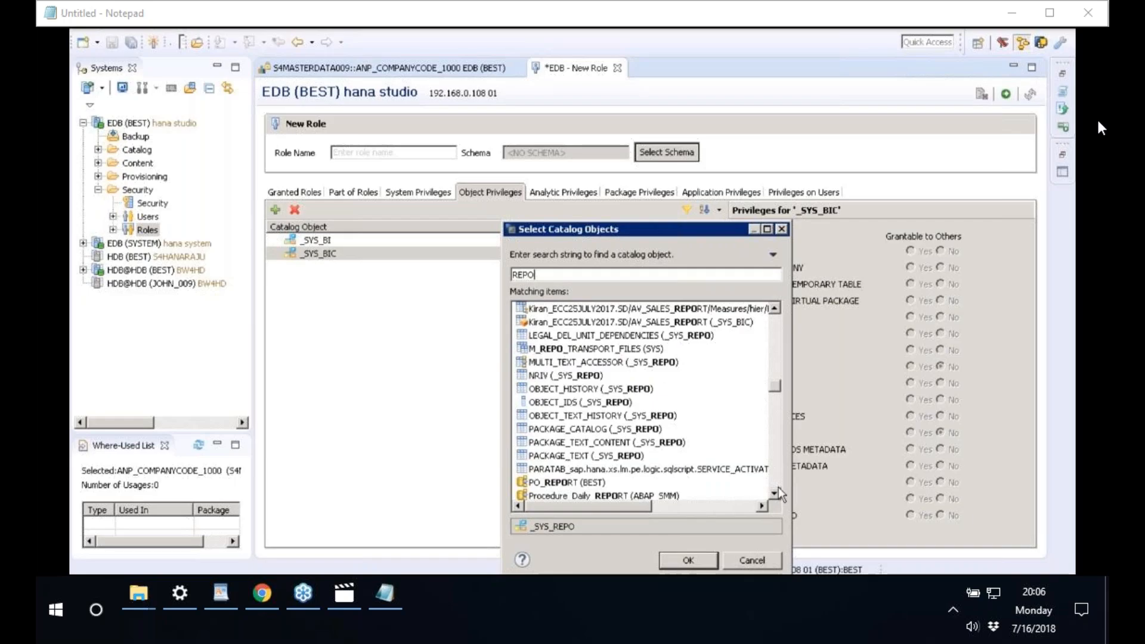
pyautogui.scroll(-3, 779, 491)
pyautogui.scroll(-2, 778, 491)
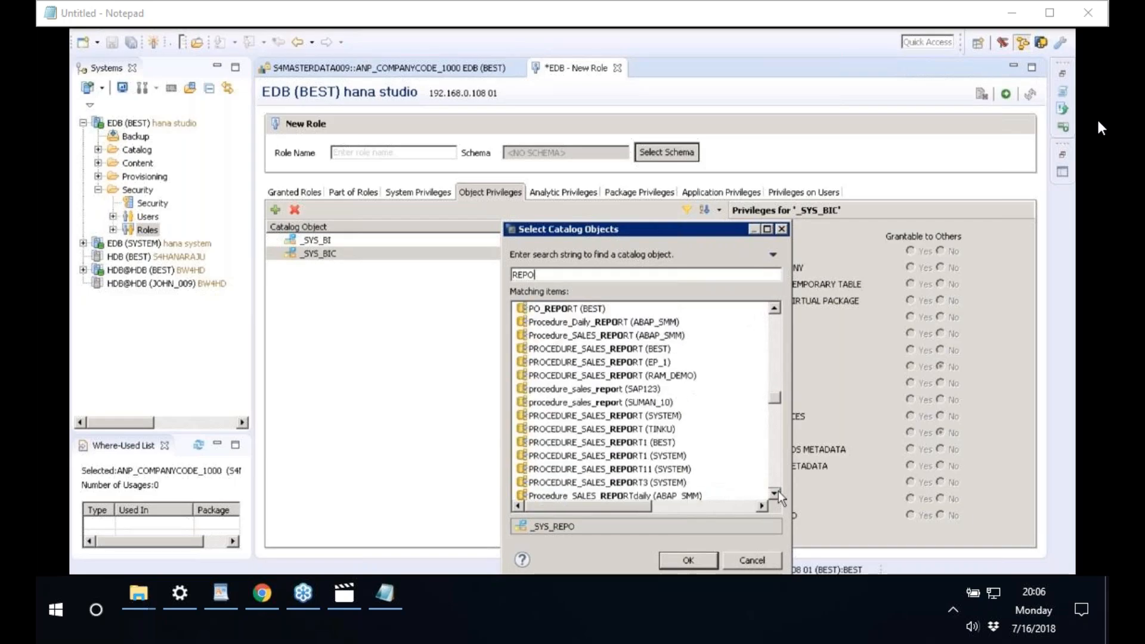
pyautogui.scroll(-3, 778, 491)
pyautogui.scroll(-4, 780, 475)
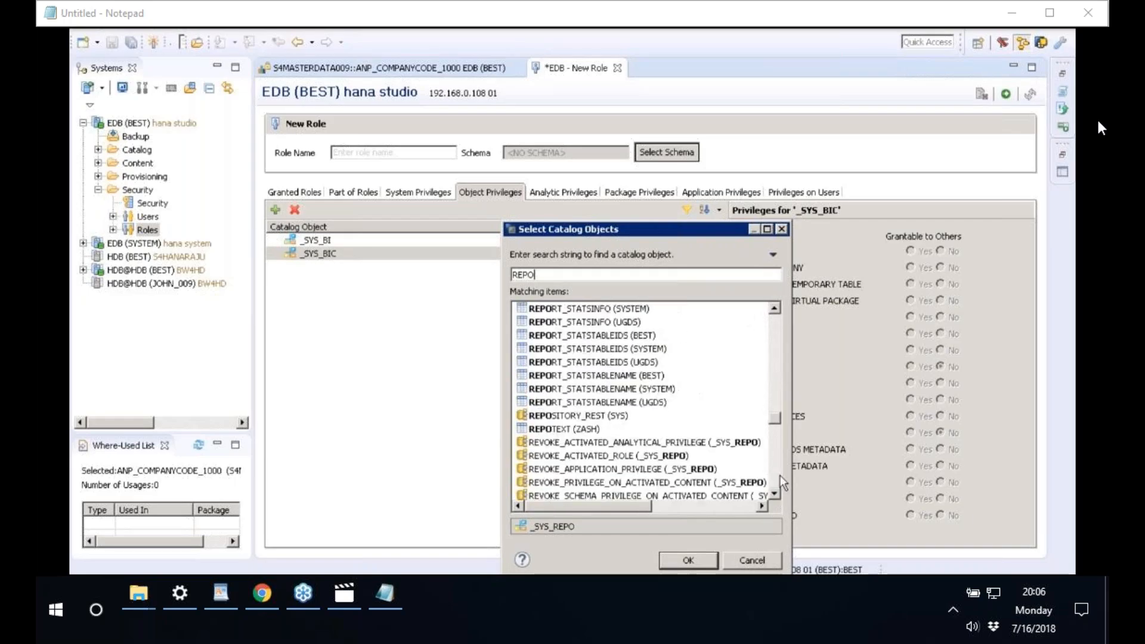
pyautogui.click(578, 418)
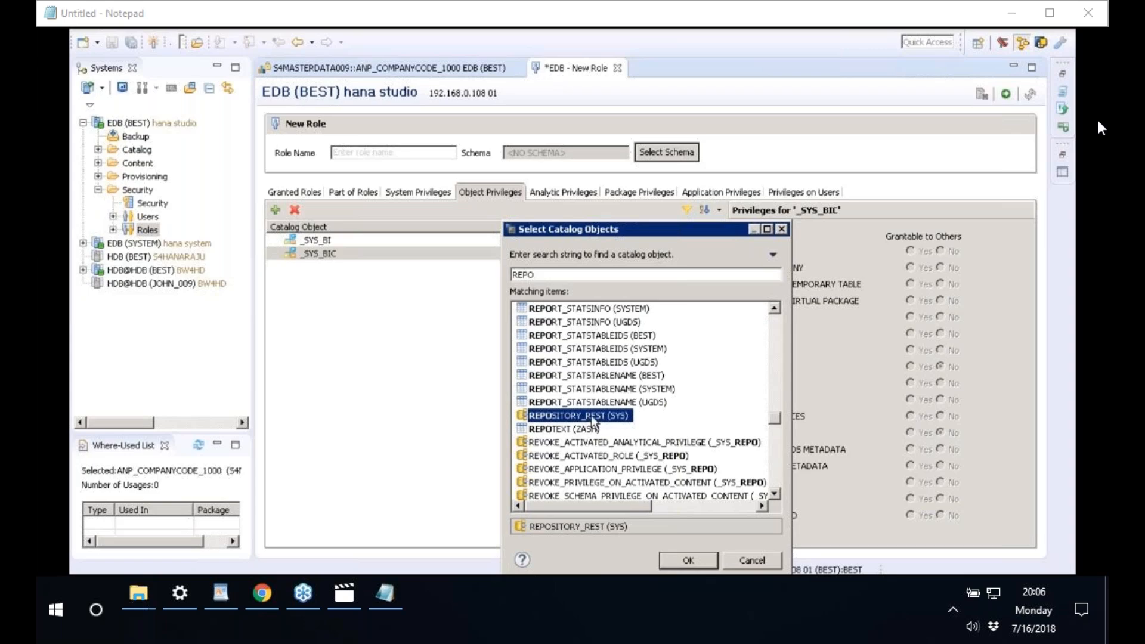
pyautogui.click(688, 561)
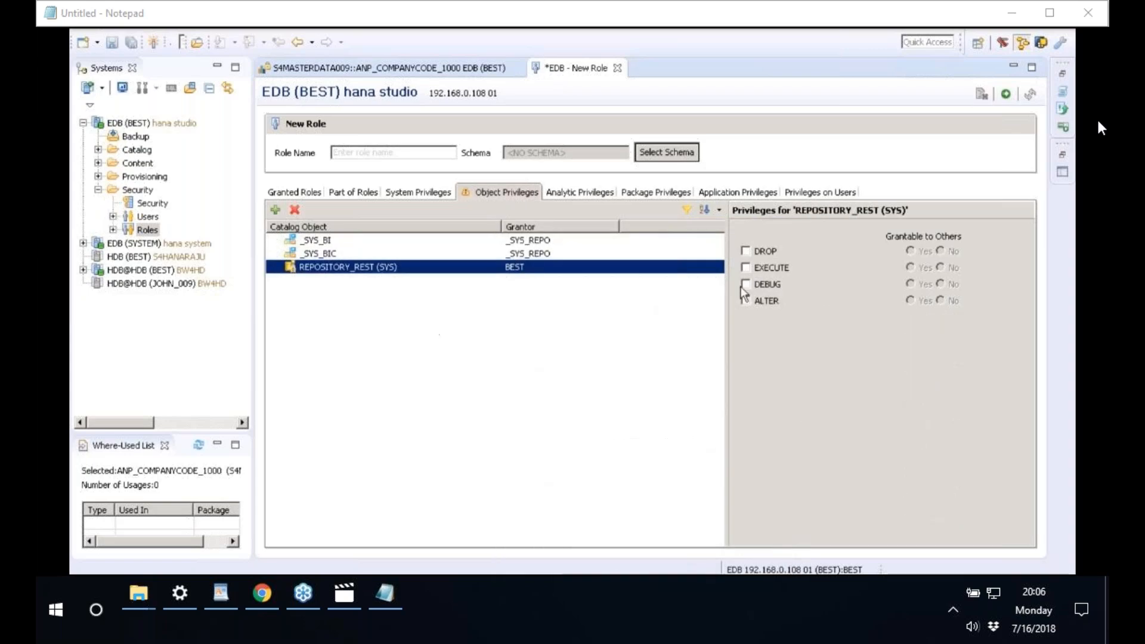
# - Grant EXECUTE on REPOSITORY_REST (SYS), review all three objects, and show System Privileges
pyautogui.click(746, 267)
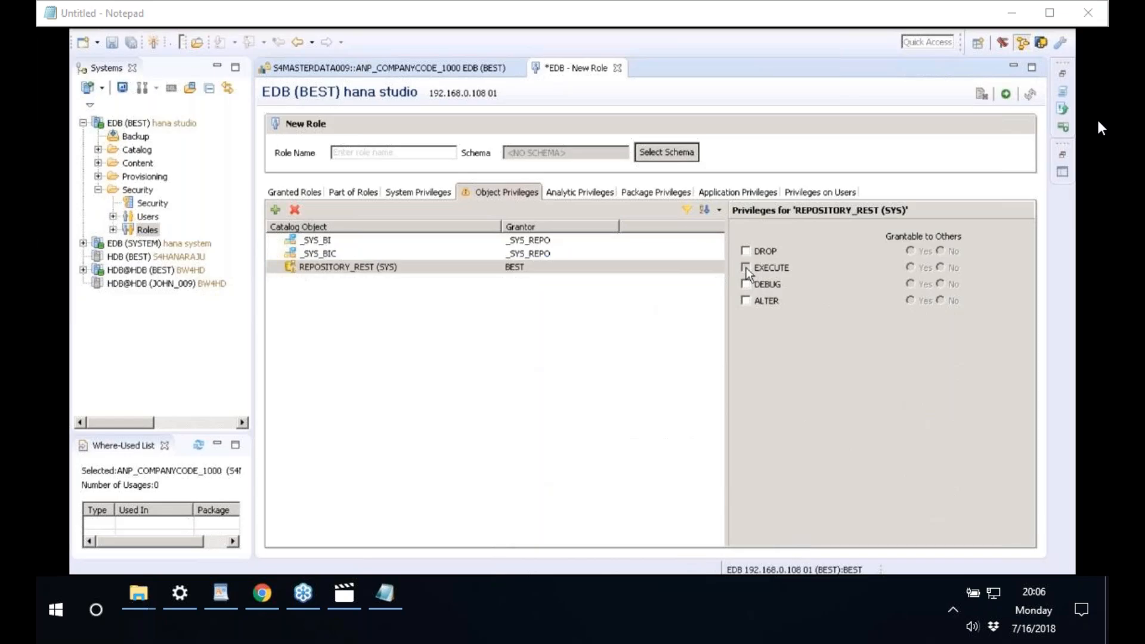
pyautogui.click(334, 243)
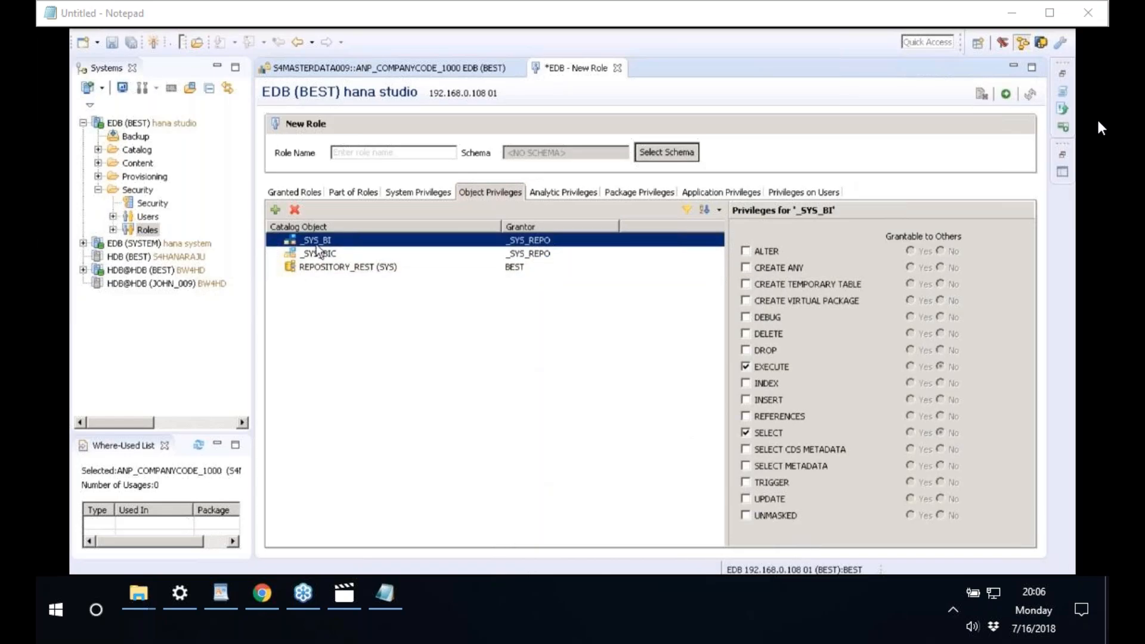
pyautogui.click(336, 251)
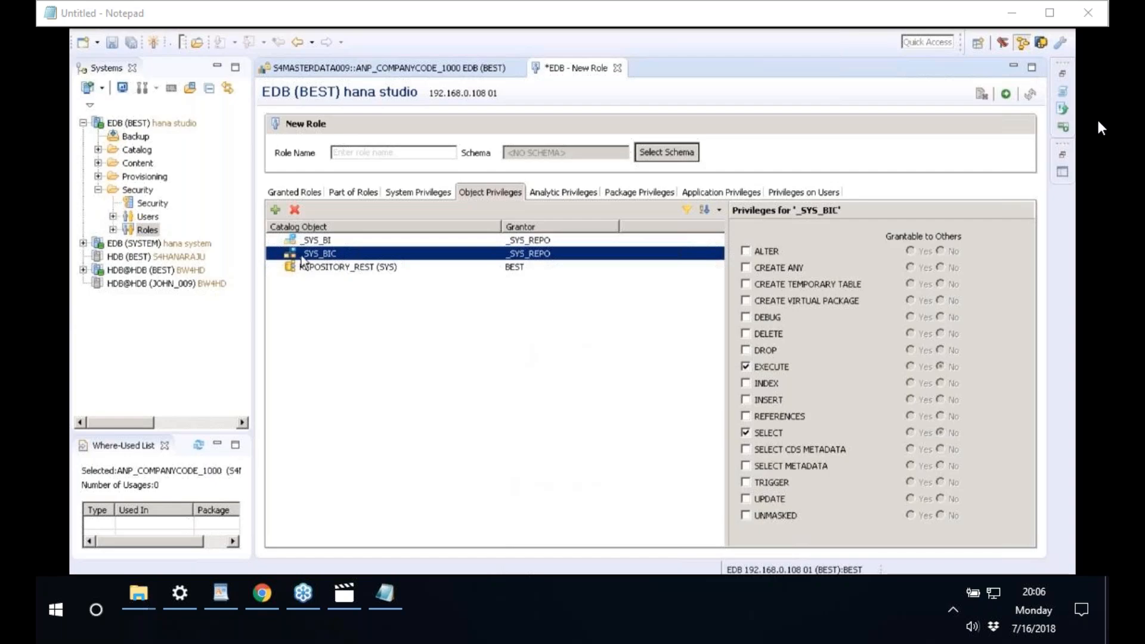
pyautogui.click(327, 268)
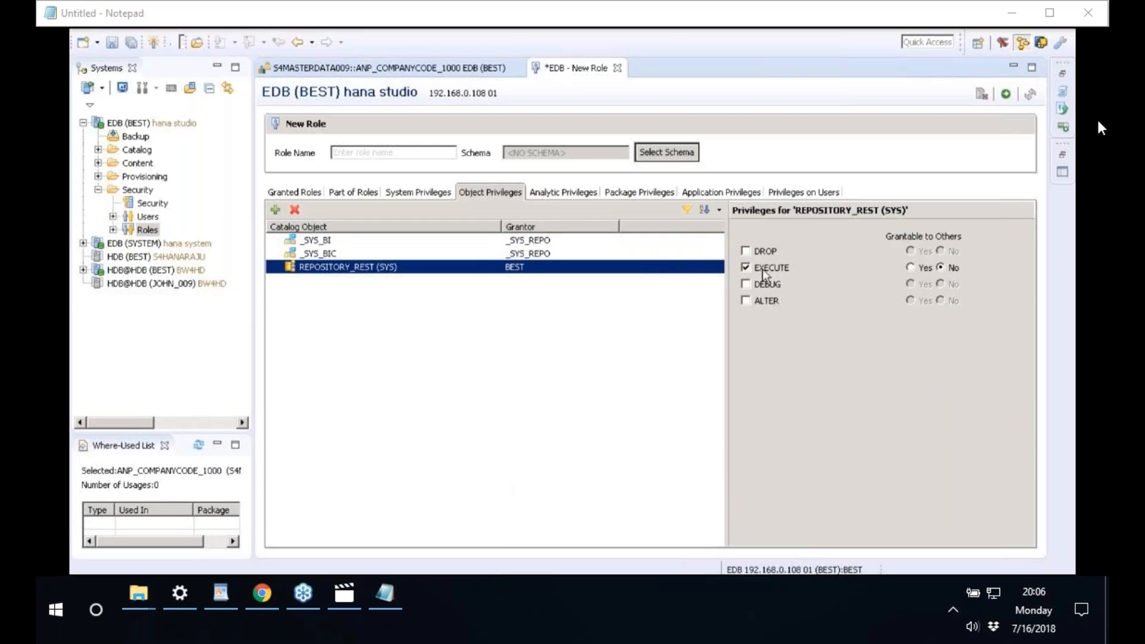
pyautogui.click(421, 192)
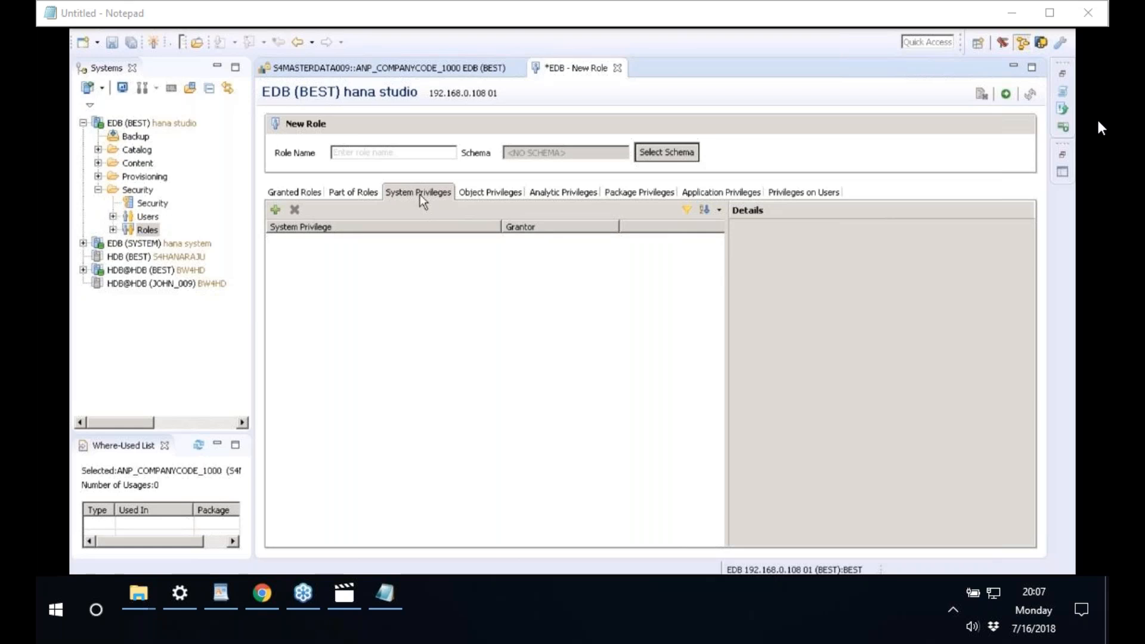
# - Add the CATALOG READ and CREATE SCHEMA system privileges to the role
pyautogui.click(273, 213)
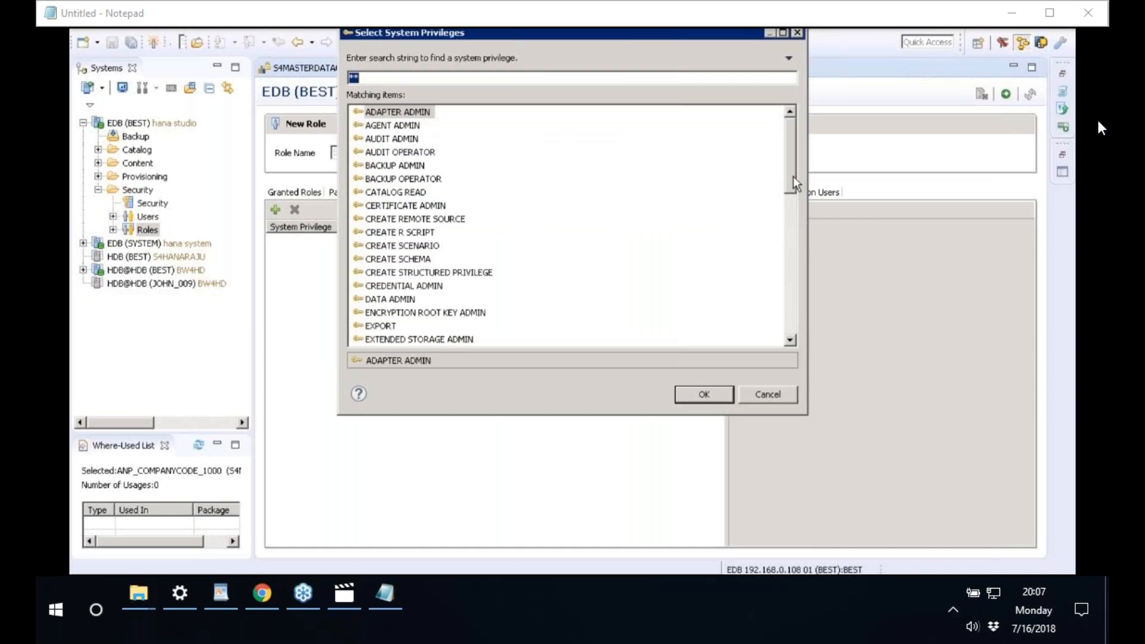
pyautogui.moveTo(793, 178); pyautogui.dragTo(793, 173)
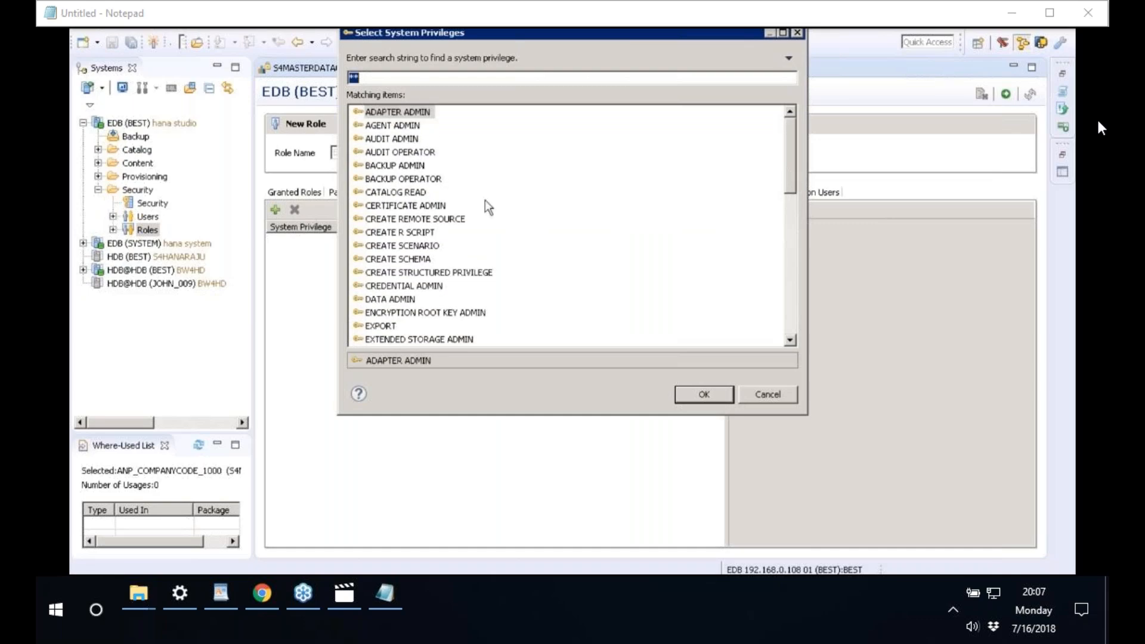
pyautogui.click(396, 192)
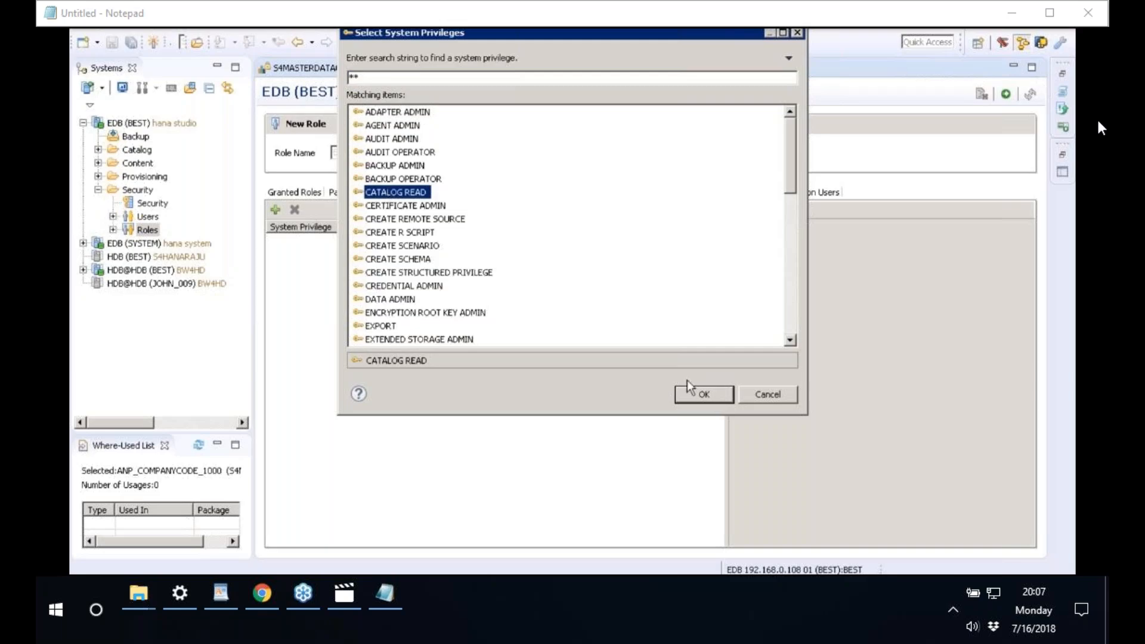
pyautogui.click(704, 395)
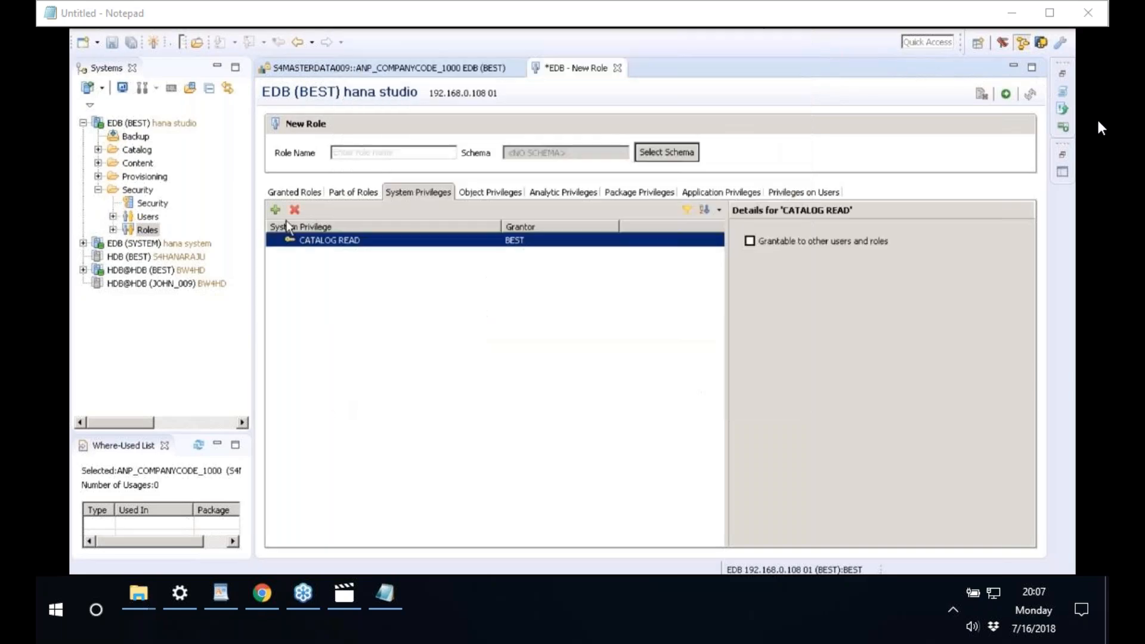
pyautogui.click(275, 210)
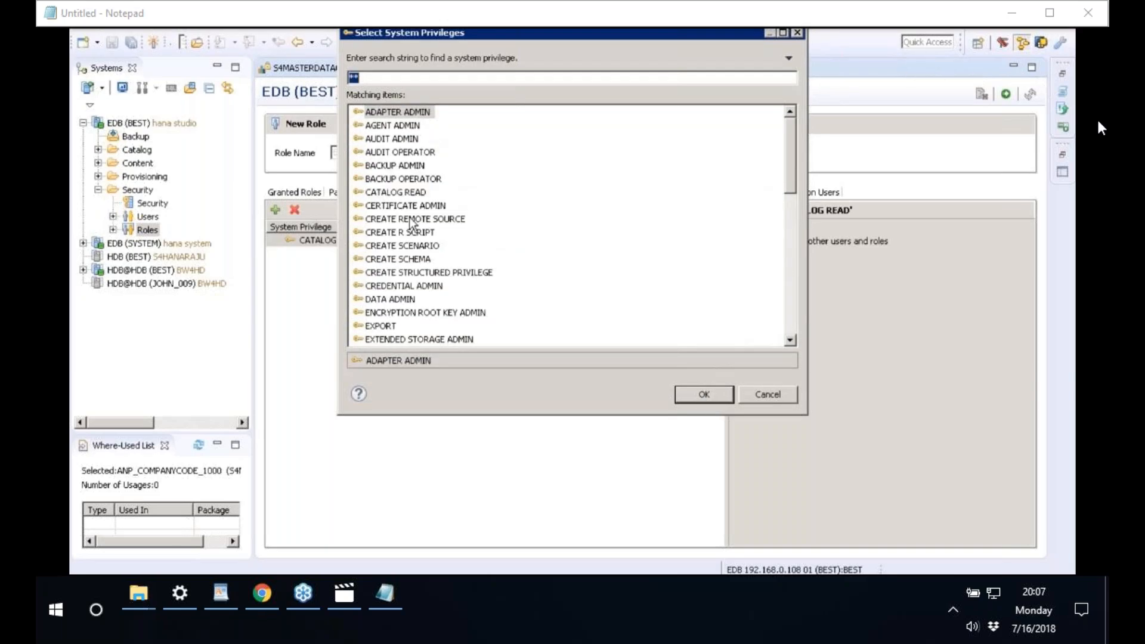
pyautogui.click(414, 259)
pyautogui.click(710, 394)
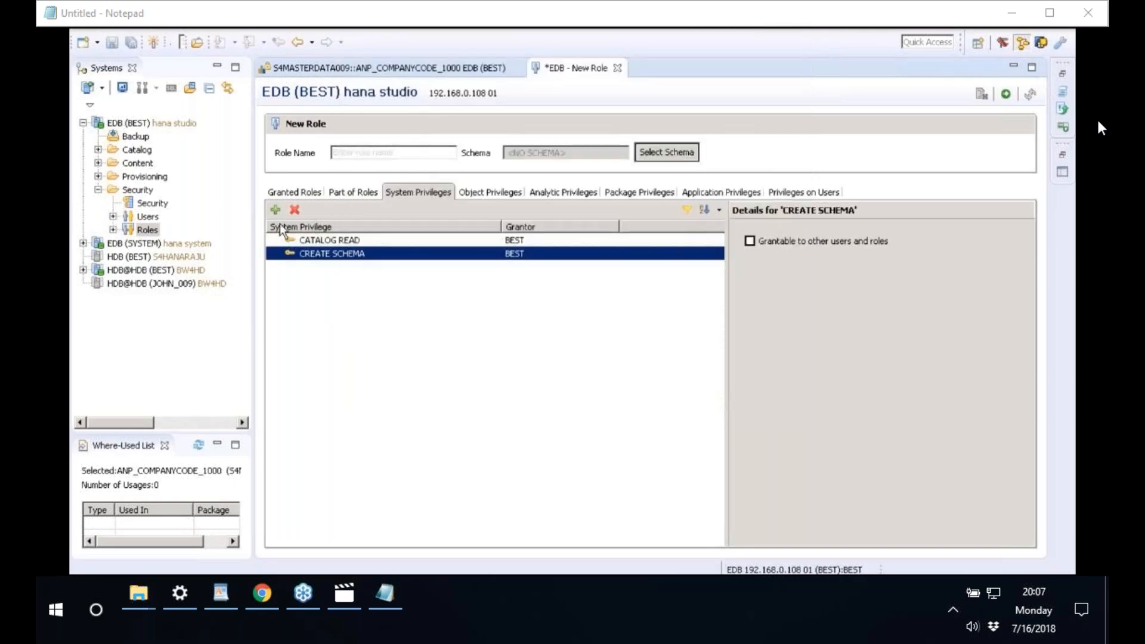
# - Add the DATA ADMIN and IMPORT system privileges to the role
pyautogui.click(274, 210)
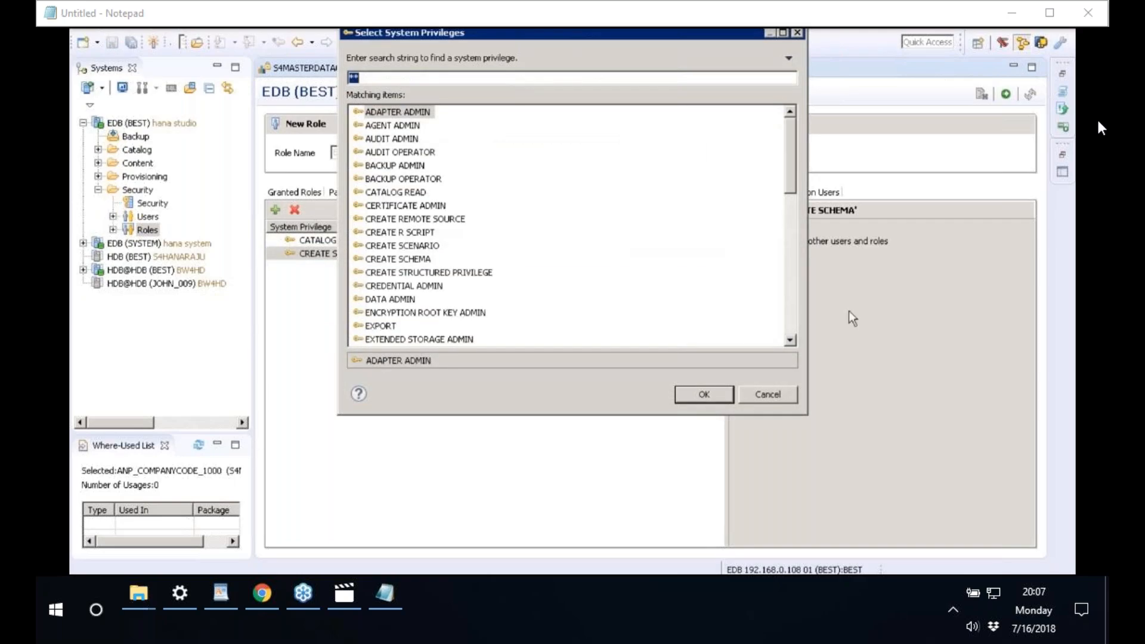
pyautogui.click(464, 297)
pyautogui.click(709, 393)
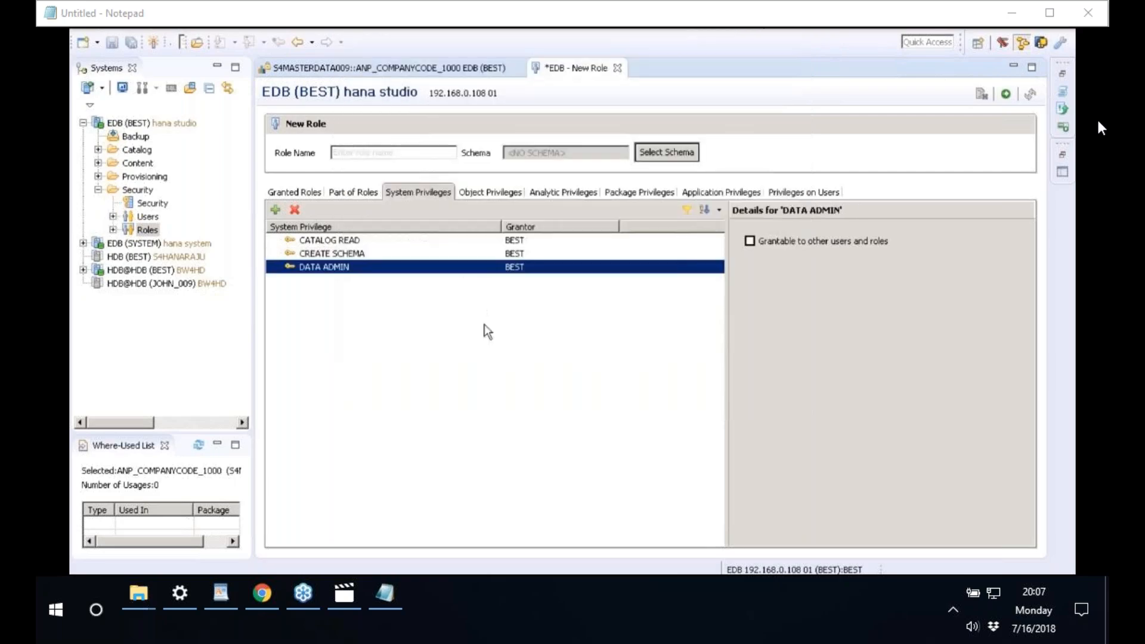
pyautogui.click(274, 210)
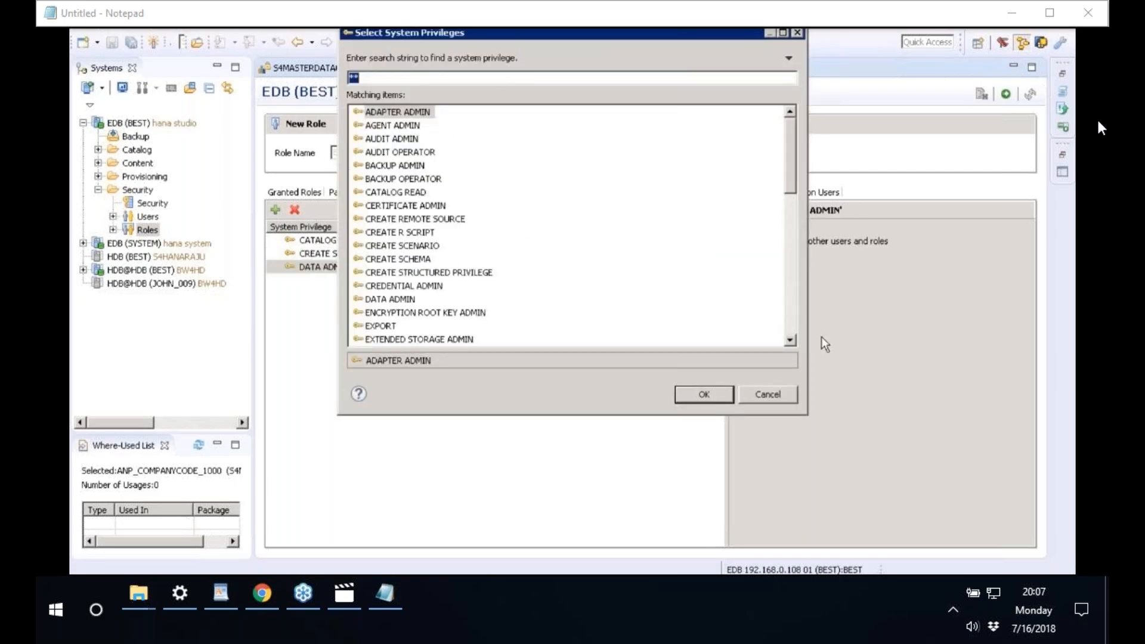
pyautogui.click(415, 327)
pyautogui.click(790, 341)
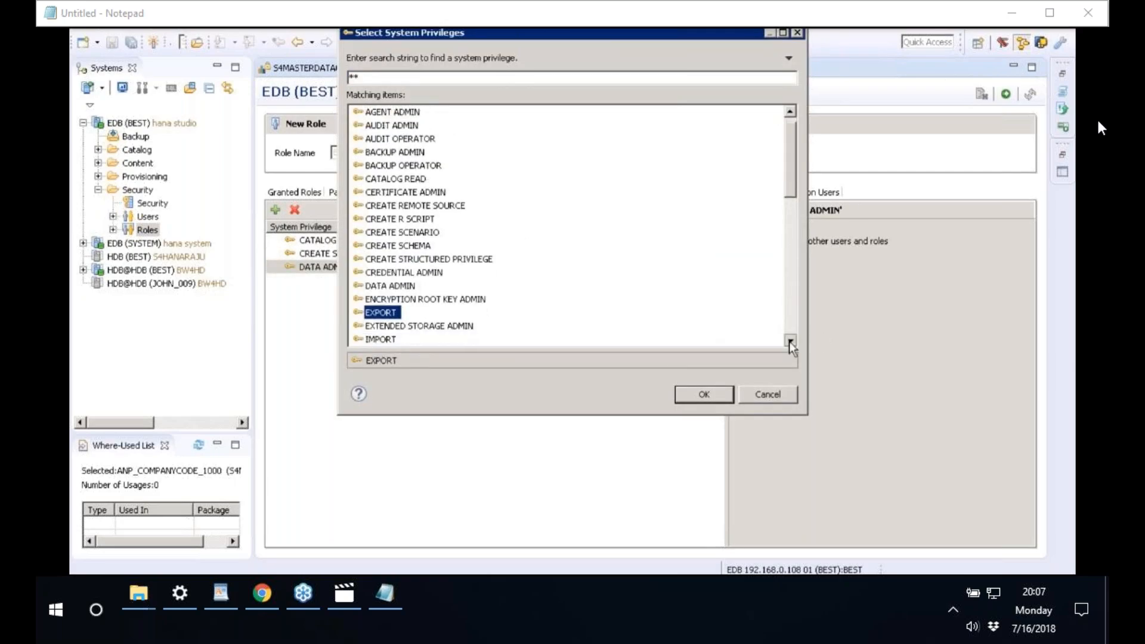
pyautogui.scroll(-4, 789, 341)
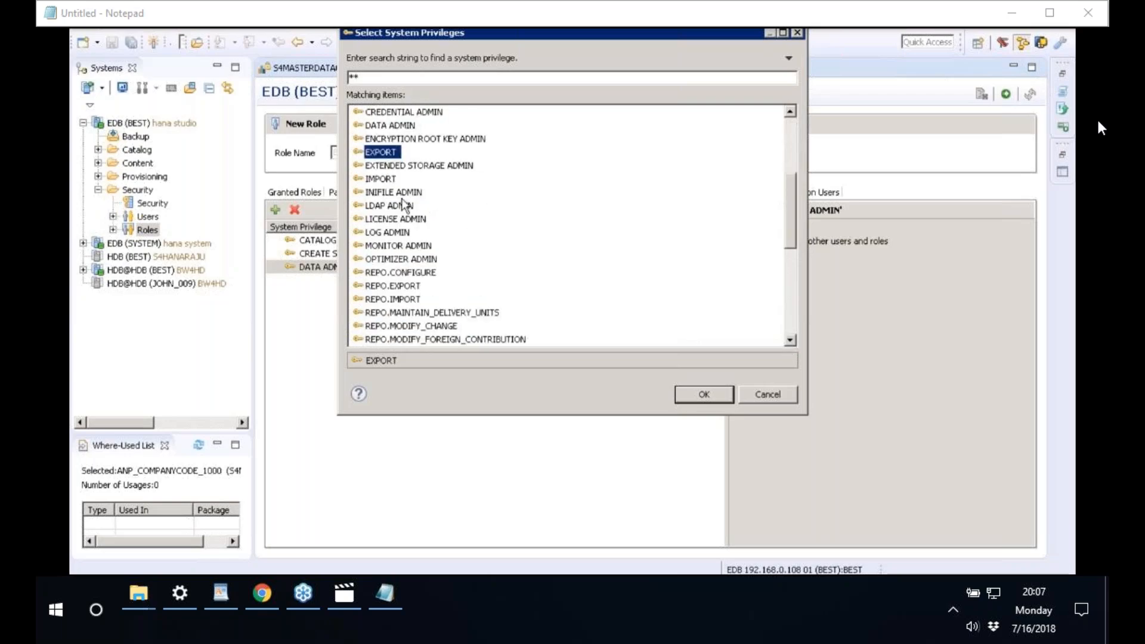
pyautogui.click(385, 180)
pyautogui.click(718, 398)
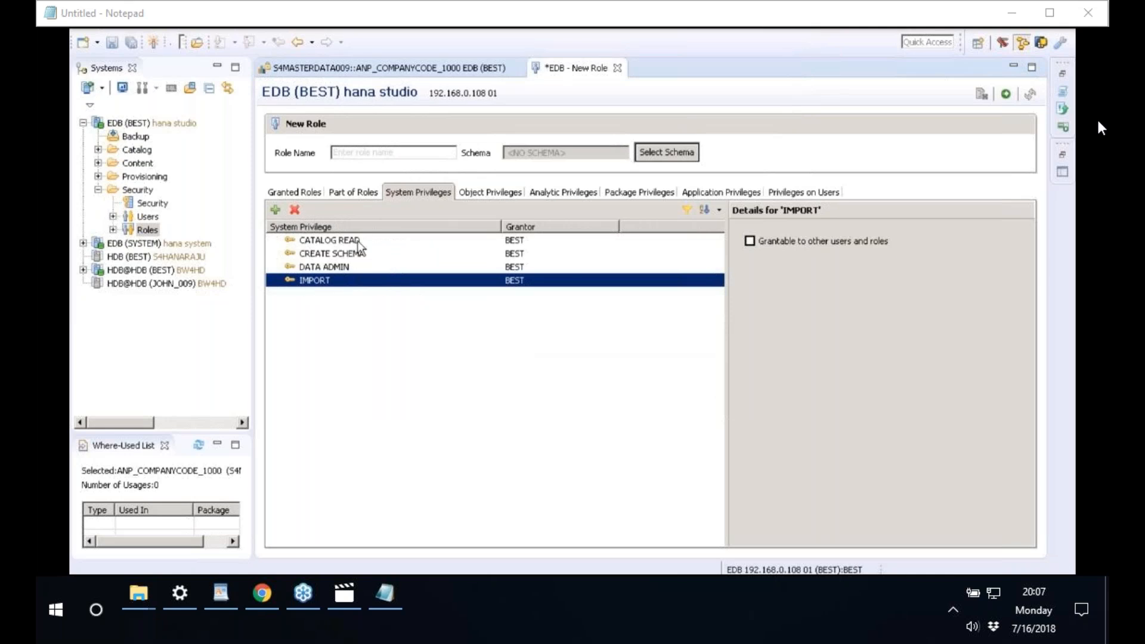
# - Name the role ZSALES_MANAGER_GERMANY, correcting a typo in the name
pyautogui.click(364, 155)
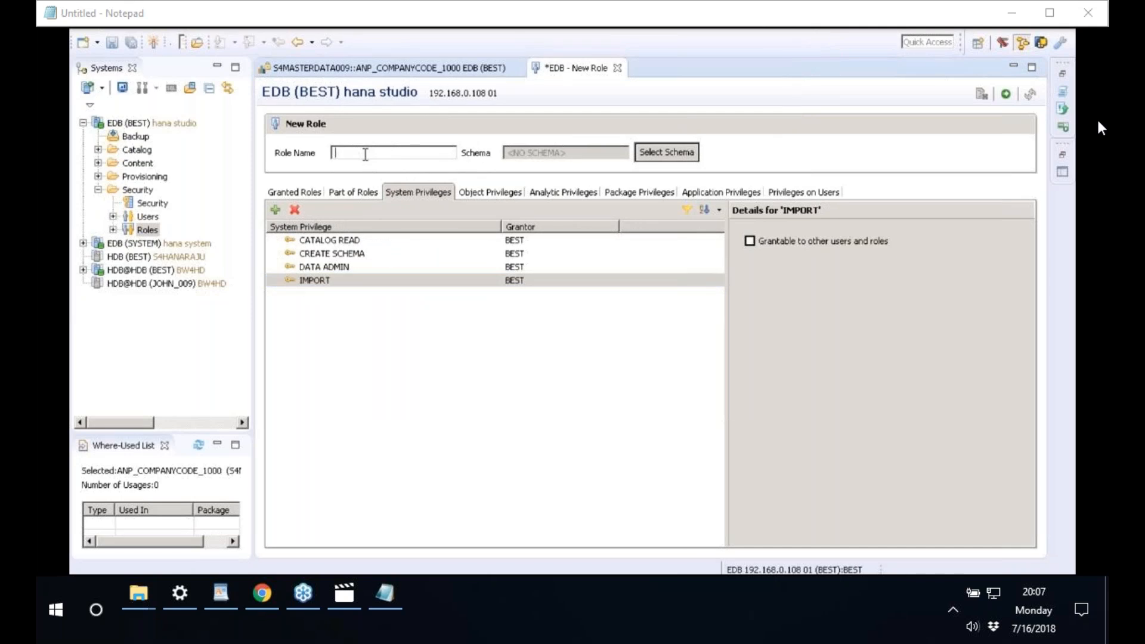
pyautogui.write('ZSALES')
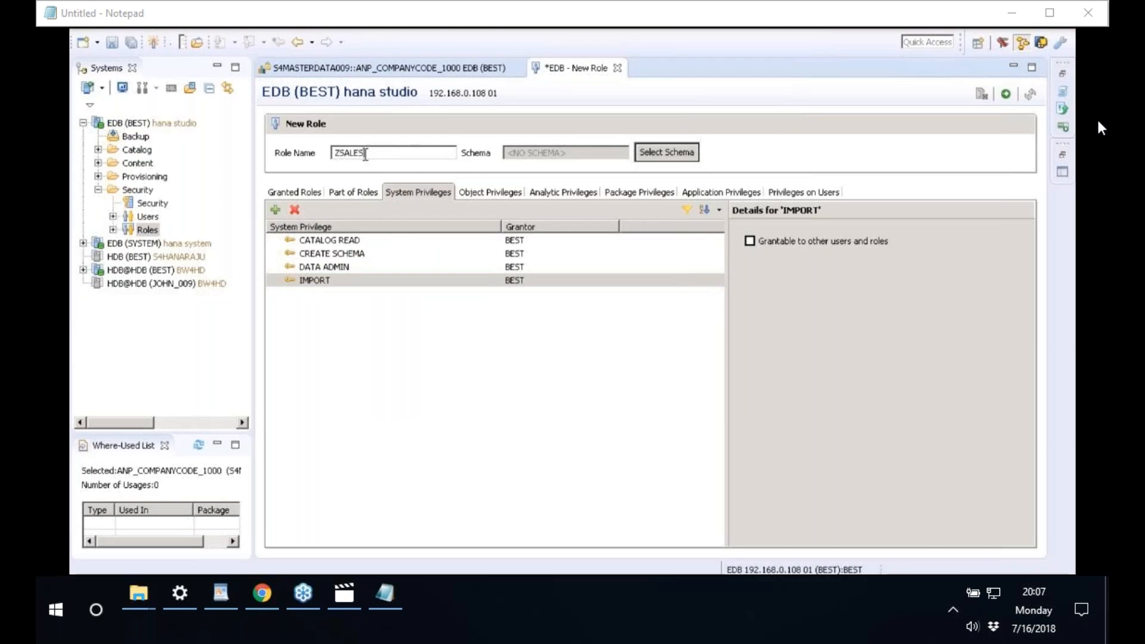
pyautogui.write('_MANAGER_GERMANY')
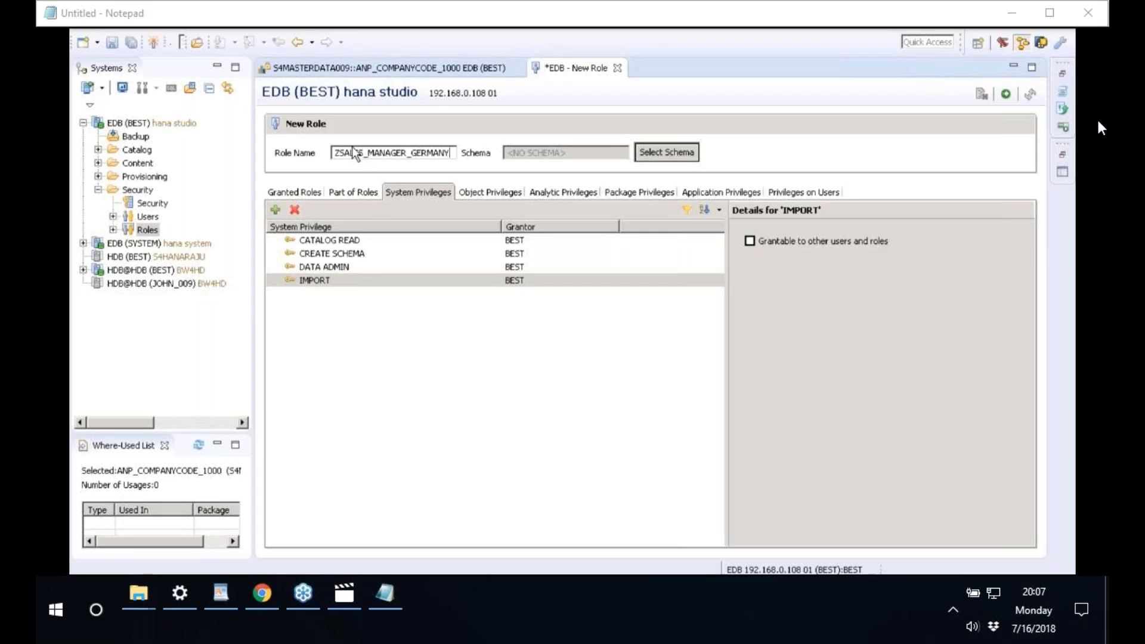
pyautogui.click(335, 154)
pyautogui.doubleClick(360, 154)
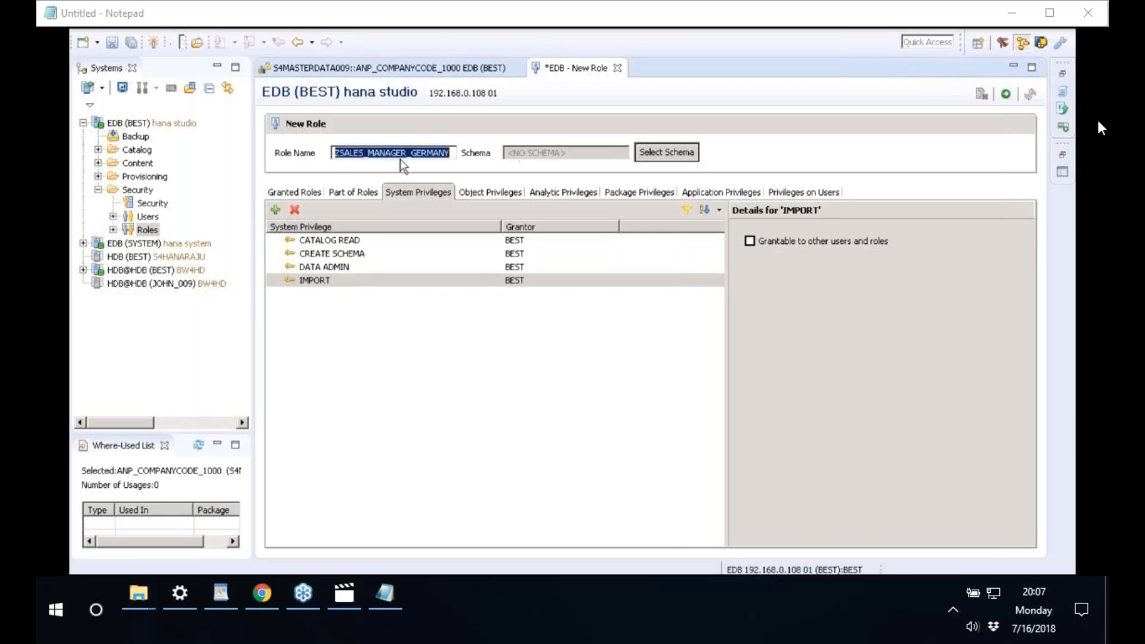
# - Review the four system privileges, deploy the role, and select its name in the confirmation
pyautogui.click(366, 242)
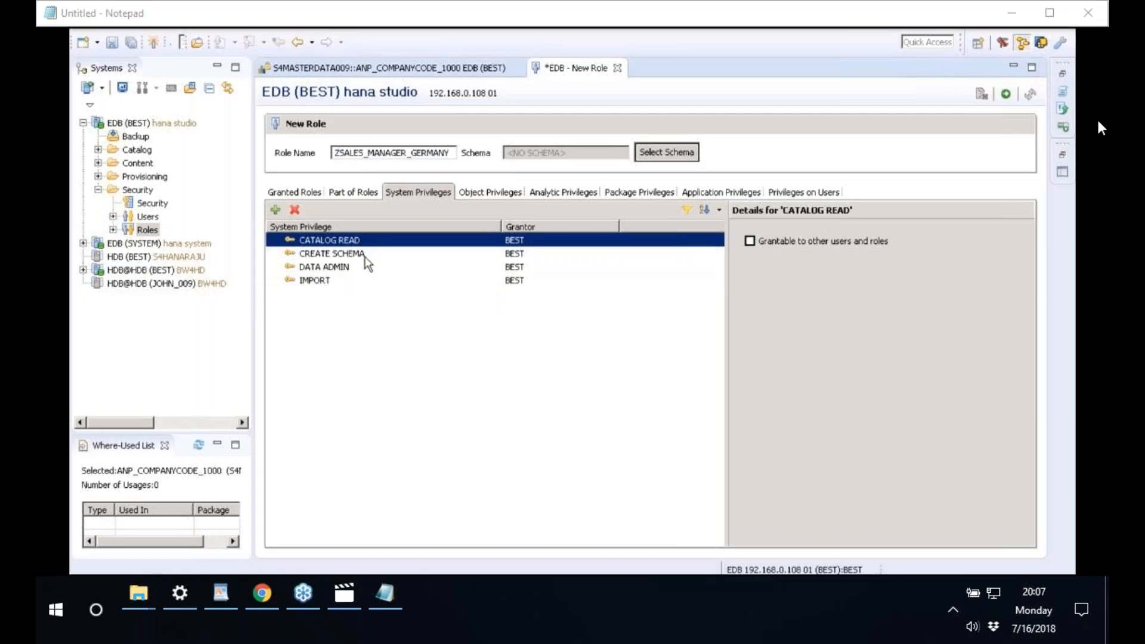
pyautogui.click(365, 257)
pyautogui.click(351, 272)
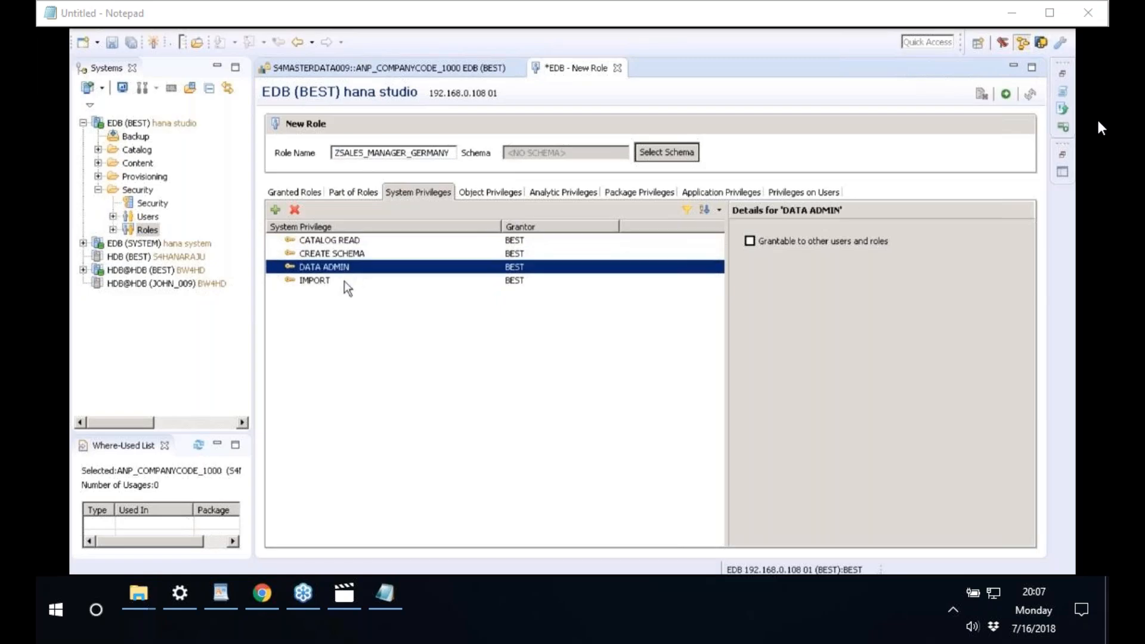
pyautogui.click(344, 281)
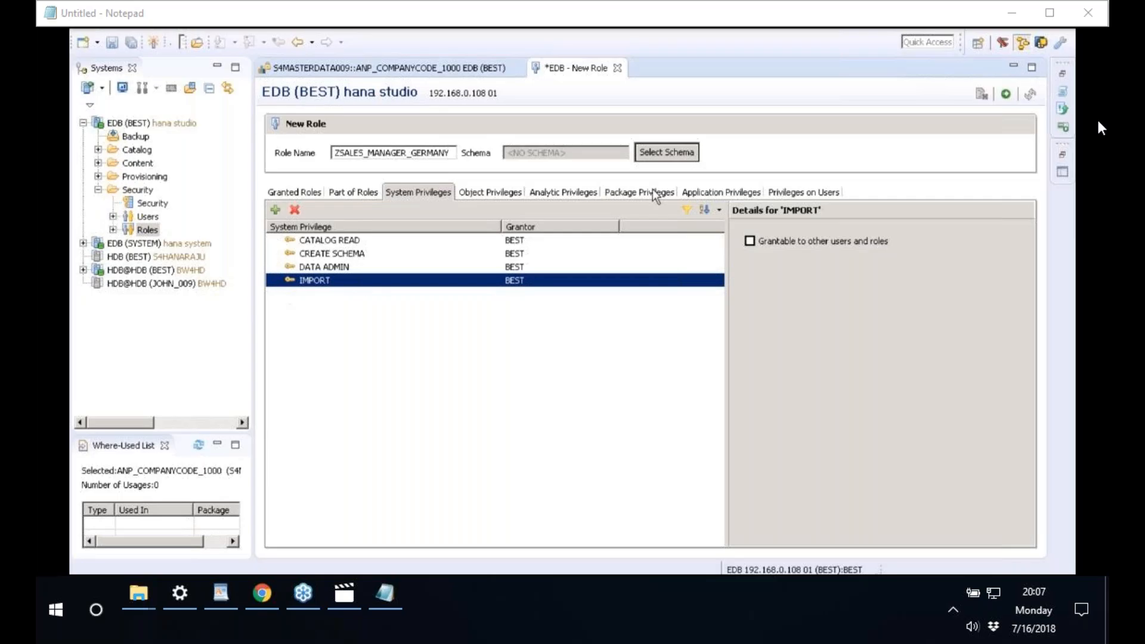
pyautogui.click(1006, 95)
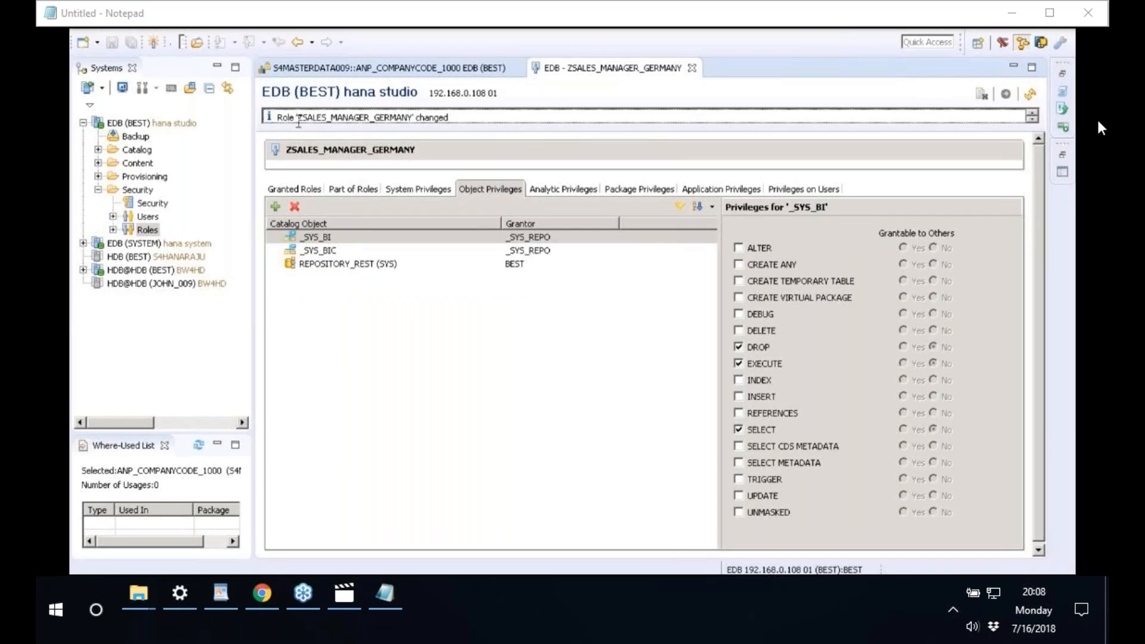
pyautogui.moveTo(299, 121); pyautogui.dragTo(417, 122)
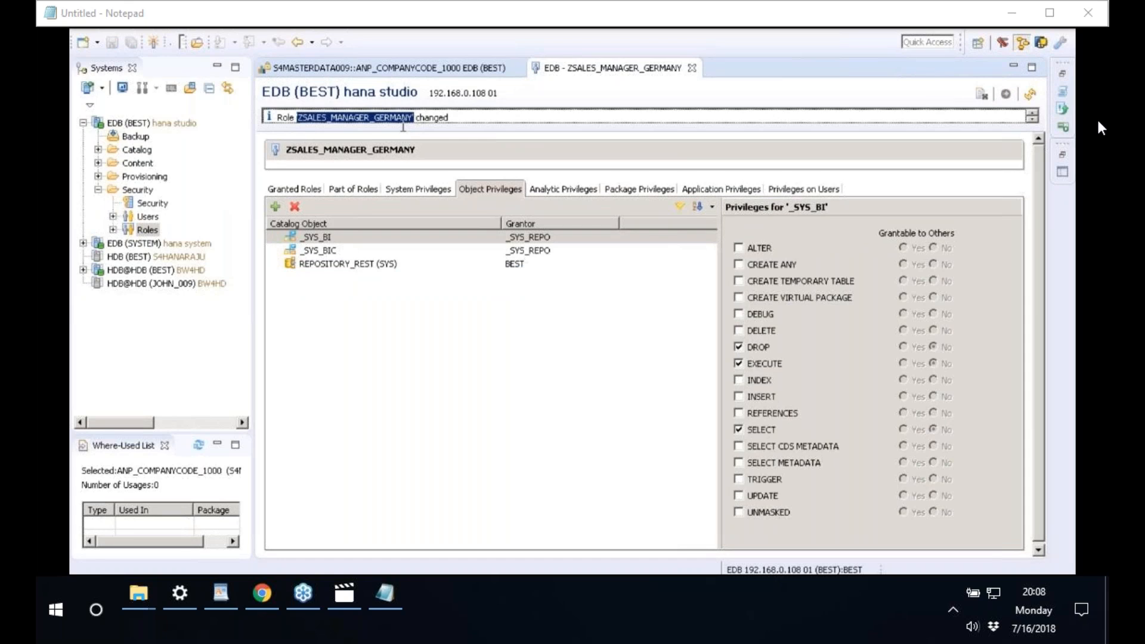
pyautogui.click(412, 120)
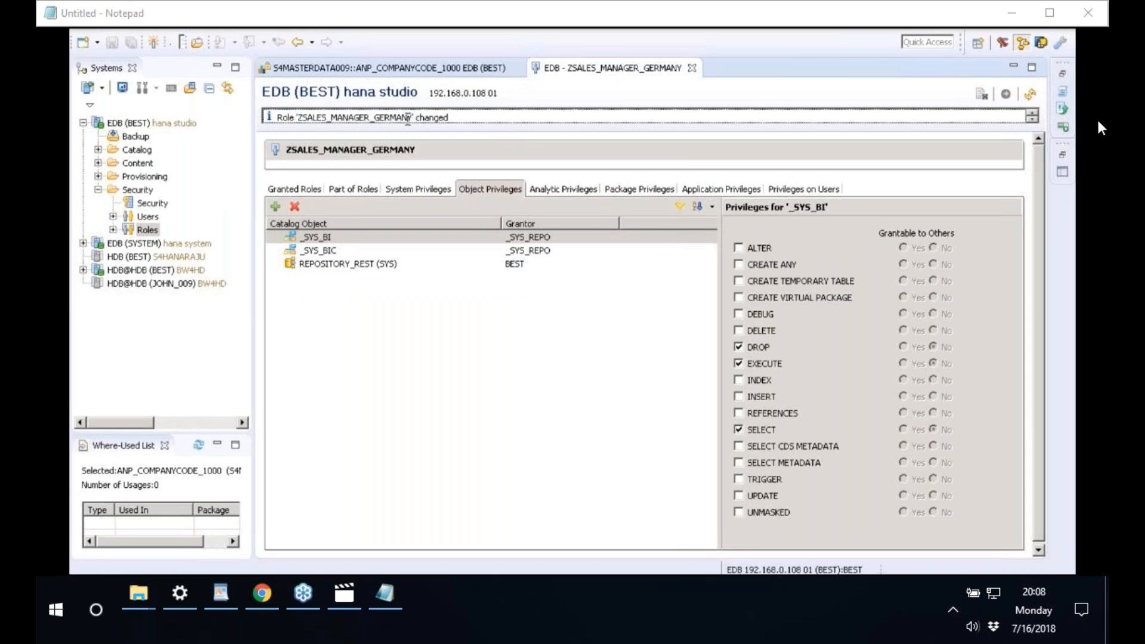
pyautogui.moveTo(412, 117); pyautogui.dragTo(298, 117)
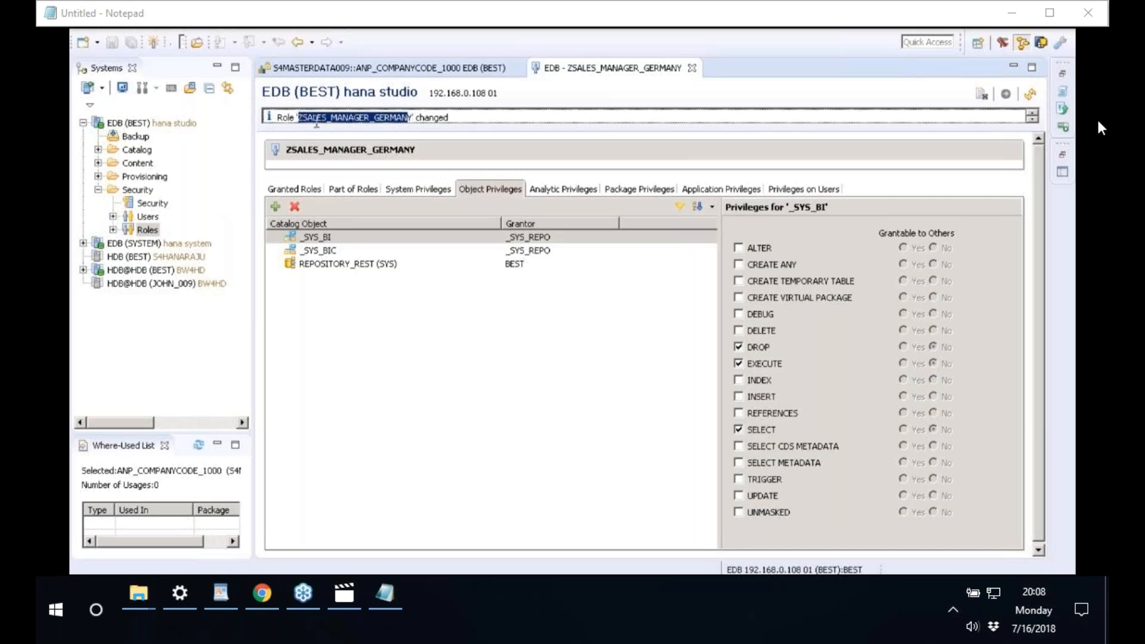
# - Start a new database user, entering its user name and the initial password twice
pyautogui.rightClick(146, 218)
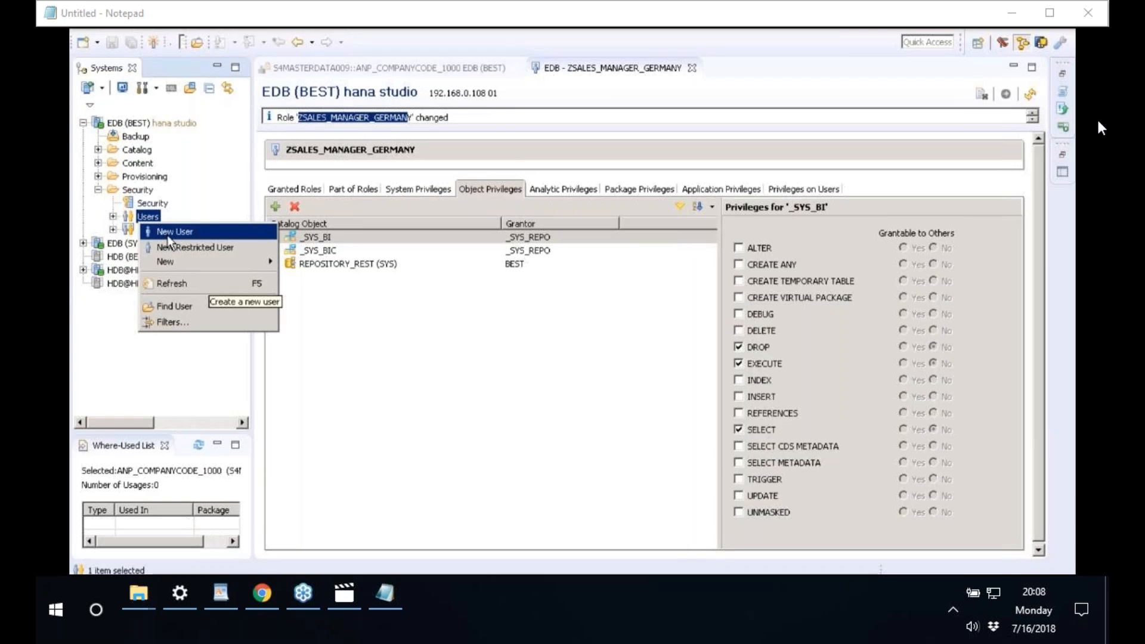
pyautogui.click(168, 238)
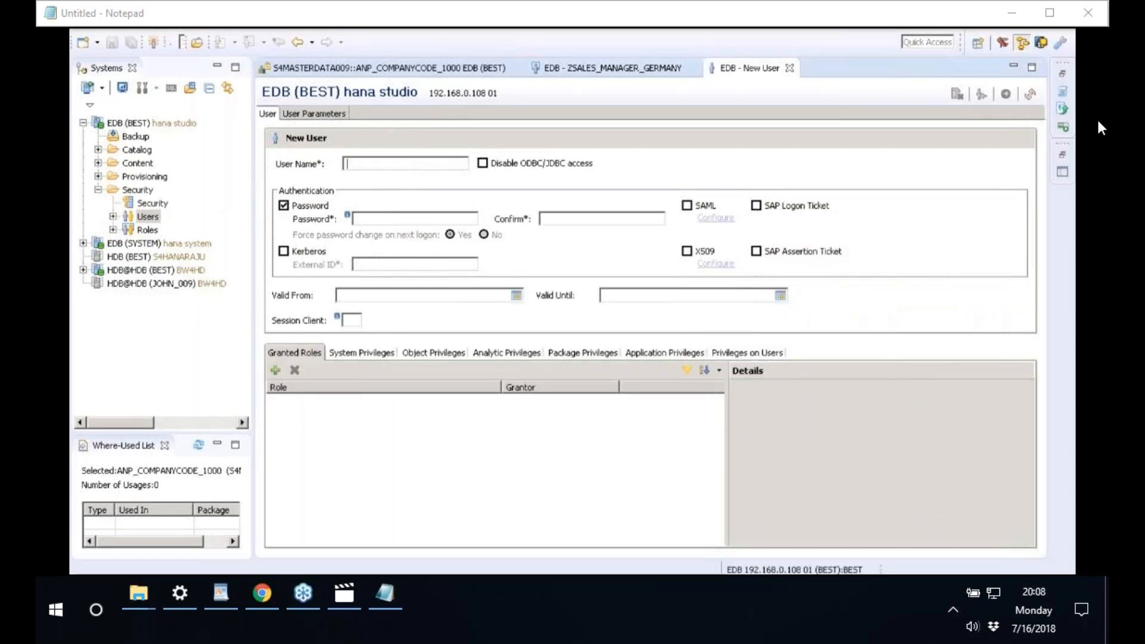
pyautogui.write('JOHN009')
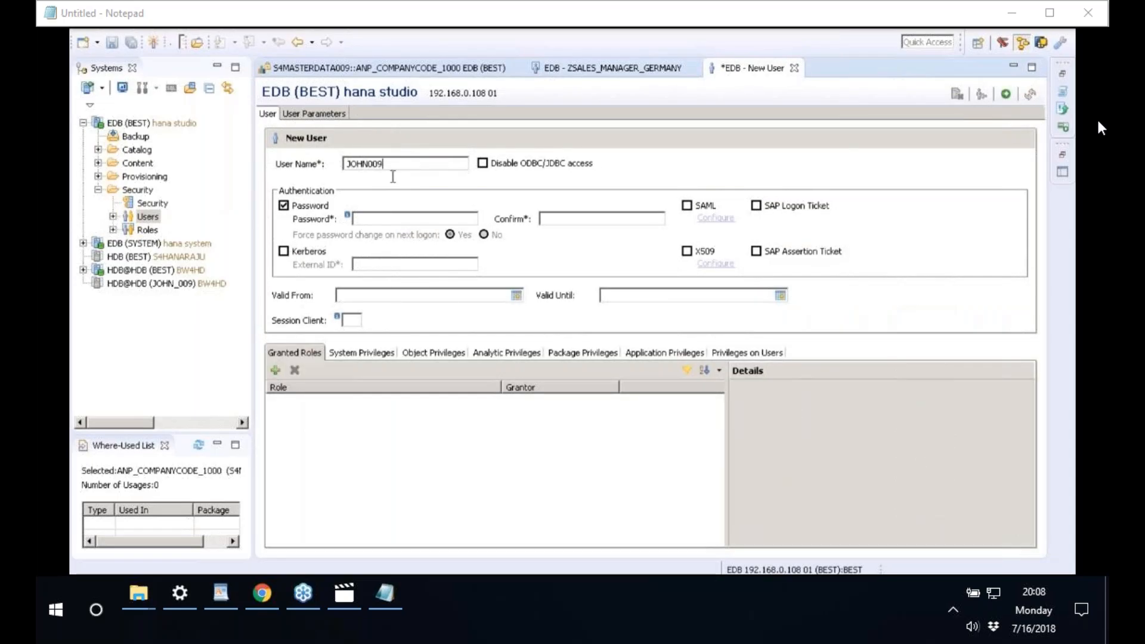
pyautogui.click(384, 219)
pyautogui.press('capslock')
pyautogui.write('Welcome123')
pyautogui.press('Tab')
pyautogui.write('Welcome123')
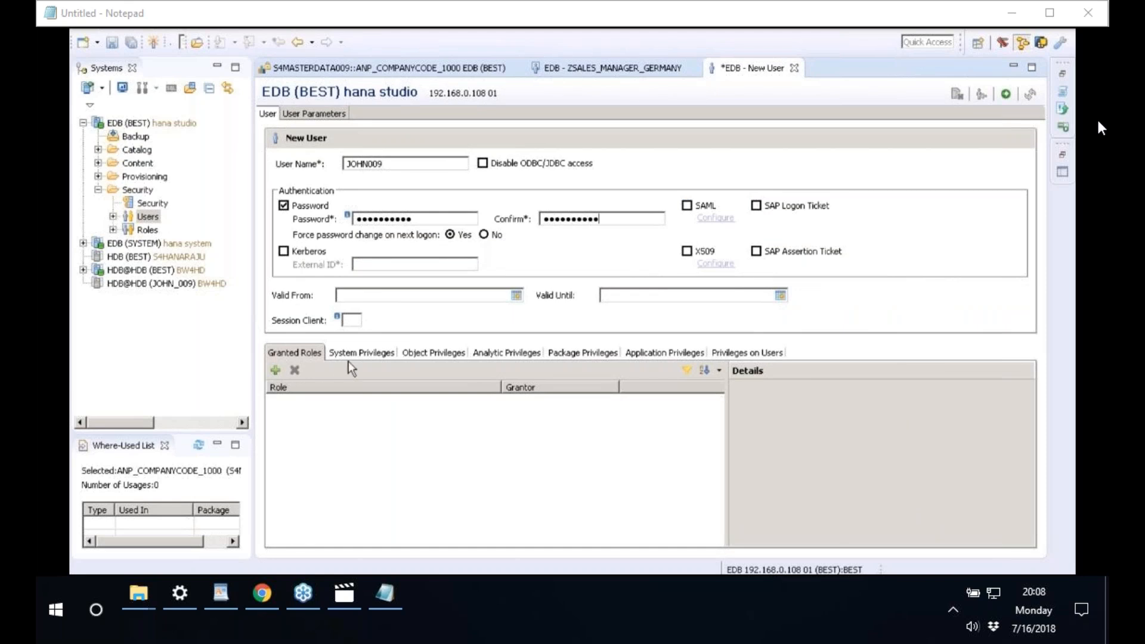
# - Grant the ZSALES_MANAGER_GERMANY role to the user and deploy the new user
pyautogui.click(276, 371)
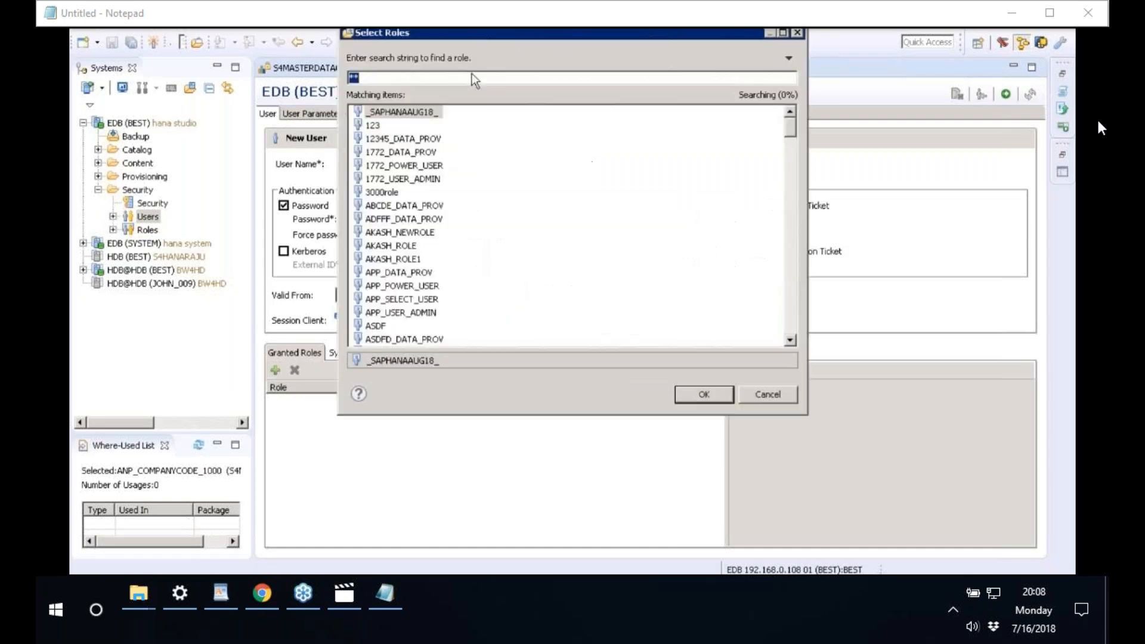
pyautogui.moveTo(487, 37); pyautogui.dragTo(527, 204)
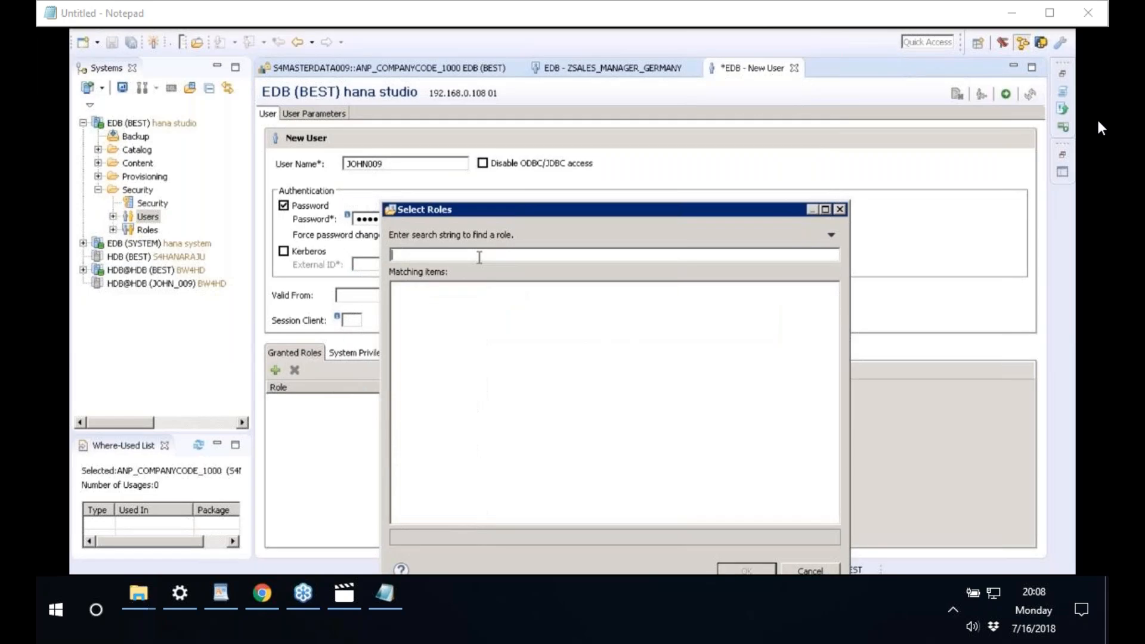
pyautogui.write('ZSALES')
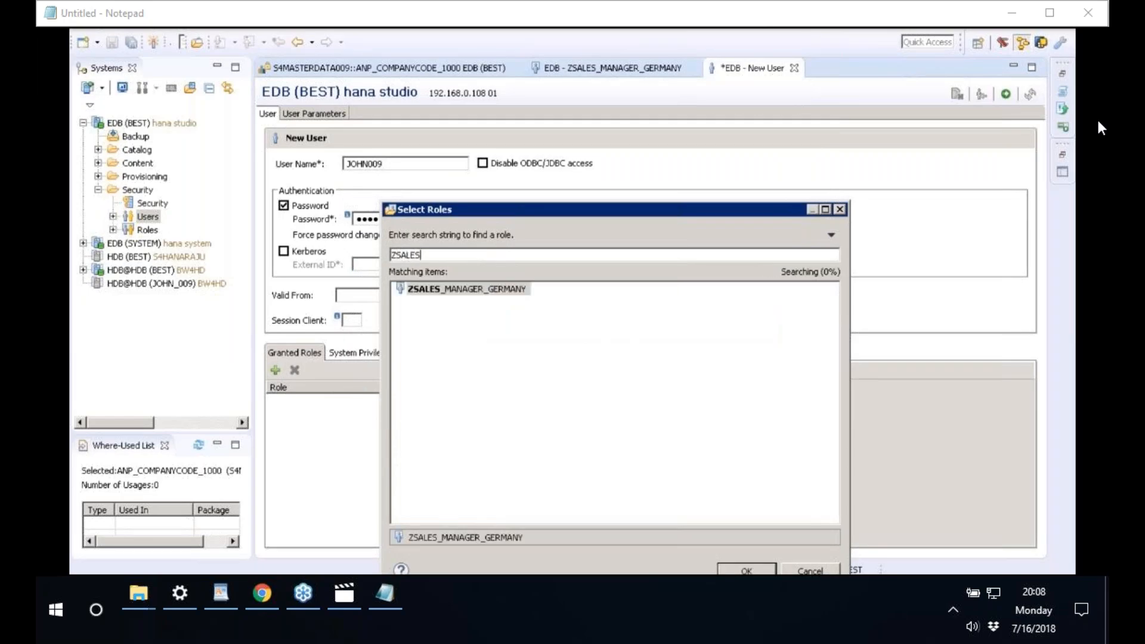
pyautogui.write('_MANAGER_GERMANY')
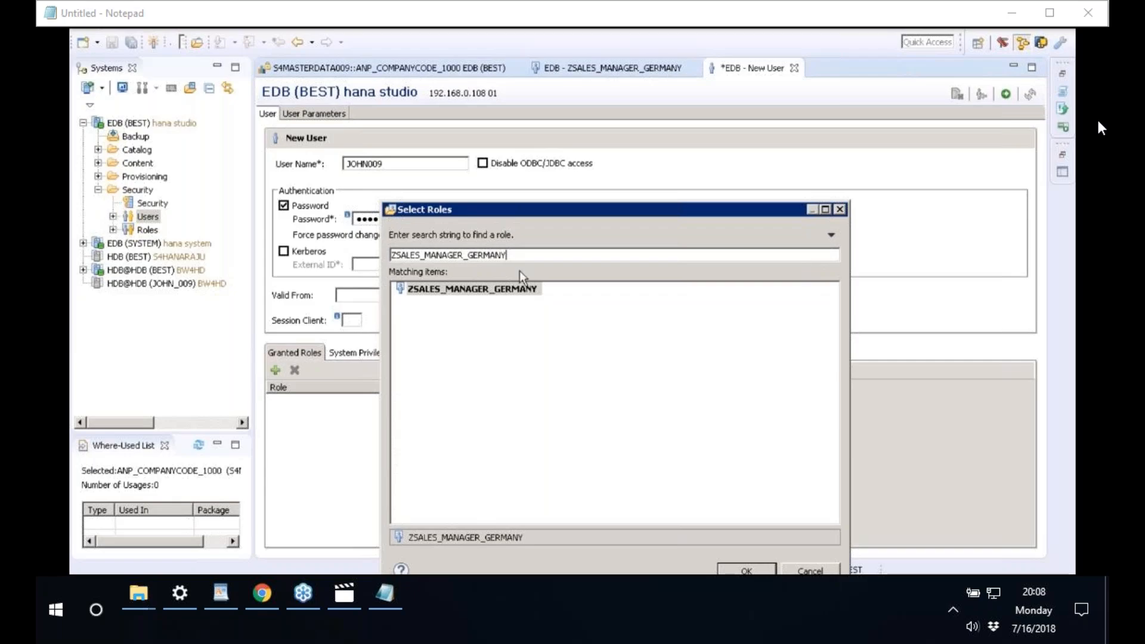
pyautogui.click(477, 292)
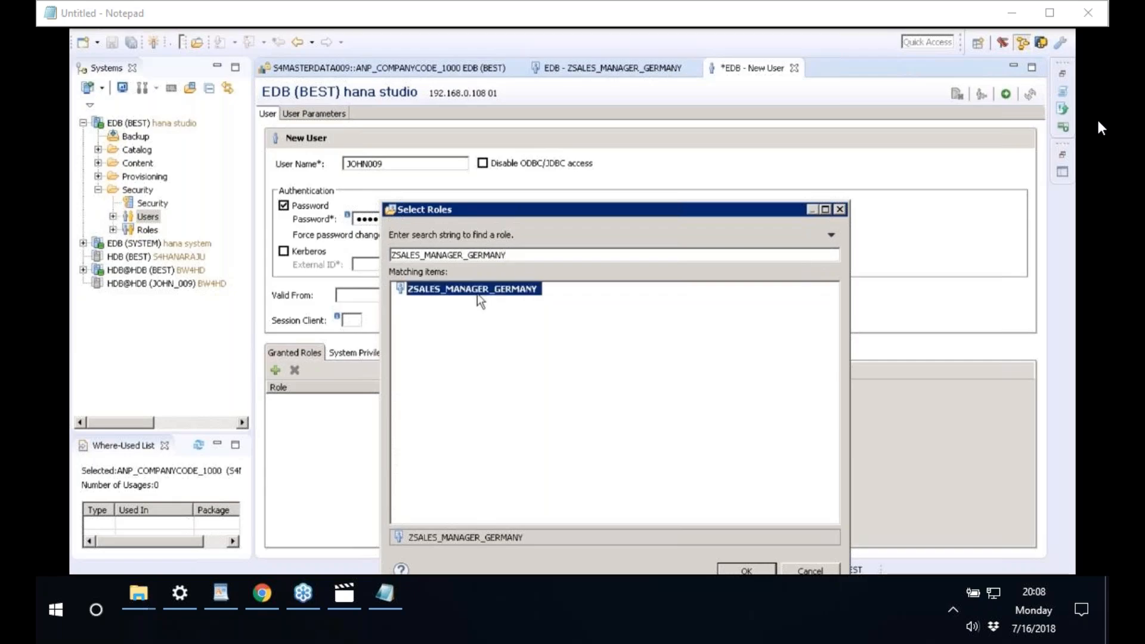
pyautogui.click(755, 571)
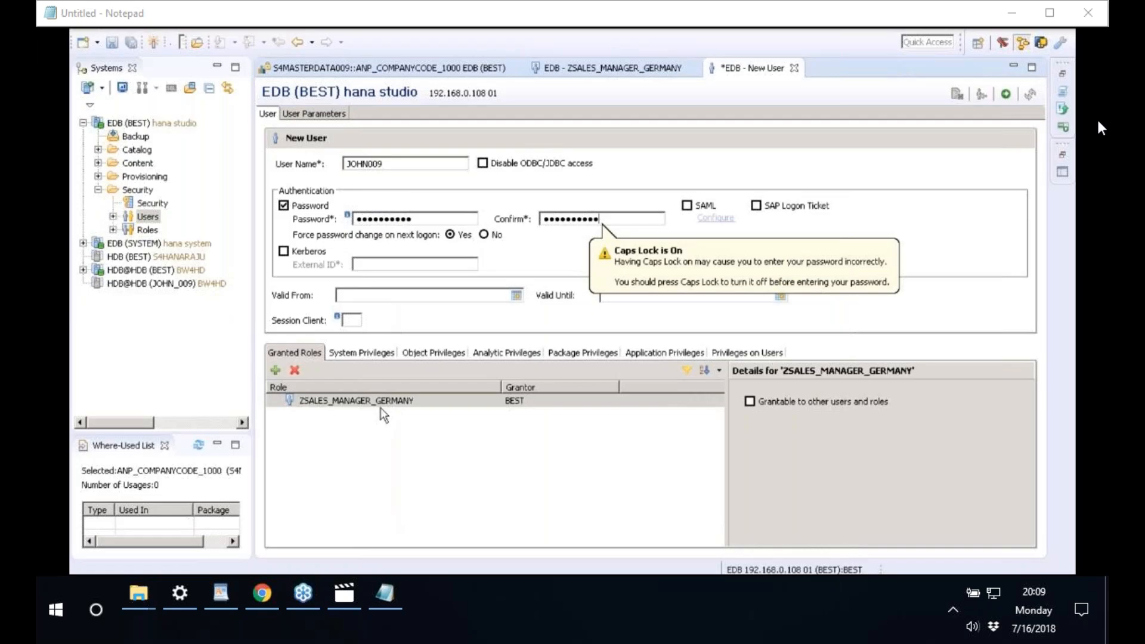
pyautogui.click(593, 256)
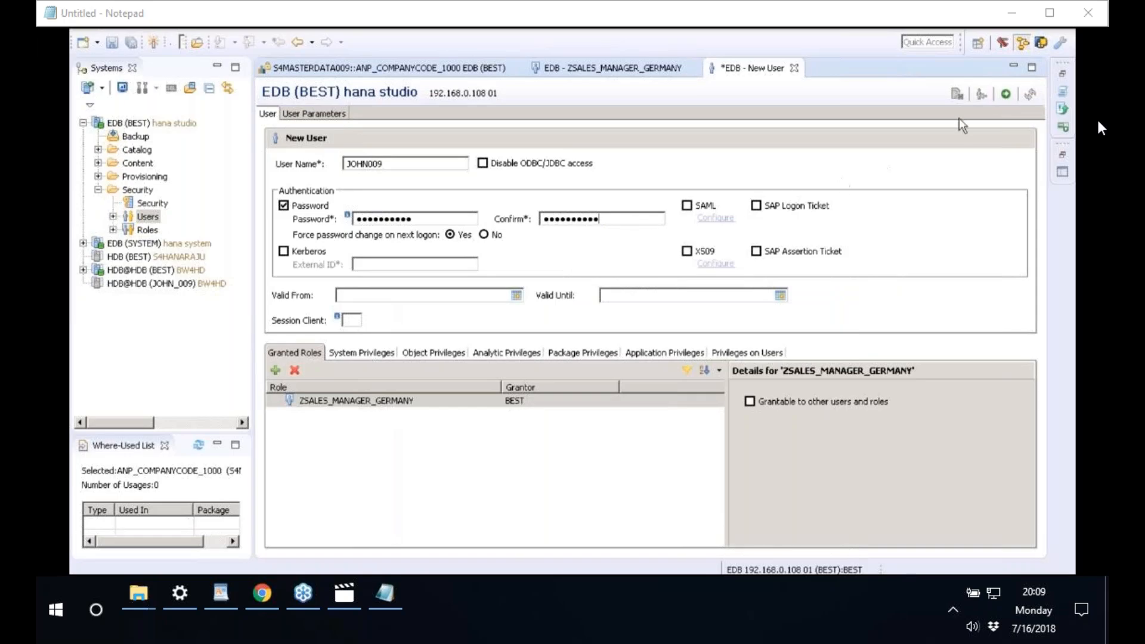
pyautogui.click(1007, 96)
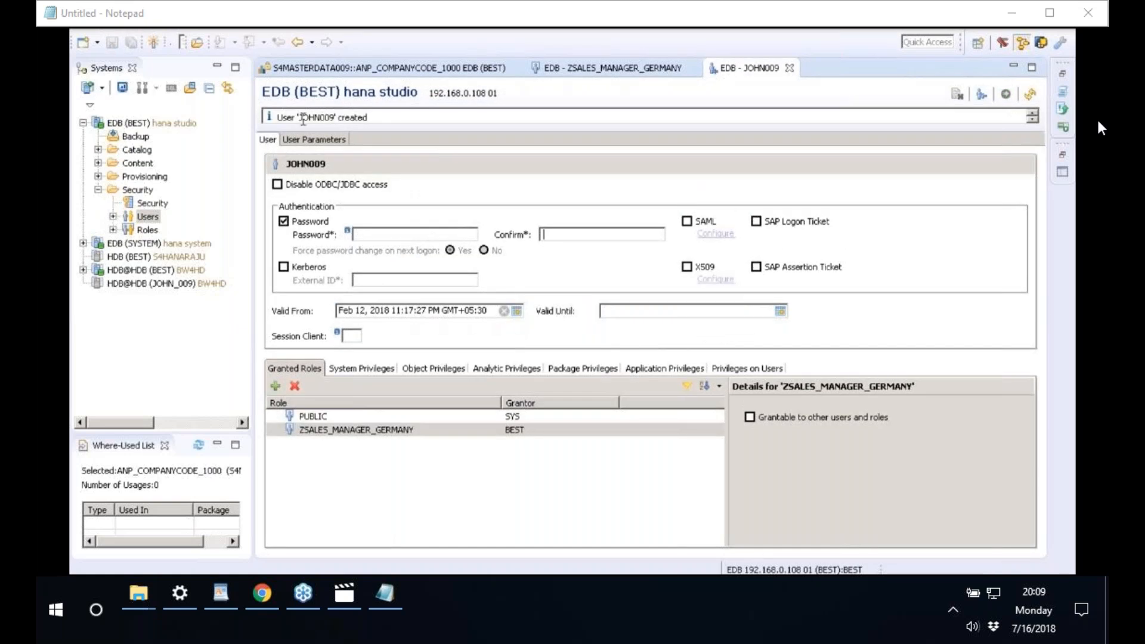
pyautogui.moveTo(300, 117); pyautogui.dragTo(338, 118)
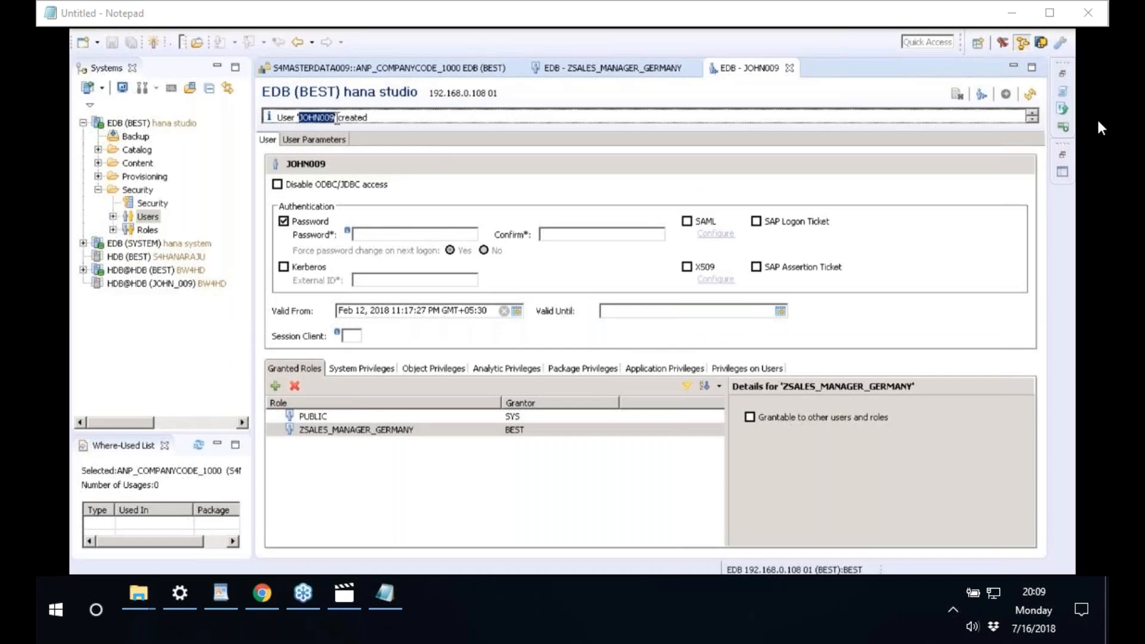
# - Copy the new user name and close all open editors
pyautogui.rightClick(328, 123)
pyautogui.rightClick(485, 69)
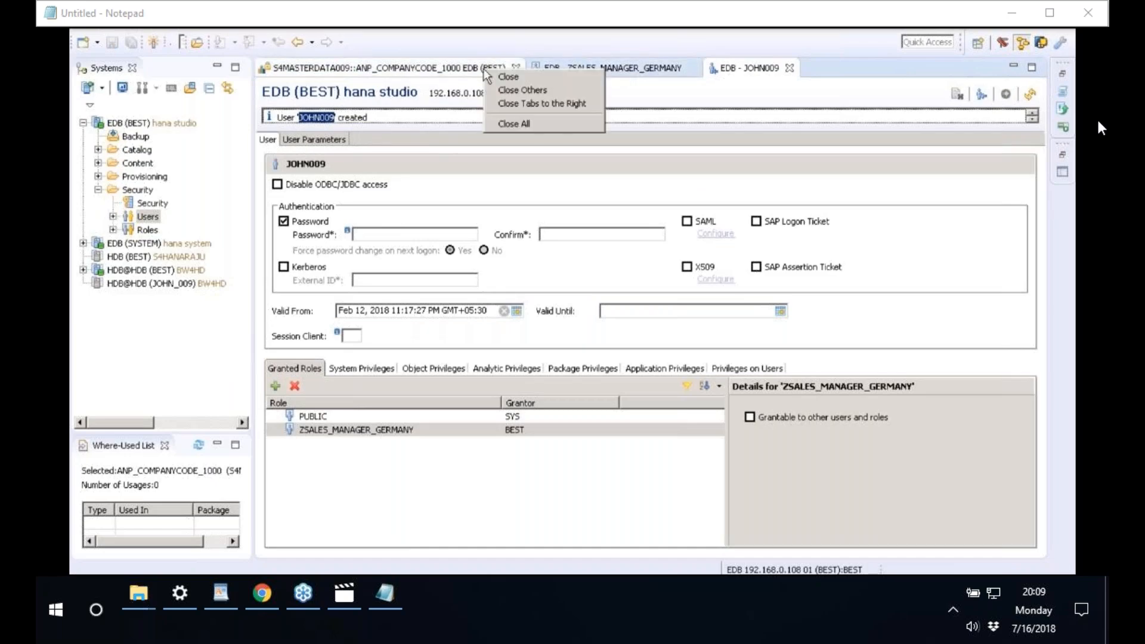
pyautogui.click(522, 123)
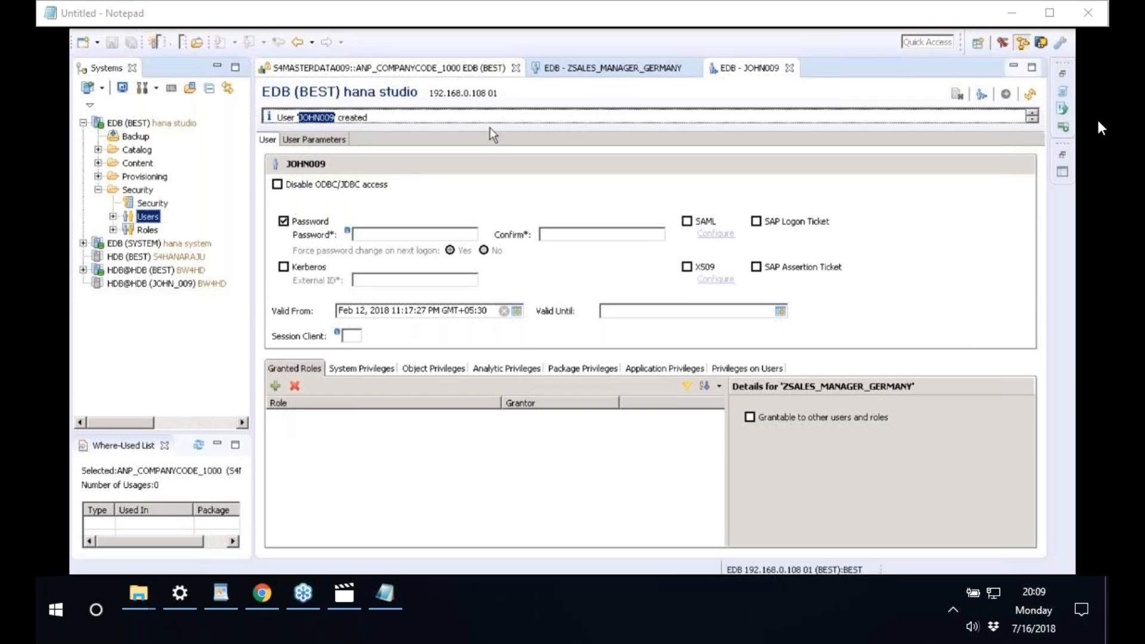
# - Add the EDB (BEST) system under a different user, pasting the user name and entering its password
pyautogui.click(134, 125)
pyautogui.rightClick(135, 125)
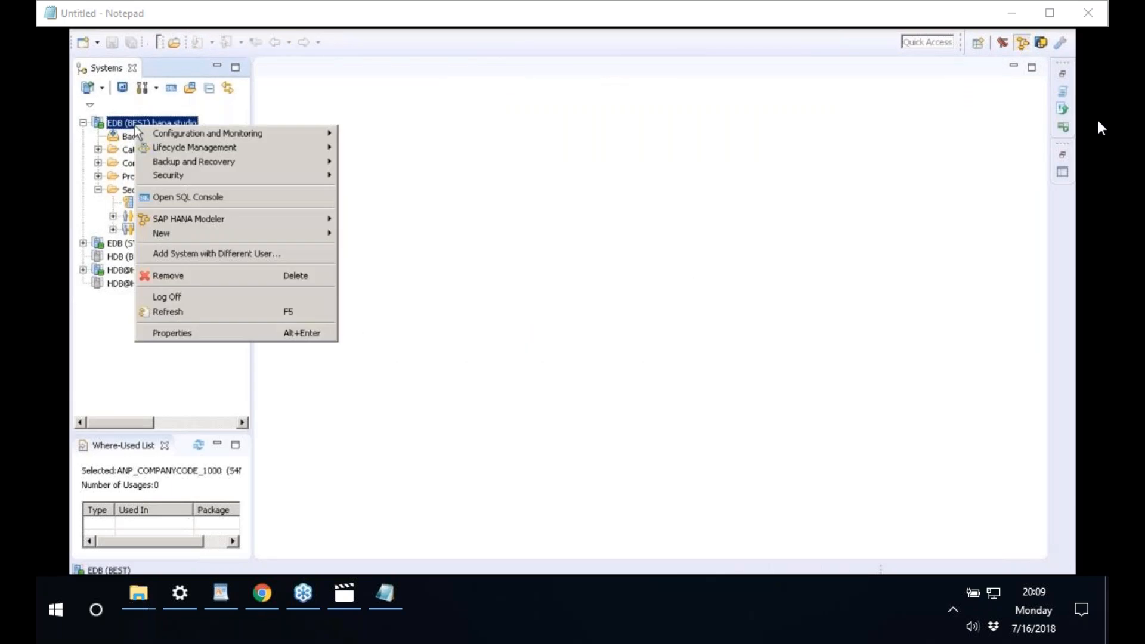
pyautogui.click(202, 259)
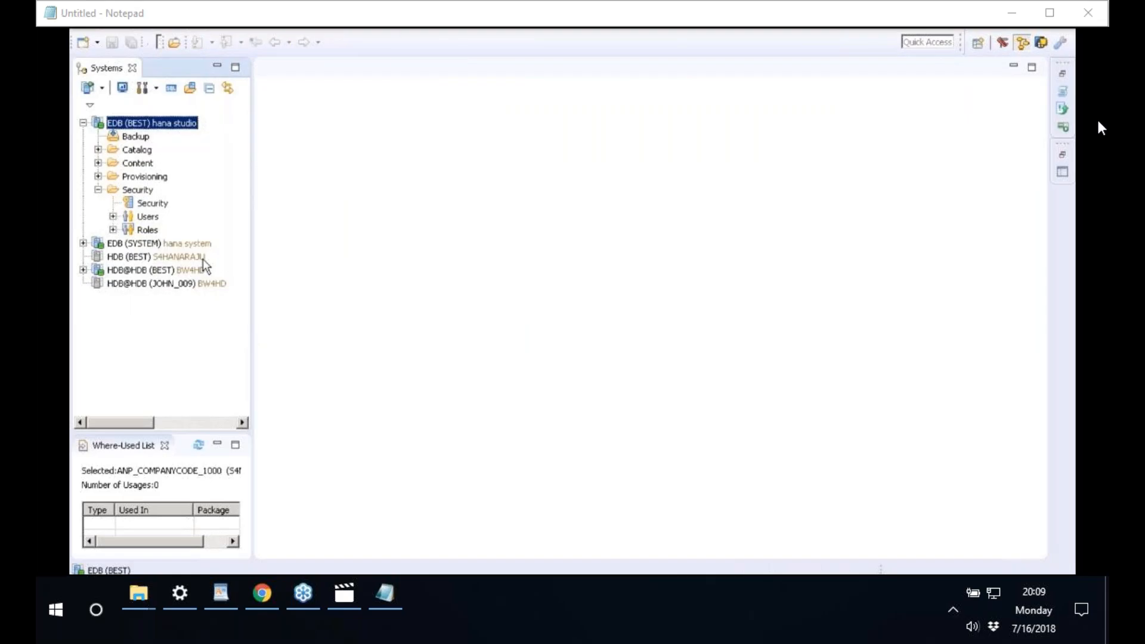
pyautogui.rightClick(504, 158)
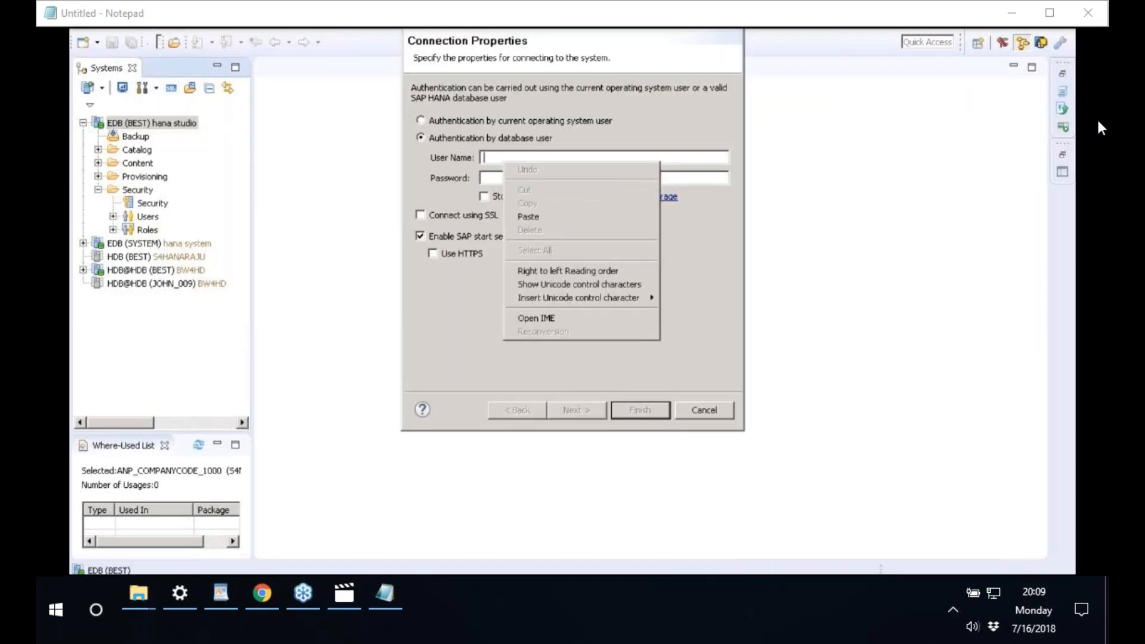
pyautogui.click(524, 205)
pyautogui.click(502, 178)
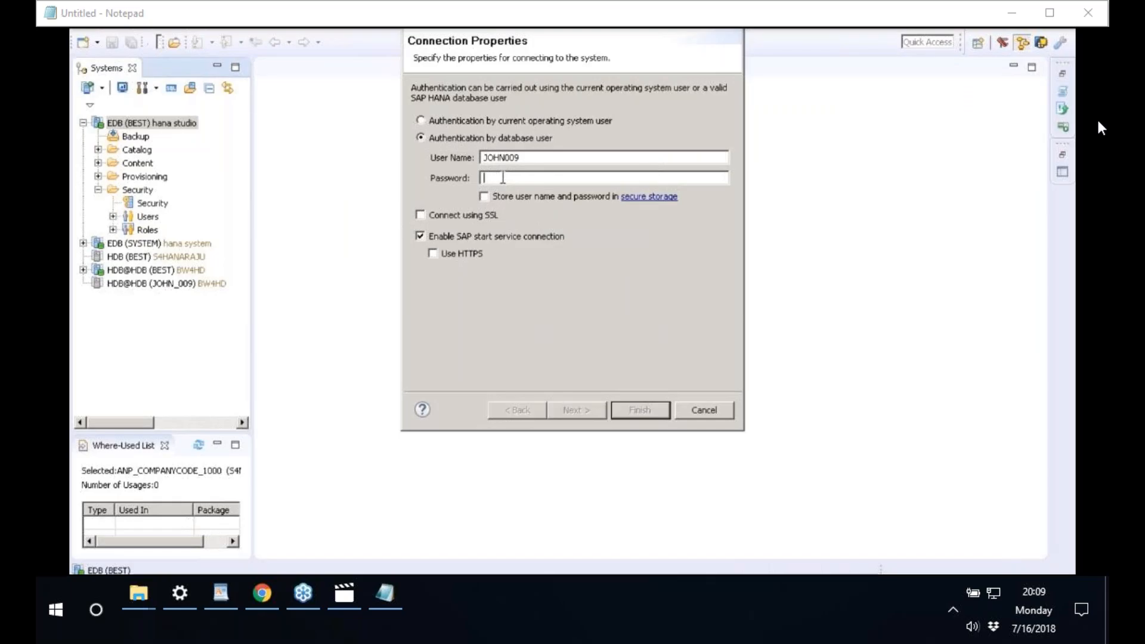
pyautogui.write('•••••••')
pyautogui.click(642, 410)
# - Replace the user's initial password with a new one and confirm the change
pyautogui.click(475, 167)
pyautogui.write('••••••••••')
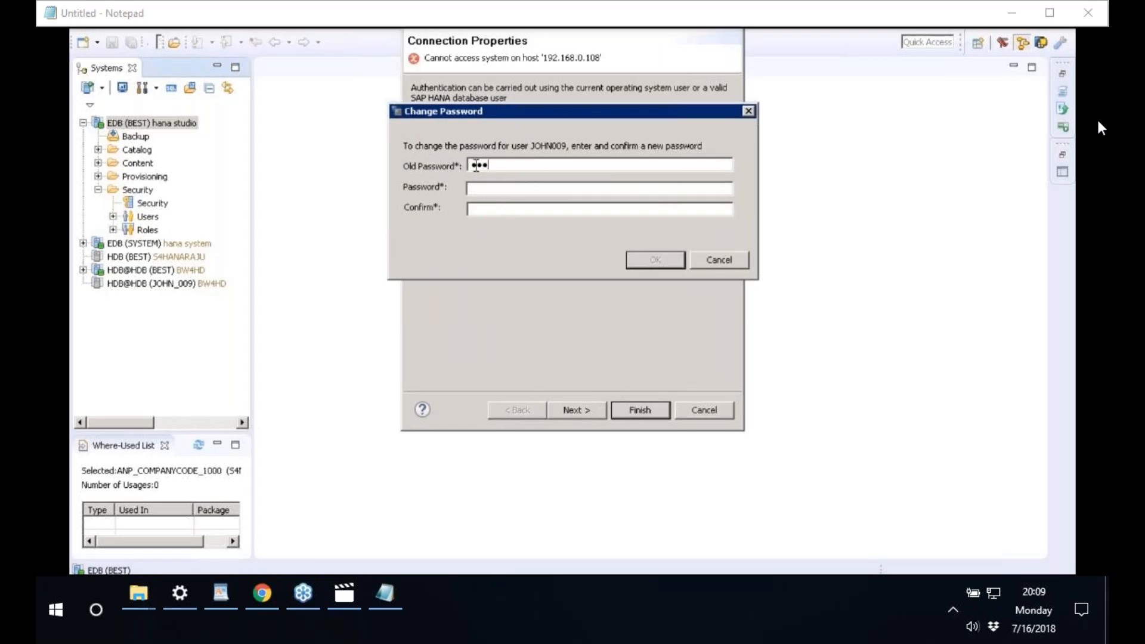
pyautogui.press('Tab')
pyautogui.write('••••••••••••')
pyautogui.press('Tab')
pyautogui.write('••••••••••')
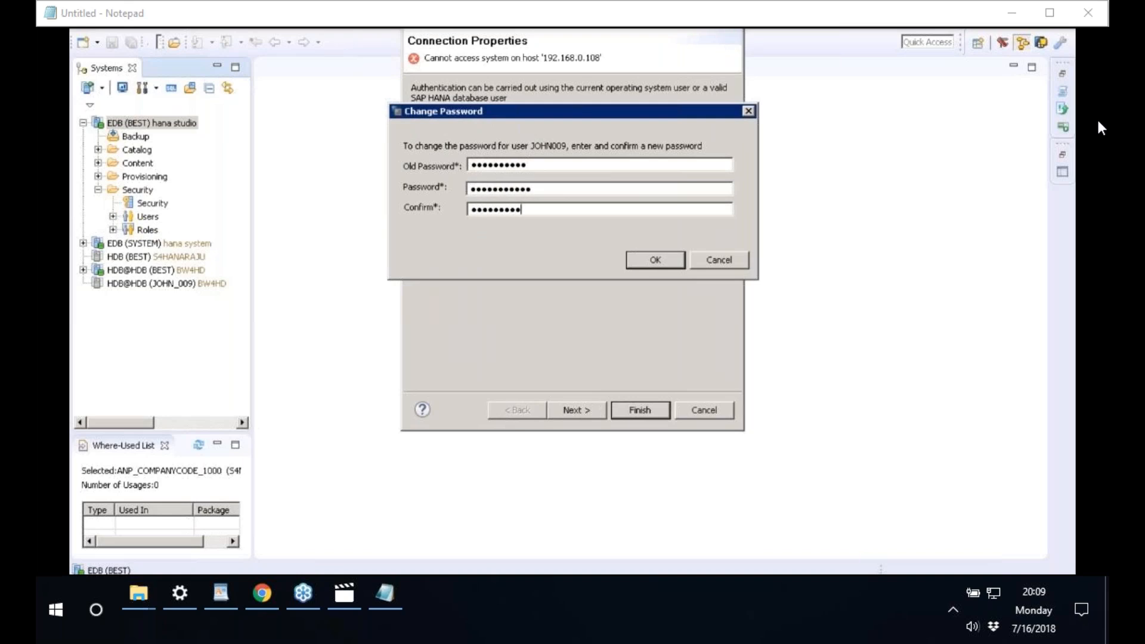
pyautogui.write('••')
pyautogui.click(648, 259)
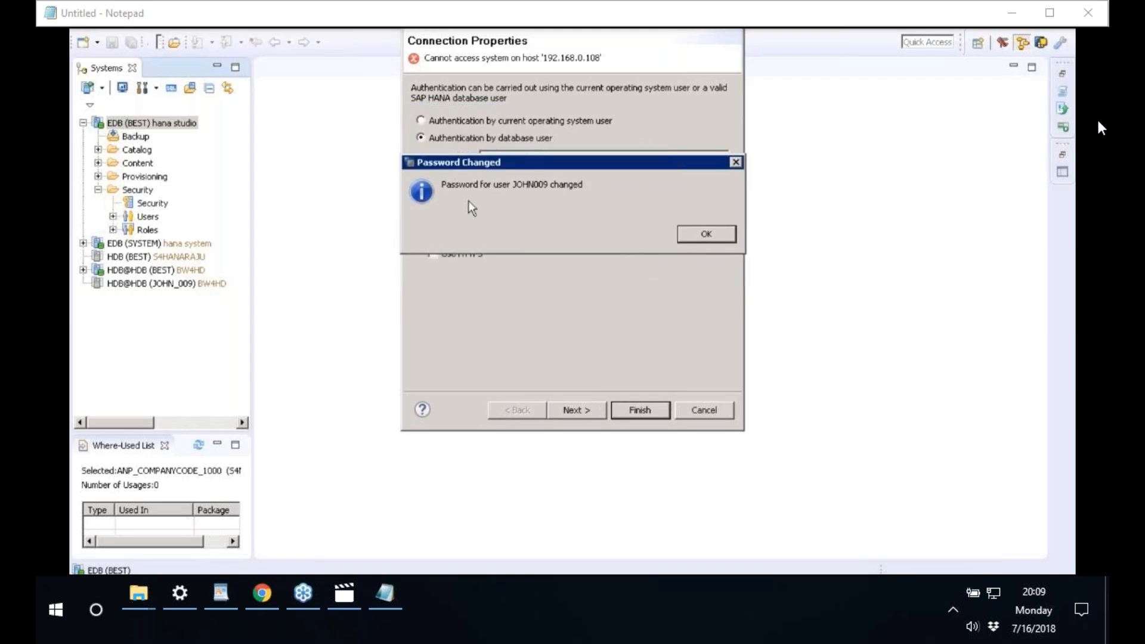
pyautogui.click(707, 233)
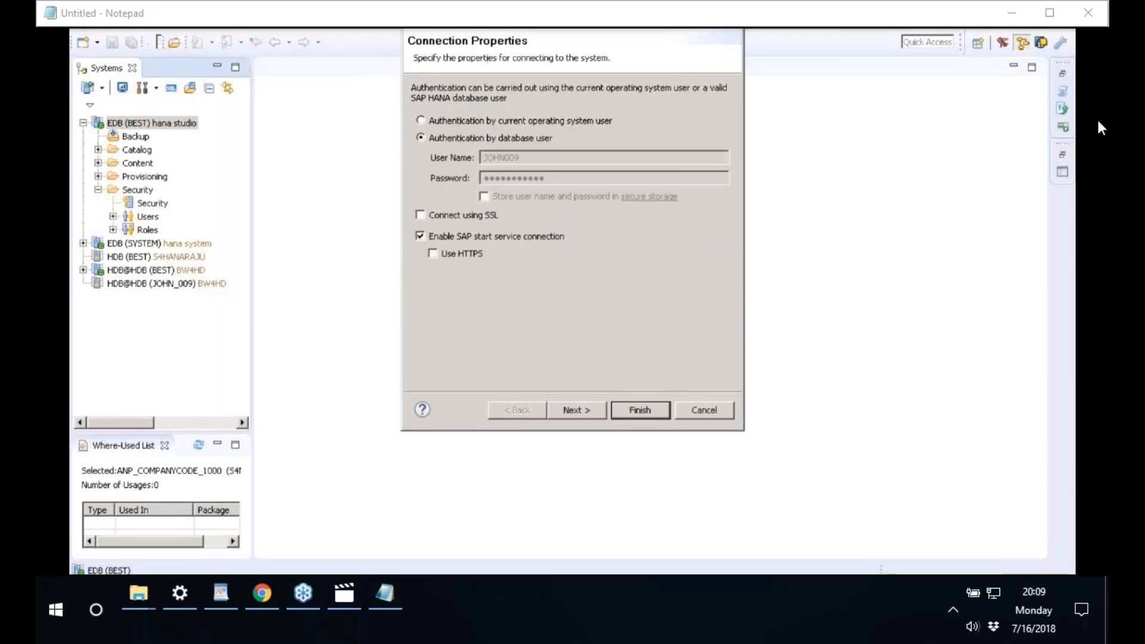
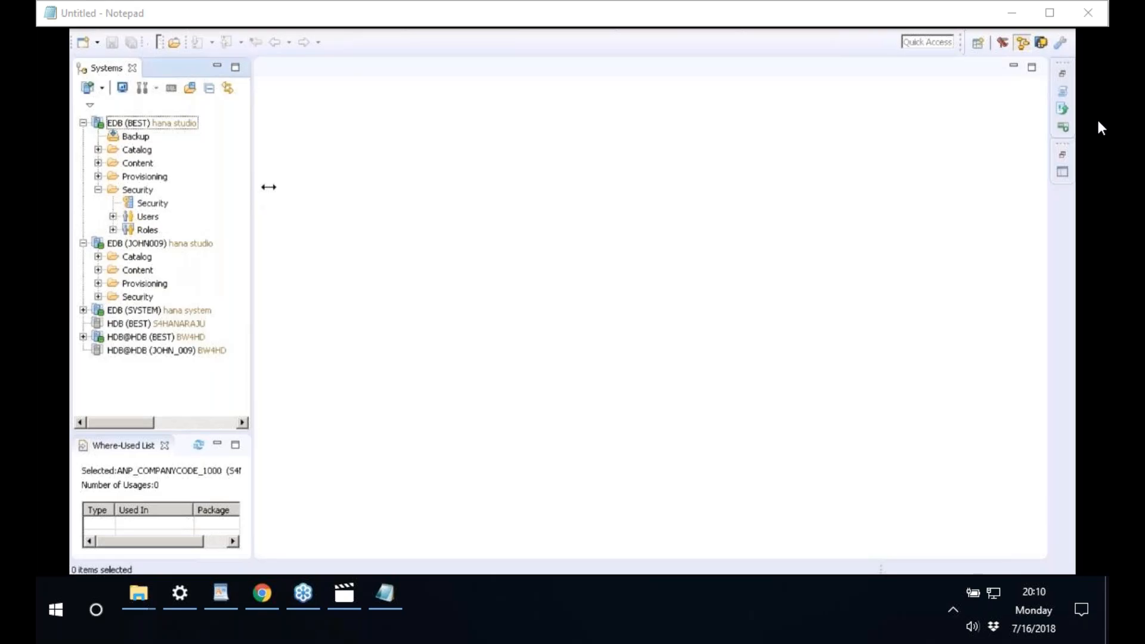
# - Widen the Systems view and pick AN_PA_ACTUAL under S4MASTERDATA009 > Analytic Views for preview
pyautogui.moveTo(268, 187); pyautogui.dragTo(432, 159)
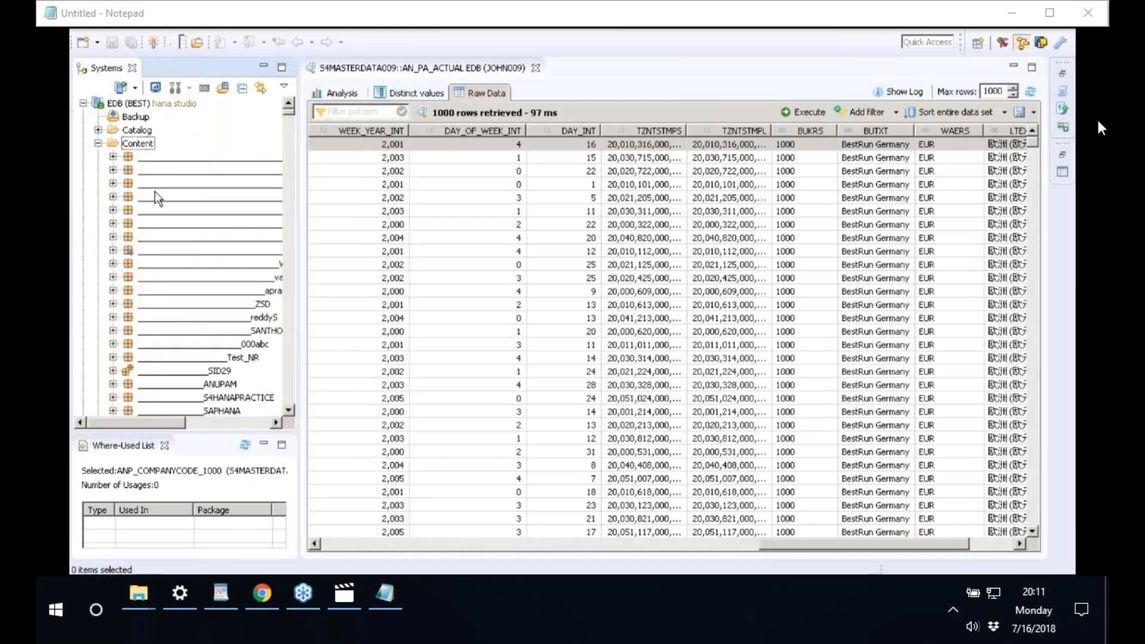
pyautogui.click(158, 197)
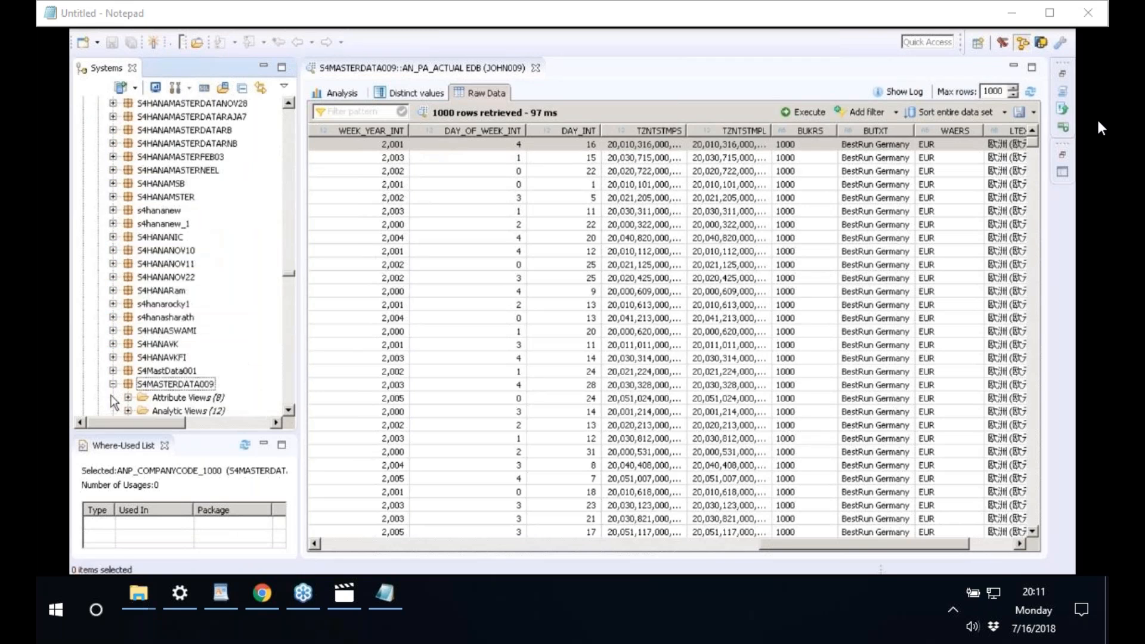
pyautogui.scroll(-4, 137, 260)
pyautogui.click(128, 251)
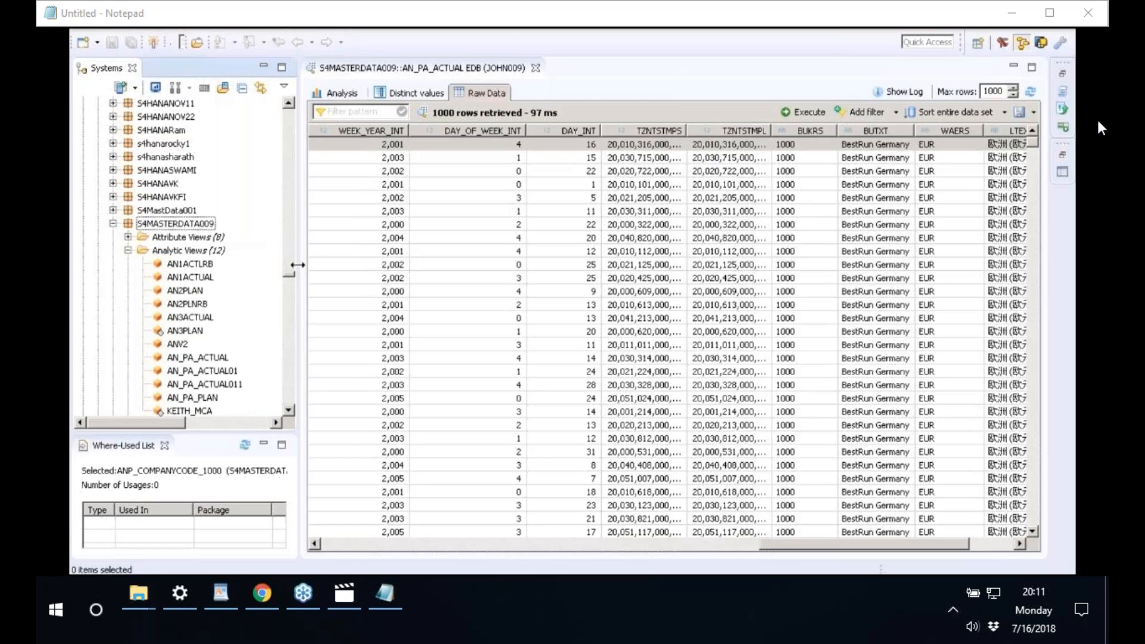
pyautogui.moveTo(298, 264); pyautogui.dragTo(433, 261)
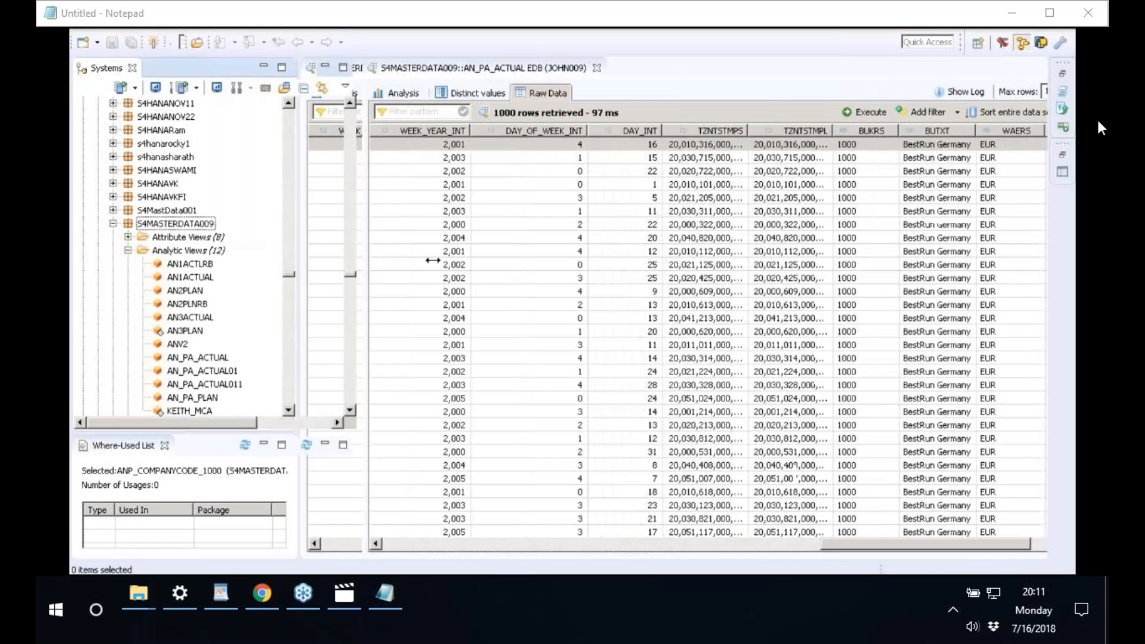
pyautogui.moveTo(432, 261); pyautogui.dragTo(432, 261)
pyautogui.click(203, 340)
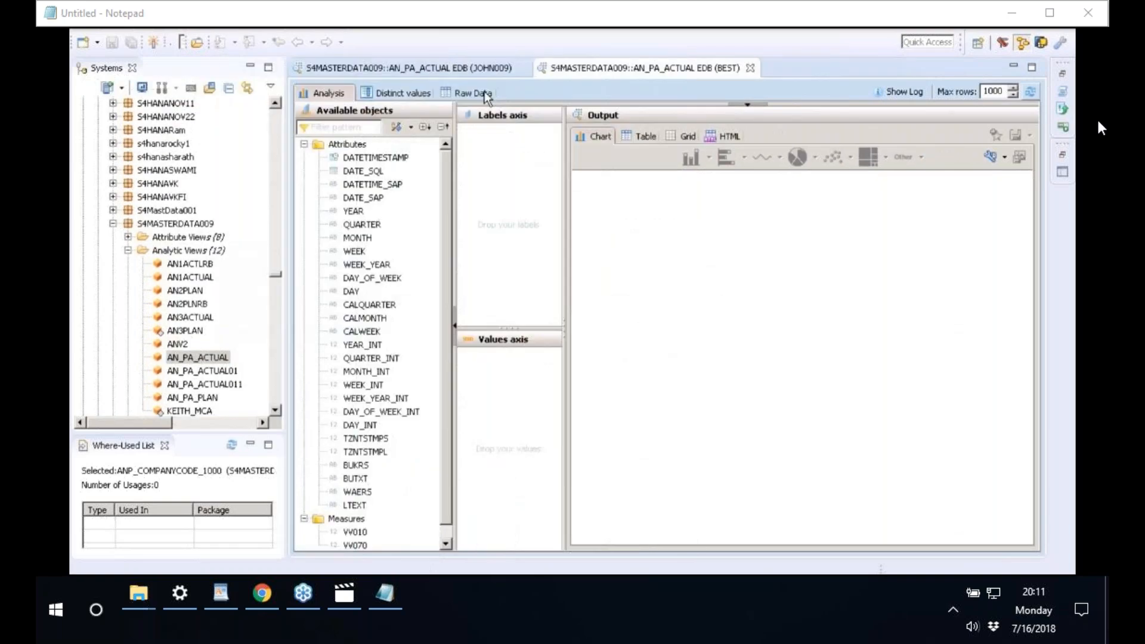
# - Show the AN_PA_ACTUAL preview's raw data rows and widen the result area
pyautogui.click(473, 93)
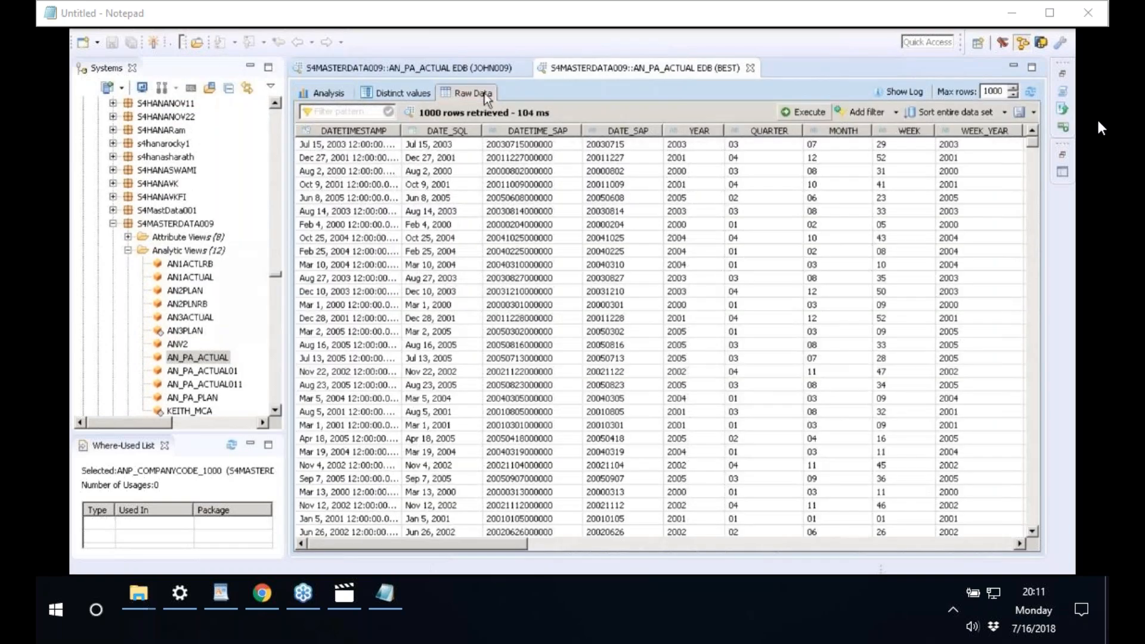
pyautogui.click(676, 544)
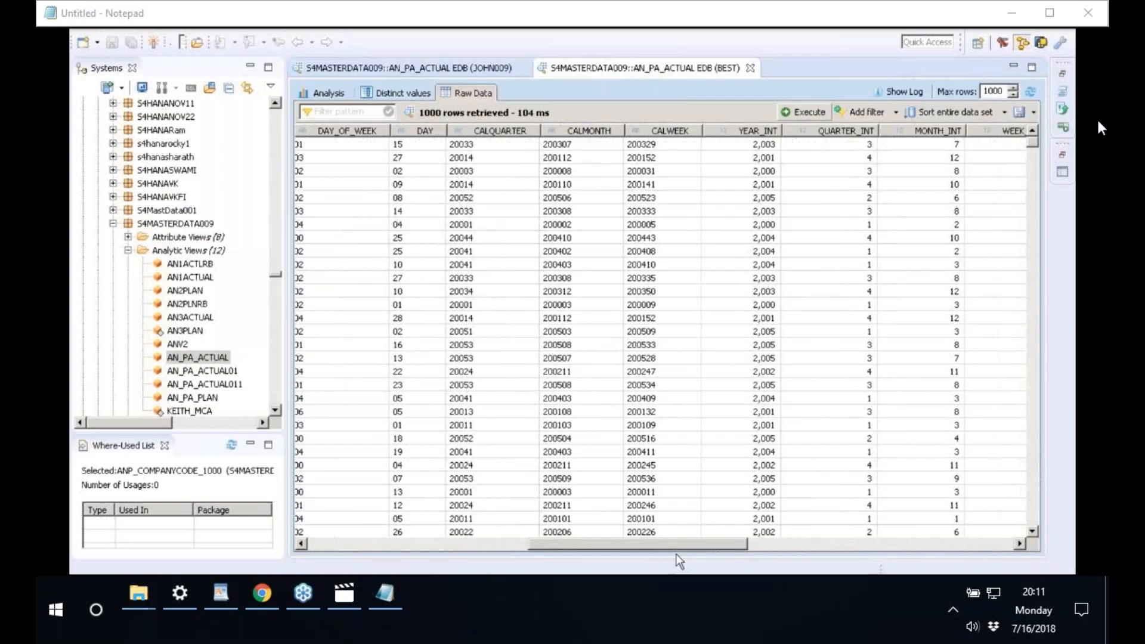
pyautogui.moveTo(675, 553); pyautogui.dragTo(858, 550)
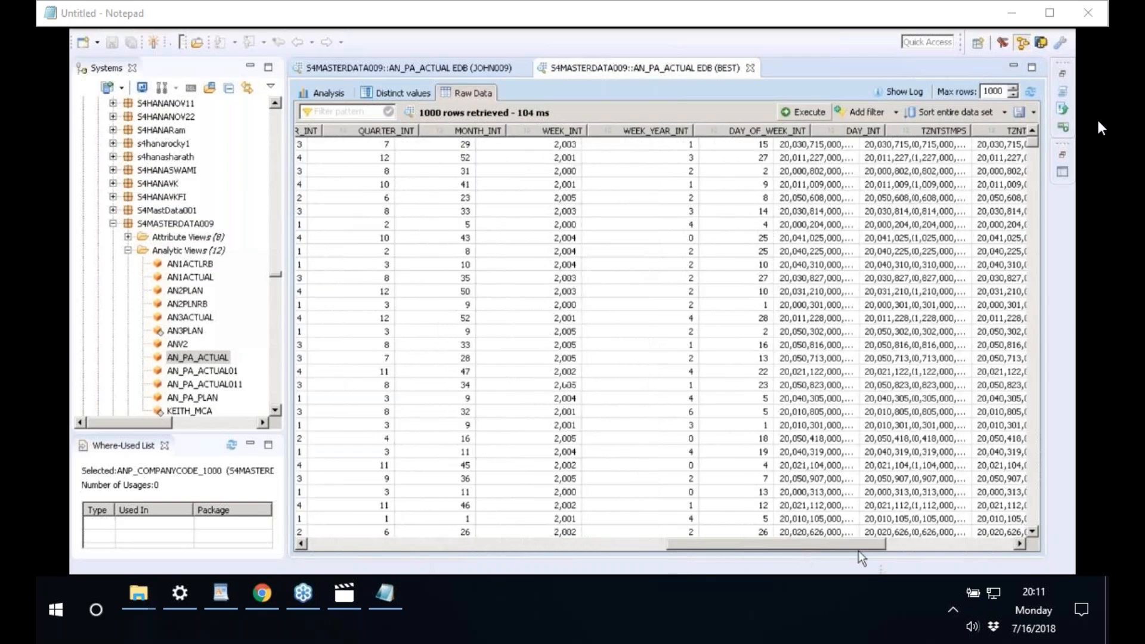
pyautogui.moveTo(857, 550); pyautogui.dragTo(907, 550)
# - List distinct BUKRS values and review row counts for company codes 1000, 3000, 2400, 6000
pyautogui.rightClick(920, 144)
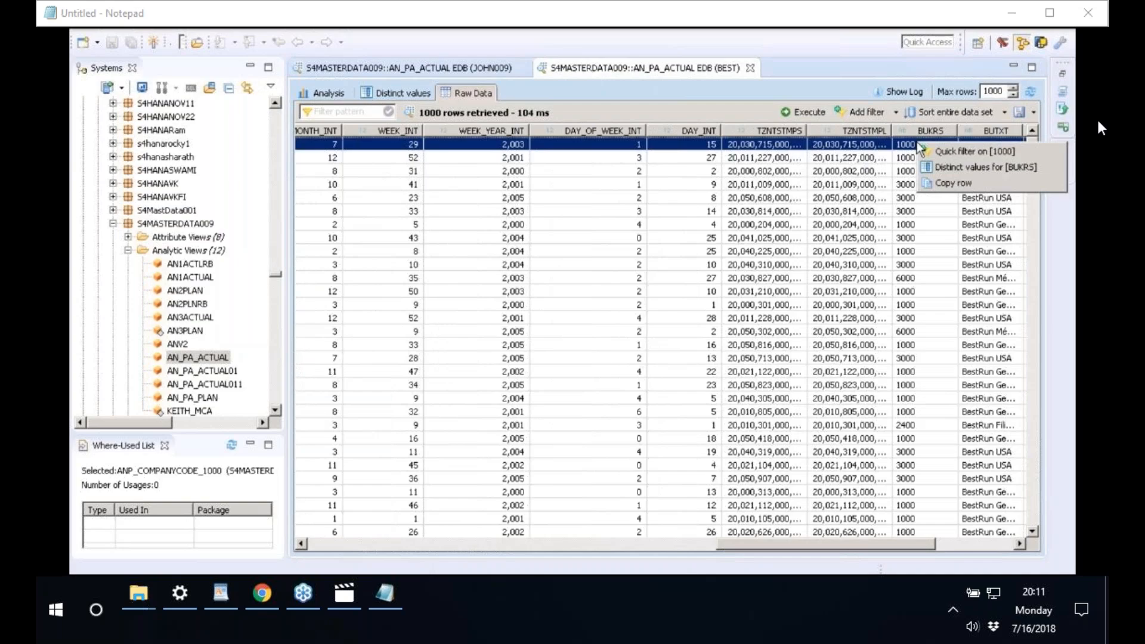
pyautogui.click(950, 167)
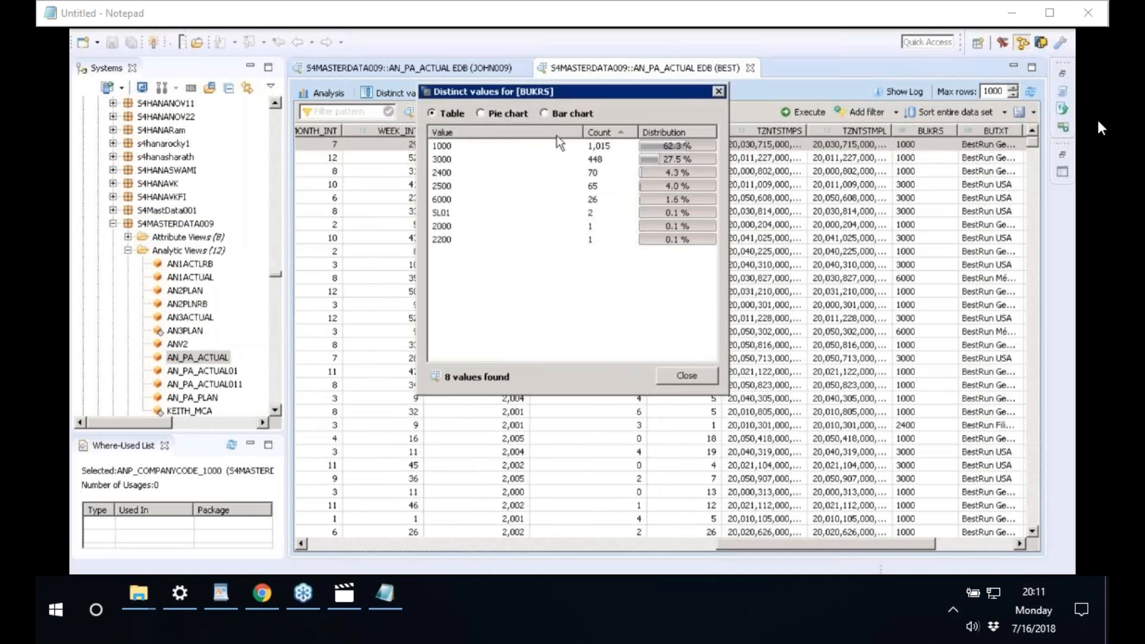
pyautogui.click(468, 149)
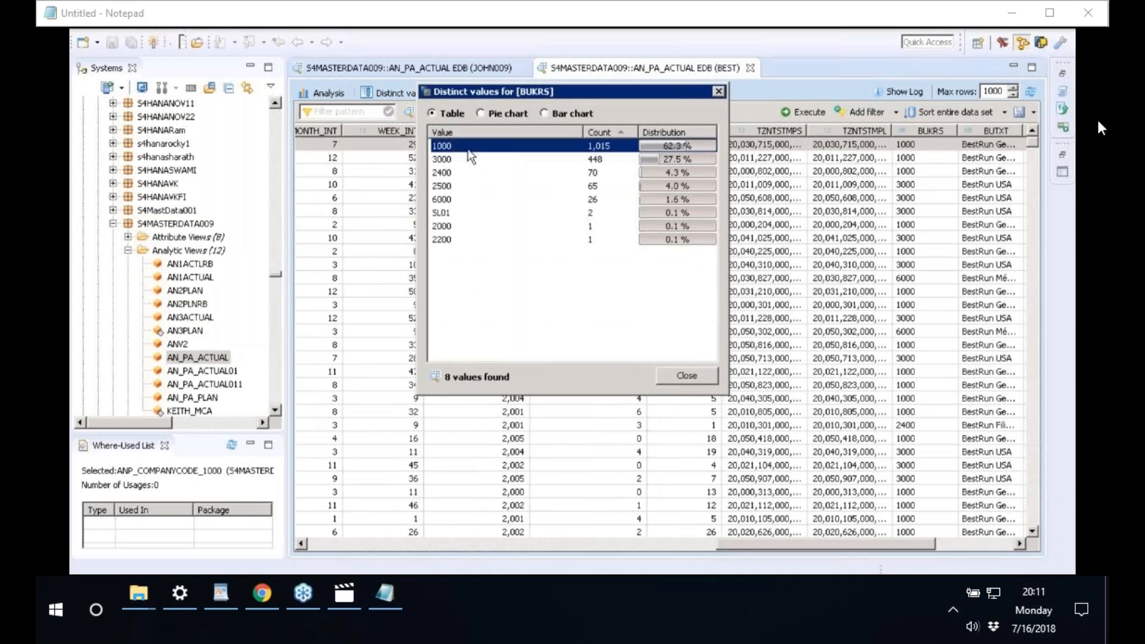
pyautogui.click(458, 159)
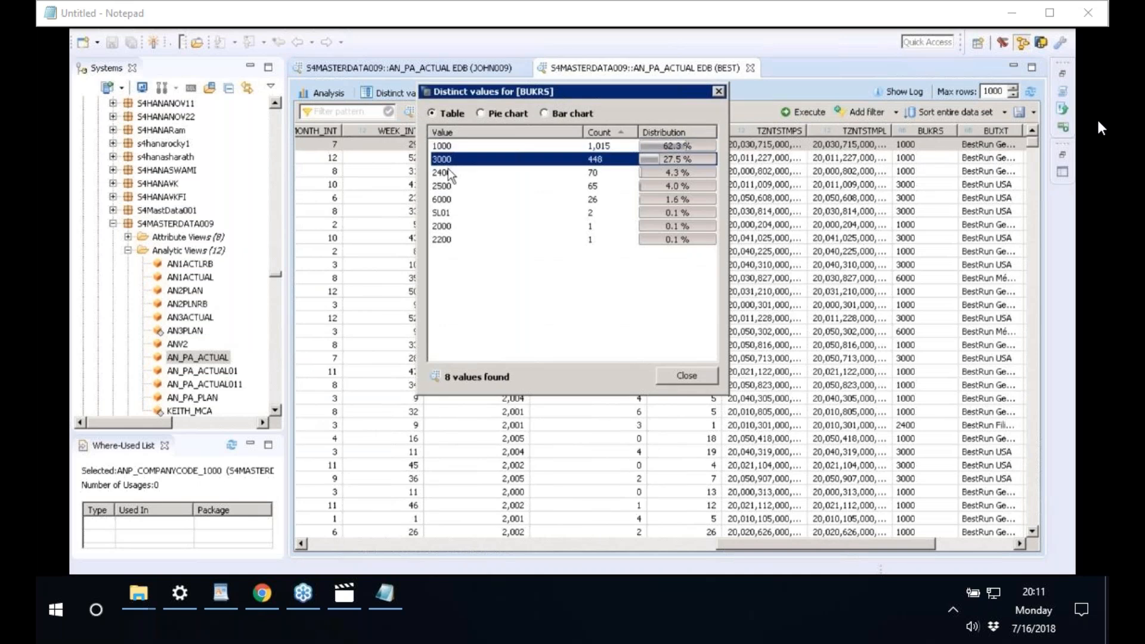
pyautogui.click(449, 173)
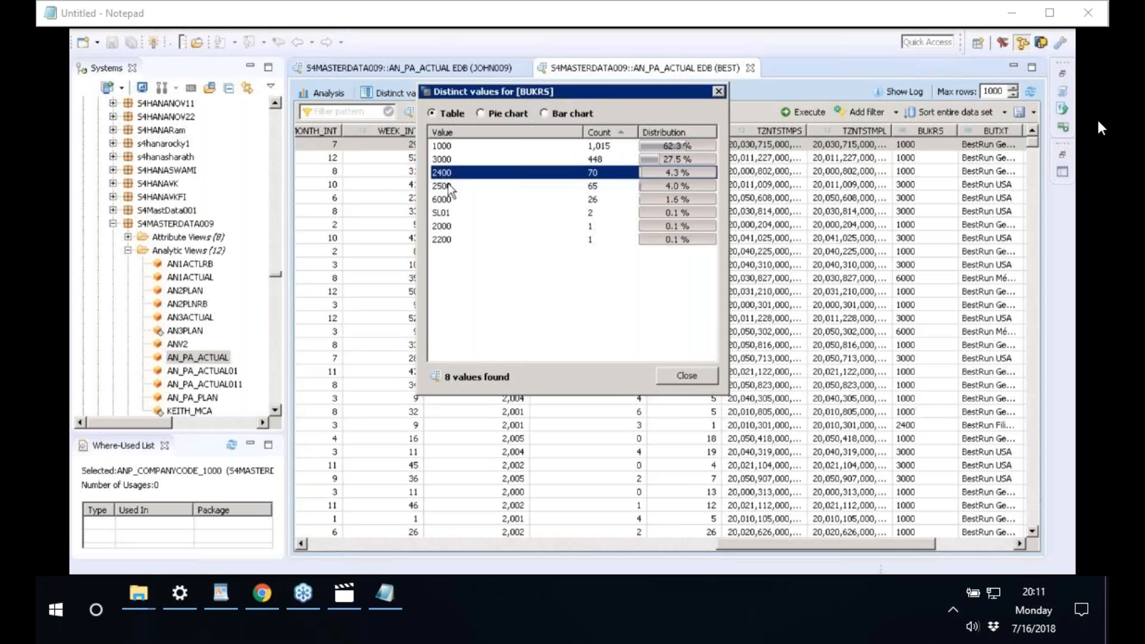
pyautogui.press('Down')
pyautogui.press('Down')
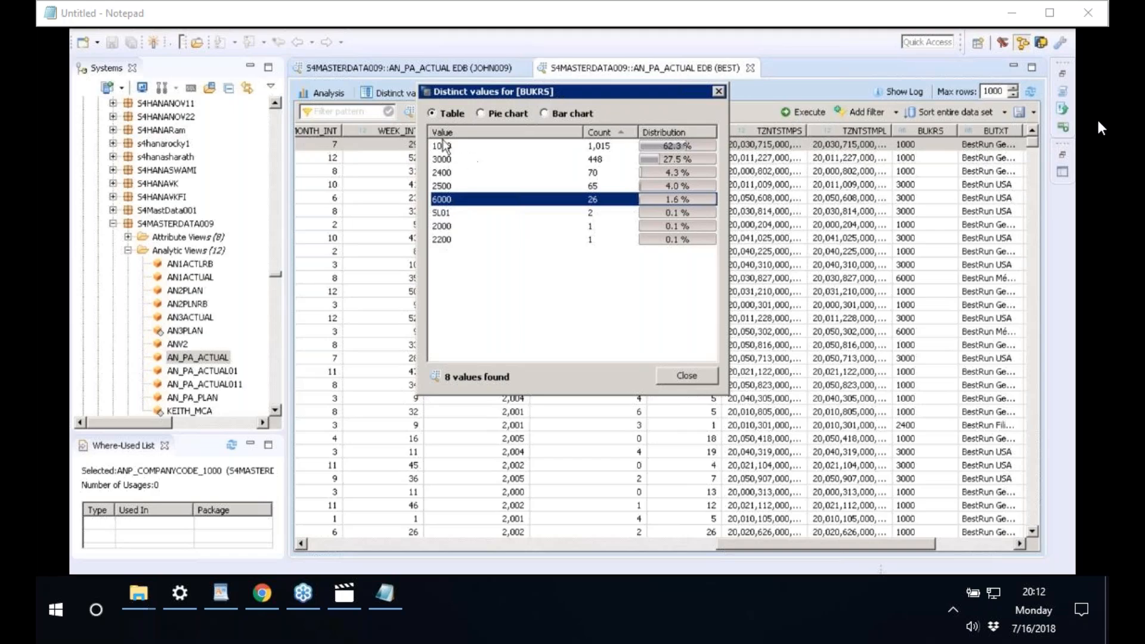
pyautogui.click(686, 376)
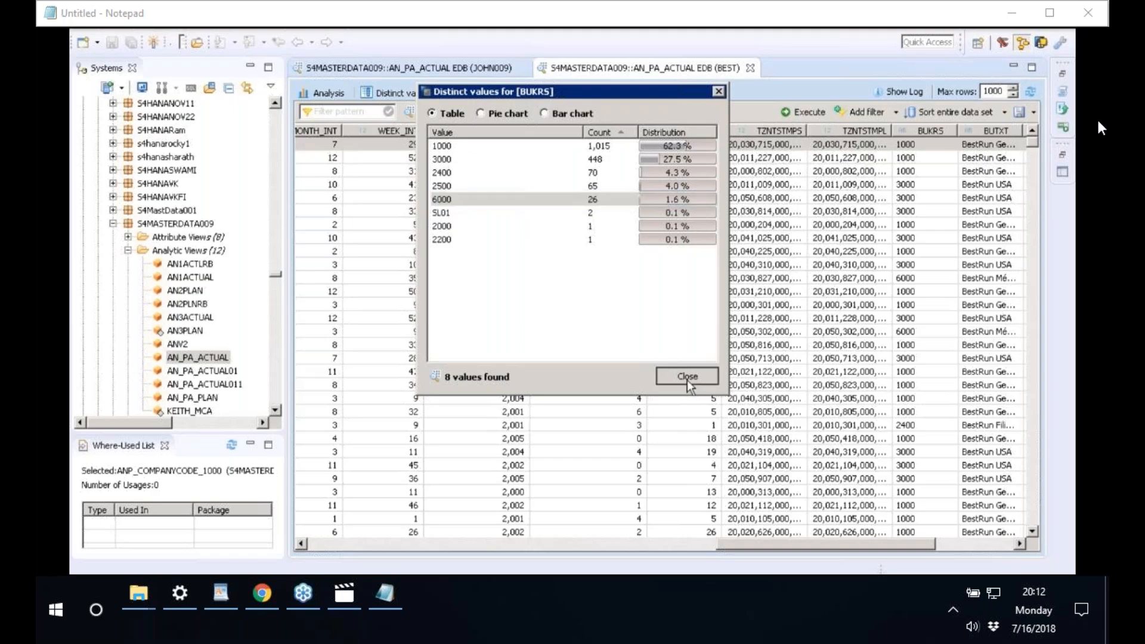
pyautogui.click(276, 278)
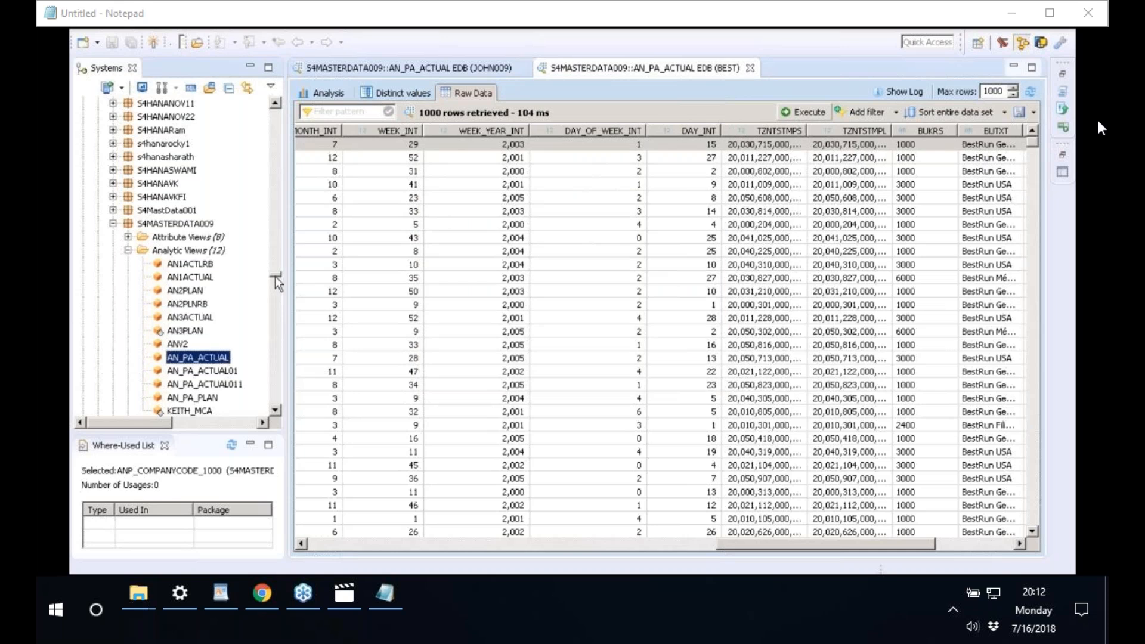
# - Collapse EDB (BEST) and open the raw data preview of AN_PA_ACTUAL under EDB (JOHN009)
pyautogui.moveTo(275, 276); pyautogui.dragTo(274, 111)
pyautogui.click(82, 104)
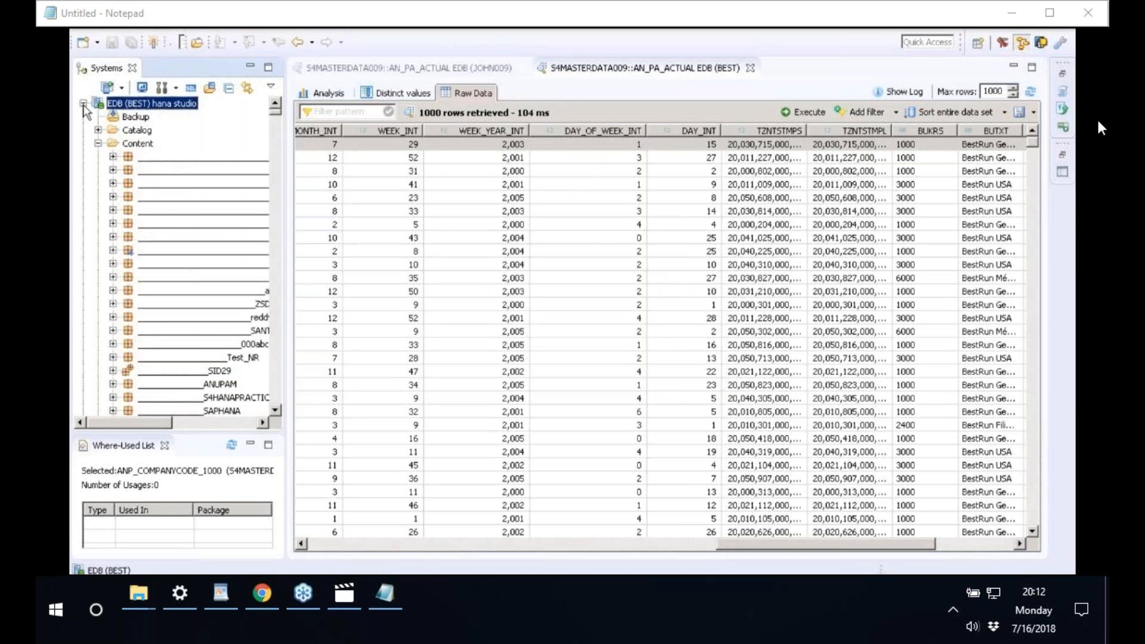
pyautogui.click(83, 104)
pyautogui.rightClick(199, 278)
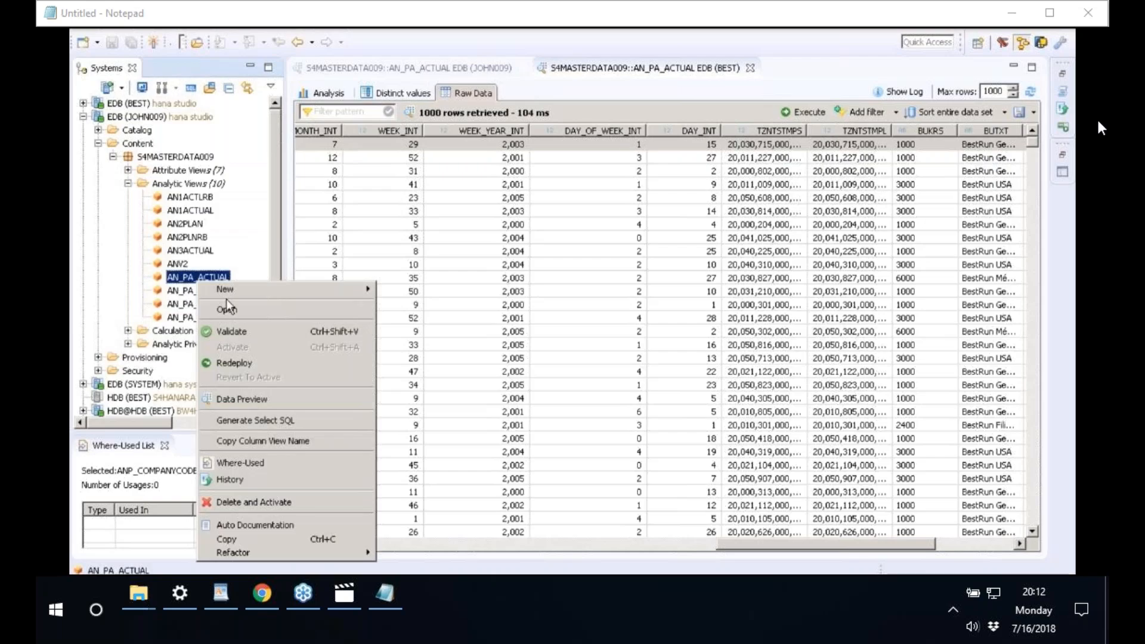
pyautogui.click(227, 300)
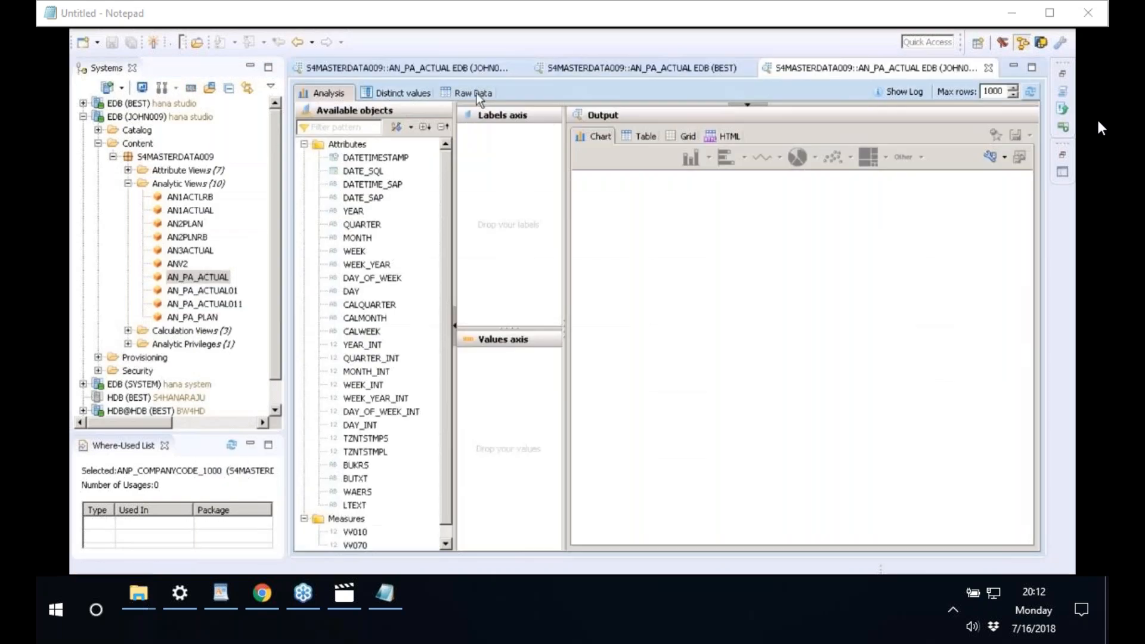
pyautogui.click(475, 93)
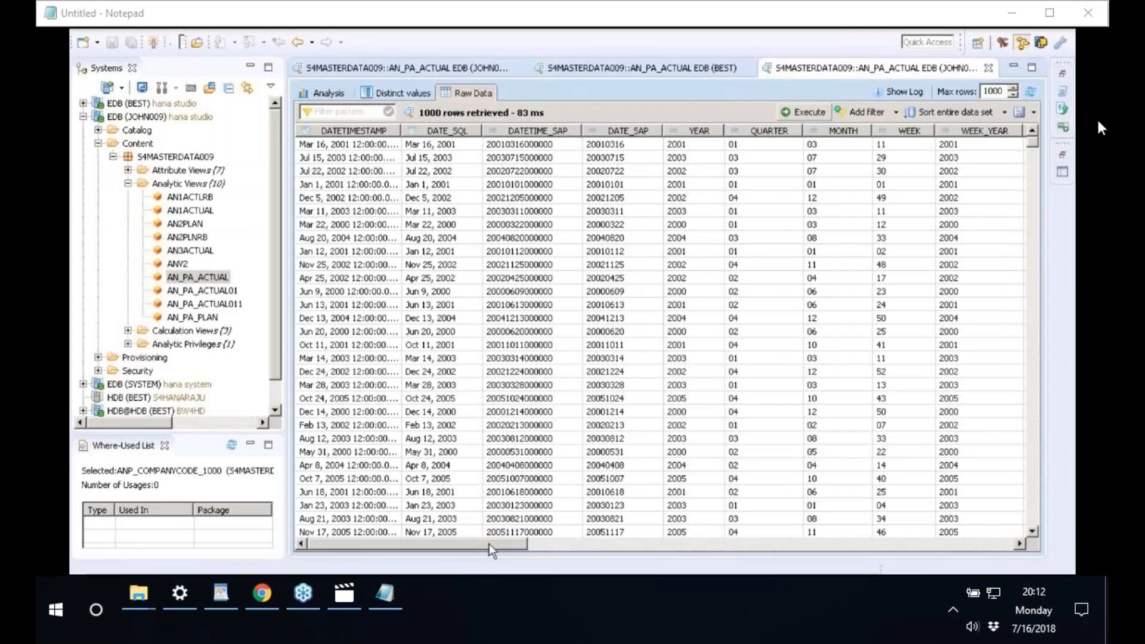
pyautogui.moveTo(489, 543); pyautogui.dragTo(833, 552)
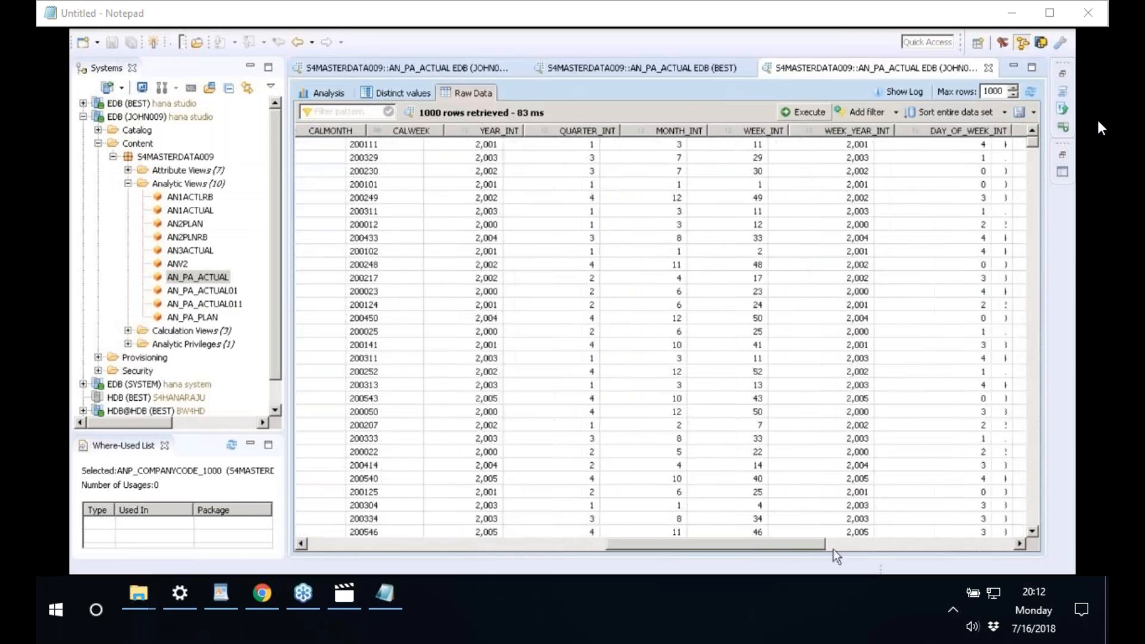
pyautogui.click(832, 549)
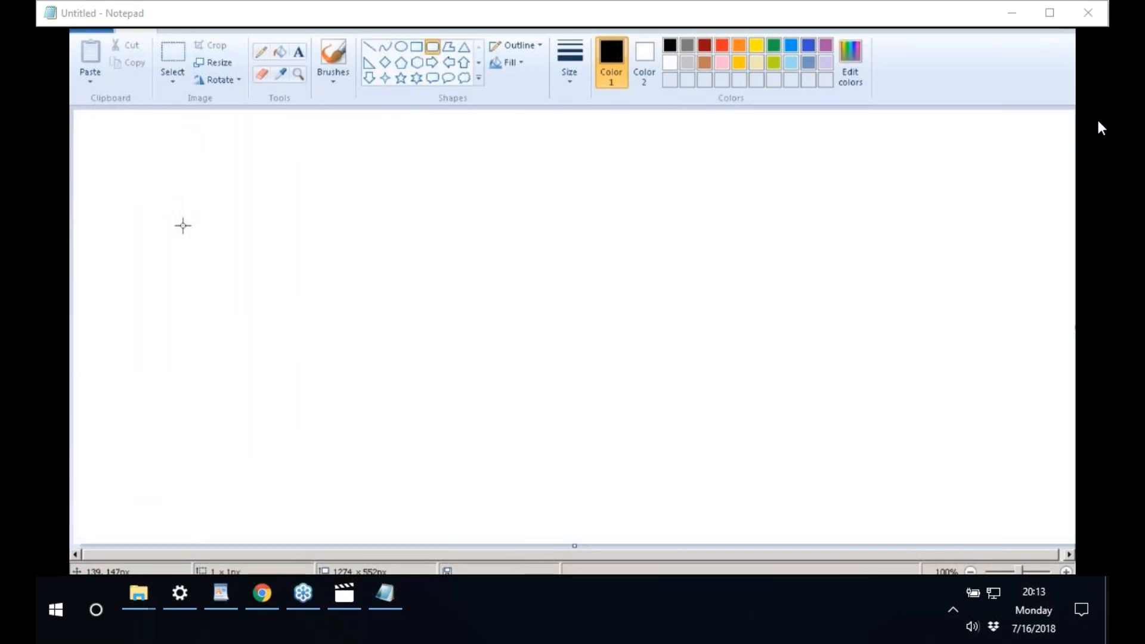
# - Draw a blue rounded rectangle listing the currencies INR, GBP and USD
pyautogui.moveTo(182, 225); pyautogui.dragTo(315, 398)
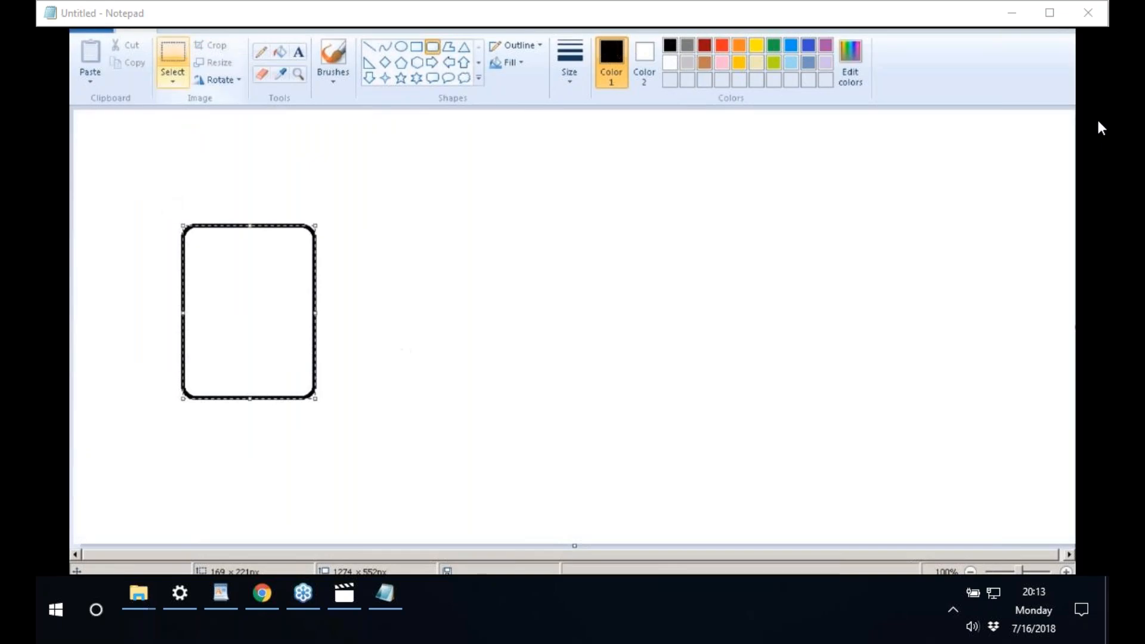
pyautogui.hotkey('ctrl', 'z')
pyautogui.click(808, 46)
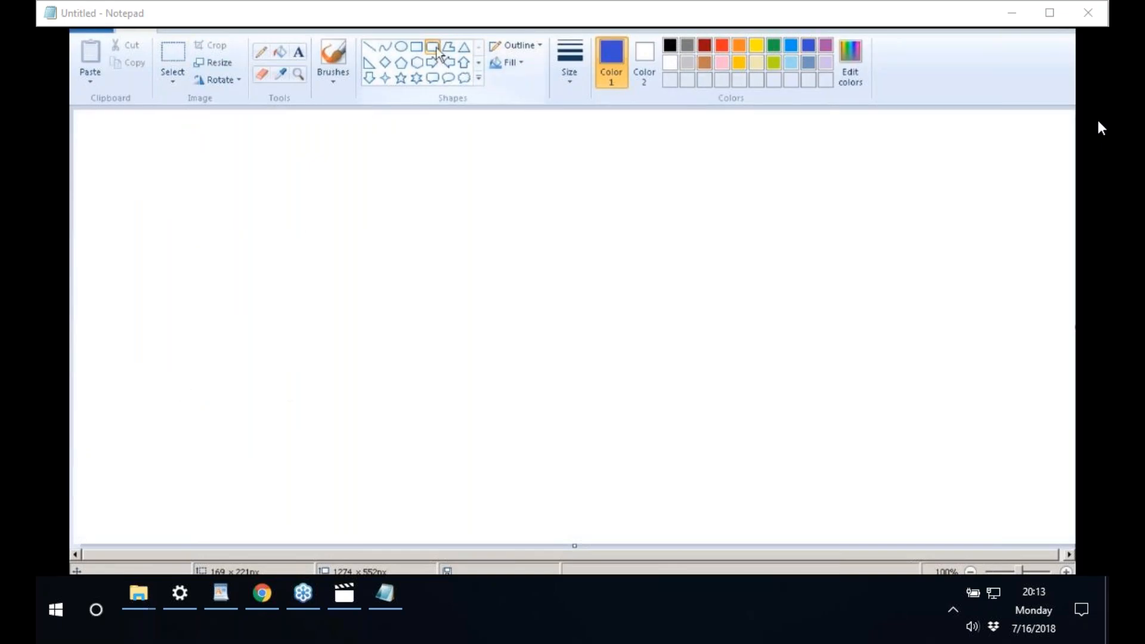
pyautogui.moveTo(181, 217); pyautogui.dragTo(322, 383)
pyautogui.click(298, 52)
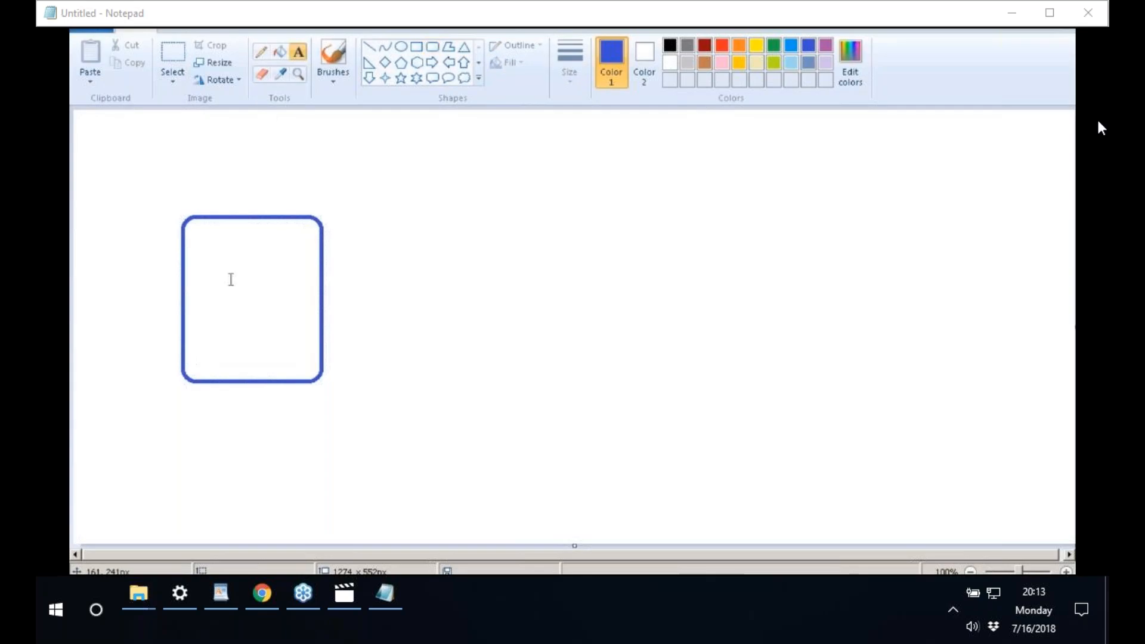
pyautogui.click(226, 238)
pyautogui.write('INR')
pyautogui.press('Return')
pyautogui.press('Return')
pyautogui.write('GBP')
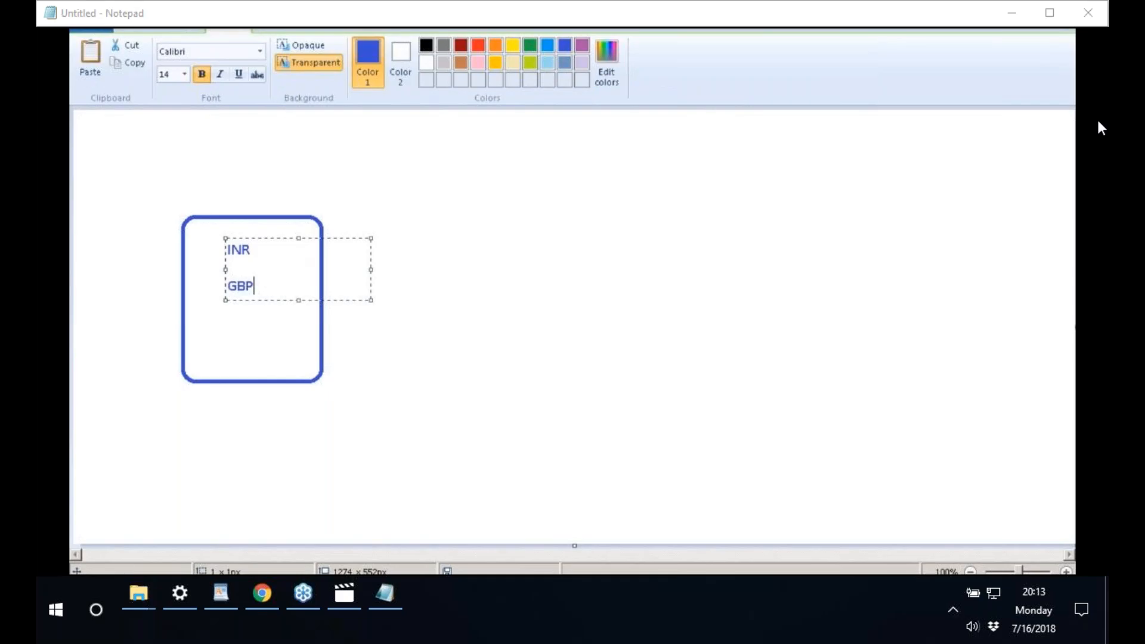
pyautogui.press('Return')
pyautogui.press('Return')
pyautogui.write('USD')
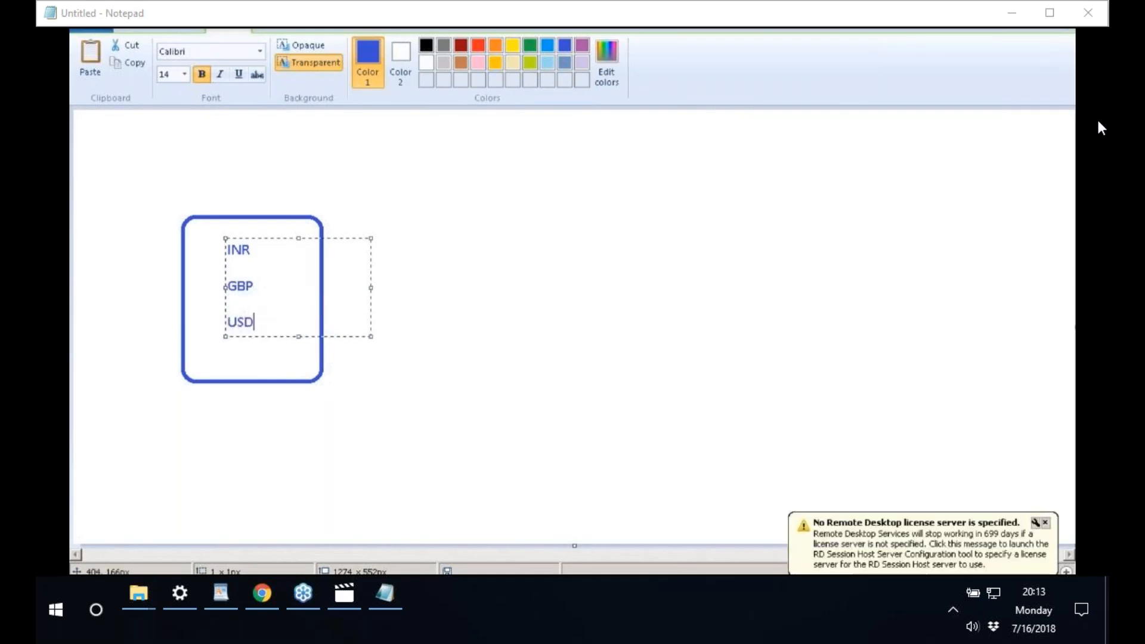
pyautogui.click(441, 231)
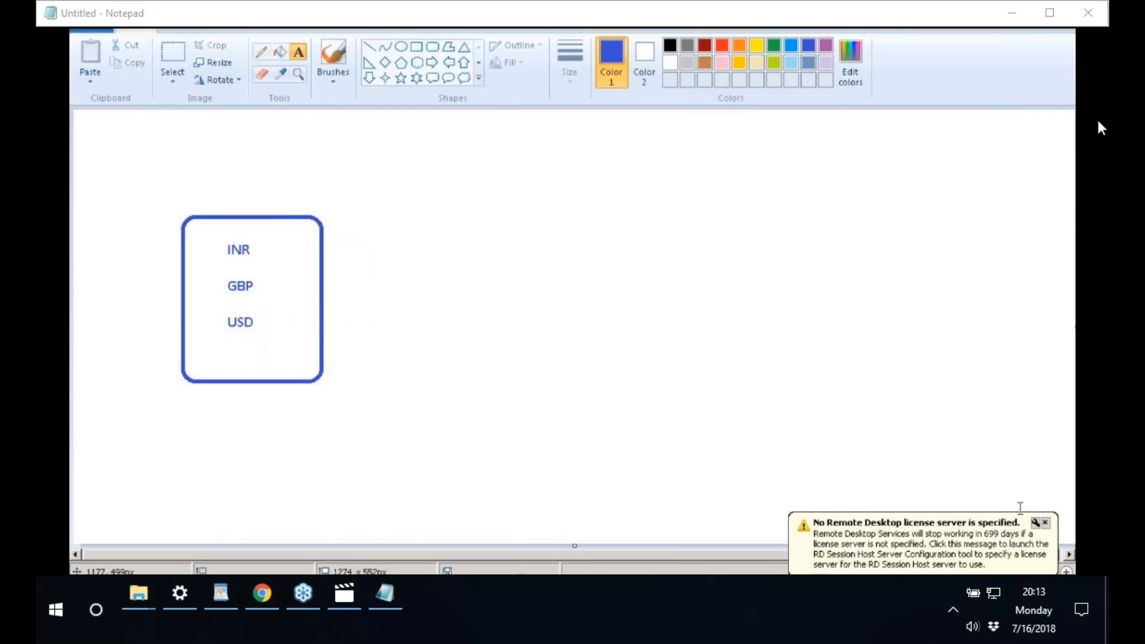
# - Add a rounded box near the top labelled INPUT
pyautogui.click(1044, 523)
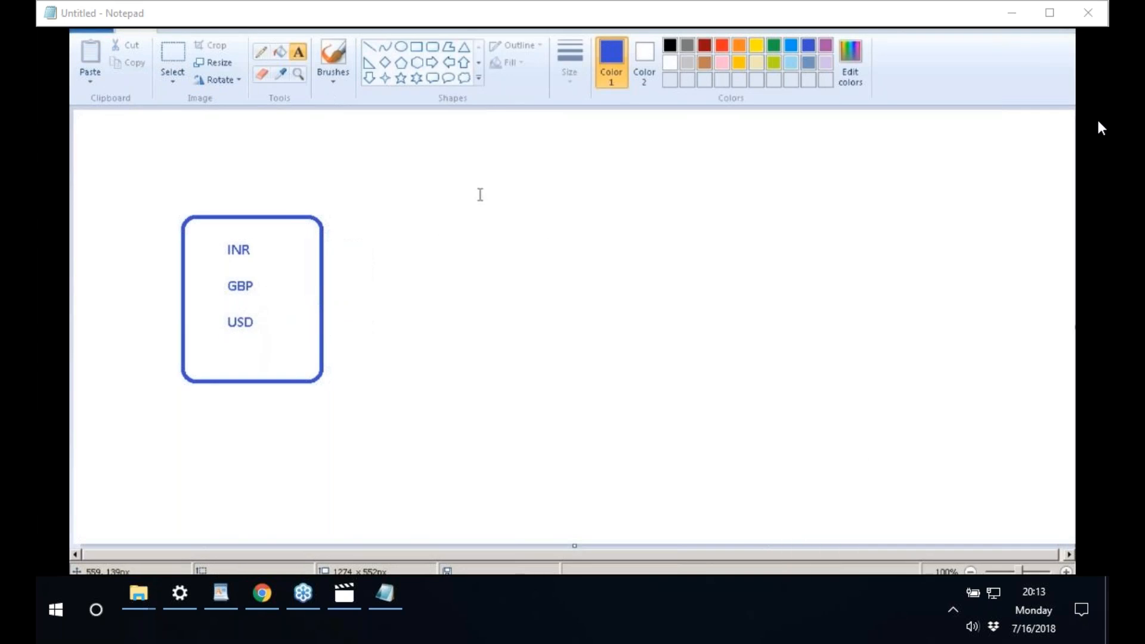
pyautogui.click(436, 48)
pyautogui.moveTo(421, 180); pyautogui.dragTo(561, 211)
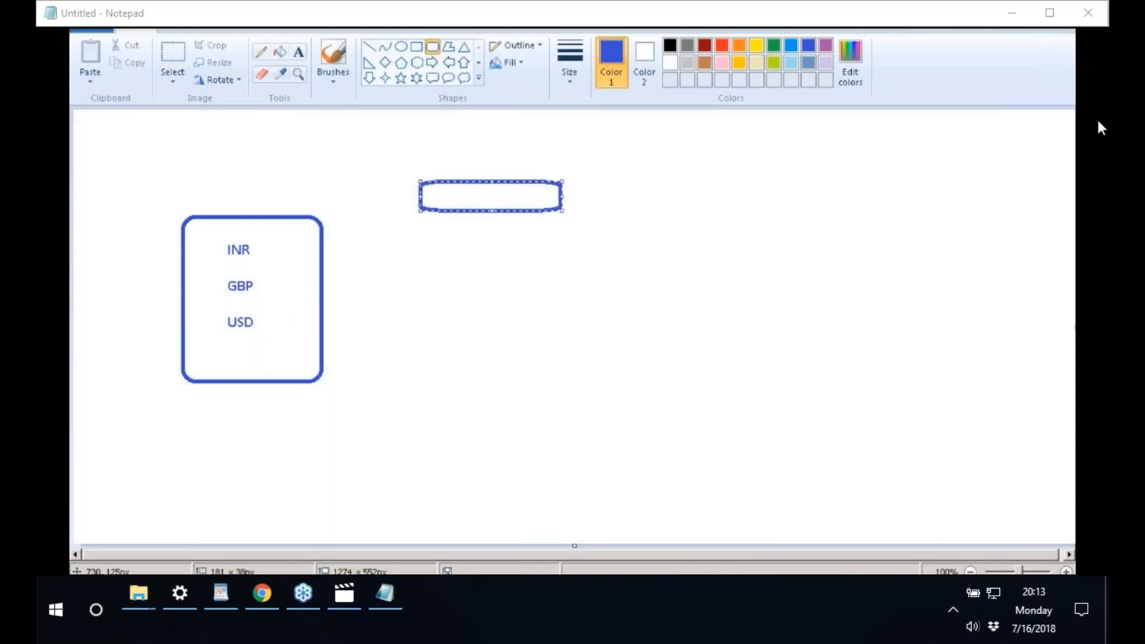
pyautogui.click(298, 52)
pyautogui.click(455, 190)
pyautogui.write('INPO')
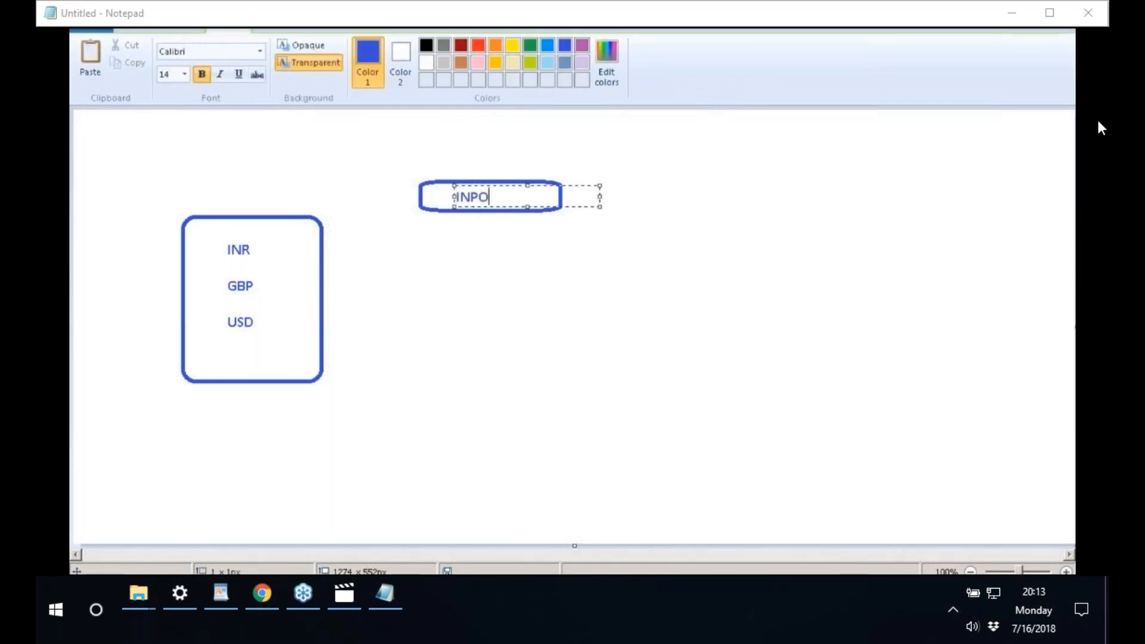
pyautogui.press('BackSpace')
pyautogui.press('BackSpace')
pyautogui.press('BackSpace')
pyautogui.press('BackSpace')
pyautogui.write('INPUT')
pyautogui.click(559, 253)
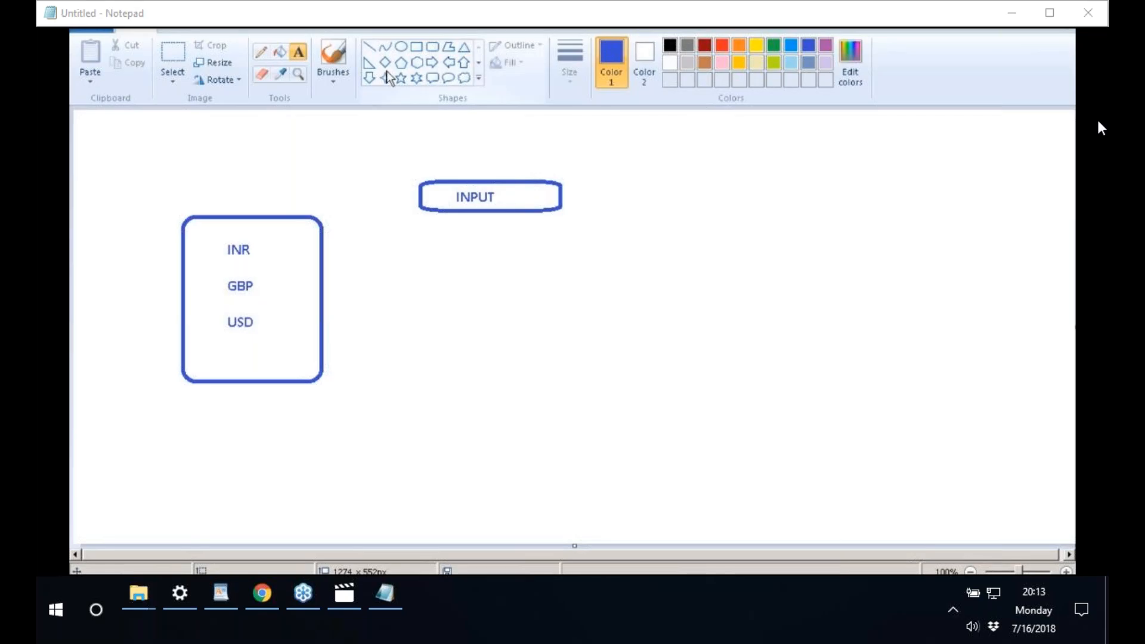
# - Write EUR to the right of INPUT and circle it with an oval
pyautogui.click(612, 190)
pyautogui.write('EUR')
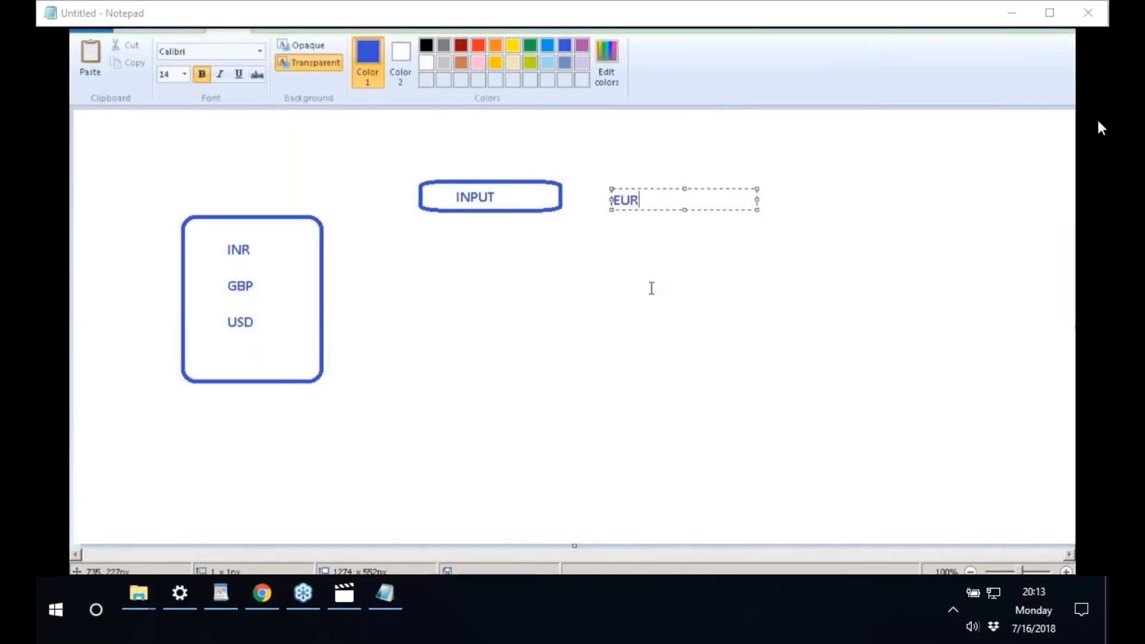
pyautogui.click(651, 288)
pyautogui.click(395, 48)
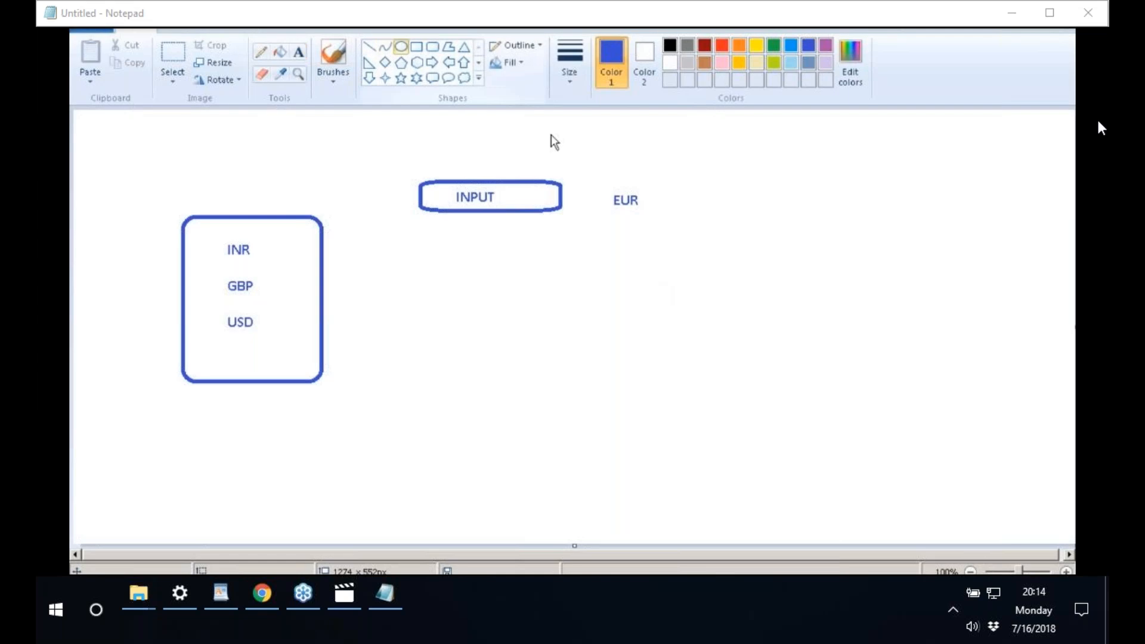
pyautogui.moveTo(602, 180); pyautogui.dragTo(651, 216)
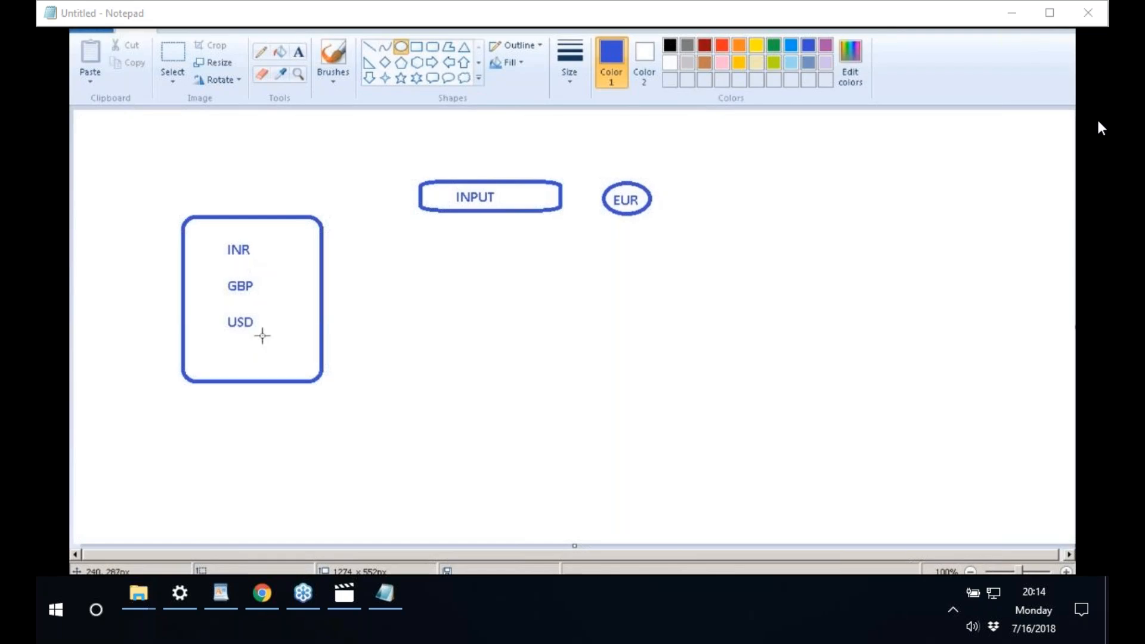
# - Add a SOURCE label above the currency box
pyautogui.click(298, 53)
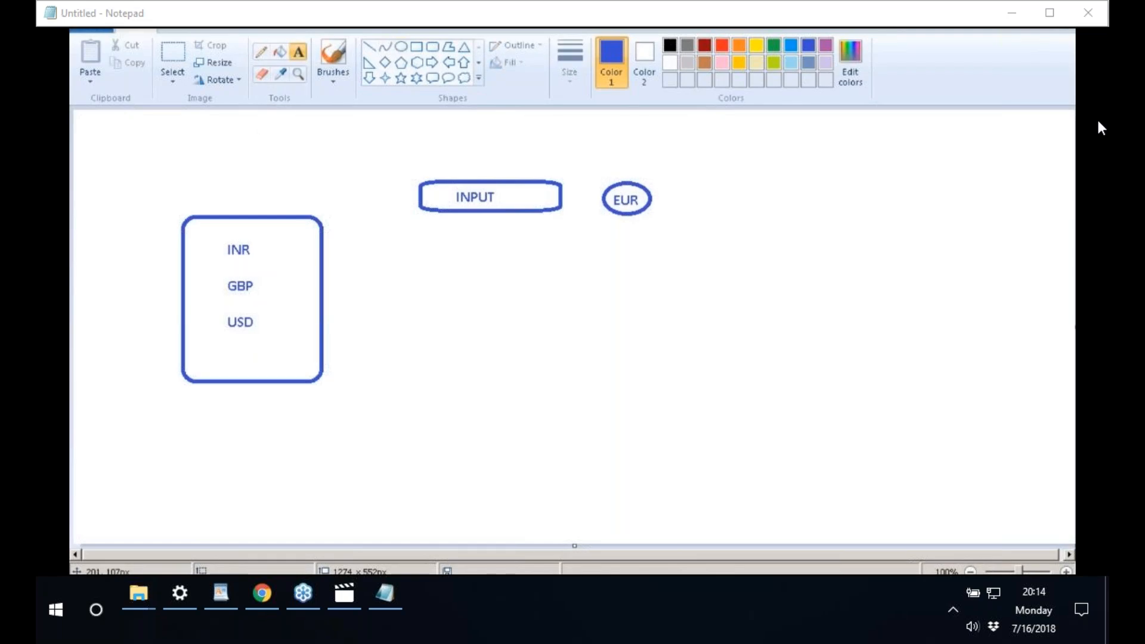
pyautogui.click(227, 182)
pyautogui.write('SOURCE')
pyautogui.click(557, 266)
# - Minimise everything to the desktop and refresh it
pyautogui.press('super+d')
pyautogui.rightClick(643, 256)
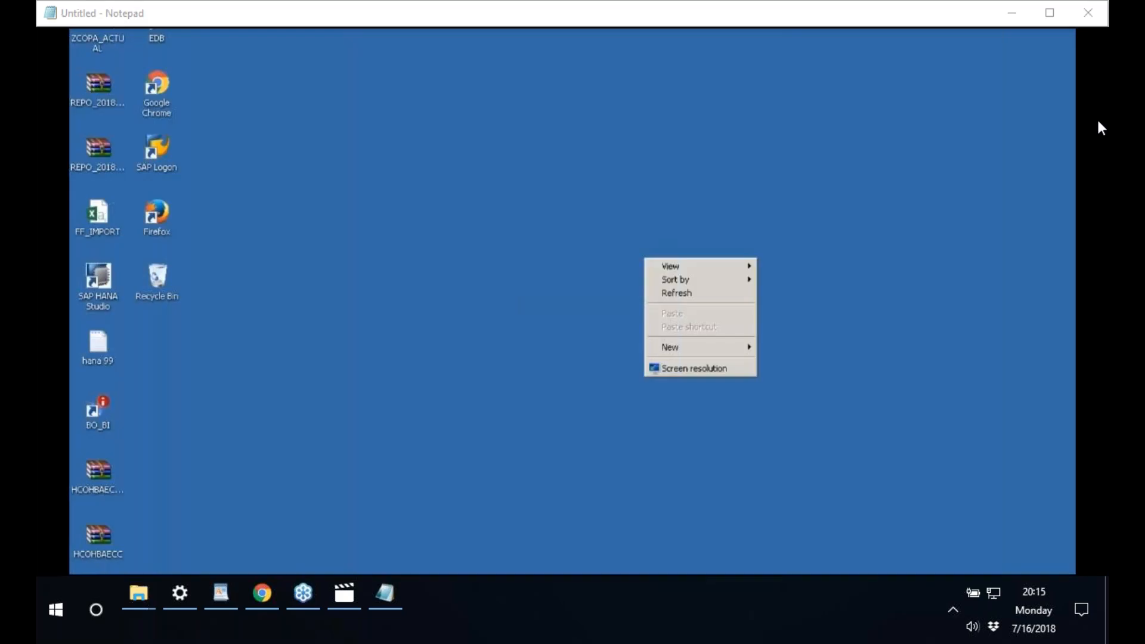
pyautogui.click(681, 292)
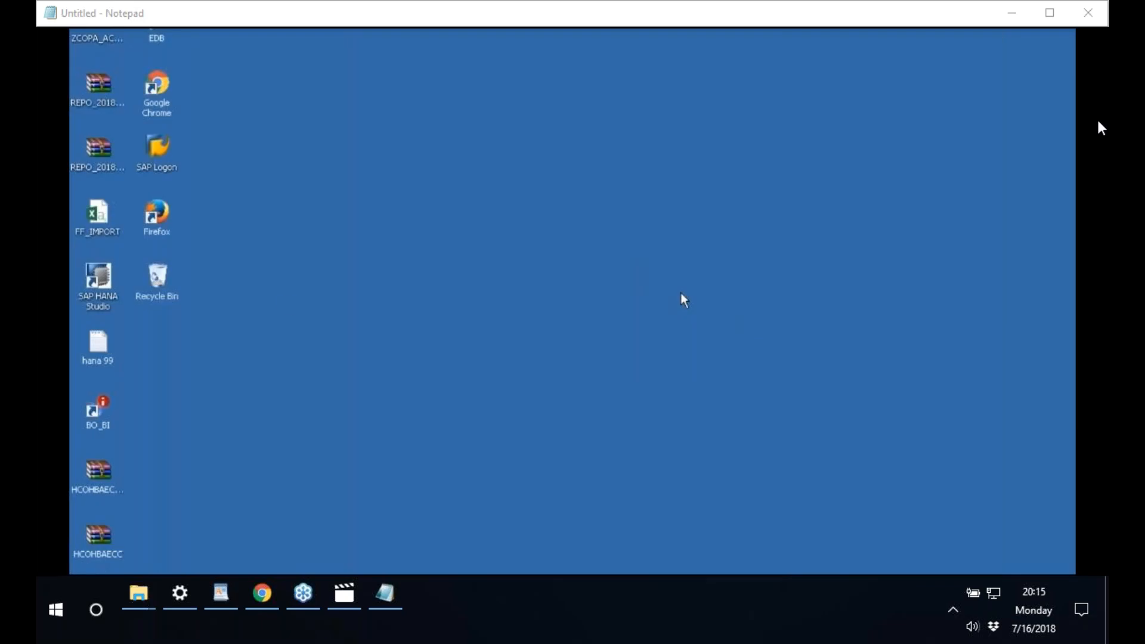
# - Launch SAP HANA Studio in the default workspace, then browse All Programs in the Start menu
pyautogui.doubleClick(111, 299)
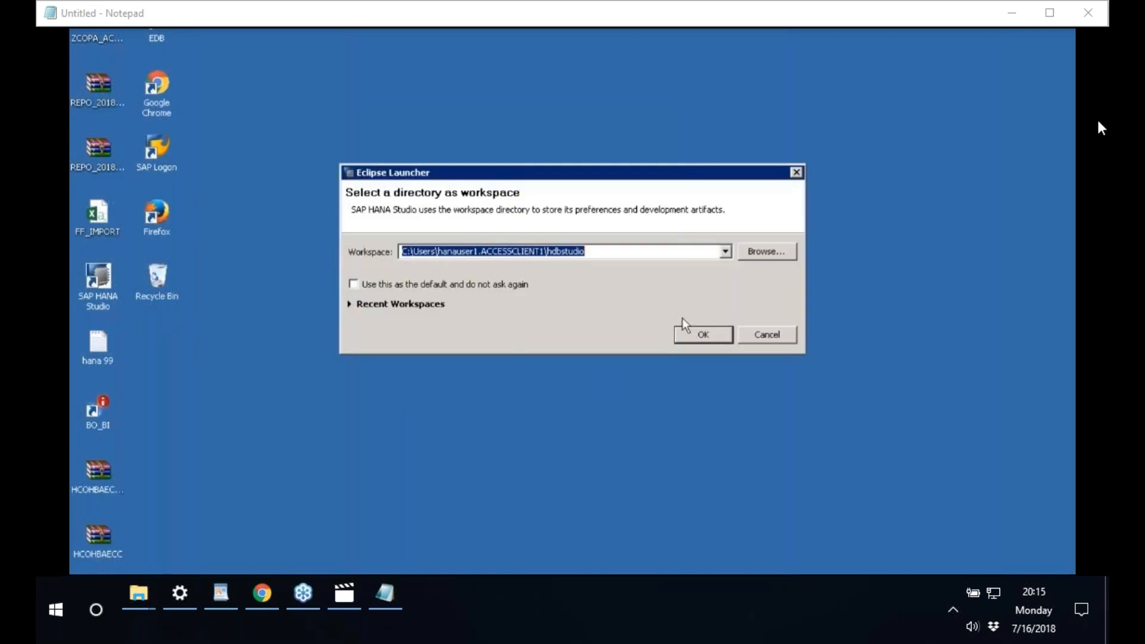
pyautogui.click(692, 333)
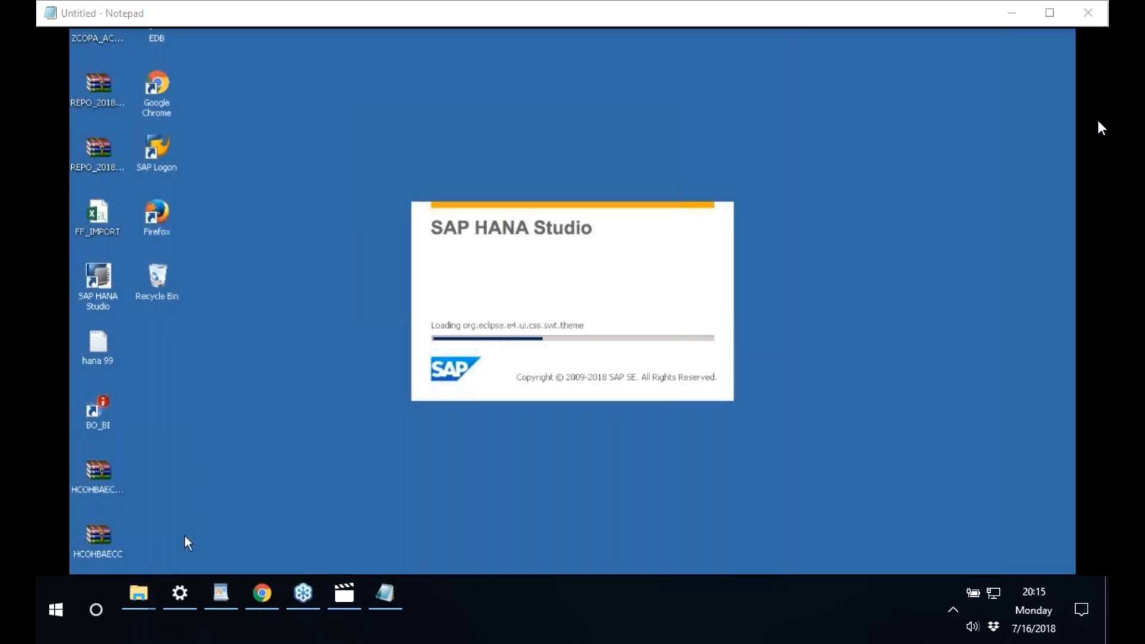
pyautogui.click(89, 588)
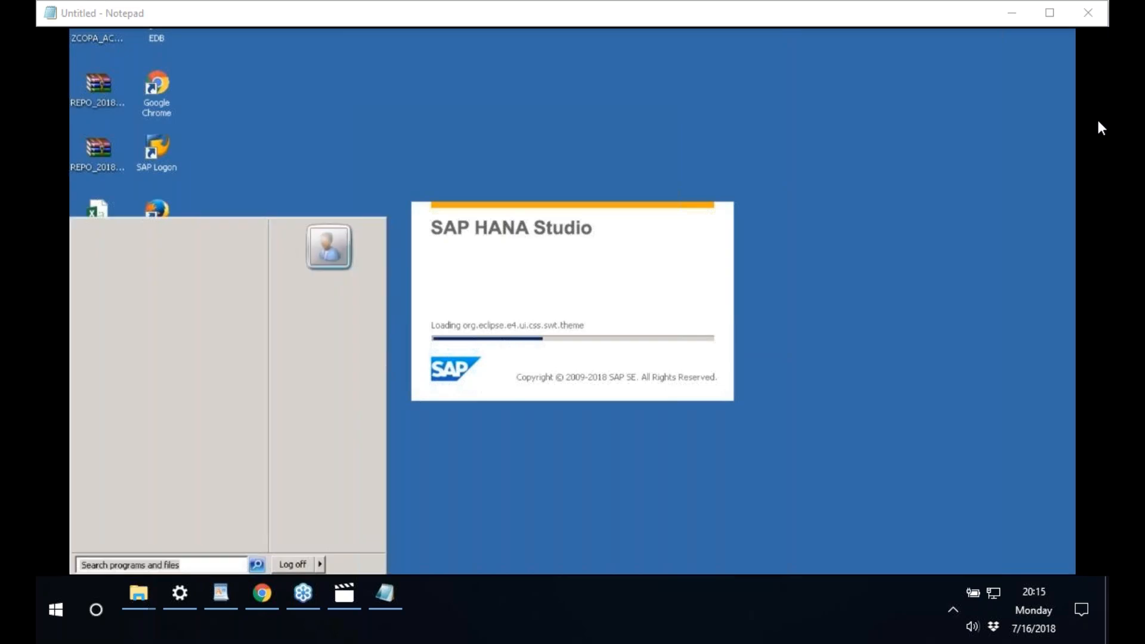
pyautogui.click(129, 543)
pyautogui.scroll(-2, 256, 493)
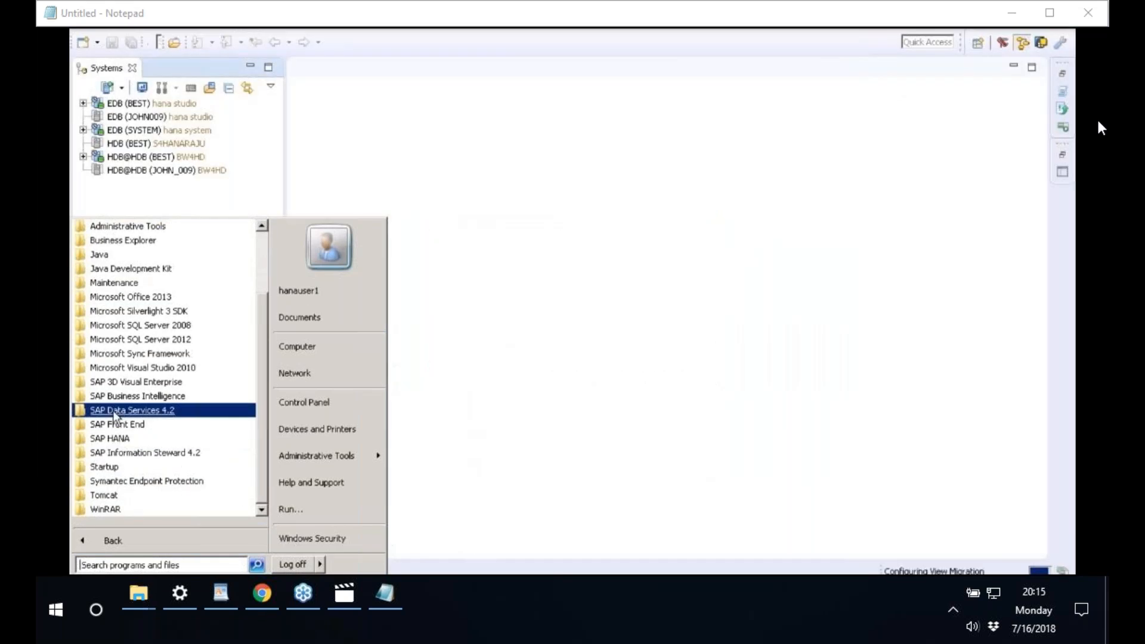
# - Start Data Services Workbench from SAP Data Services 4.2 and log on with the user's password
pyautogui.click(113, 414)
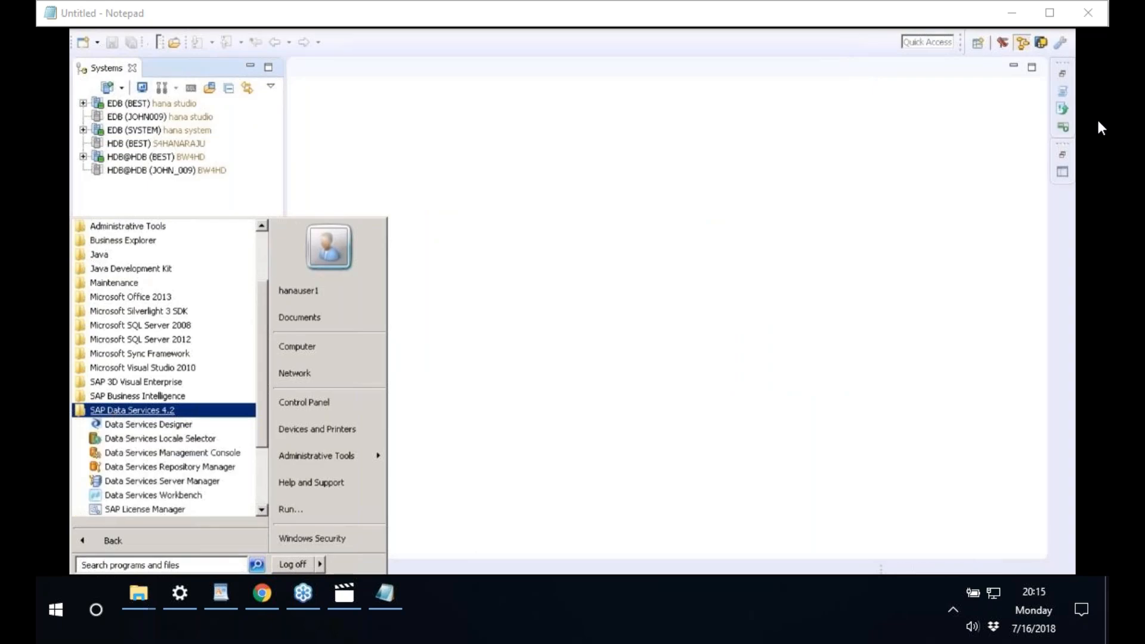
pyautogui.click(142, 496)
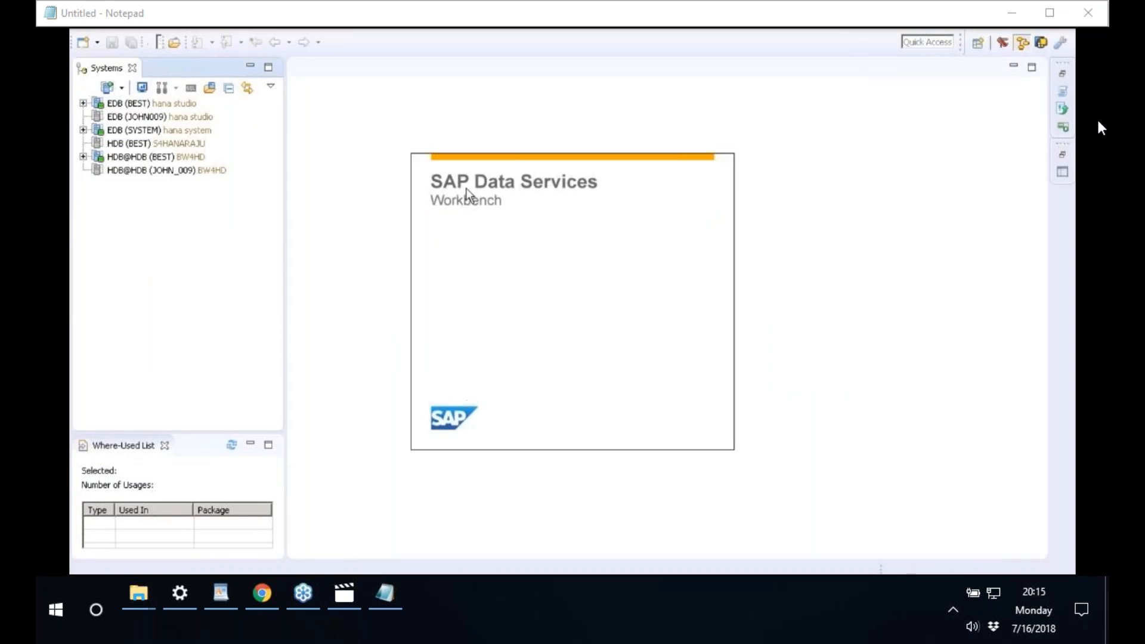
pyautogui.click(527, 292)
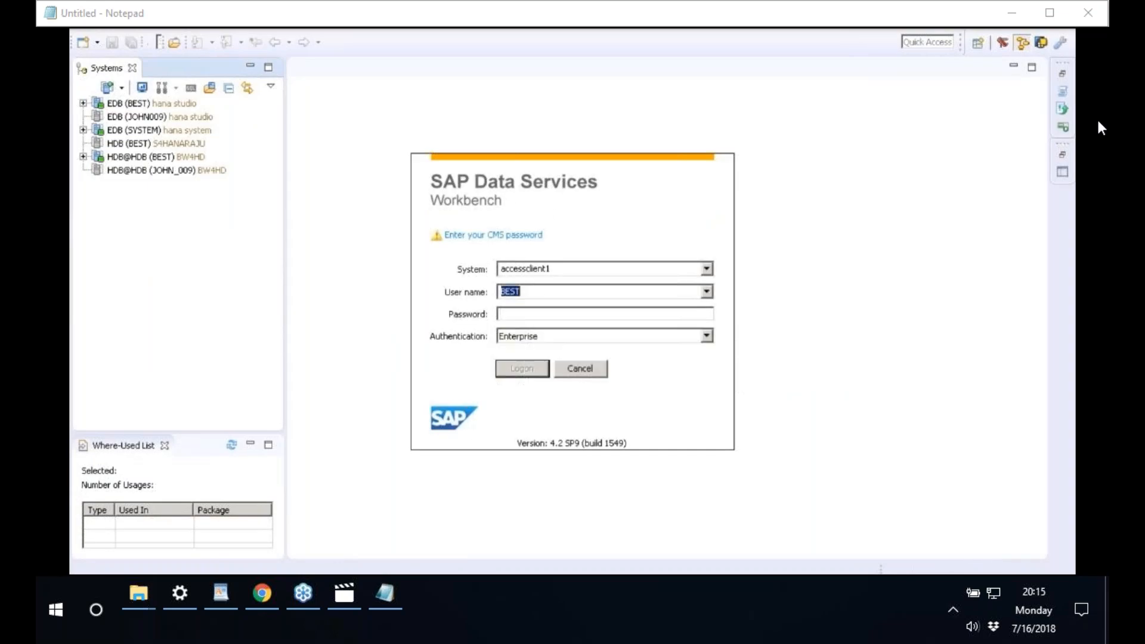
pyautogui.click(519, 316)
pyautogui.write('*****')
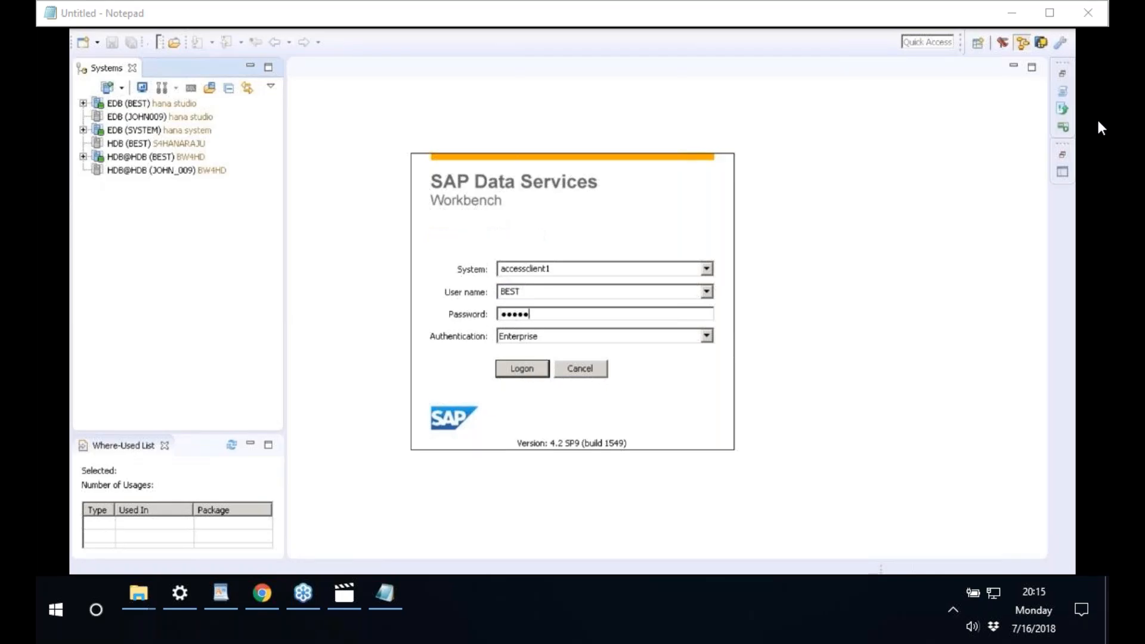
pyautogui.write('*****')
pyautogui.click(529, 367)
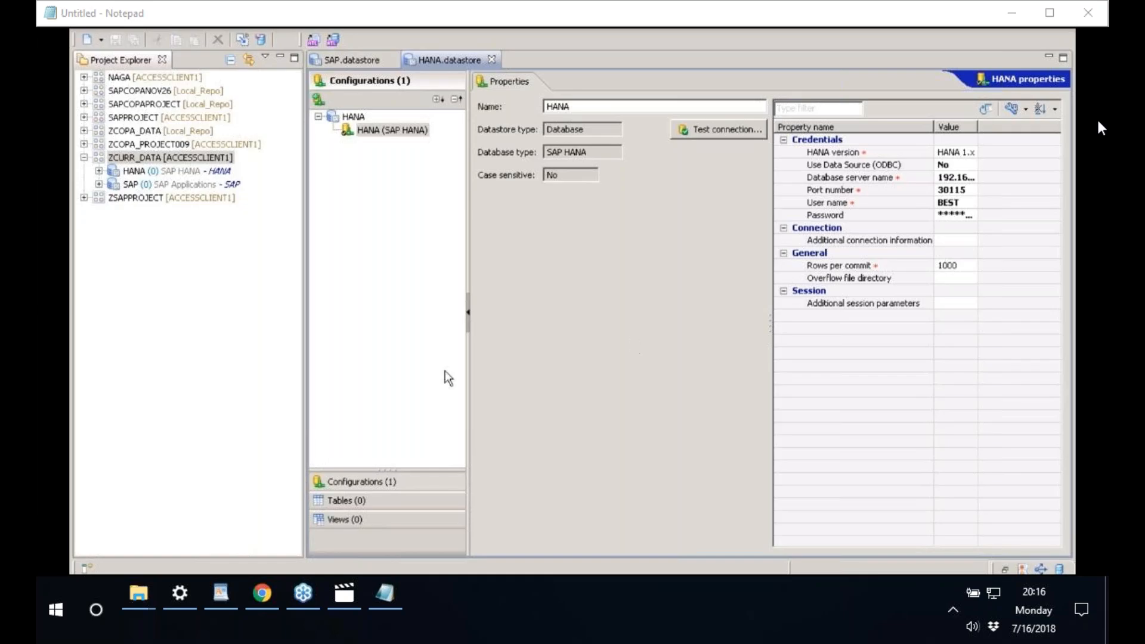
# - Open the ZCURR_DATA project's SAP datastore and view its empty Tables list
pyautogui.doubleClick(194, 187)
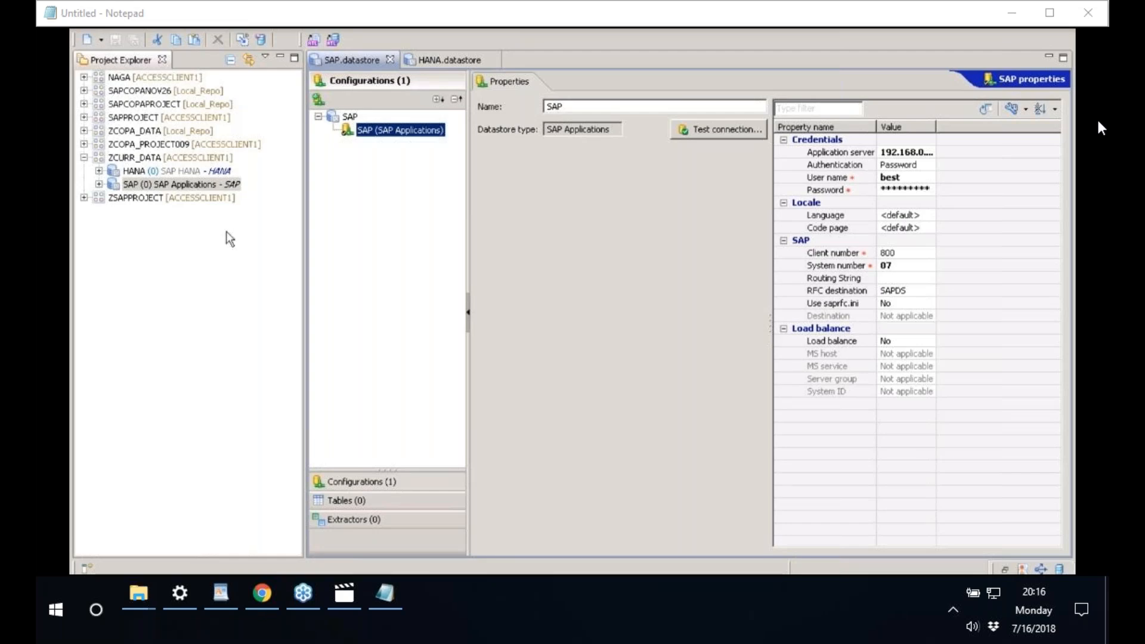
pyautogui.click(357, 501)
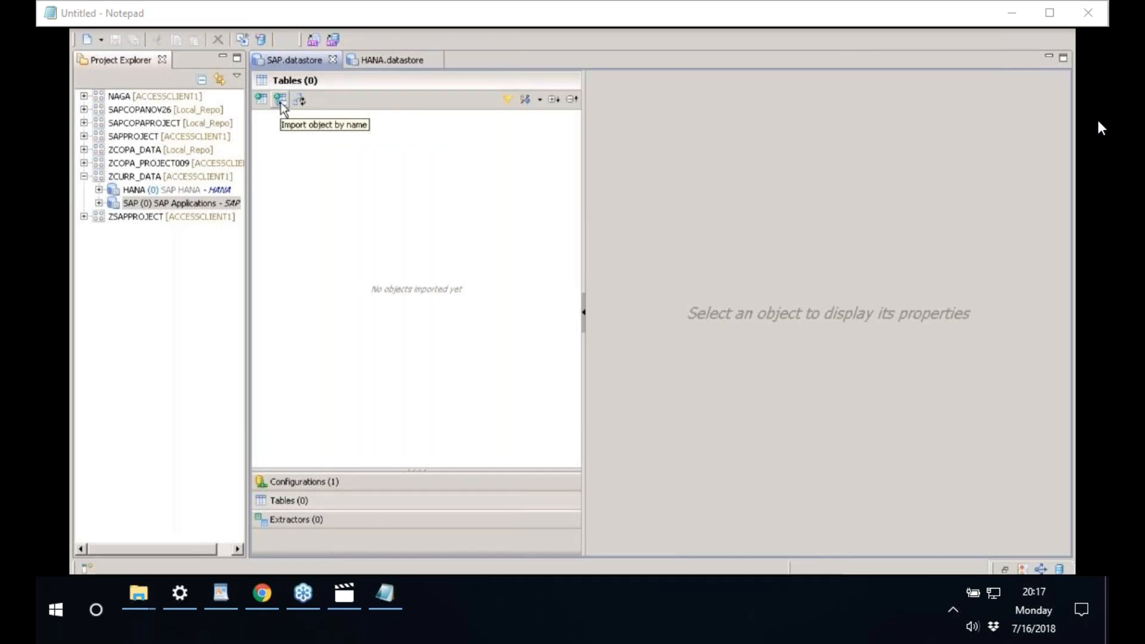
# - Import the TCURR and TCURV tables by name into the SAP datastore
pyautogui.click(280, 102)
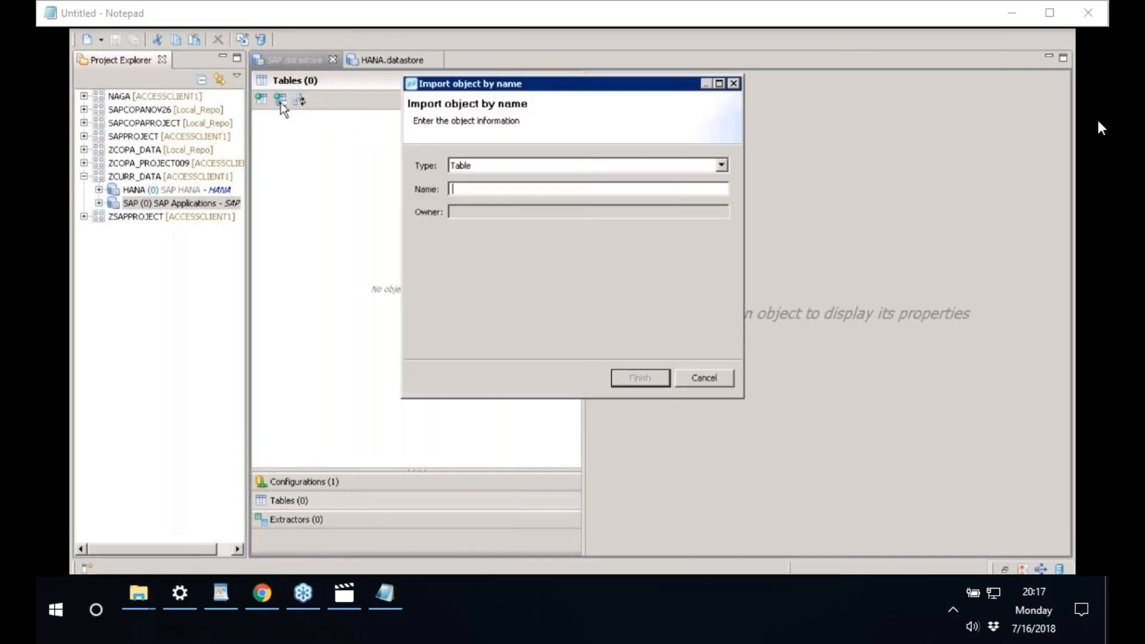
pyautogui.write('tcurr')
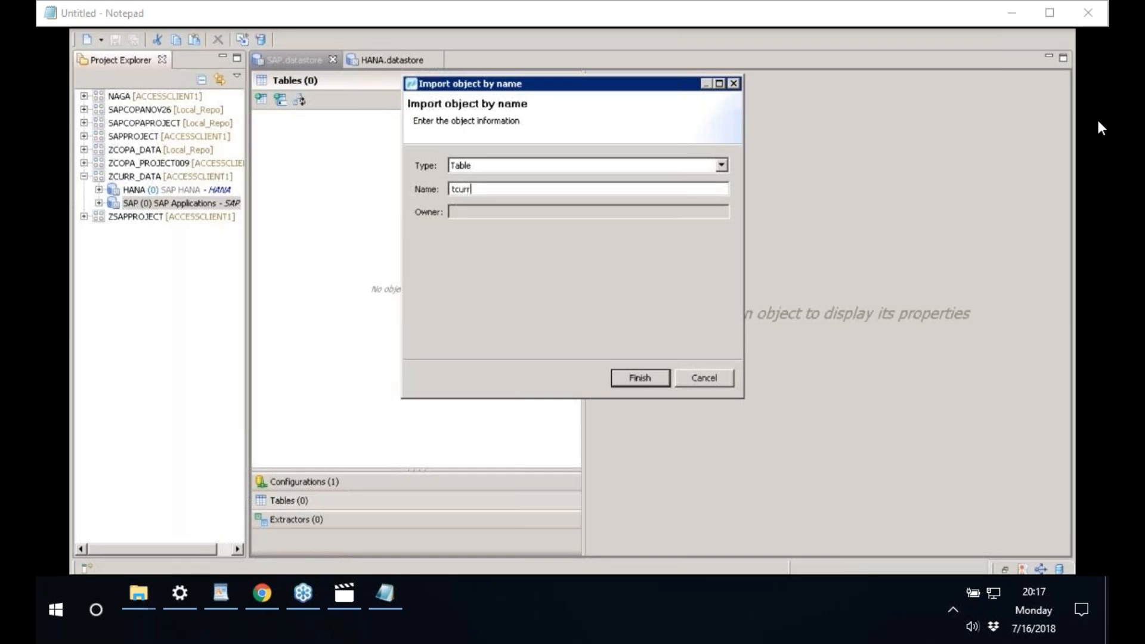
pyautogui.press('BackSpace')
pyautogui.press('BackSpace')
pyautogui.press('BackSpace')
pyautogui.press('BackSpace')
pyautogui.write('TCURR')
pyautogui.click(643, 385)
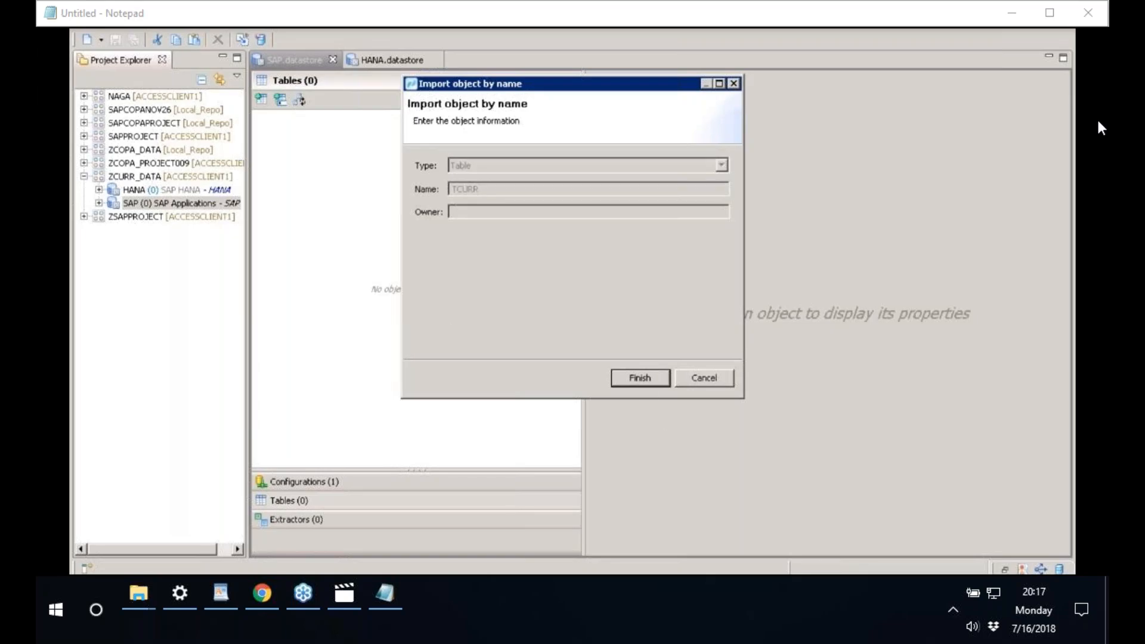
pyautogui.click(284, 104)
pyautogui.write('TCURV')
pyautogui.press('Return')
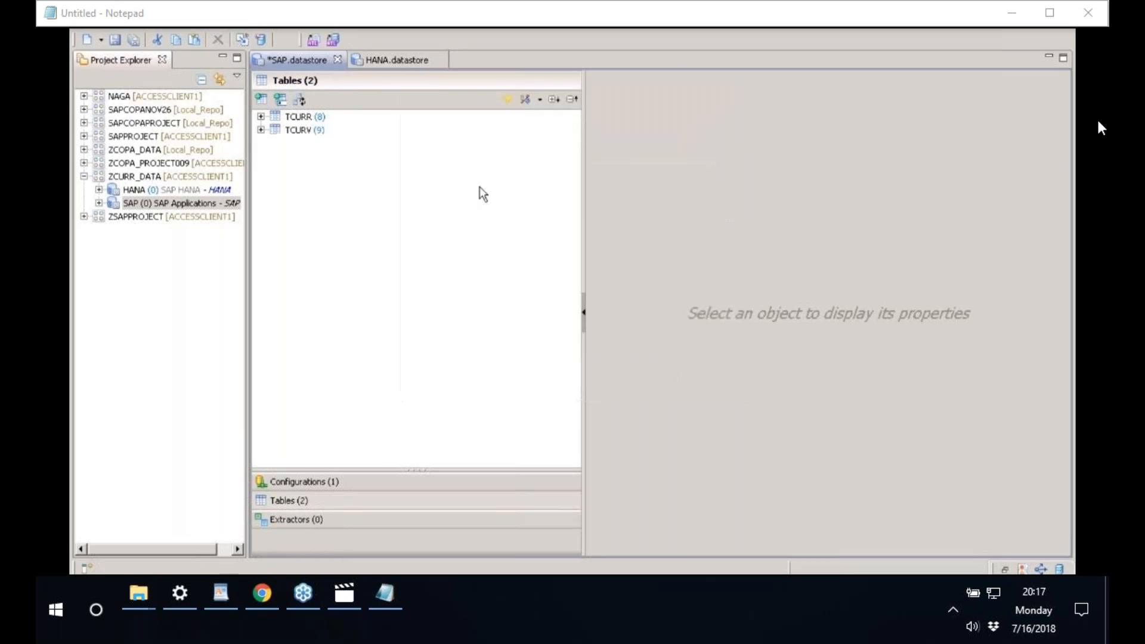
# - Import the TCURN and TCURX tables by name
pyautogui.click(282, 104)
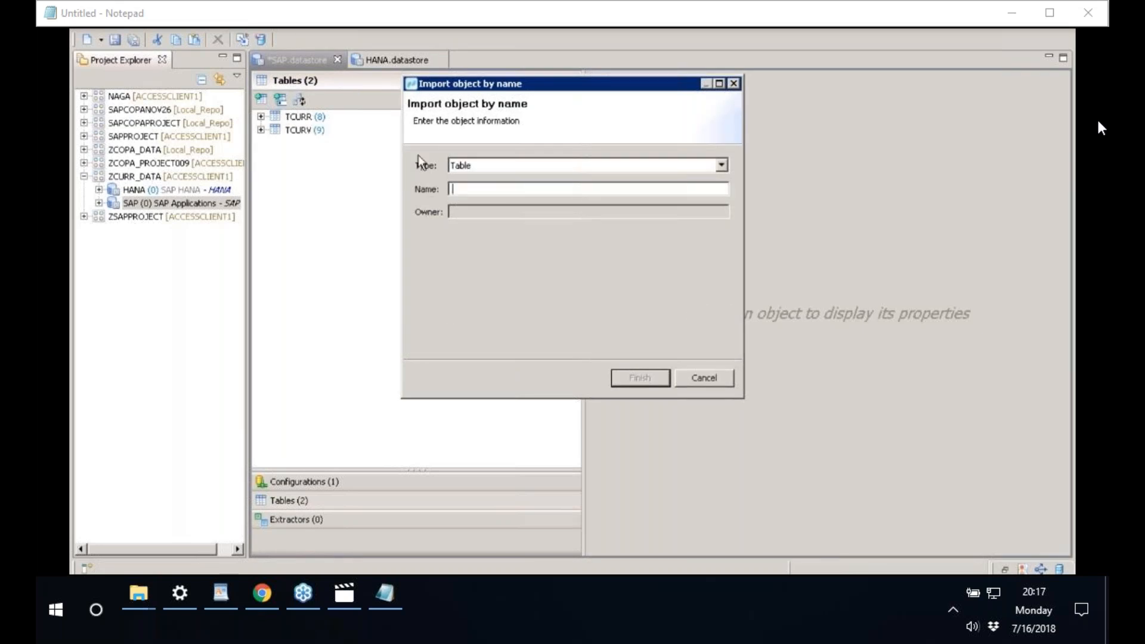
pyautogui.write('TCU')
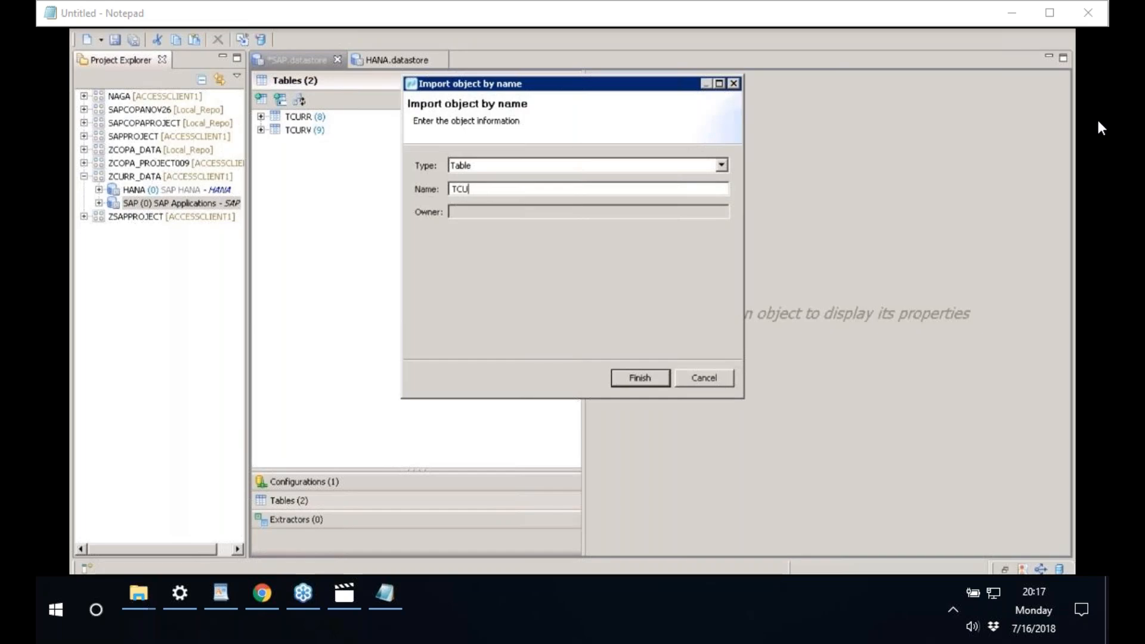
pyautogui.write('RN')
pyautogui.press('Return')
pyautogui.click(280, 100)
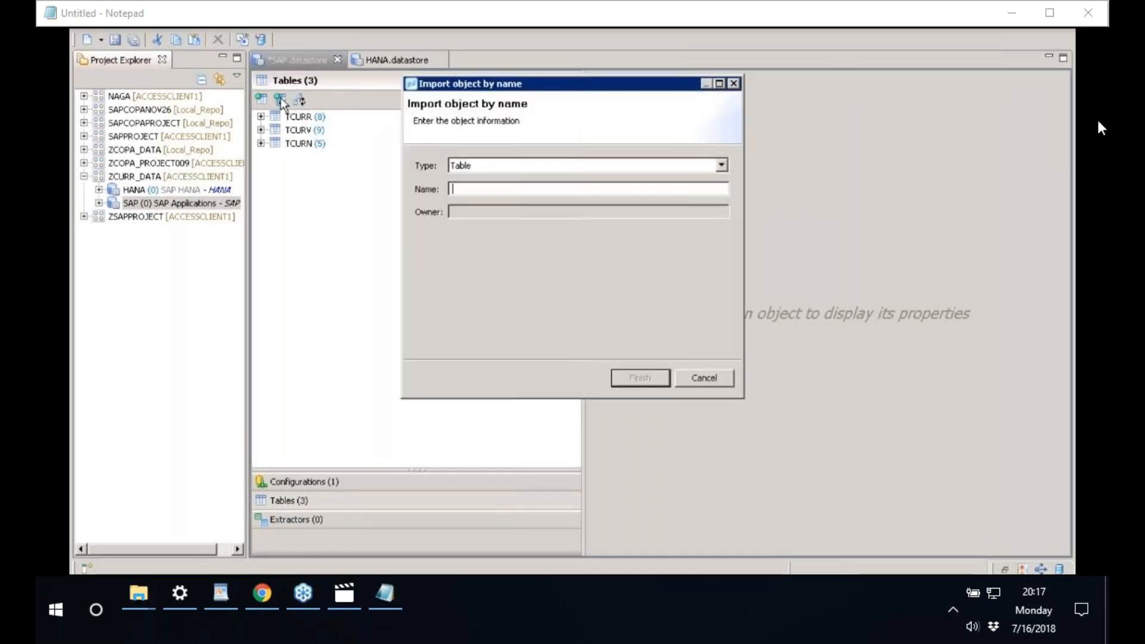
pyautogui.write('TC')
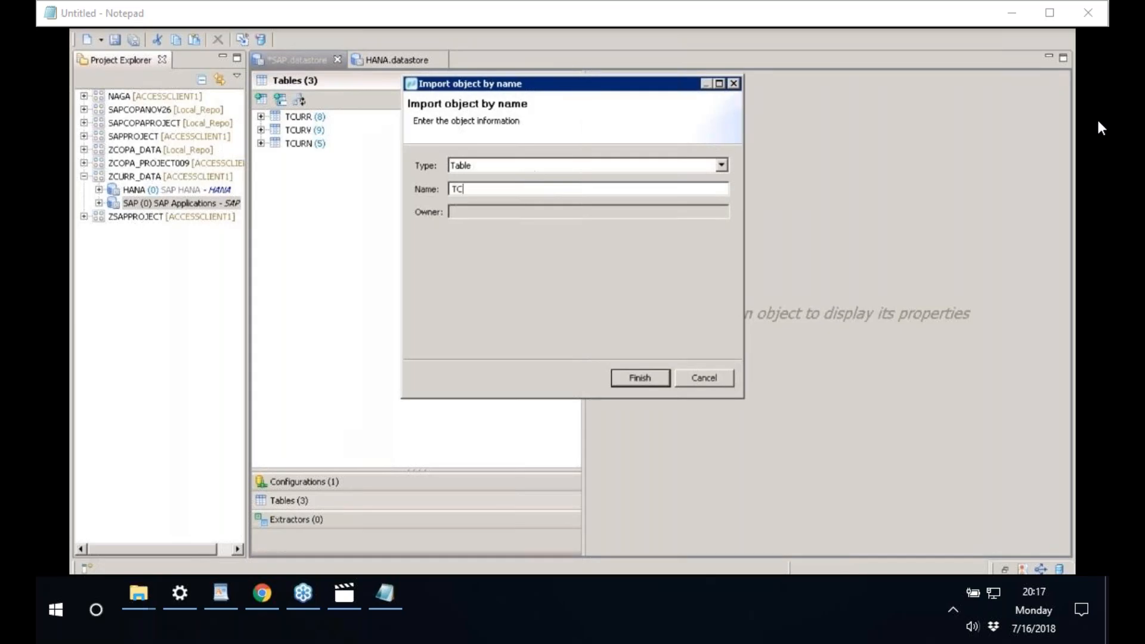
pyautogui.write('URX')
pyautogui.press('Return')
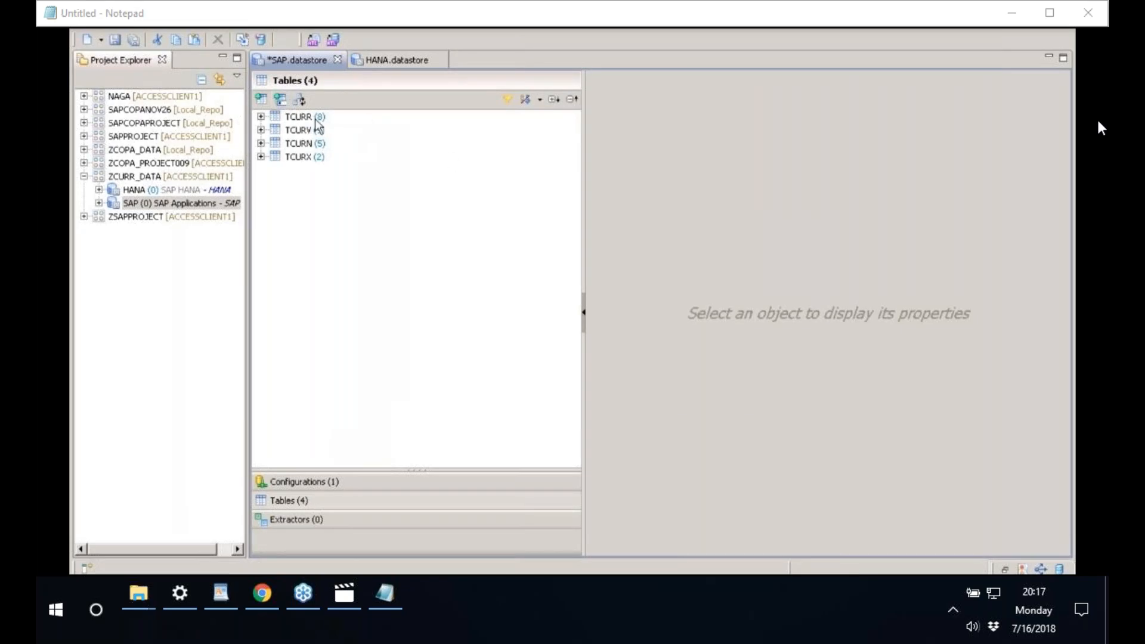
# - Try importing TCURV again and decline overwriting the existing table
pyautogui.click(280, 99)
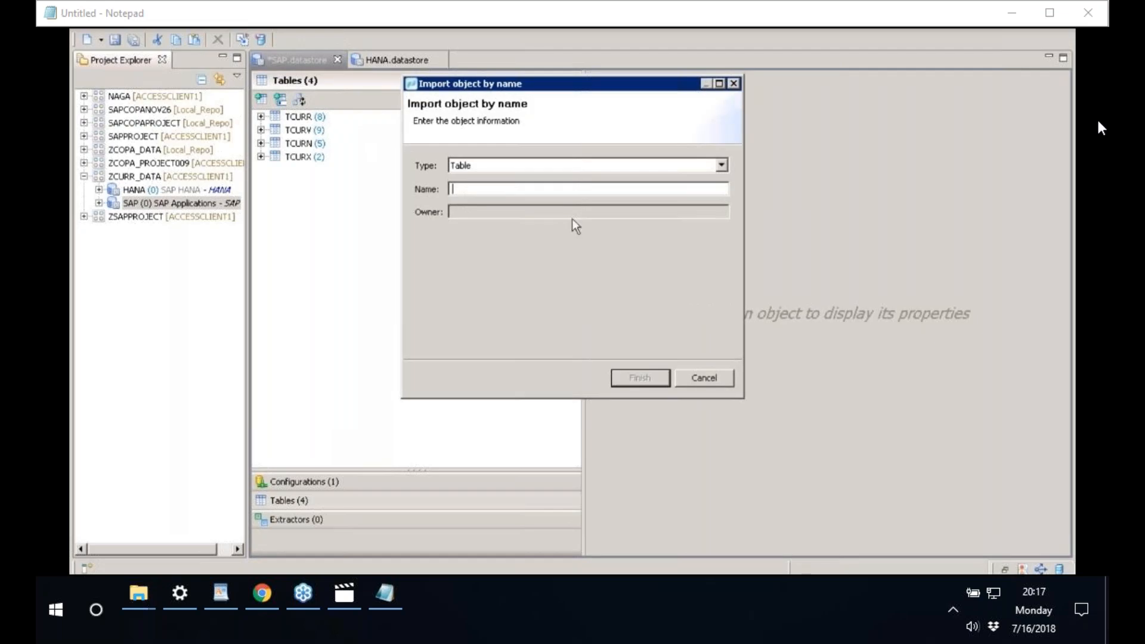
pyautogui.write('TCURV')
pyautogui.press('Return')
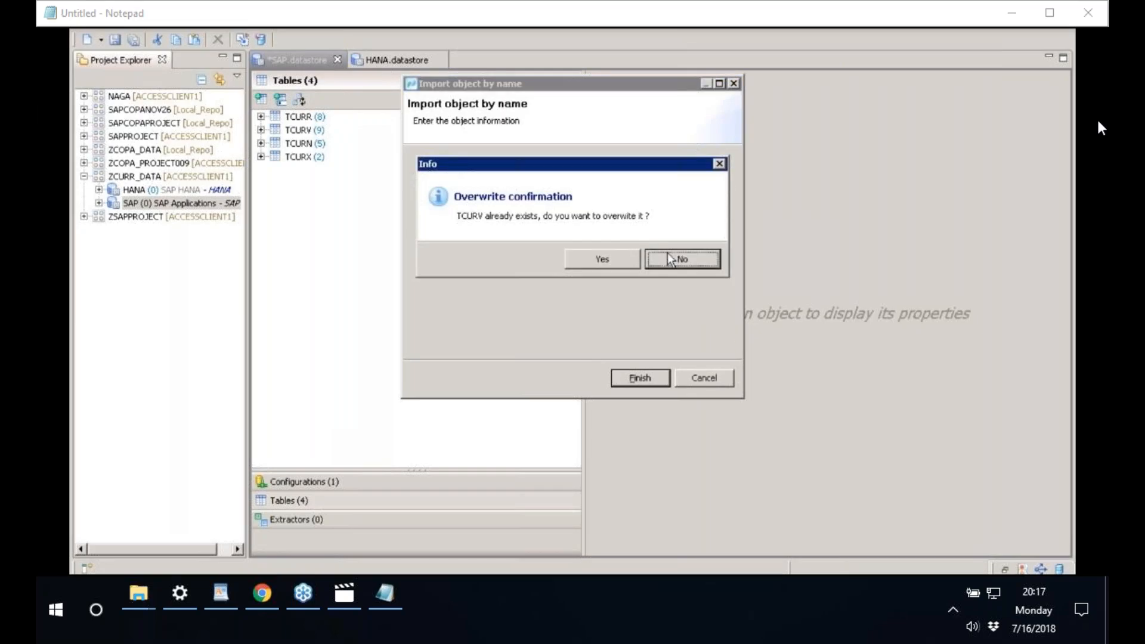
pyautogui.click(669, 257)
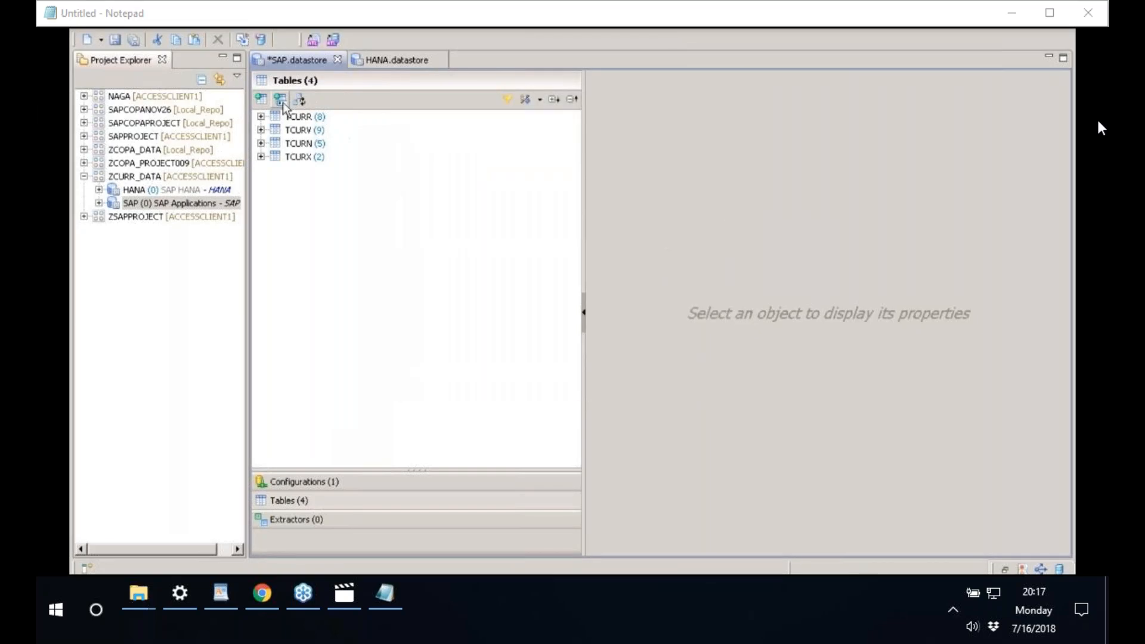
# - Import TCURM and TCURF by name and save the datastore
pyautogui.click(283, 102)
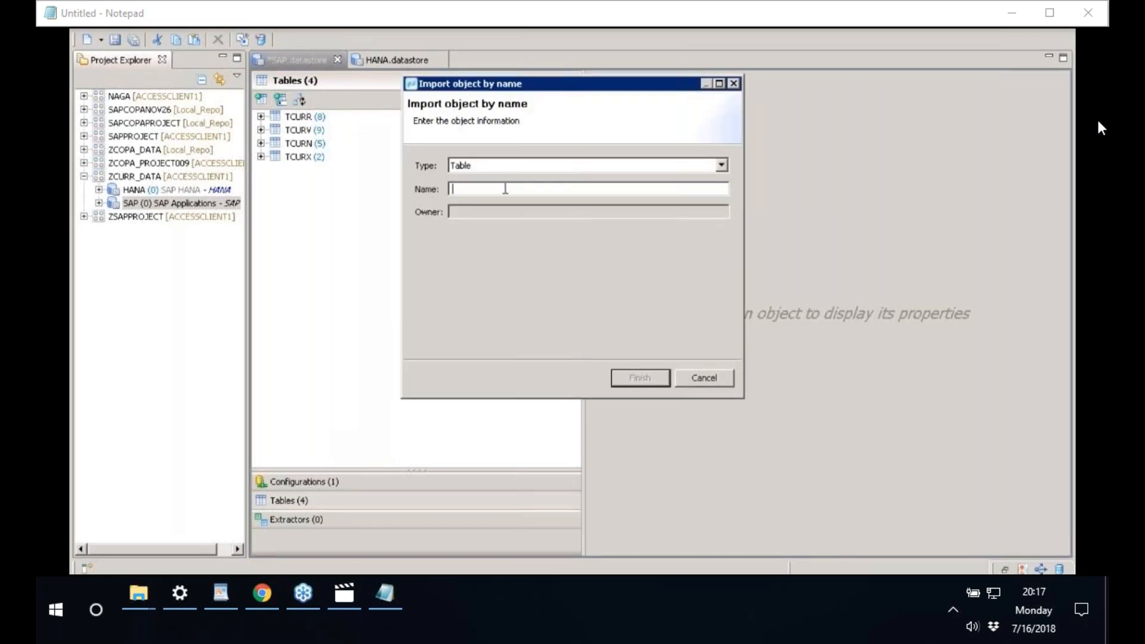
pyautogui.write('TCURM')
pyautogui.press('Return')
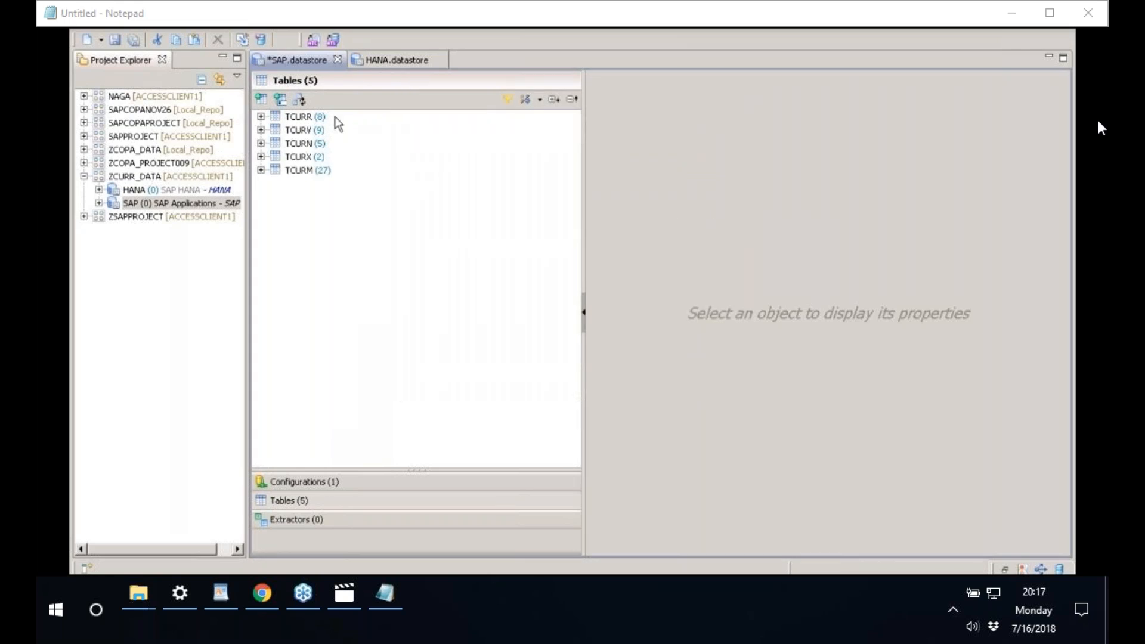
pyautogui.click(279, 101)
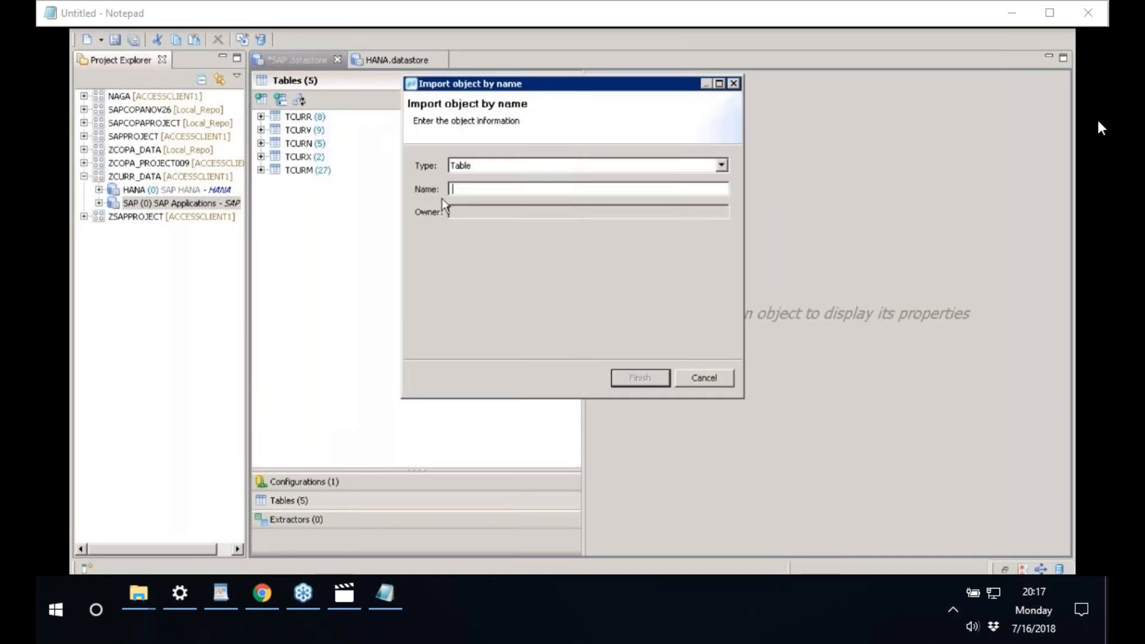
pyautogui.write('TCURF')
pyautogui.press('Return')
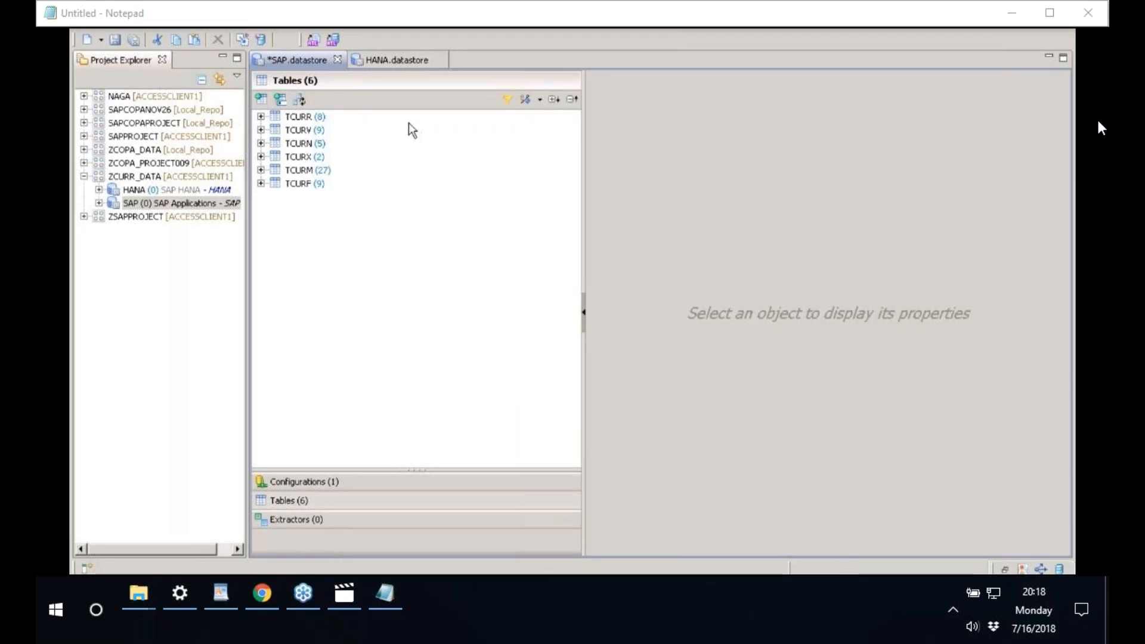
pyautogui.click(134, 40)
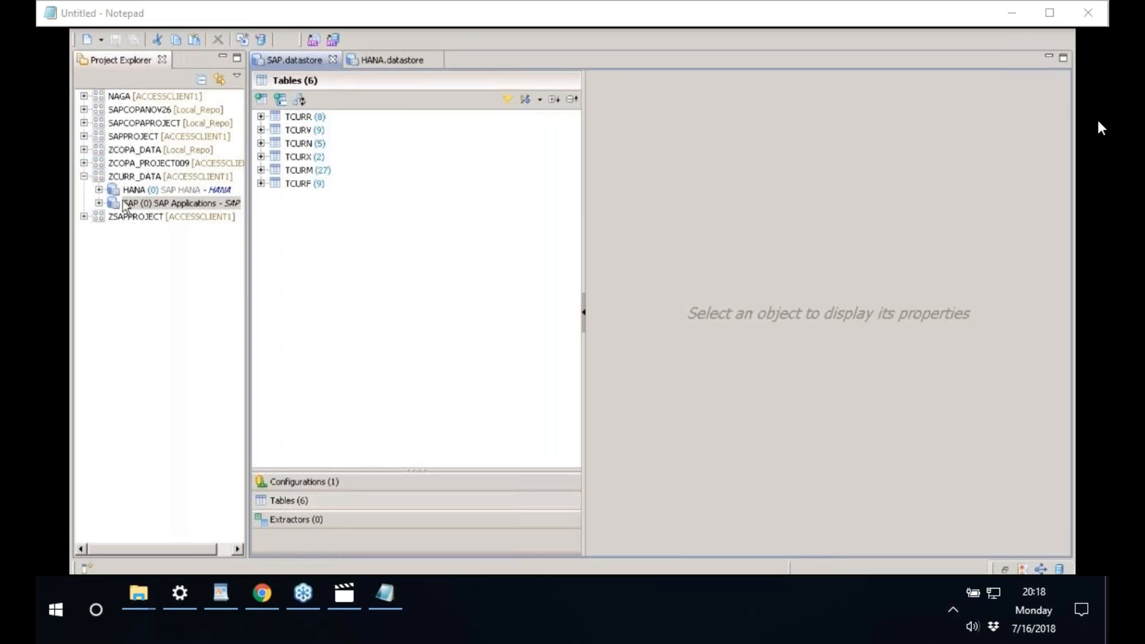
# - Expand SAP > Table in Project Explorer and import TCURW by name
pyautogui.click(99, 204)
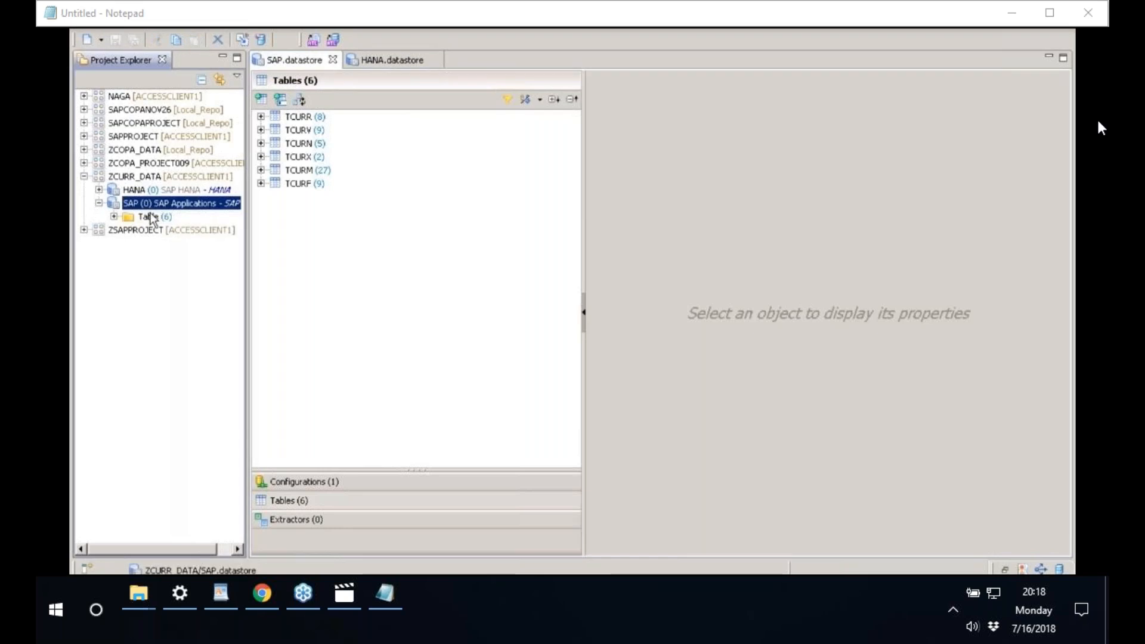
pyautogui.click(114, 217)
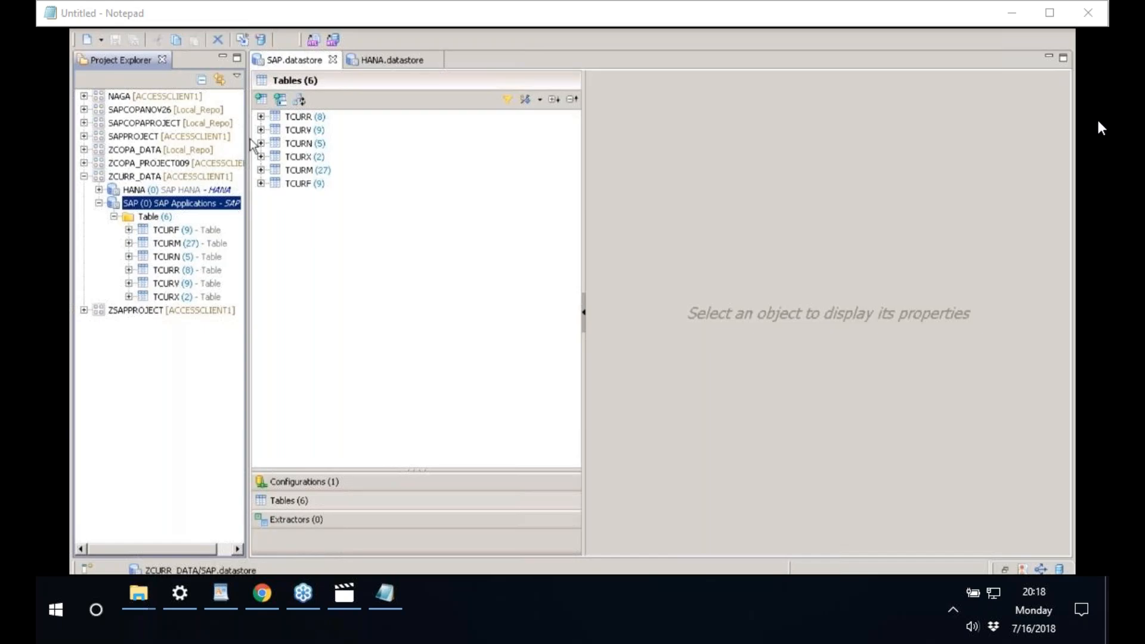
pyautogui.click(261, 99)
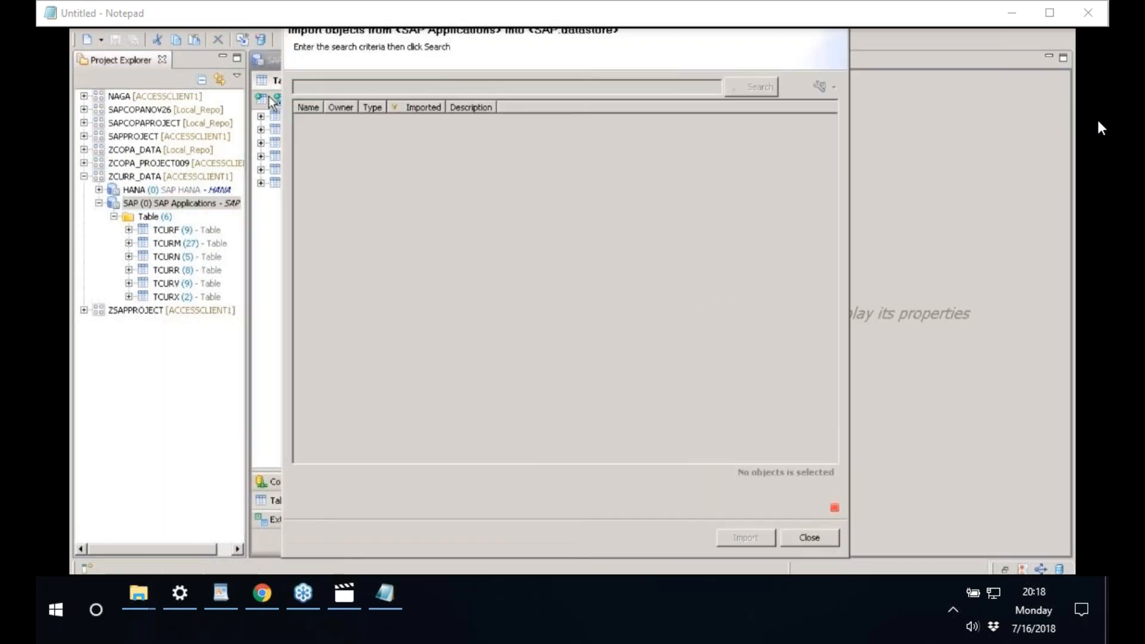
pyautogui.click(787, 533)
pyautogui.click(280, 99)
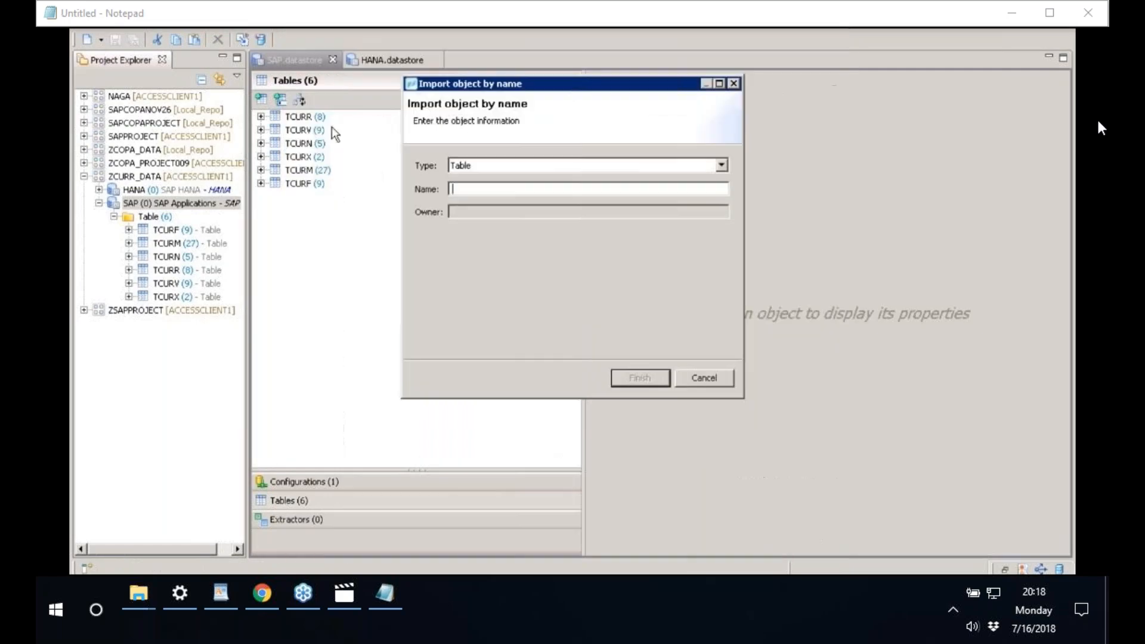
pyautogui.write('TCURW')
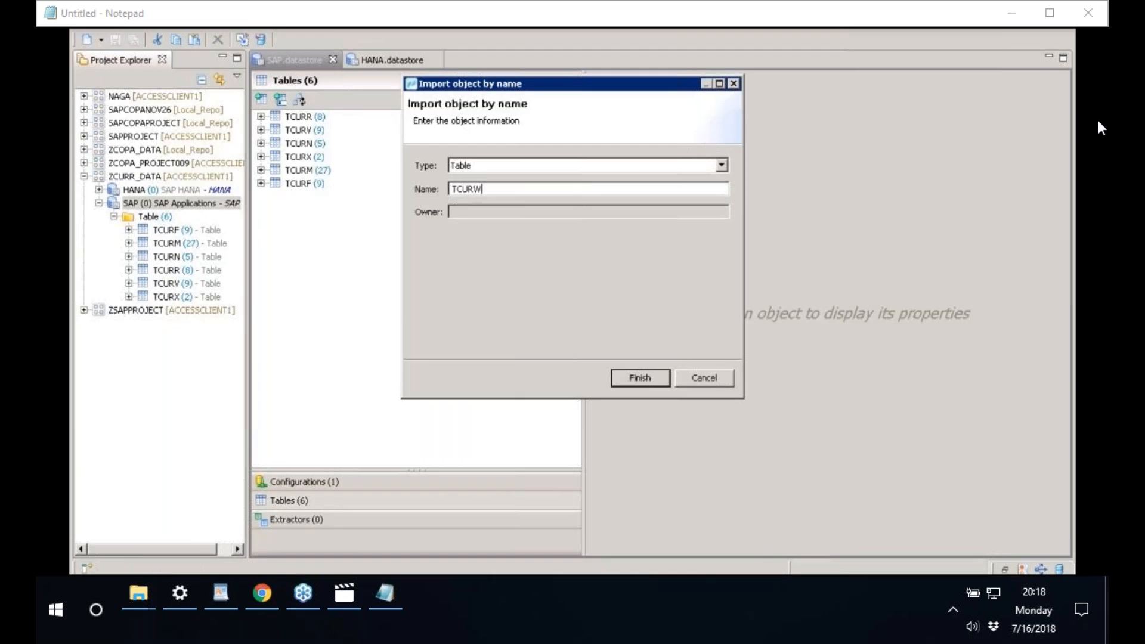
pyautogui.press('Return')
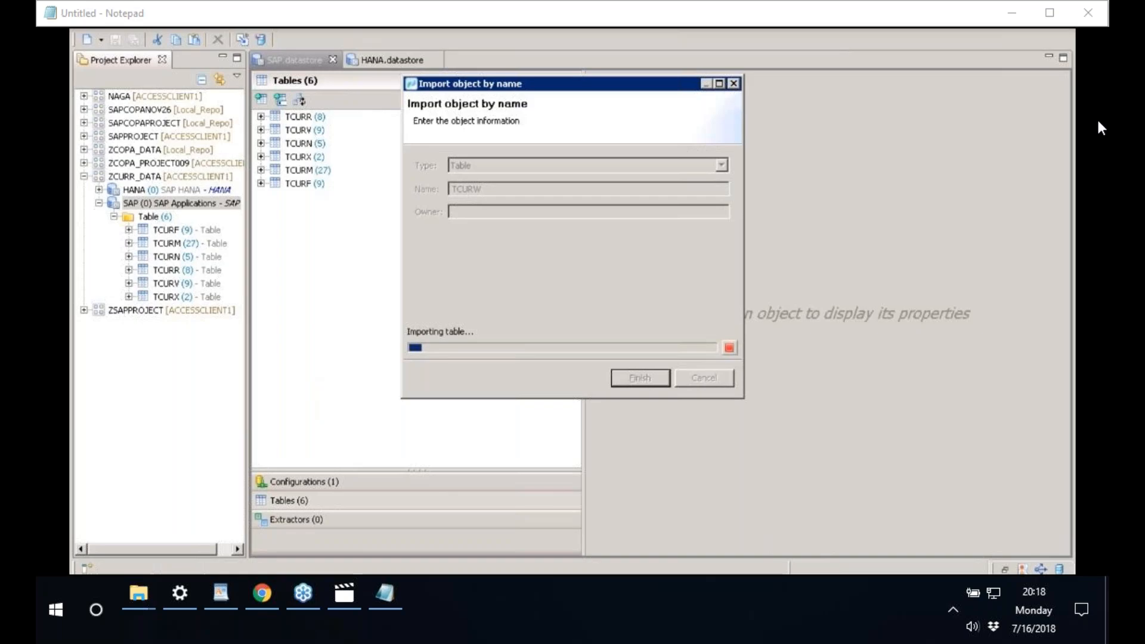
# - Attempt TCURM and TCURN imports, keeping both existing tables without overwrite
pyautogui.click(280, 102)
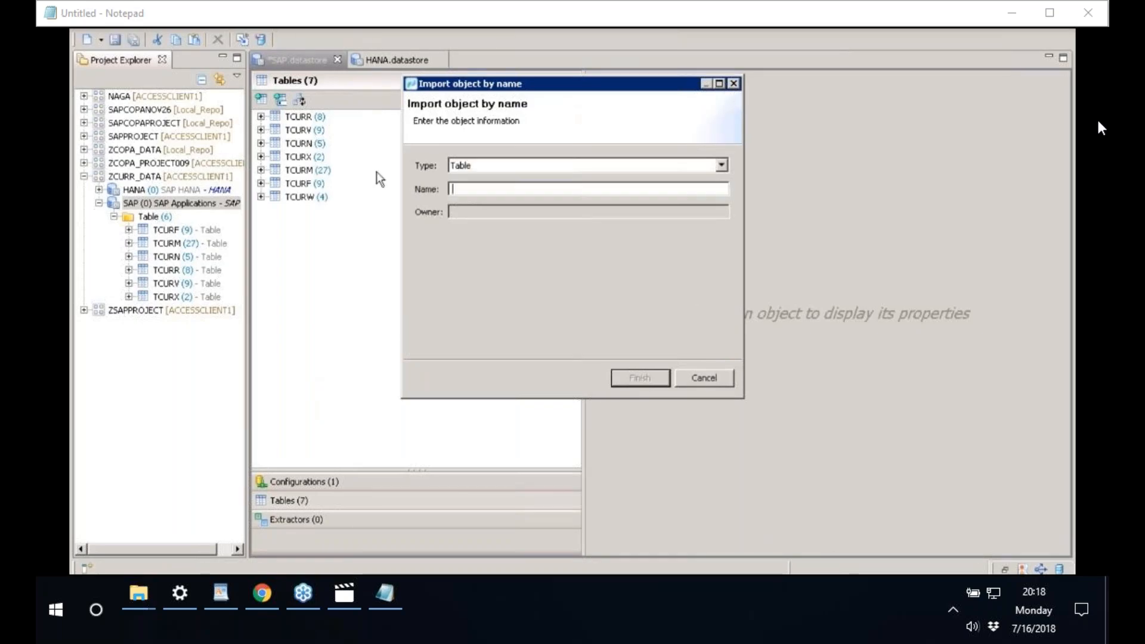
pyautogui.write('TCURM')
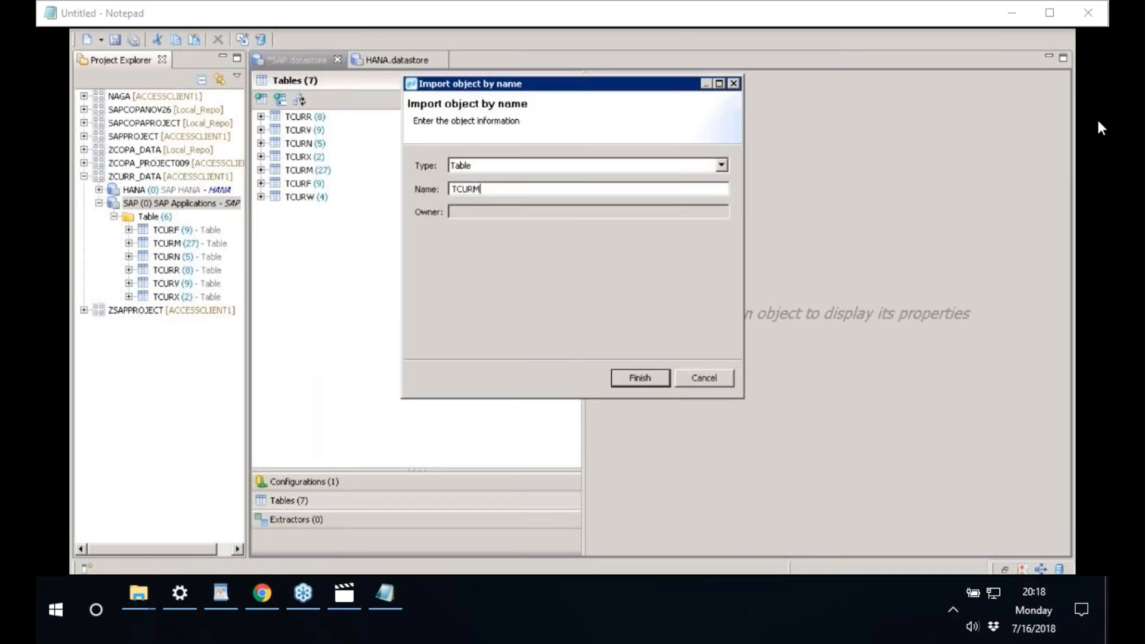
pyautogui.press('Return')
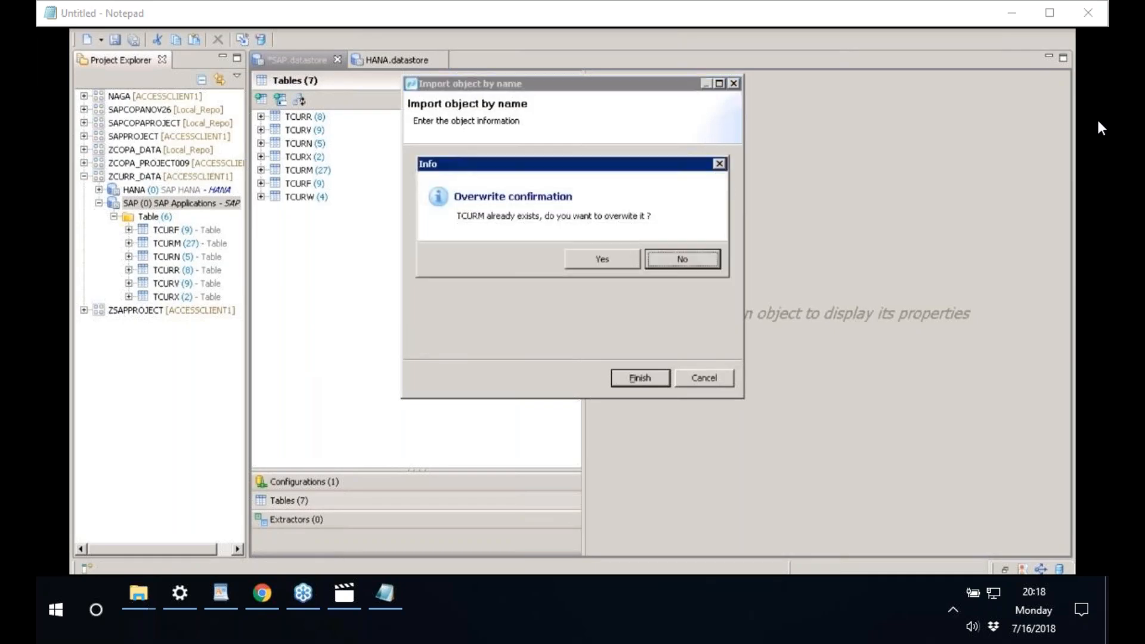
pyautogui.click(674, 259)
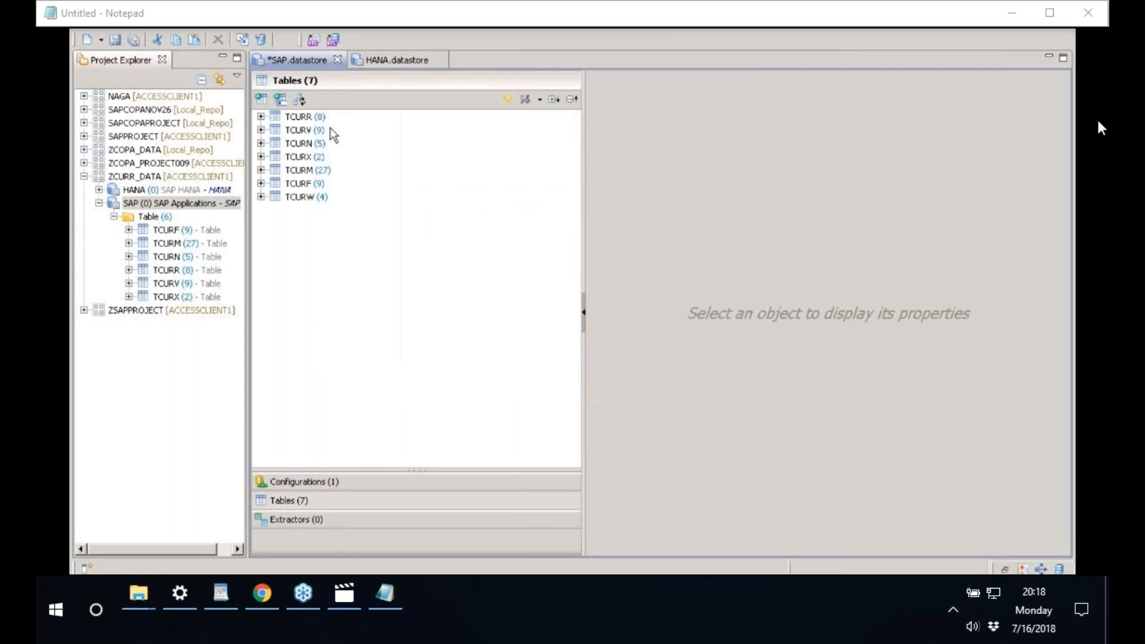
pyautogui.click(281, 99)
pyautogui.write('TCURN')
pyautogui.press('Return')
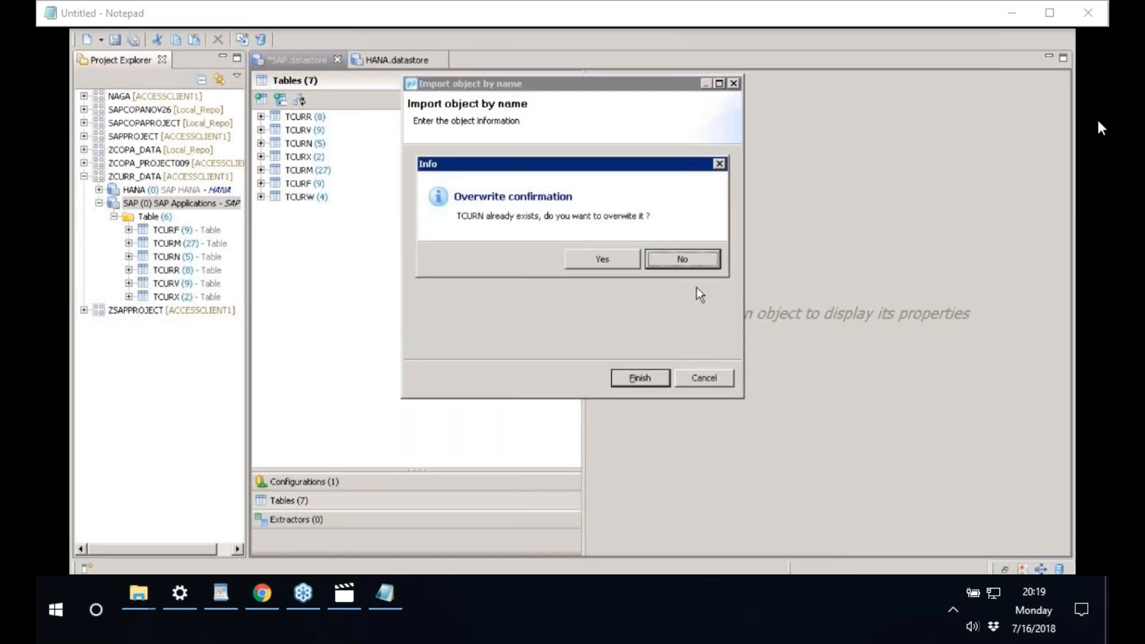
pyautogui.click(697, 266)
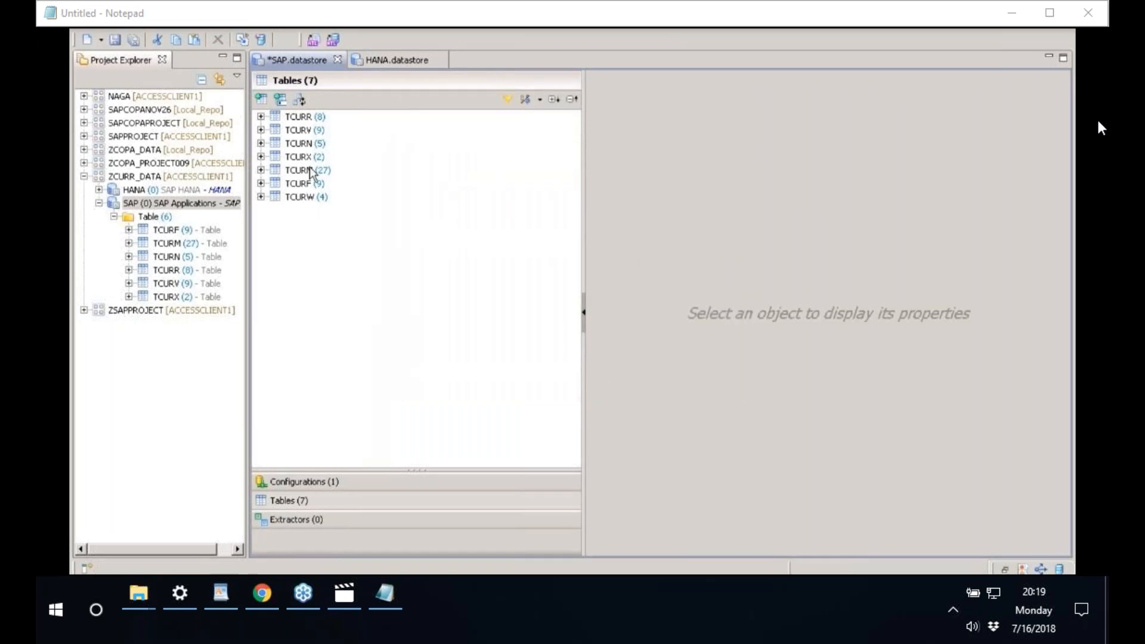
# - Import TCURS and TCURT by name and save the nine-table datastore
pyautogui.click(280, 99)
pyautogui.write('TCURS')
pyautogui.press('Return')
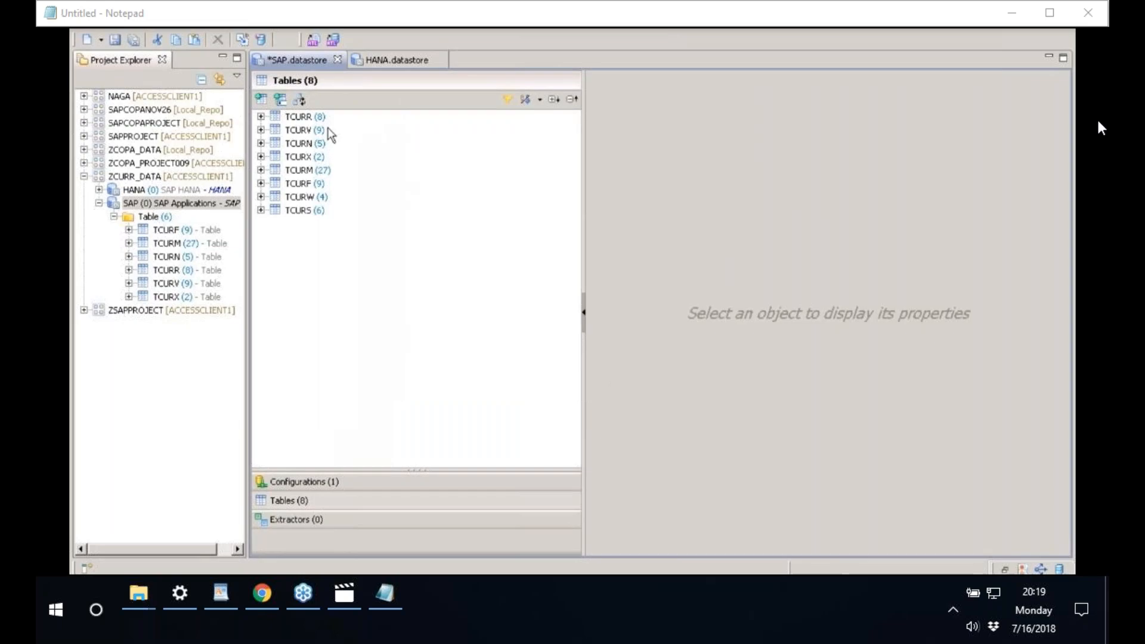
pyautogui.click(285, 101)
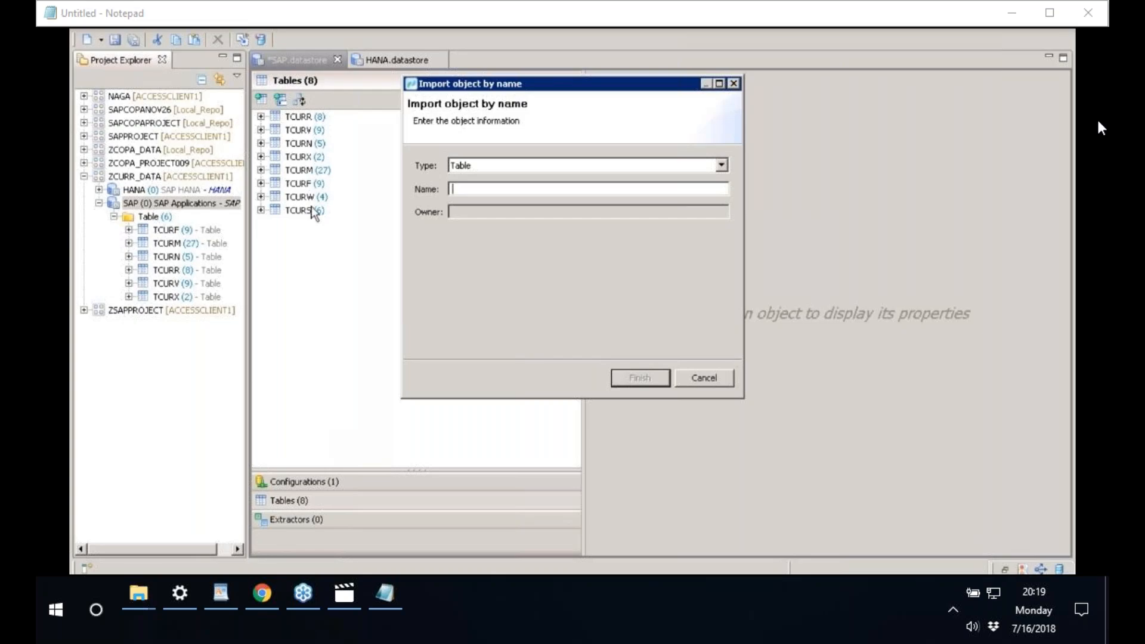
pyautogui.write('TCURT')
pyautogui.press('Return')
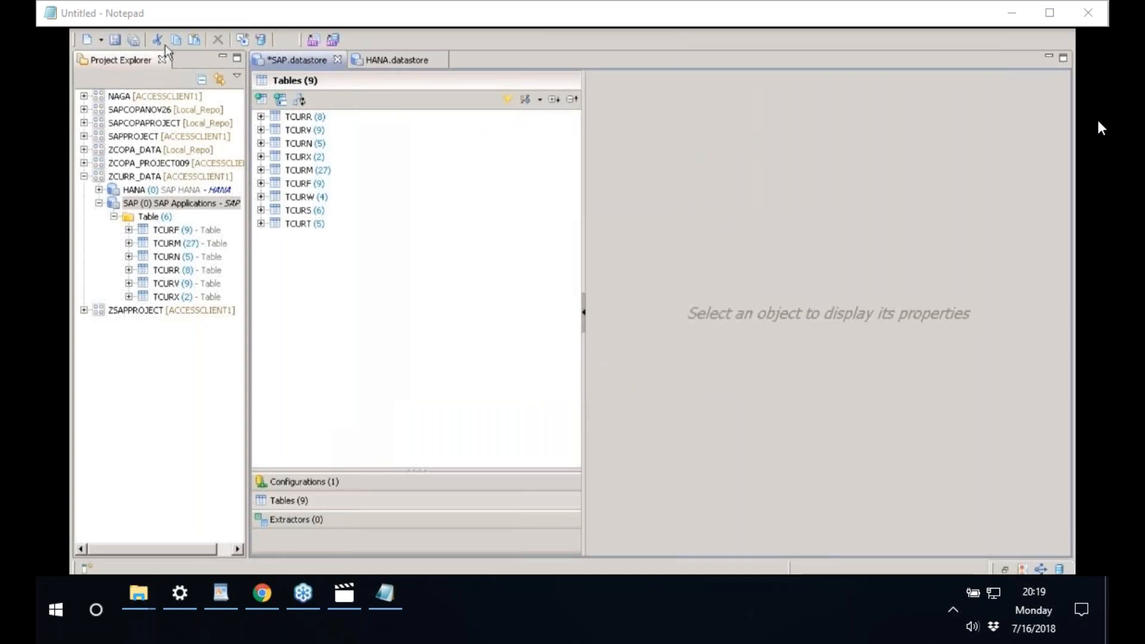
pyautogui.click(133, 39)
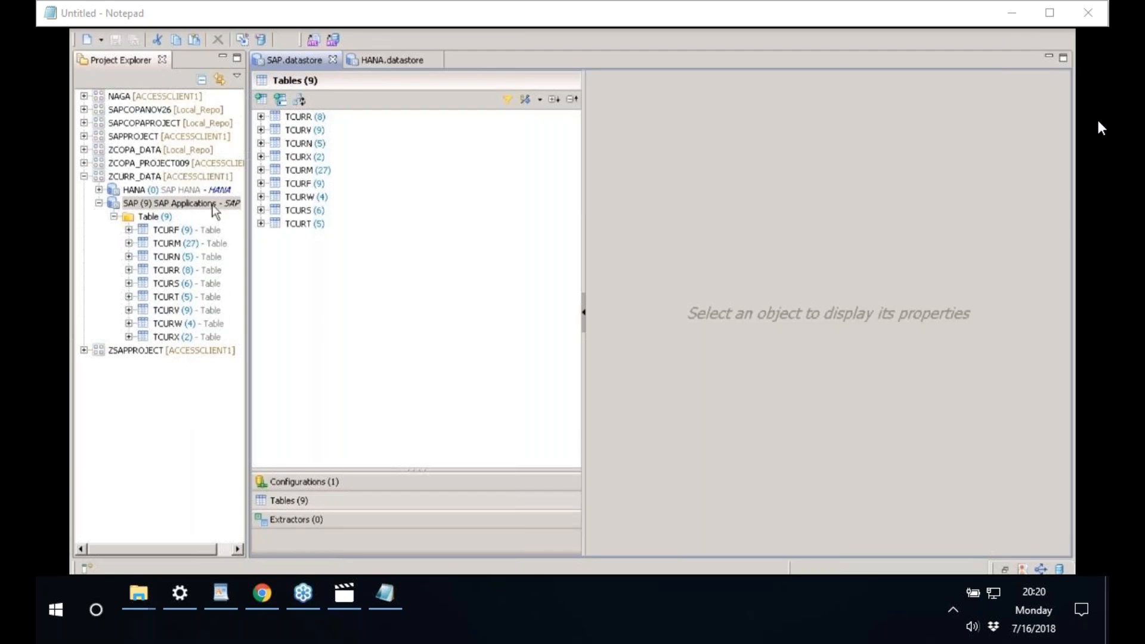
pyautogui.click(143, 206)
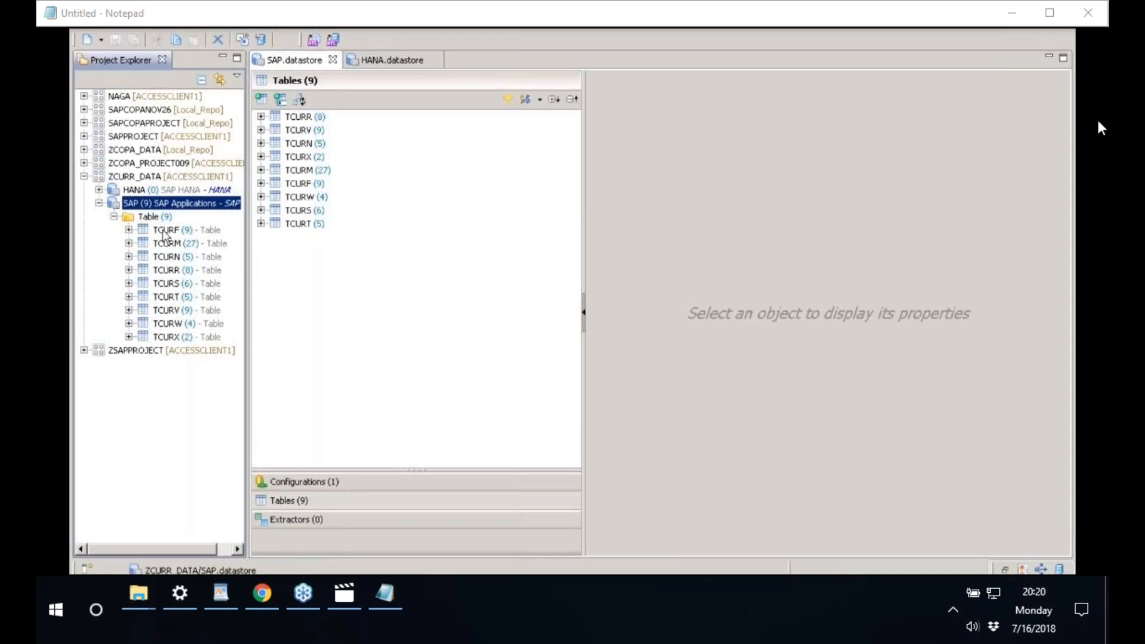
# - Create a new replication job named CURR with description CURR in the ZCURR_DATA project
pyautogui.rightClick(150, 179)
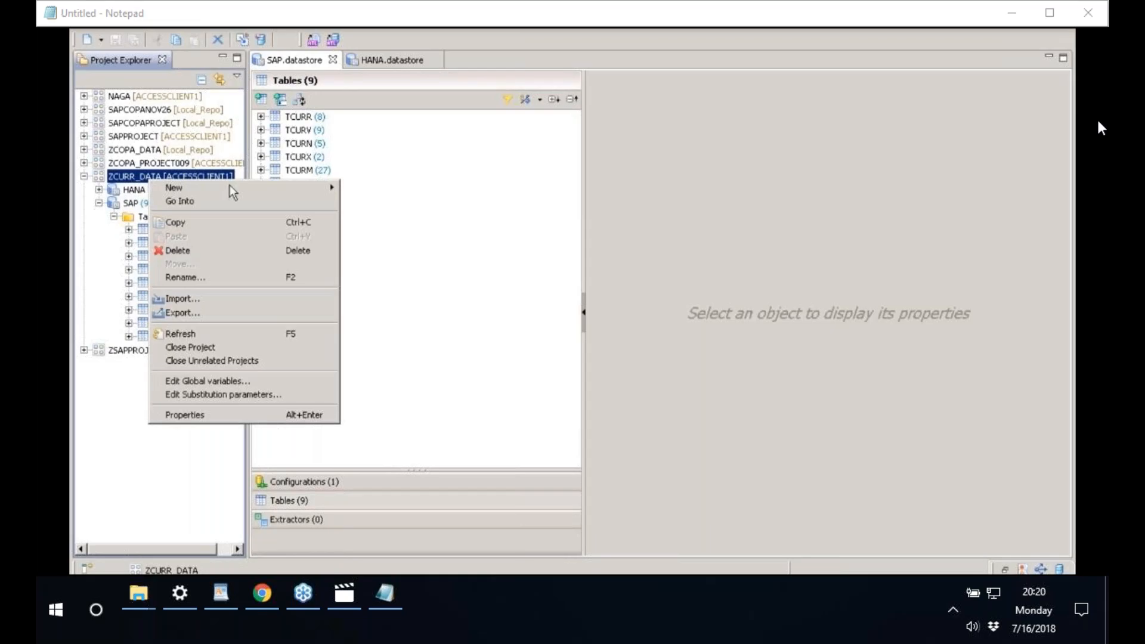
pyautogui.moveTo(286, 189)
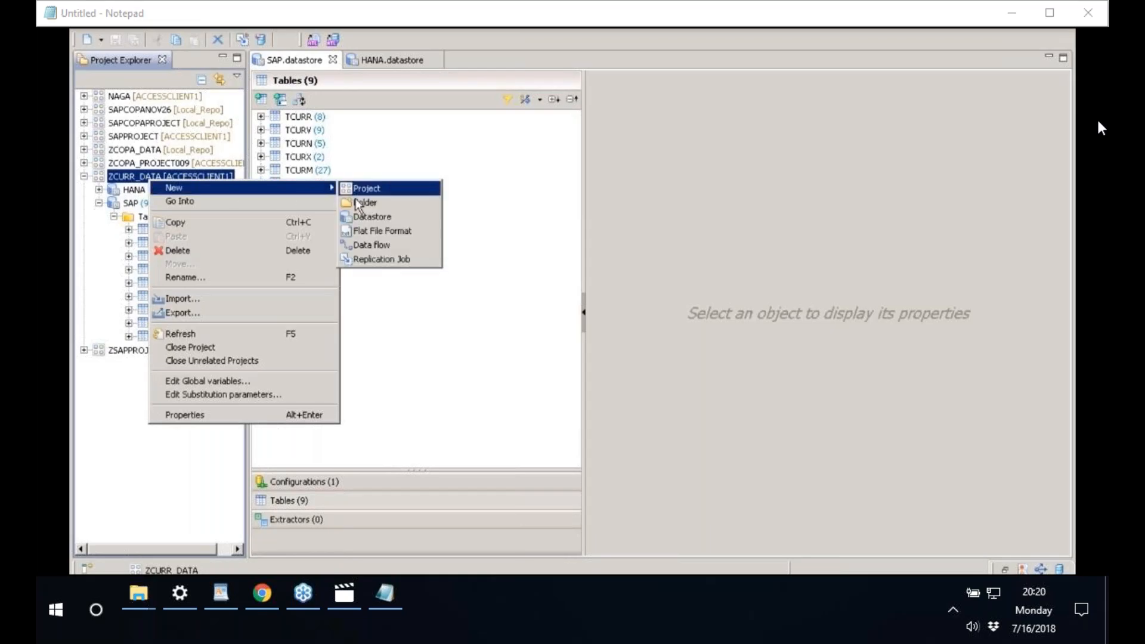
pyautogui.click(373, 258)
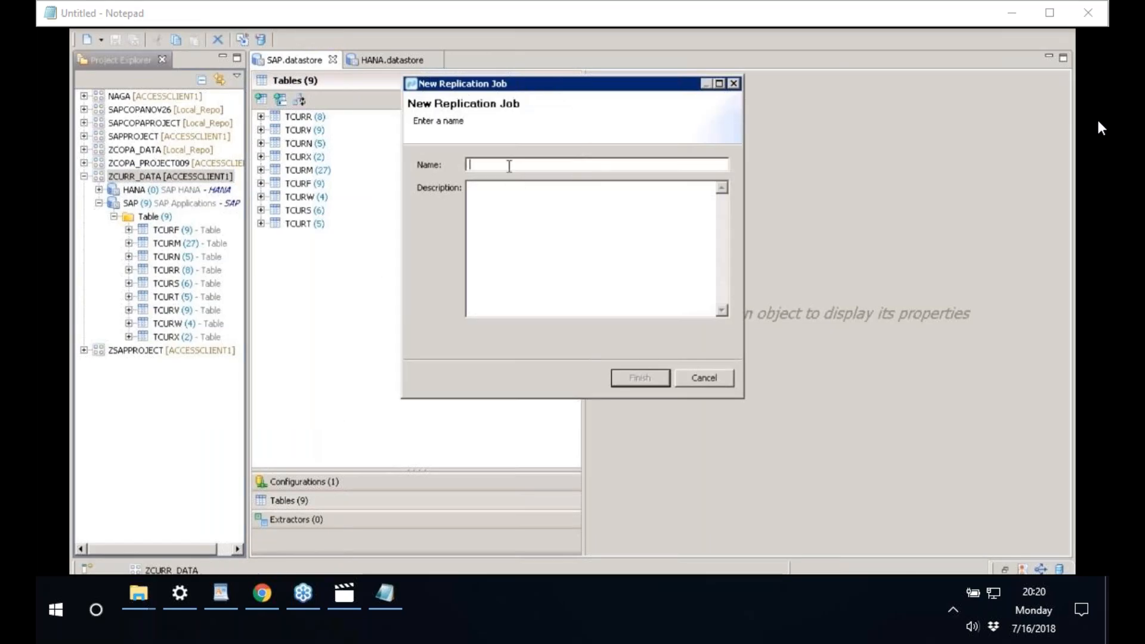
pyautogui.write('CURR')
pyautogui.click(515, 233)
pyautogui.write('CYRR')
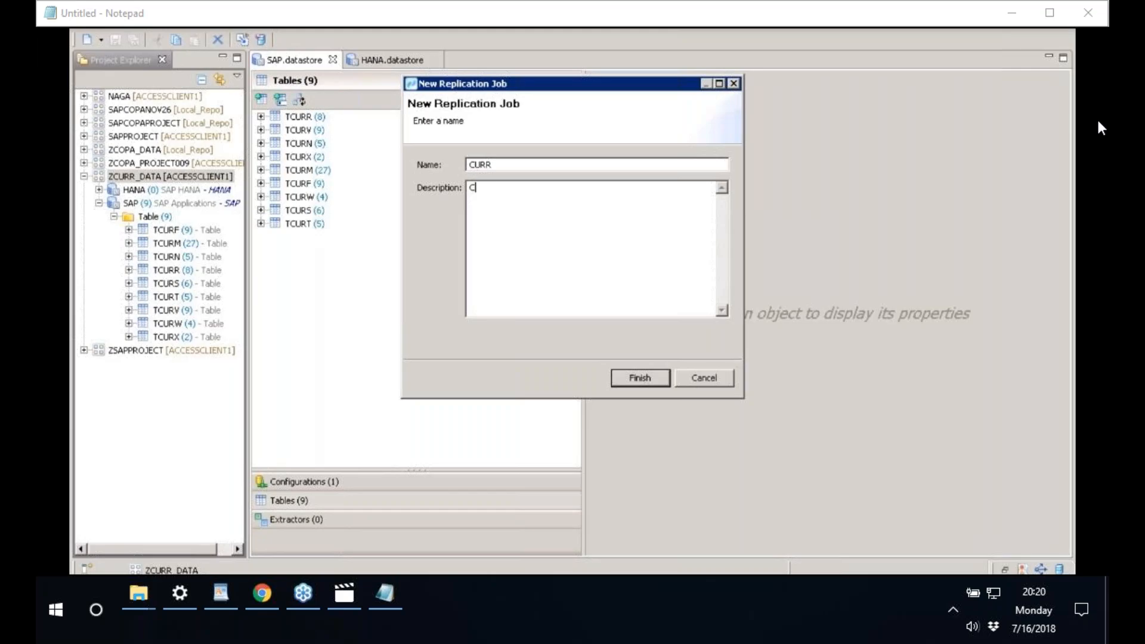
pyautogui.press('BackSpace')
pyautogui.press('BackSpace')
pyautogui.press('BackSpace')
pyautogui.write('URR')
pyautogui.click(642, 381)
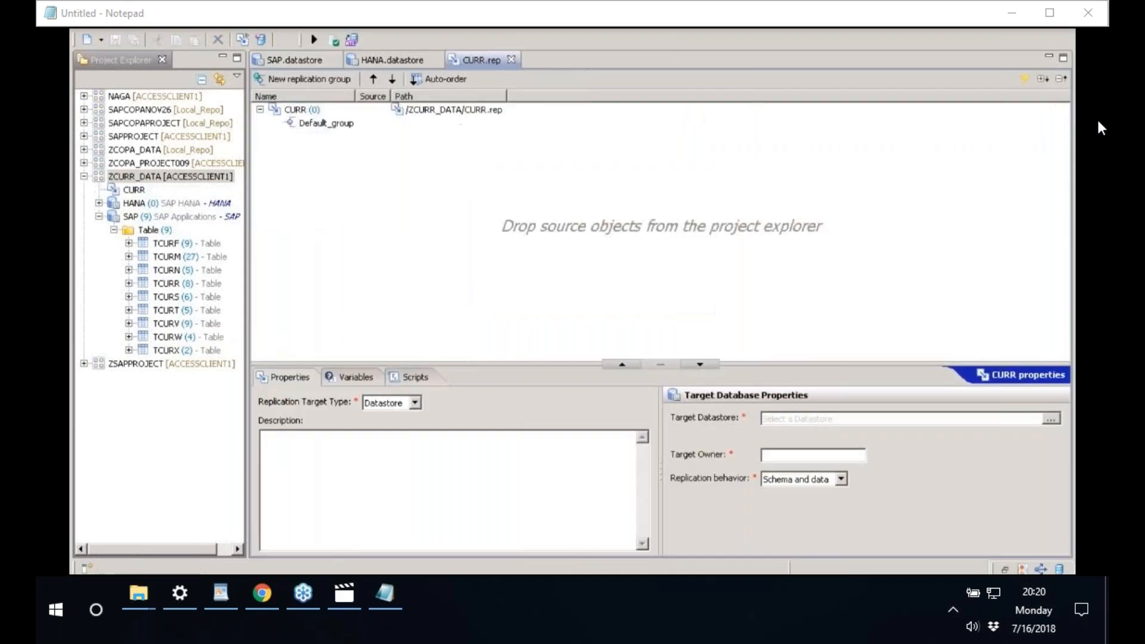
# - Add the nine tables TCURF through TCURX to CURR's default group and show the job's properties
pyautogui.click(190, 249)
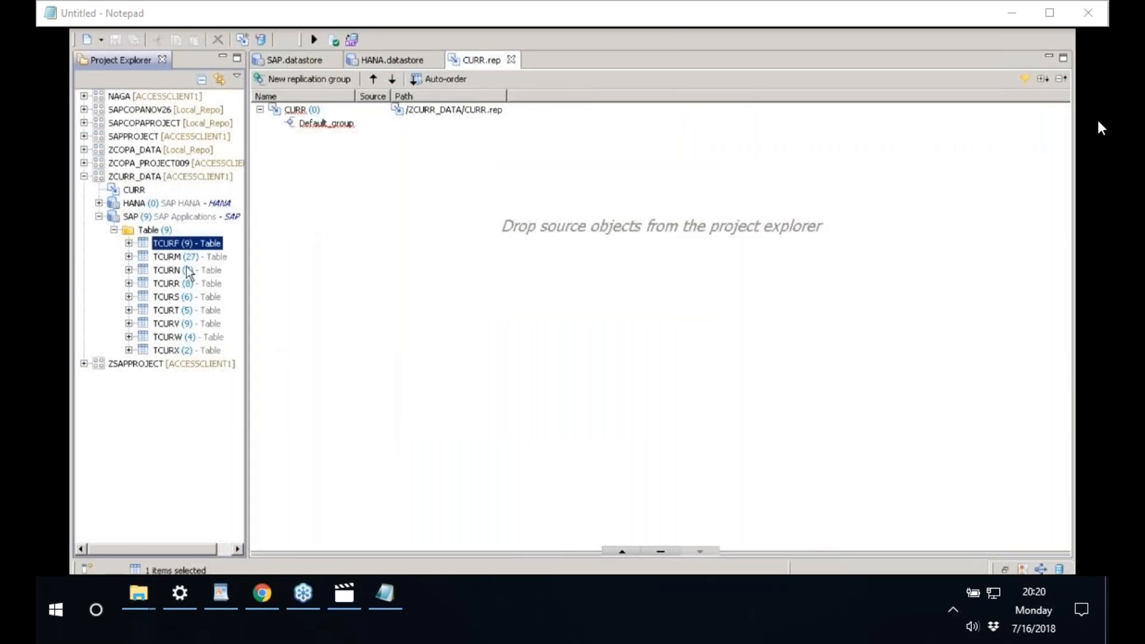
pyautogui.keyDown('shift'); pyautogui.click(175, 351); pyautogui.keyUp('shift')
pyautogui.moveTo(171, 274); pyautogui.dragTo(399, 219)
pyautogui.click(276, 124)
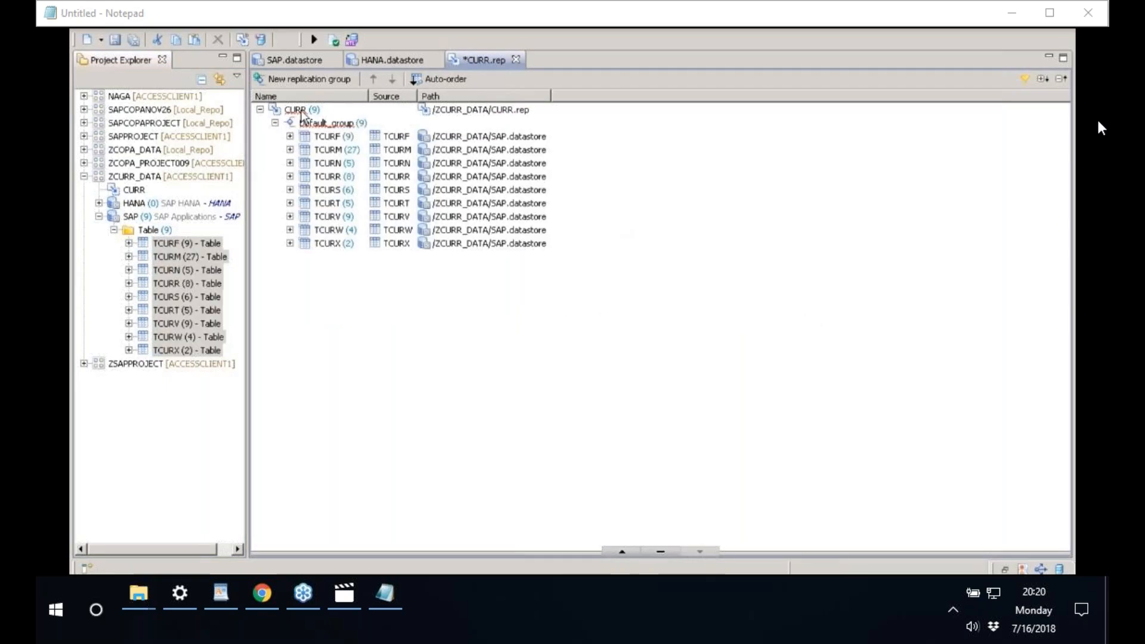
pyautogui.click(300, 111)
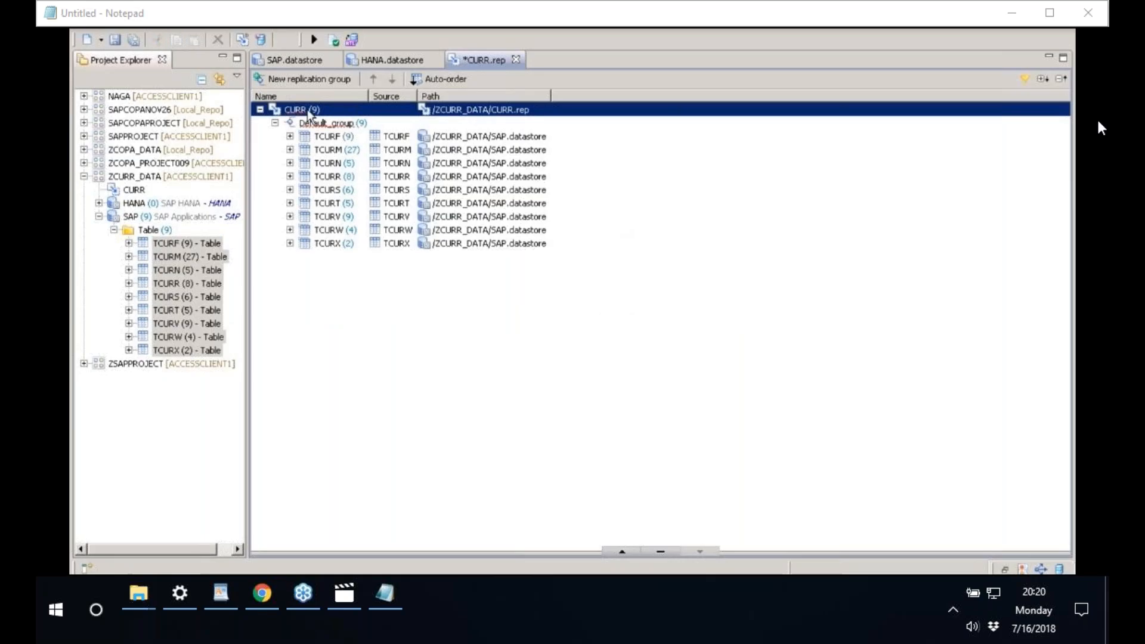
pyautogui.moveTo(560, 549); pyautogui.dragTo(540, 383)
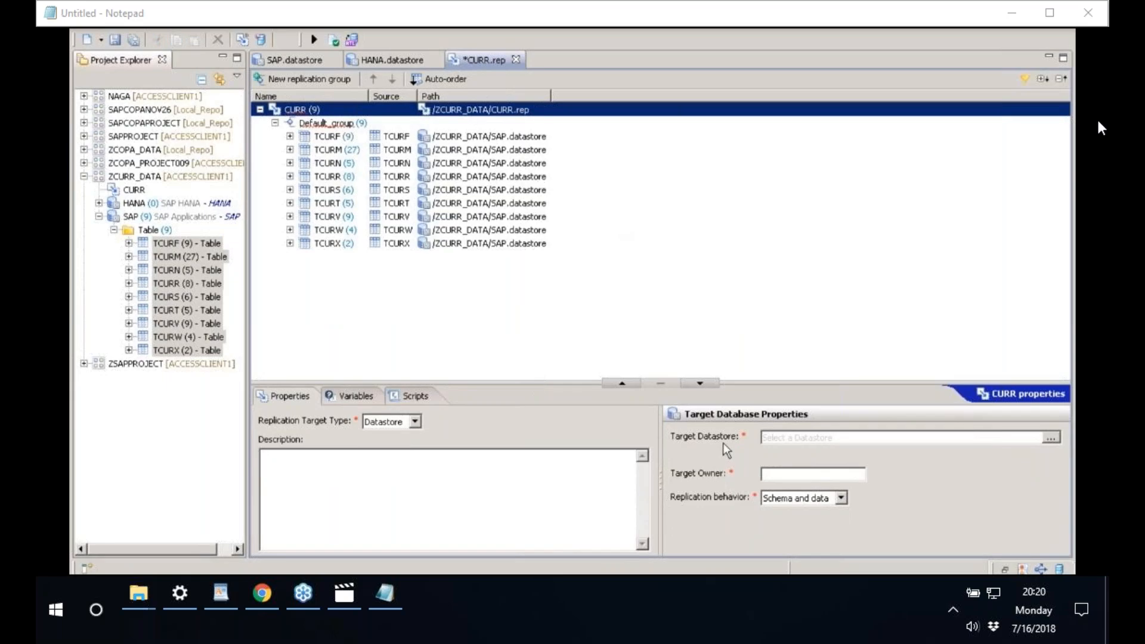
# - Set the CURR job's target datastore to HANA.datastore
pyautogui.click(1053, 438)
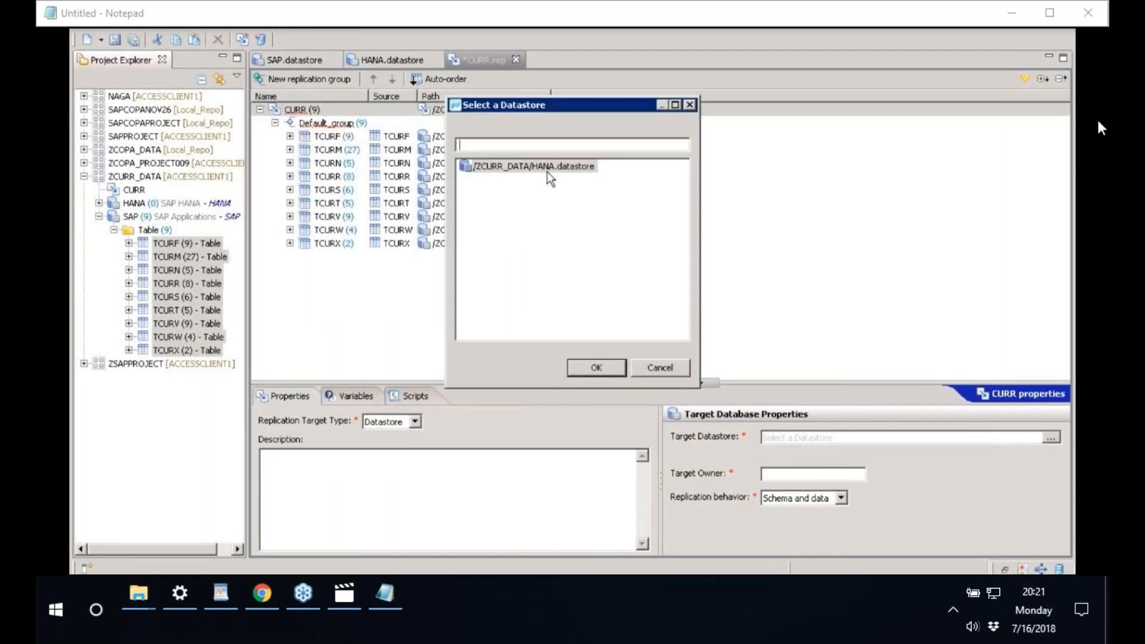
pyautogui.click(547, 170)
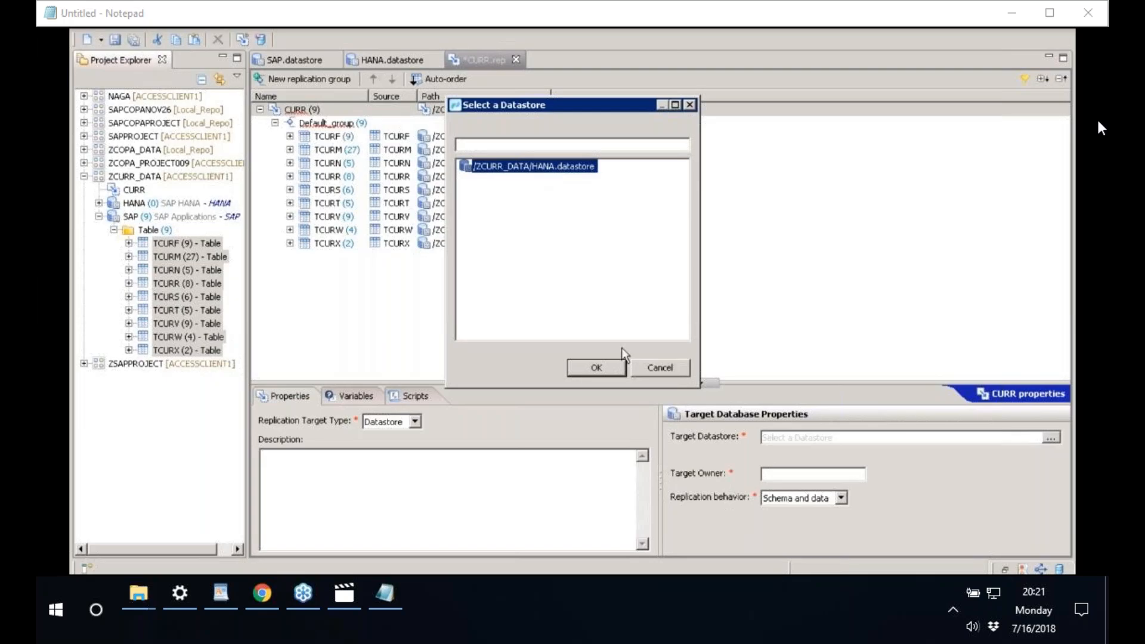
pyautogui.click(586, 368)
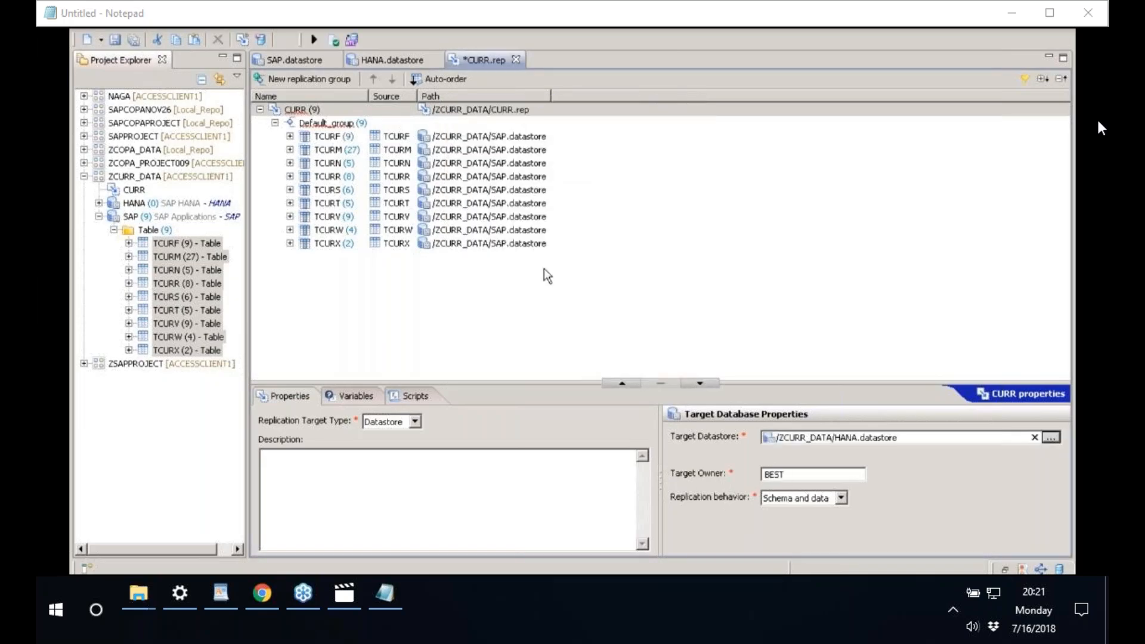
# - Validate the CURR job, save it, and start its initial load execution
pyautogui.click(336, 42)
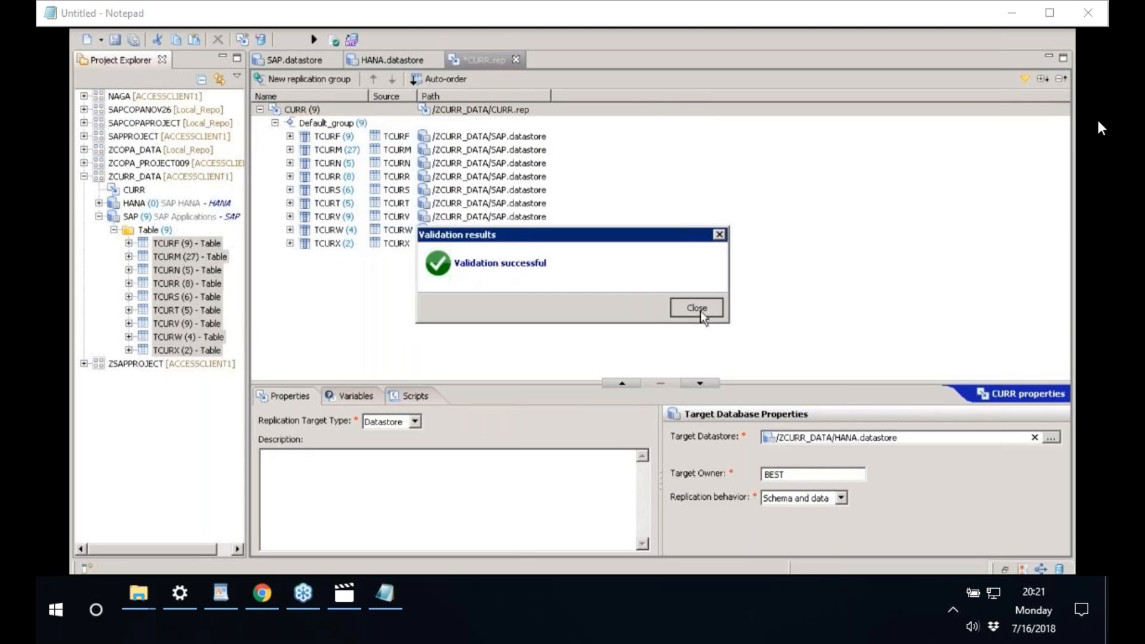
pyautogui.click(696, 307)
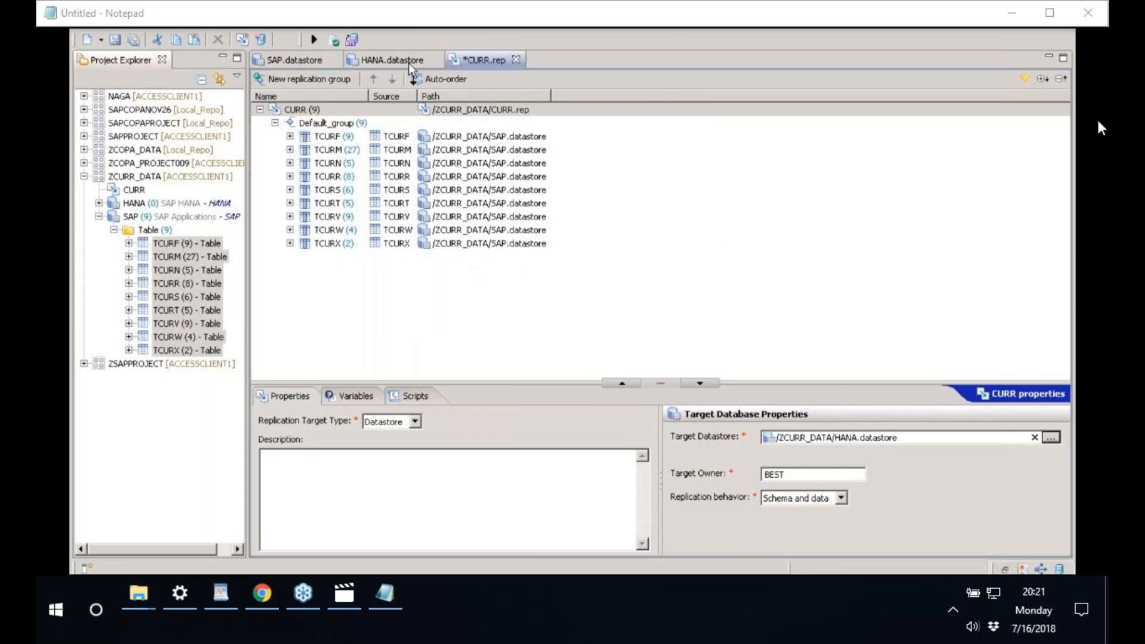
pyautogui.click(317, 45)
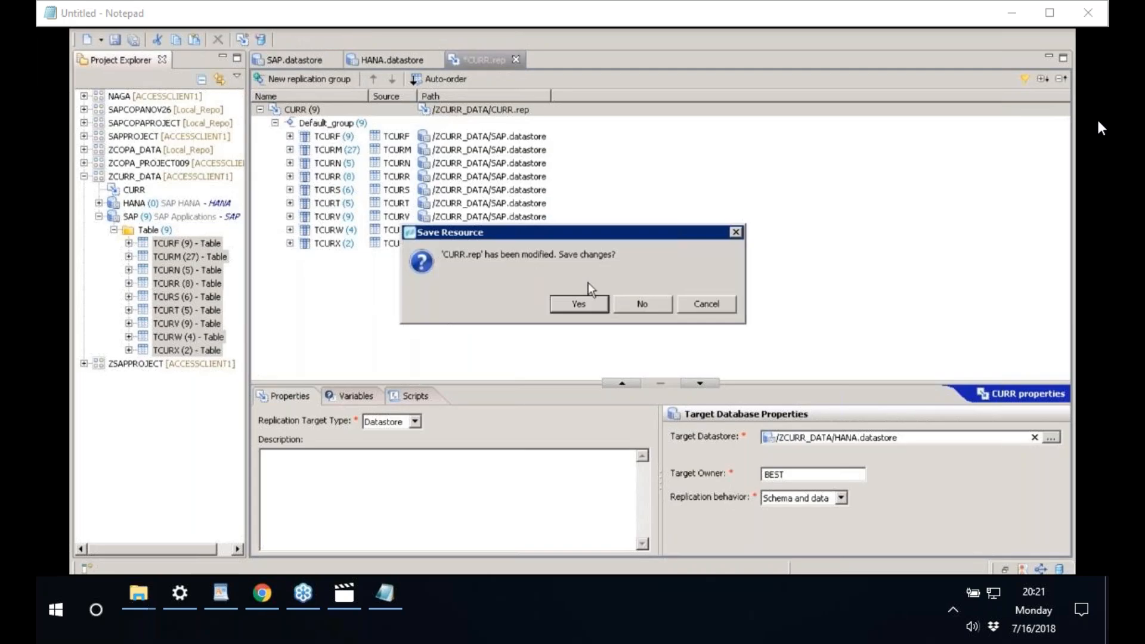
pyautogui.click(575, 306)
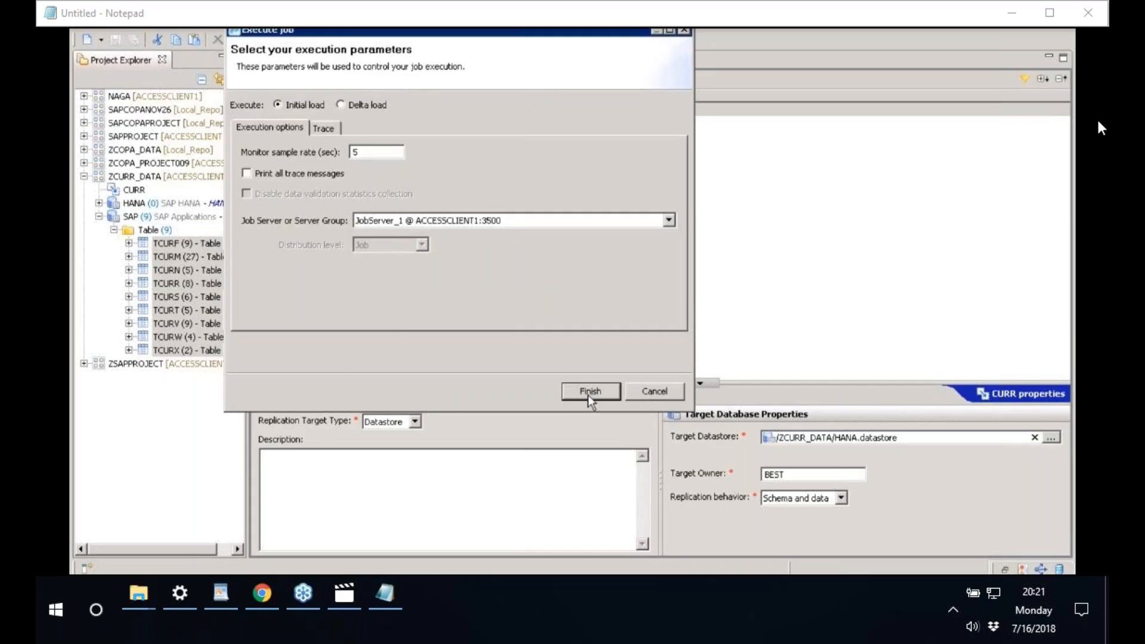
pyautogui.click(589, 392)
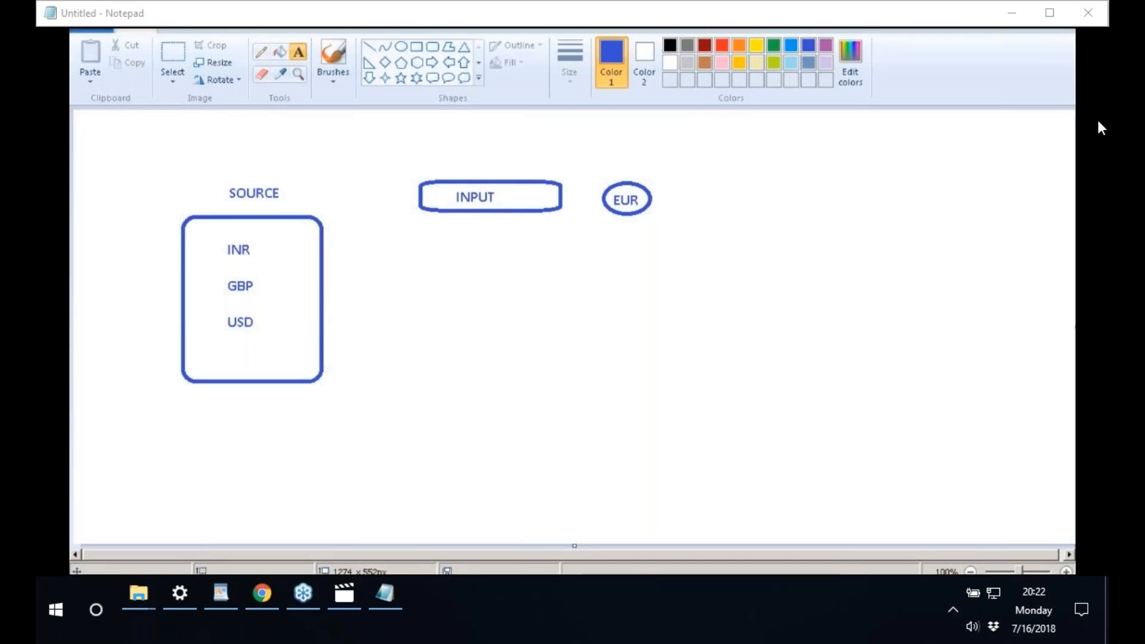
# - Leave the Paint diagram and expand the EDB (BEST) system in SAP HANA Studio
pyautogui.click(294, 582)
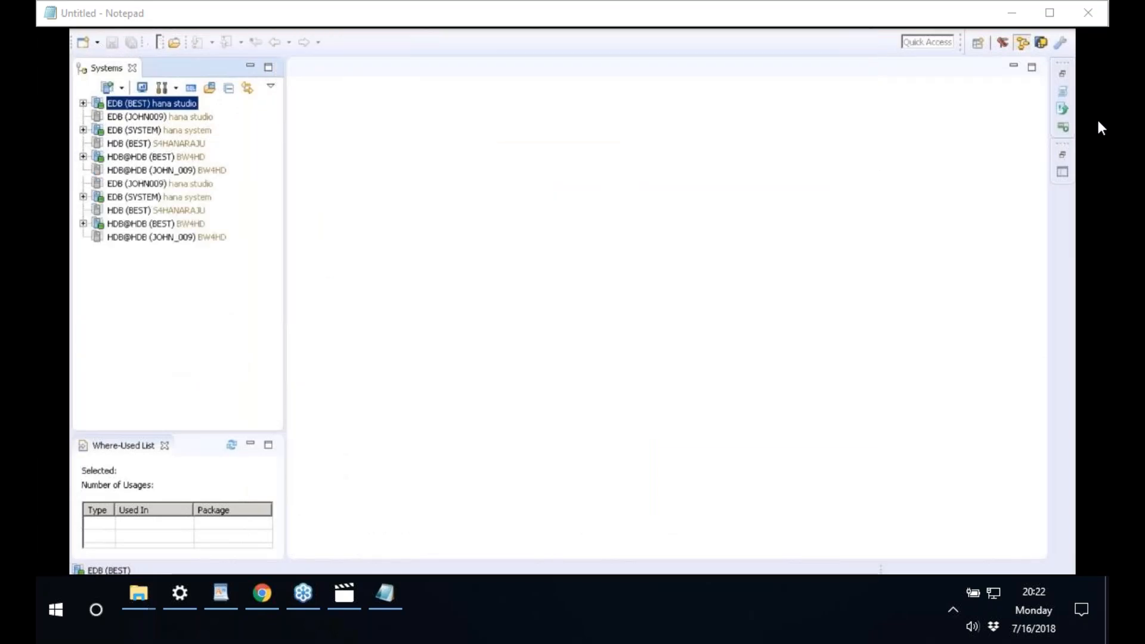
pyautogui.doubleClick(128, 103)
# - Expand Catalog down to the BEST schema and remove the *KNA1* filter from its Tables folder
pyautogui.click(137, 130)
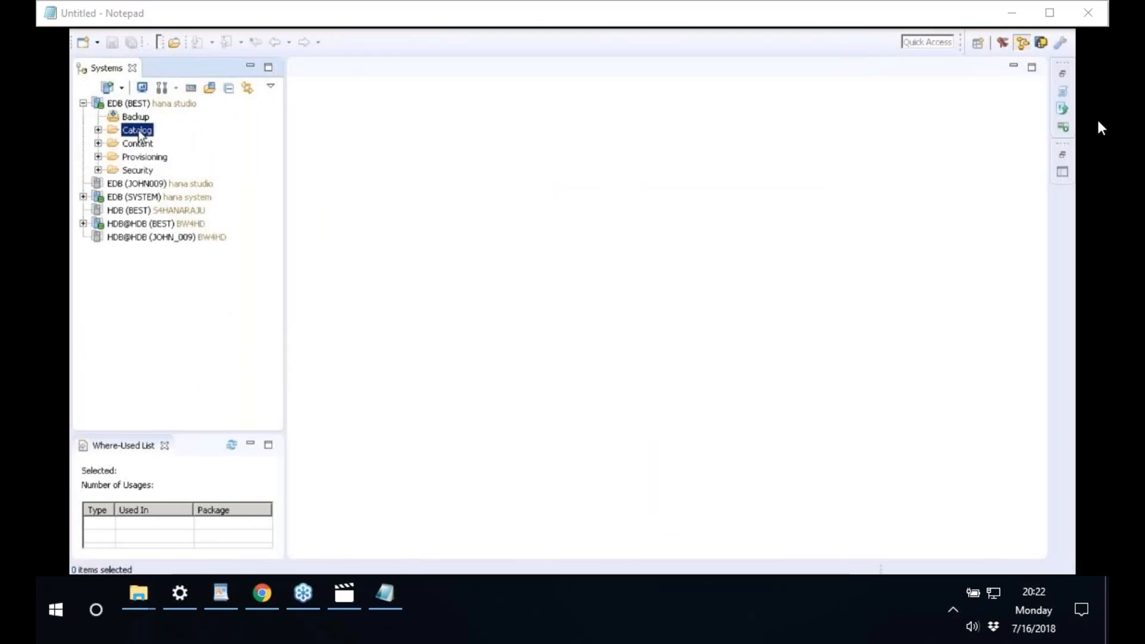
pyautogui.click(98, 130)
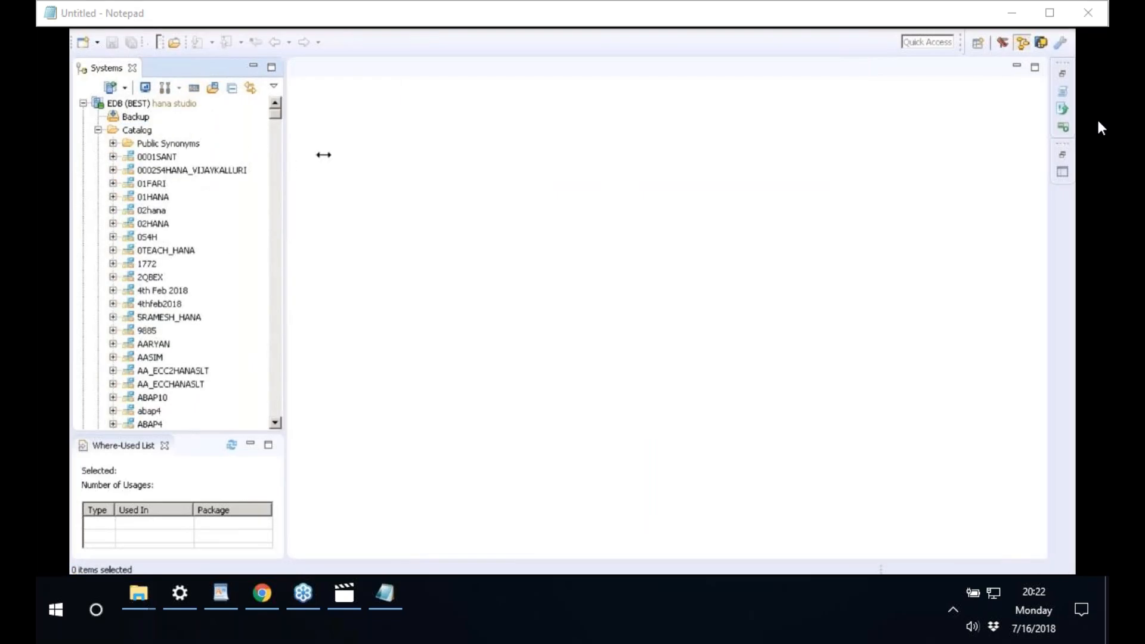
pyautogui.moveTo(323, 155); pyautogui.dragTo(396, 155)
pyautogui.click(166, 178)
pyautogui.write('best')
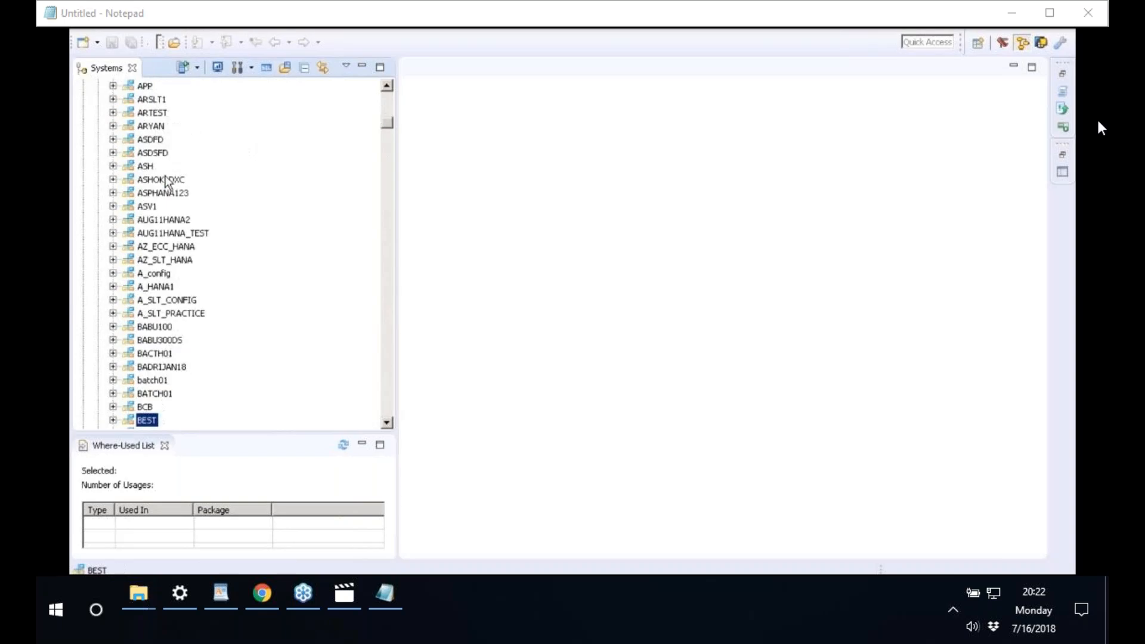
pyautogui.click(113, 421)
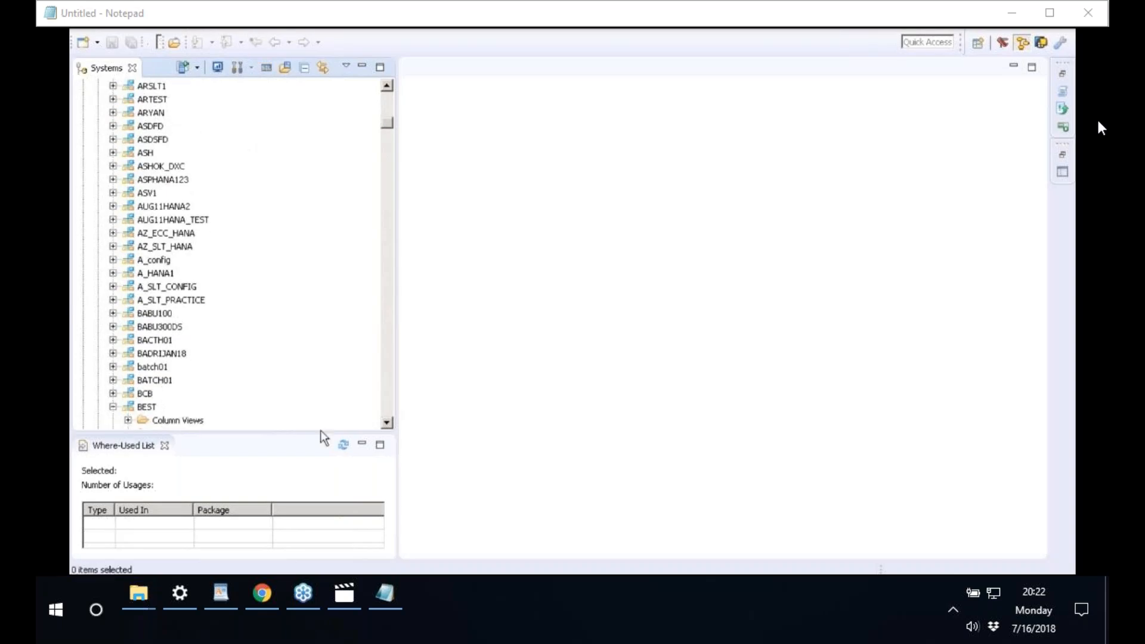
pyautogui.scroll(-6, 385, 427)
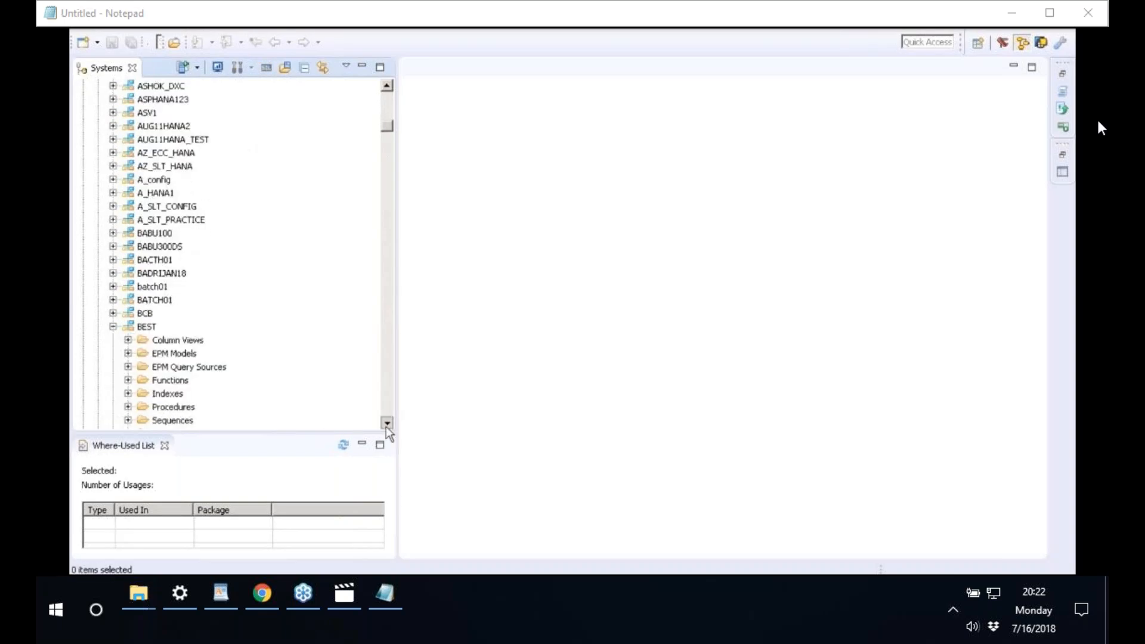
pyautogui.click(203, 287)
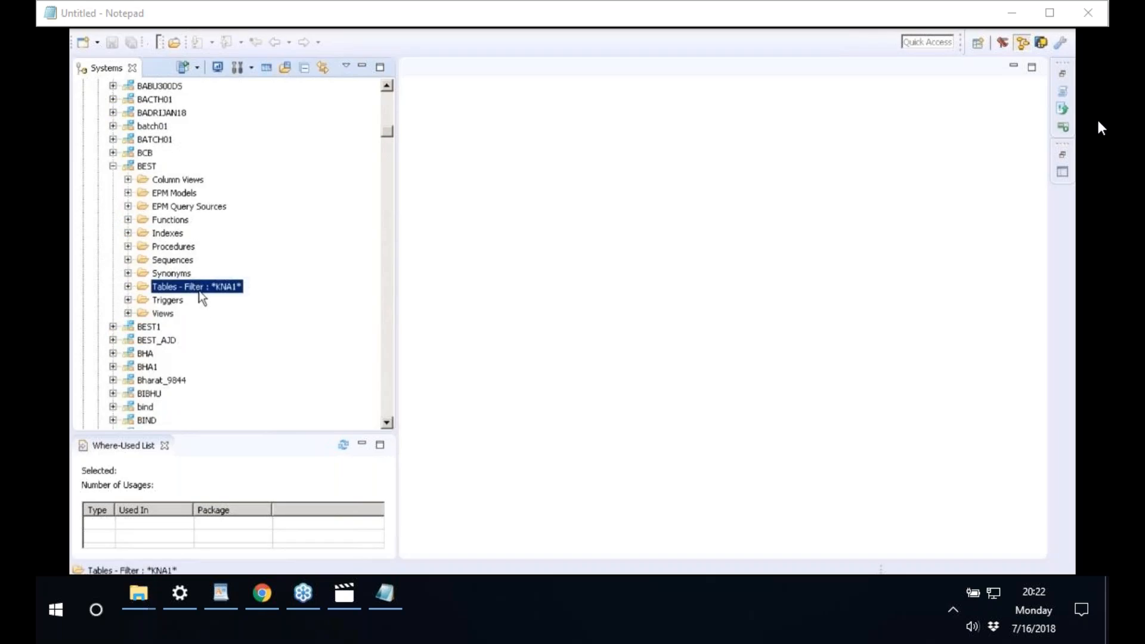
pyautogui.rightClick(199, 293)
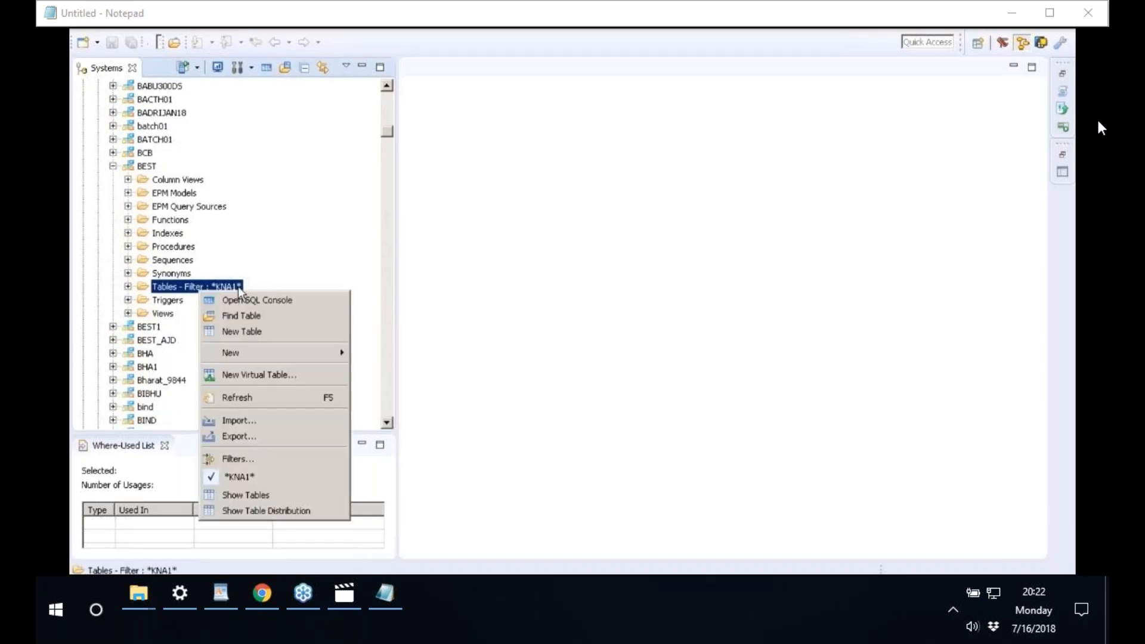
pyautogui.click(263, 478)
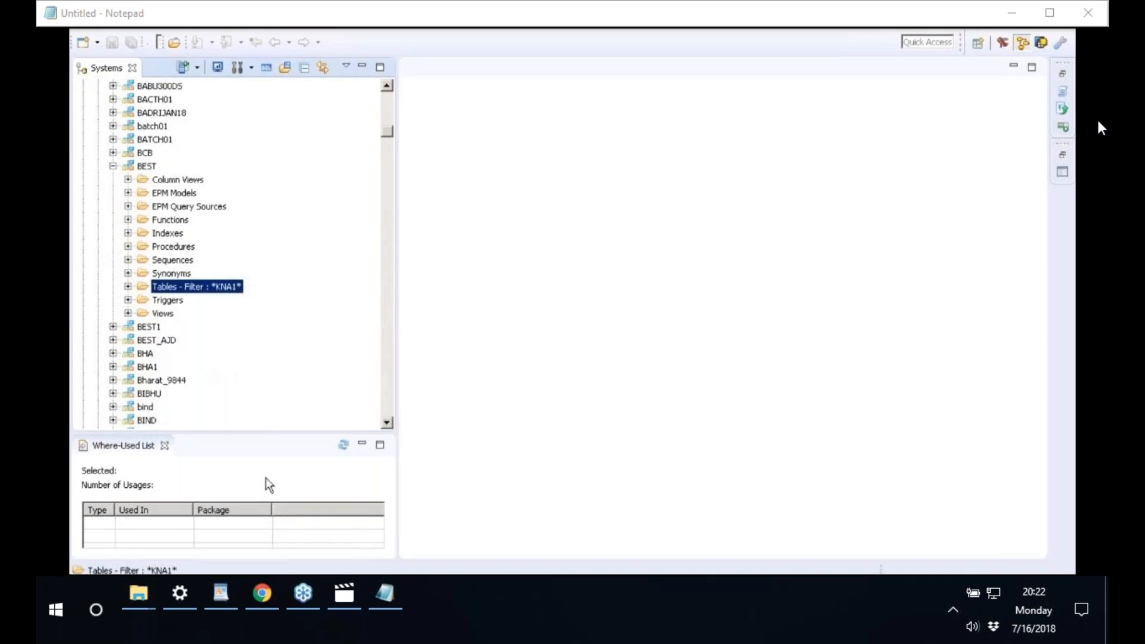
# - Filter BEST's Tables folder by the whole word TCURR
pyautogui.click(128, 287)
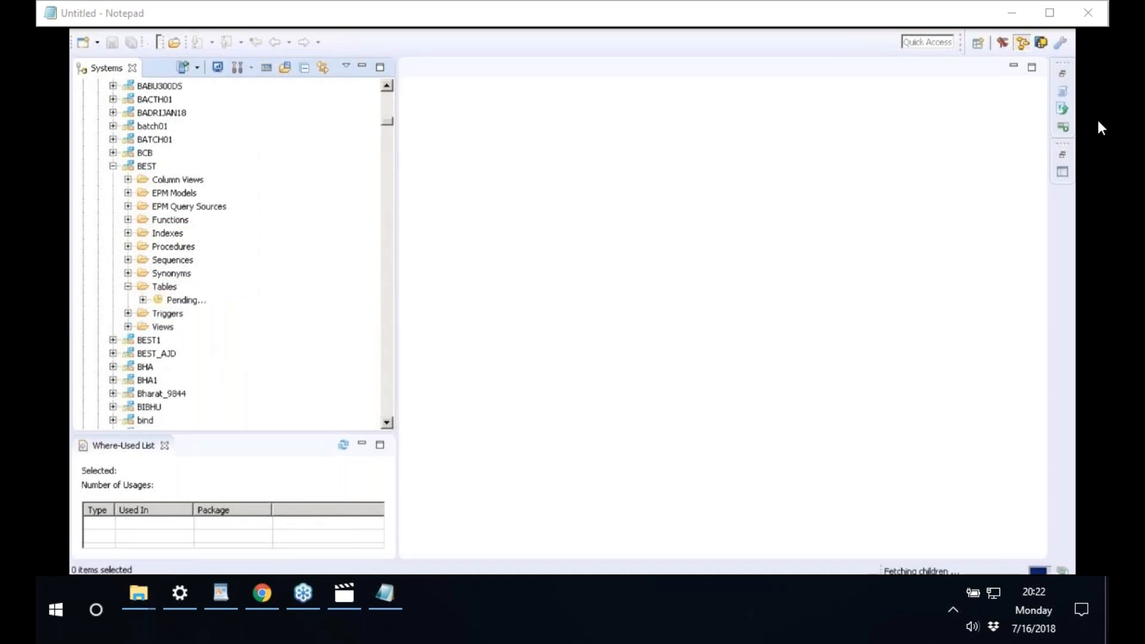
pyautogui.click(165, 287)
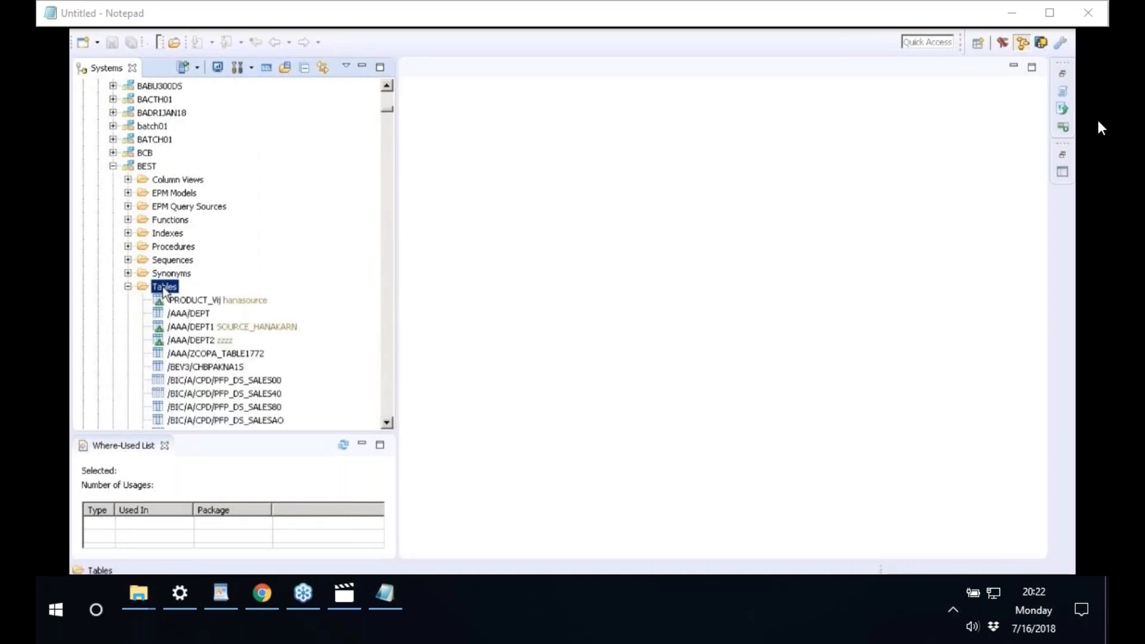
pyautogui.rightClick(164, 290)
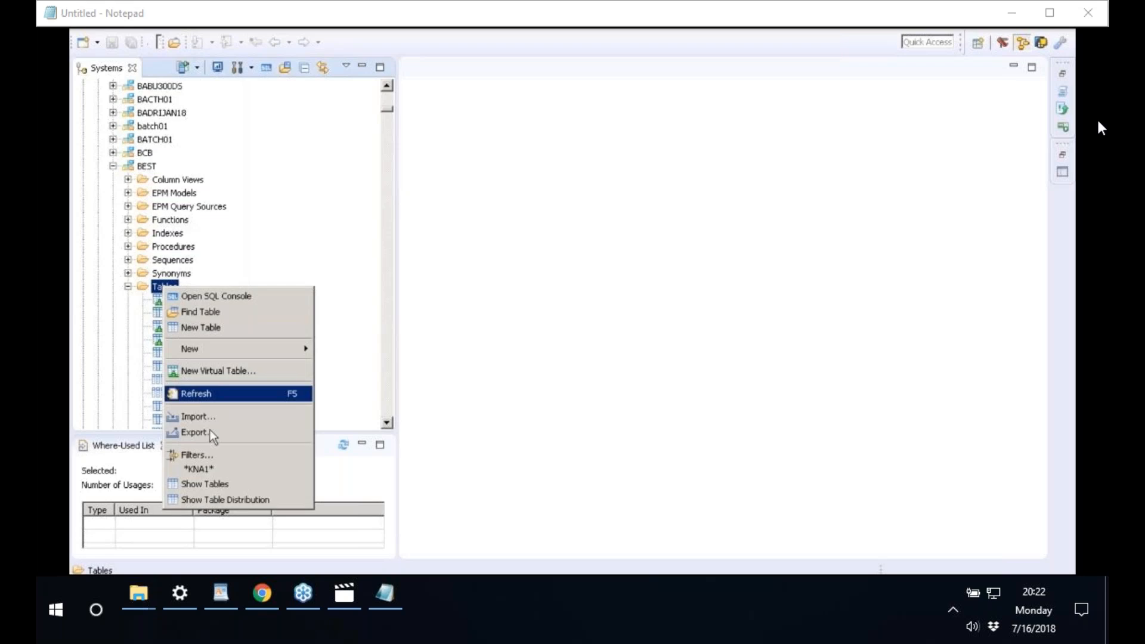
pyautogui.click(209, 454)
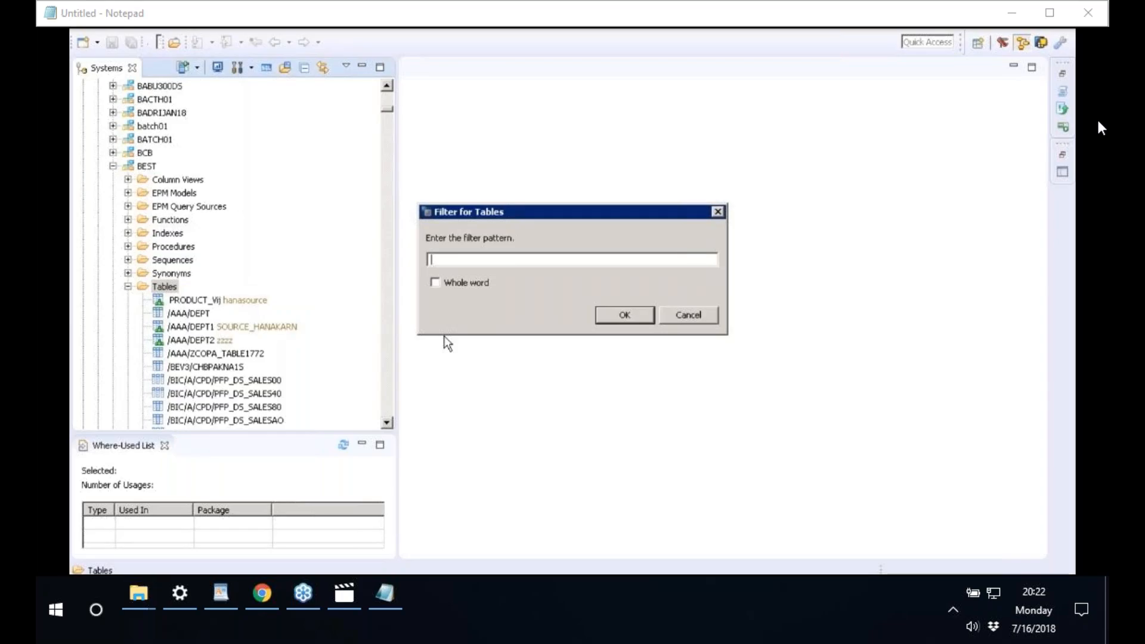
pyautogui.write('TCURR')
pyautogui.click(483, 285)
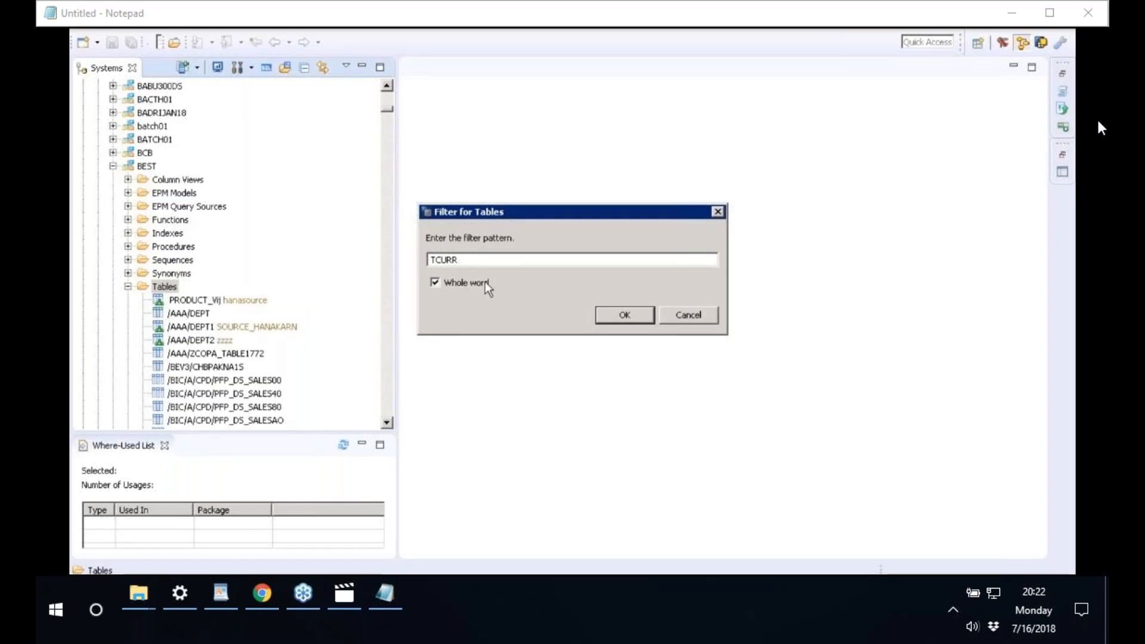
pyautogui.click(625, 316)
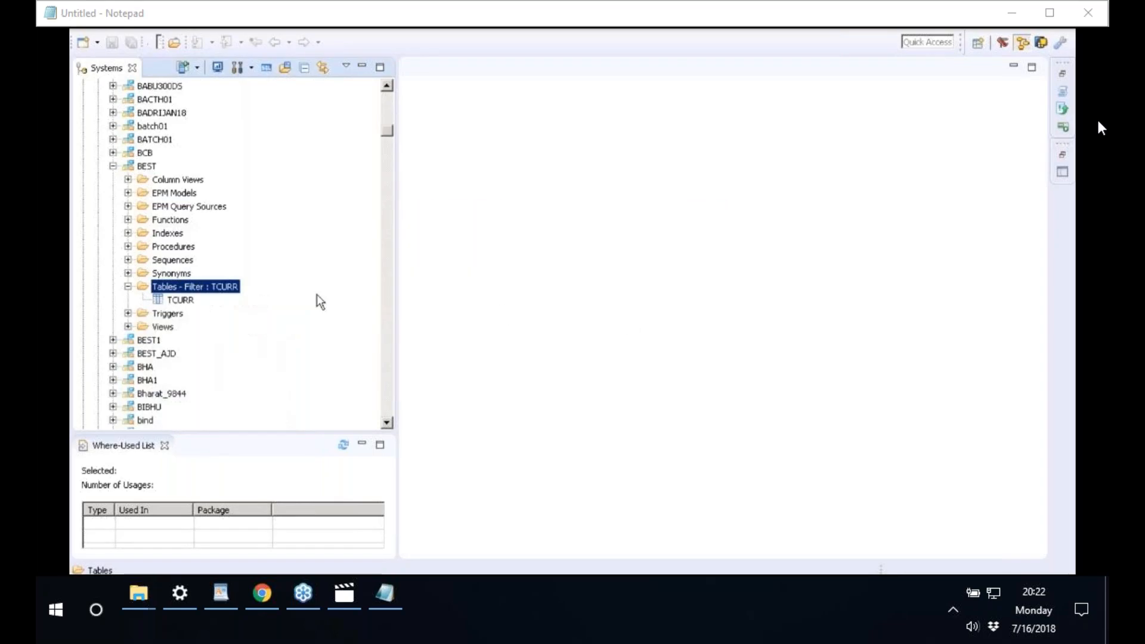
# - Open a data preview of the TCURR table
pyautogui.click(184, 304)
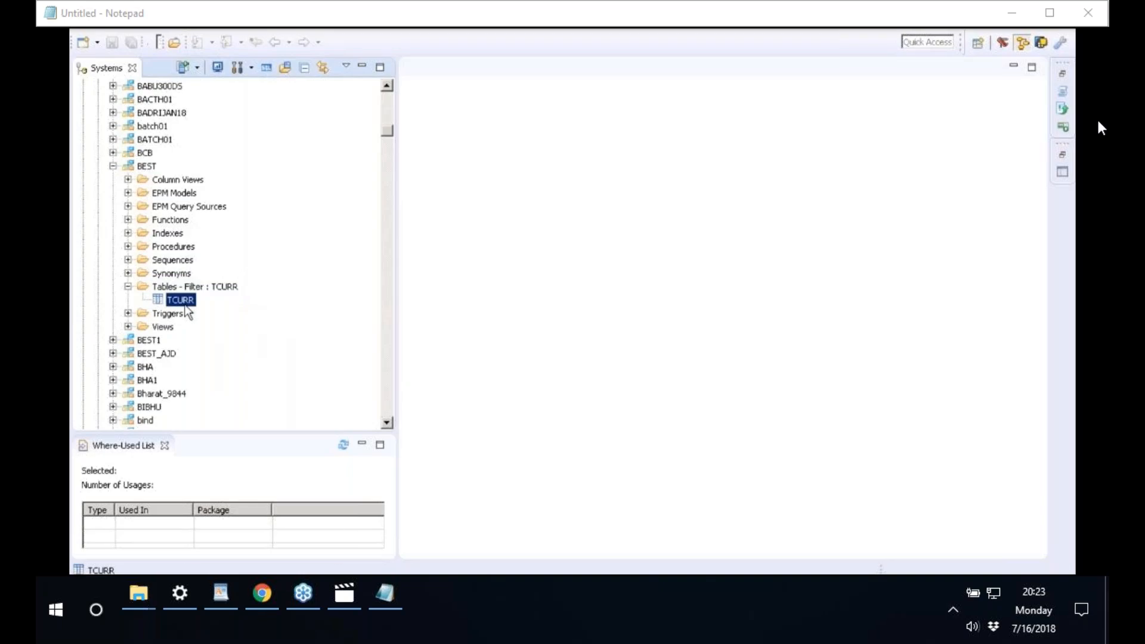
pyautogui.rightClick(185, 305)
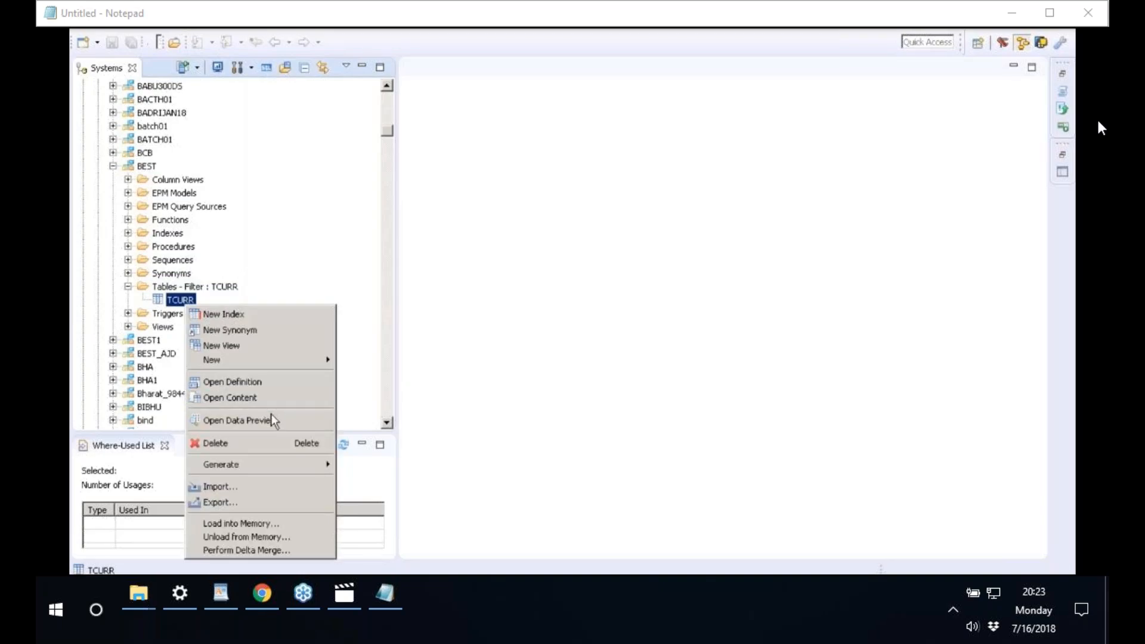
pyautogui.click(273, 417)
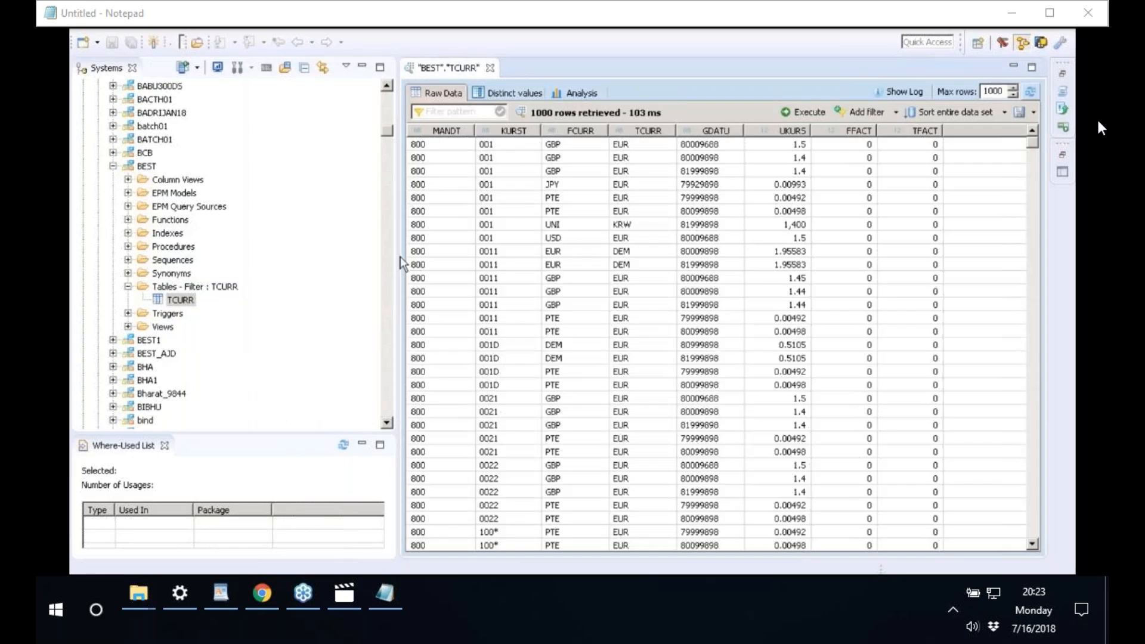
# - Widen the TCURR data preview area and reselect the TCURR table
pyautogui.moveTo(399, 257); pyautogui.dragTo(264, 259)
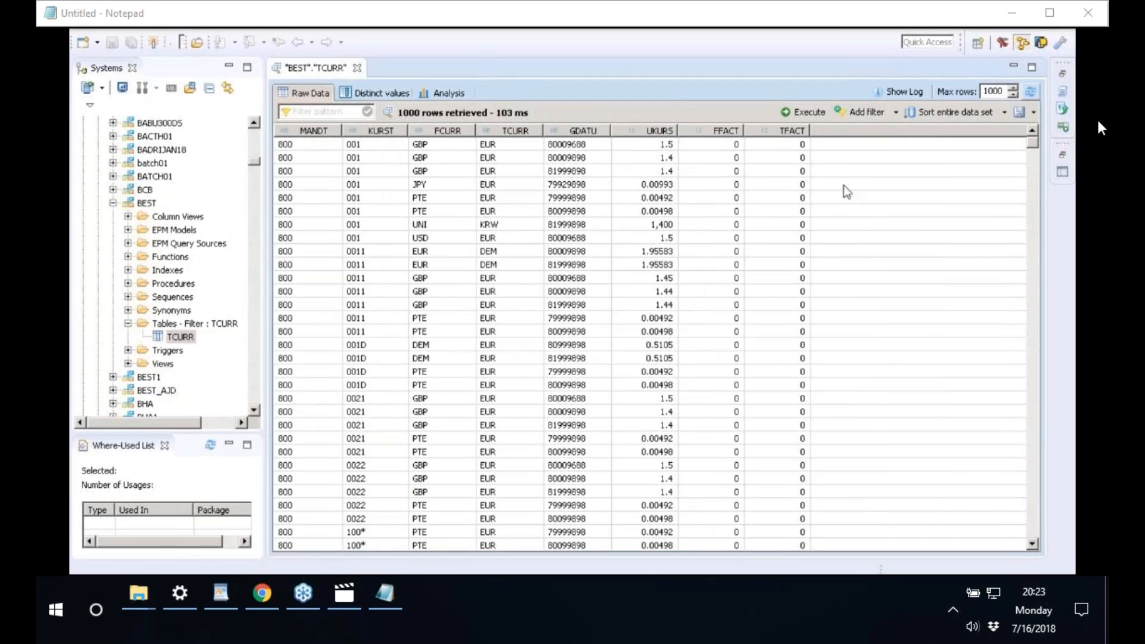
pyautogui.click(181, 337)
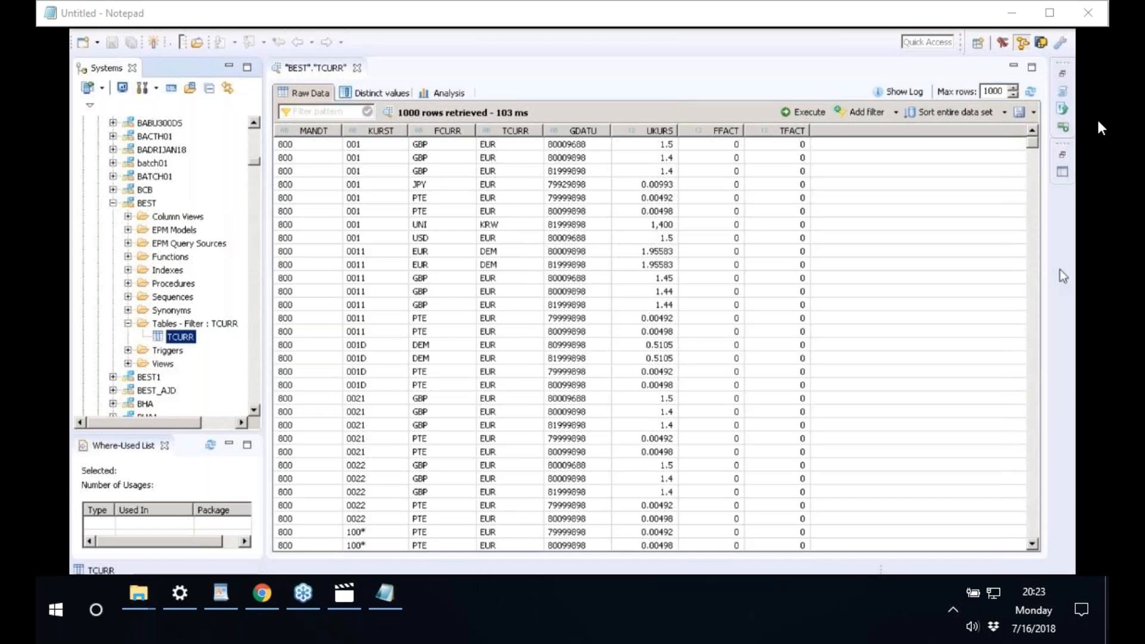
pyautogui.click(283, 574)
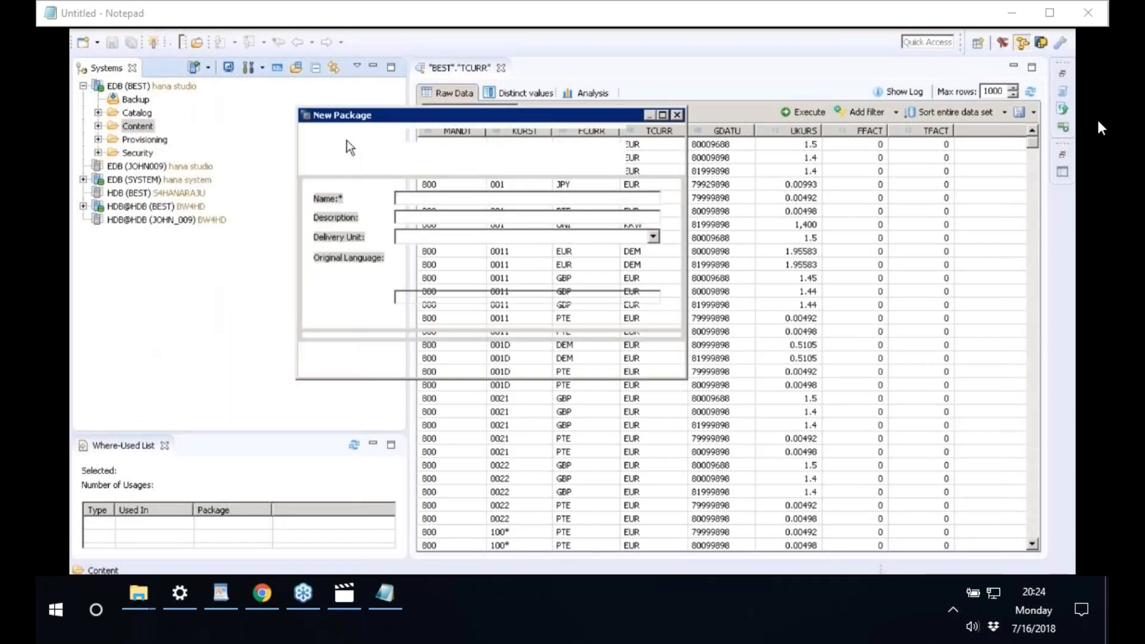
# - Name the new package CURR and create it
pyautogui.write('CURR')
pyautogui.press('Tab')
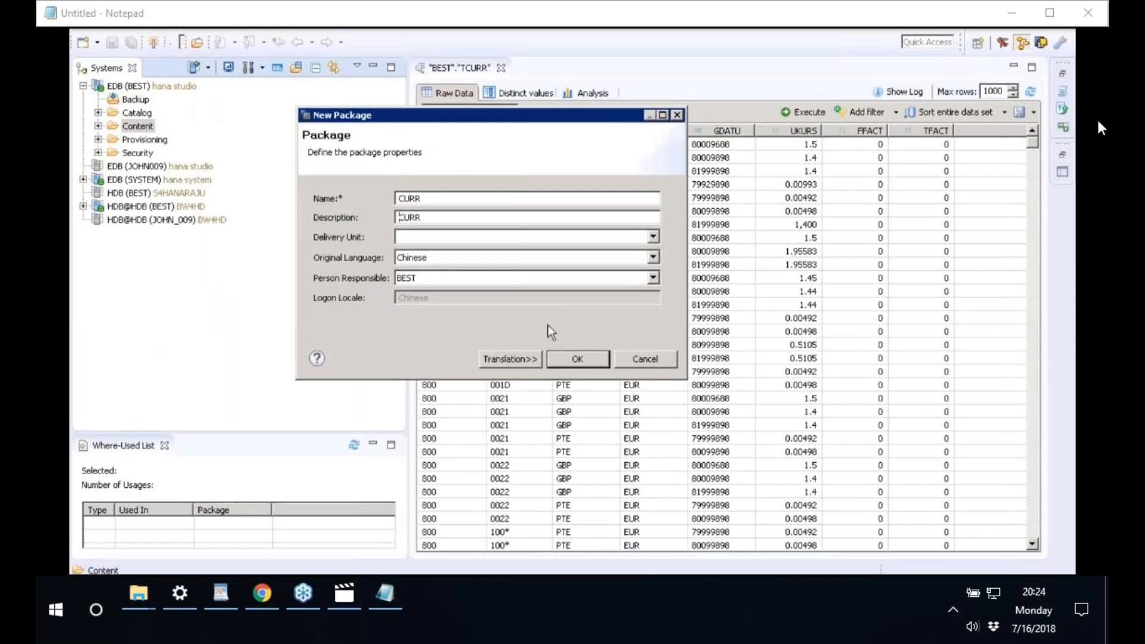
pyautogui.click(576, 359)
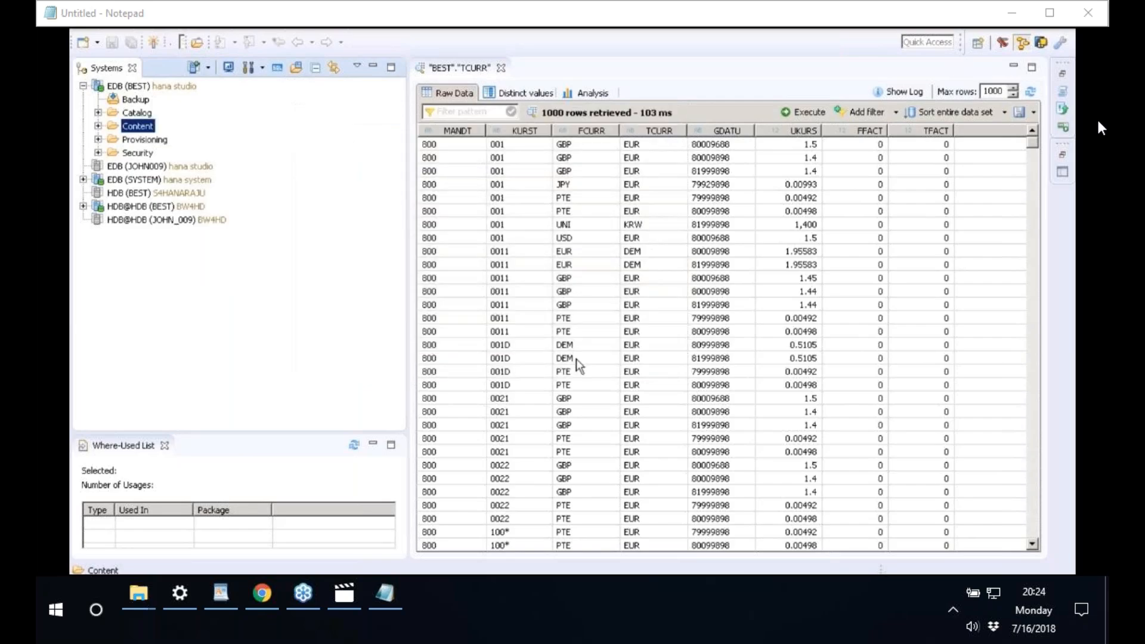
# - Expand Content, jump to the CURR package and bring up its New menu
pyautogui.click(98, 127)
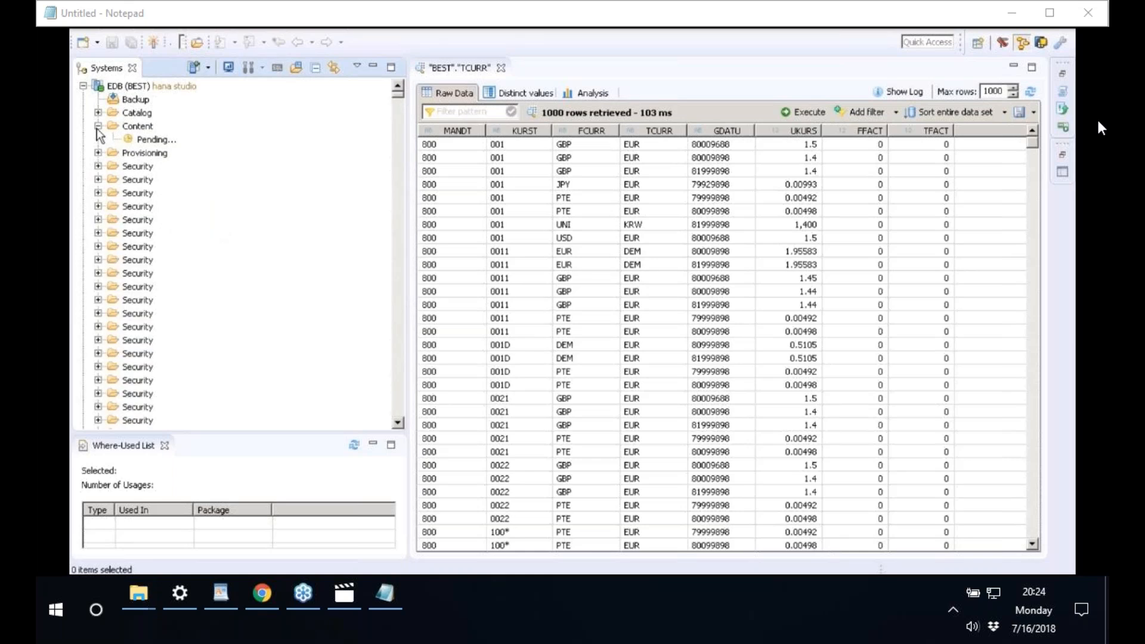
pyautogui.click(153, 143)
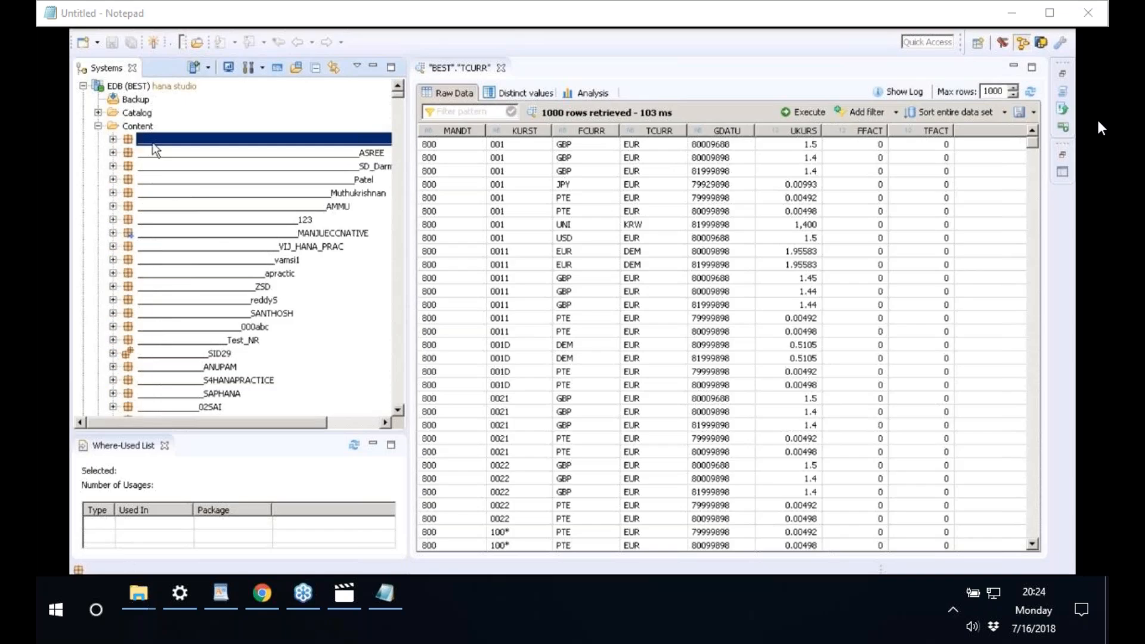
pyautogui.write('curr')
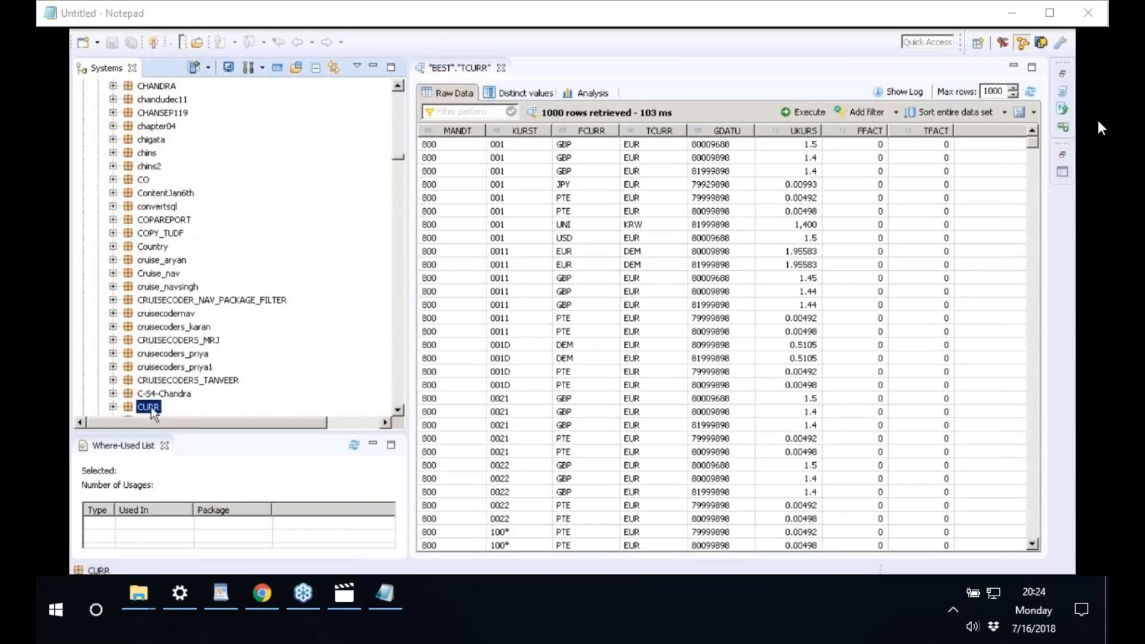
pyautogui.rightClick(152, 405)
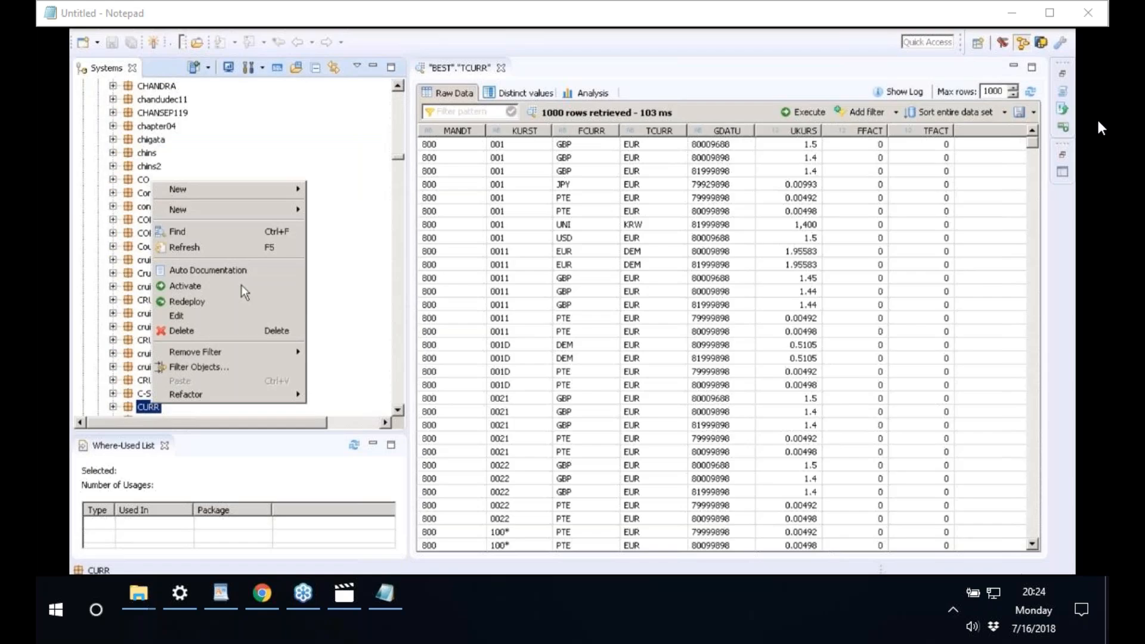
pyautogui.moveTo(288, 214)
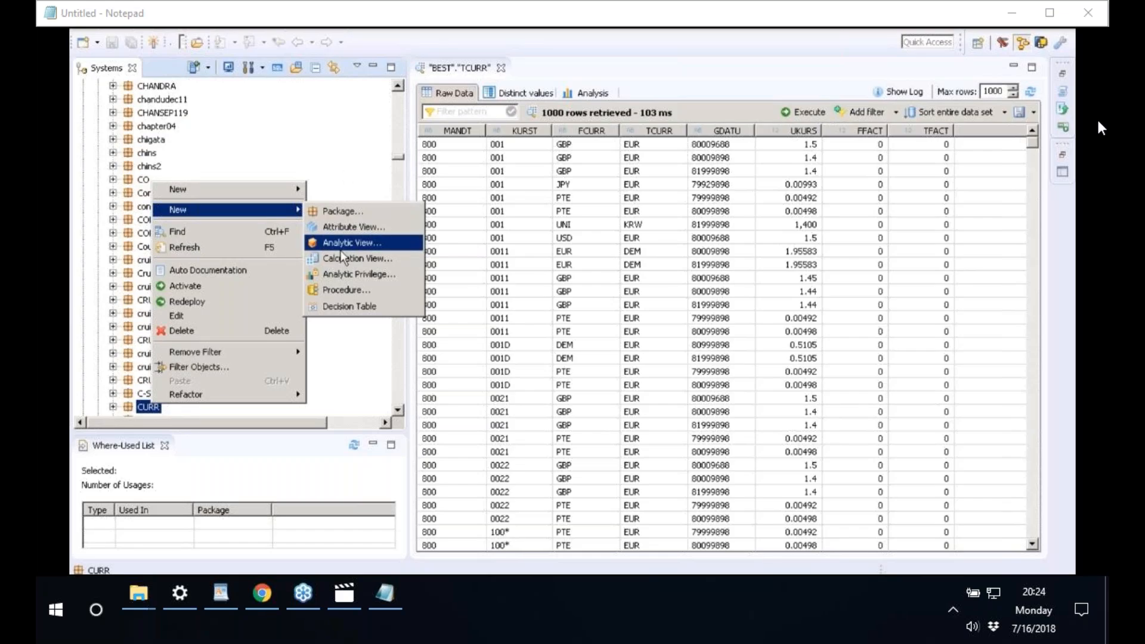
# - Navigate to the FI package's Analytic Views and open AV_PA_ACTUAL for editing
pyautogui.click(342, 153)
pyautogui.click(350, 348)
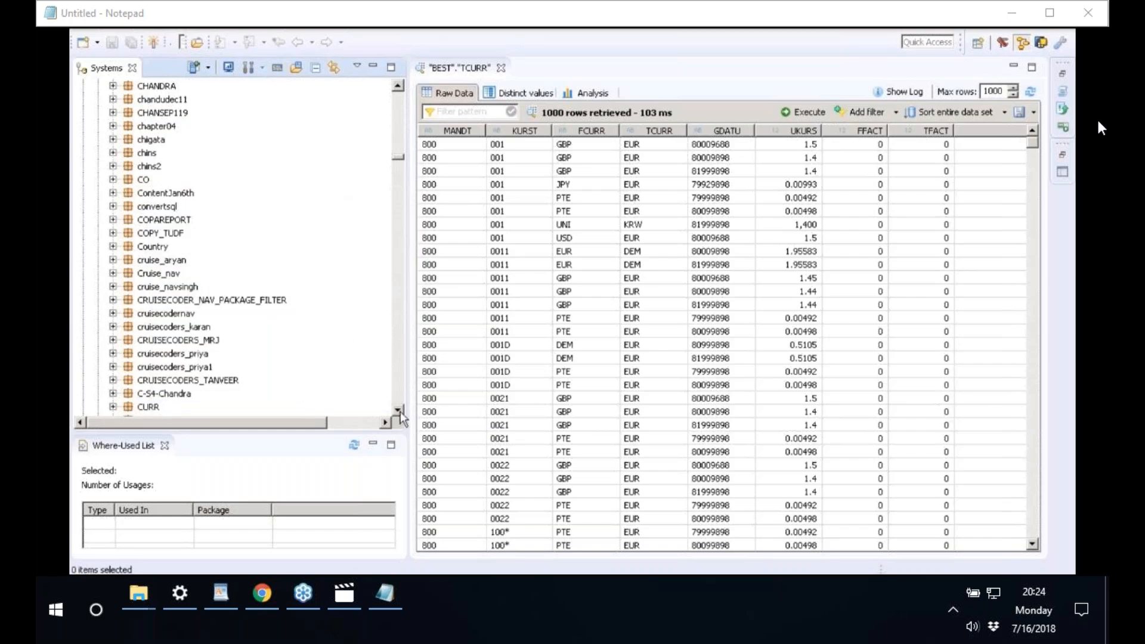
pyautogui.scroll(-3, 400, 411)
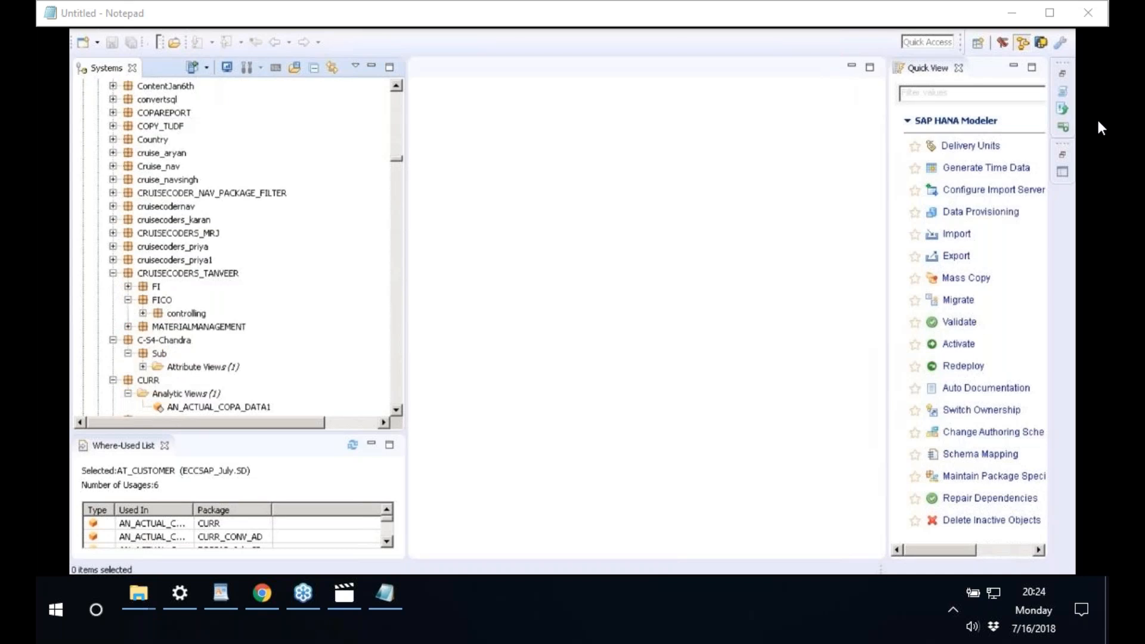
pyautogui.click(142, 313)
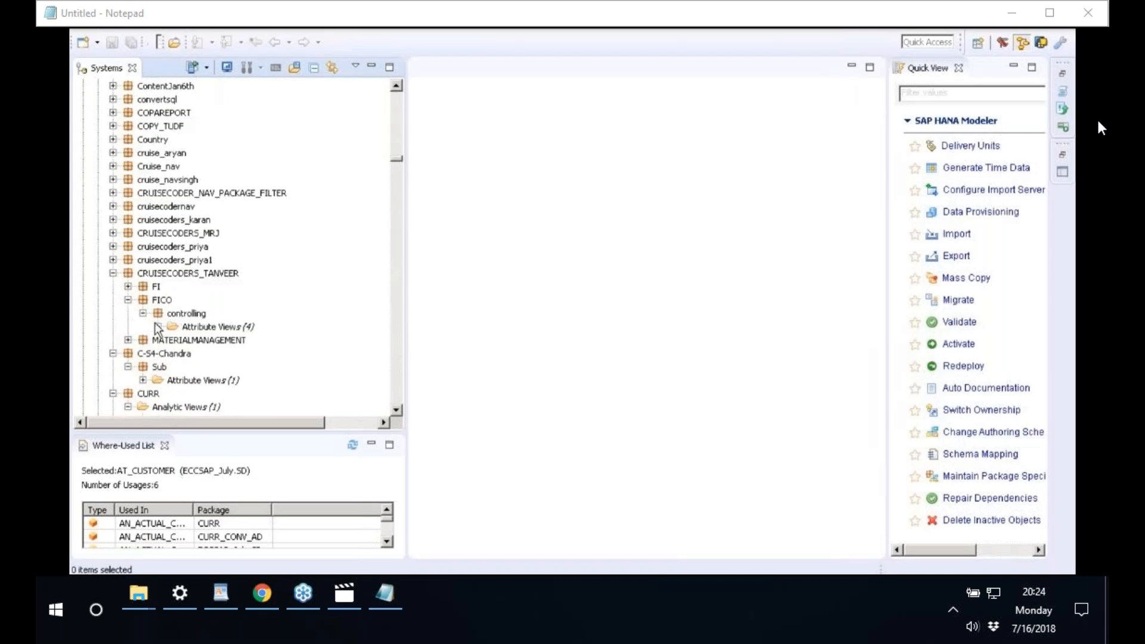
pyautogui.click(157, 326)
pyautogui.click(127, 286)
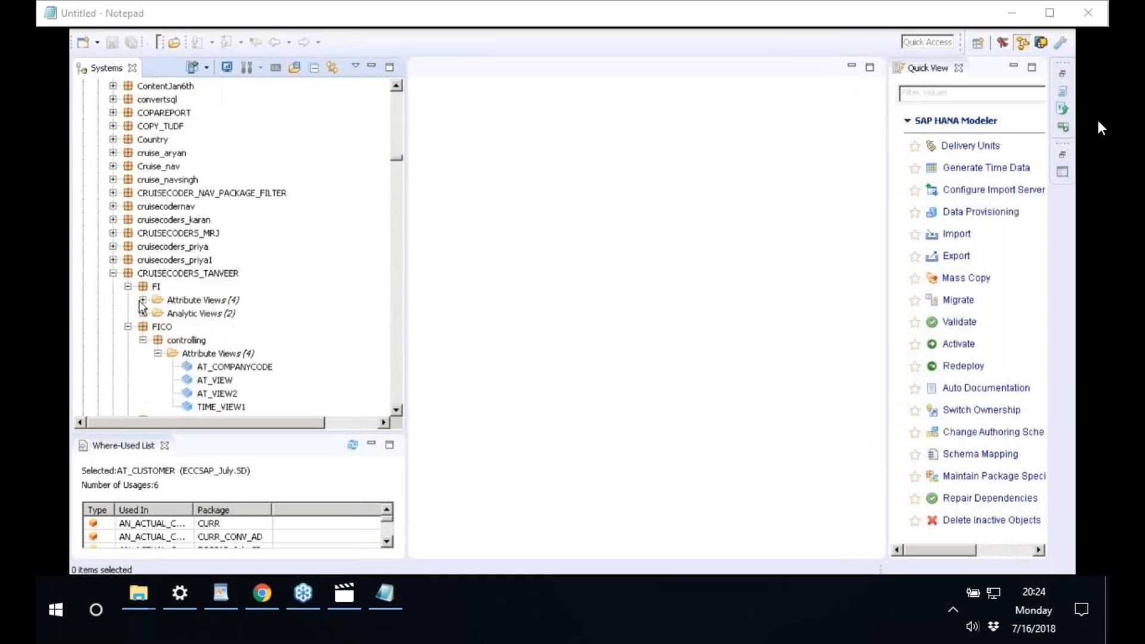
pyautogui.click(143, 313)
pyautogui.click(233, 328)
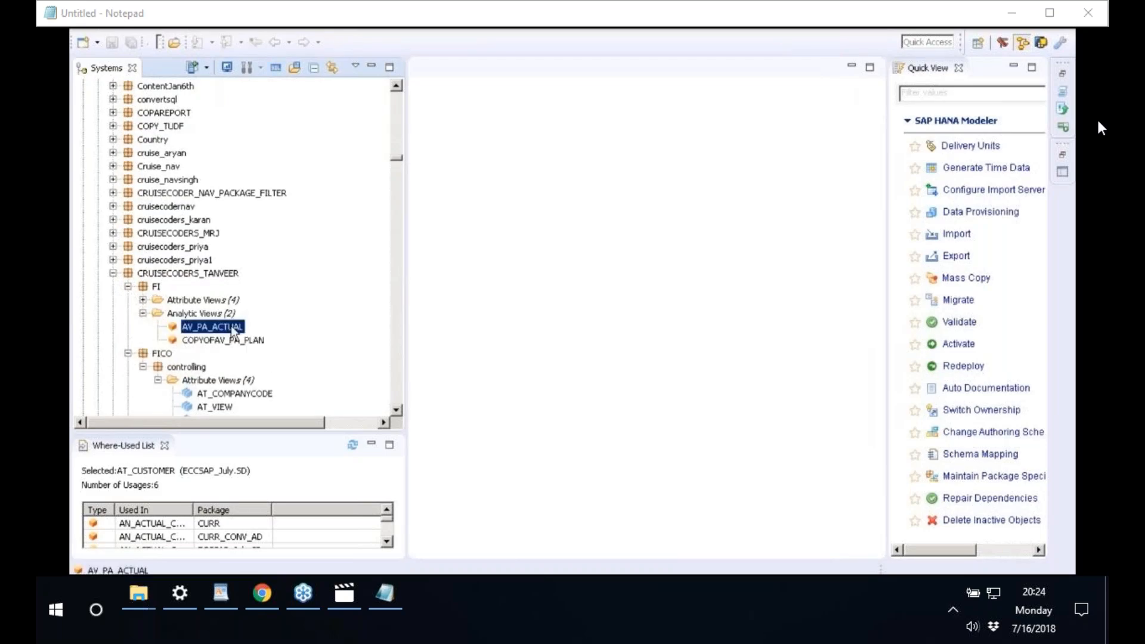
pyautogui.doubleClick(233, 328)
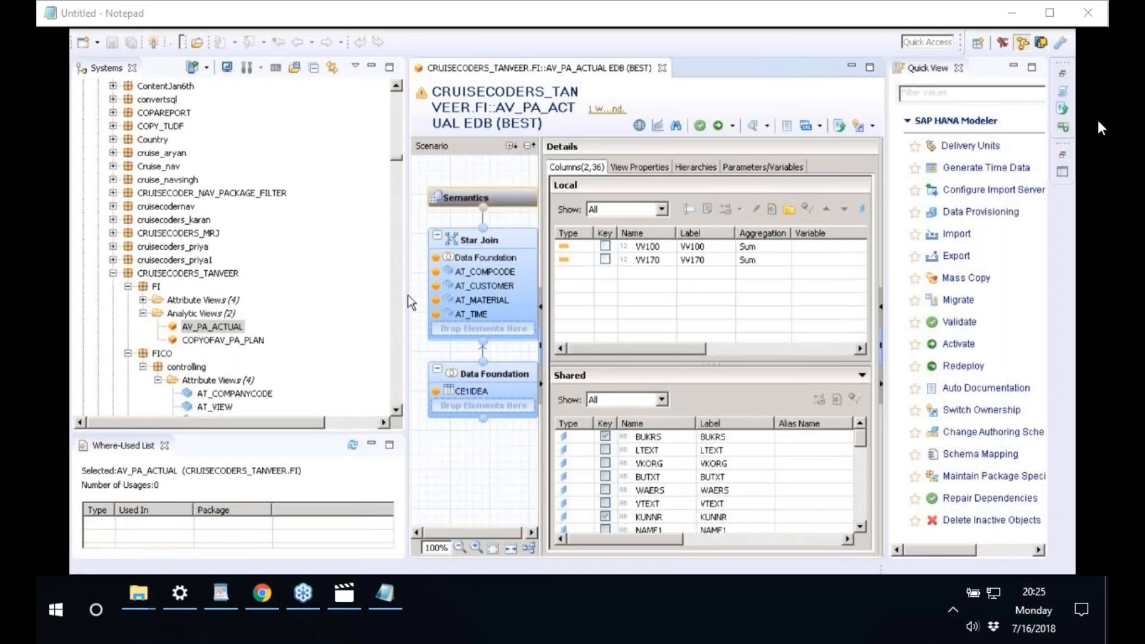
# - Widen the editor and open a raw data preview of AV_PA_ACTUAL
pyautogui.moveTo(408, 295); pyautogui.dragTo(365, 288)
pyautogui.rightClick(226, 327)
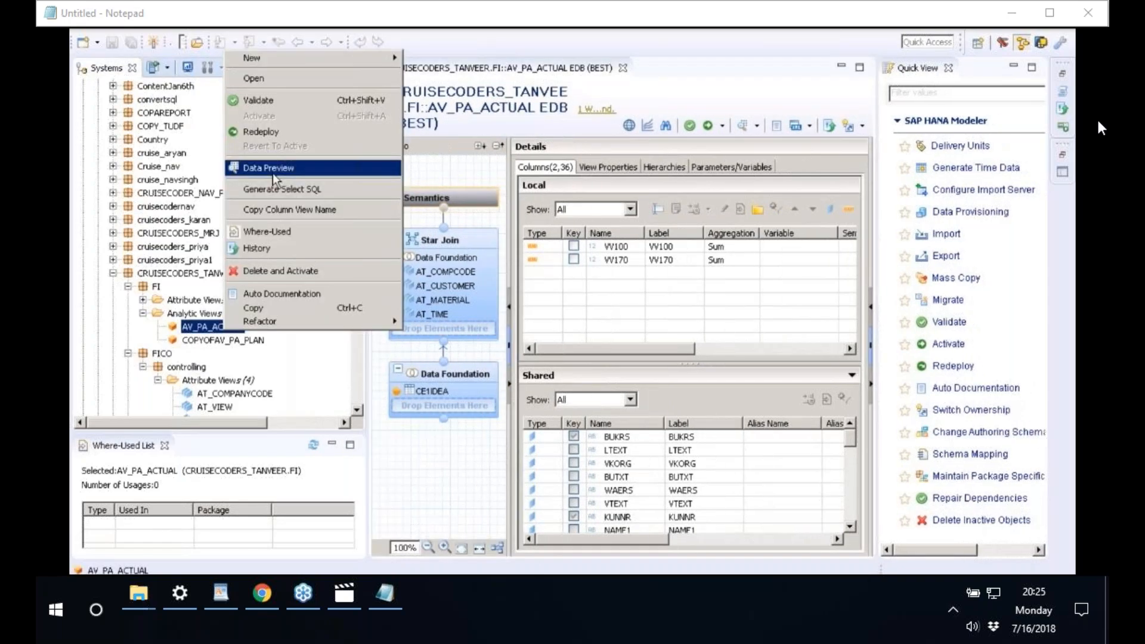
pyautogui.click(273, 171)
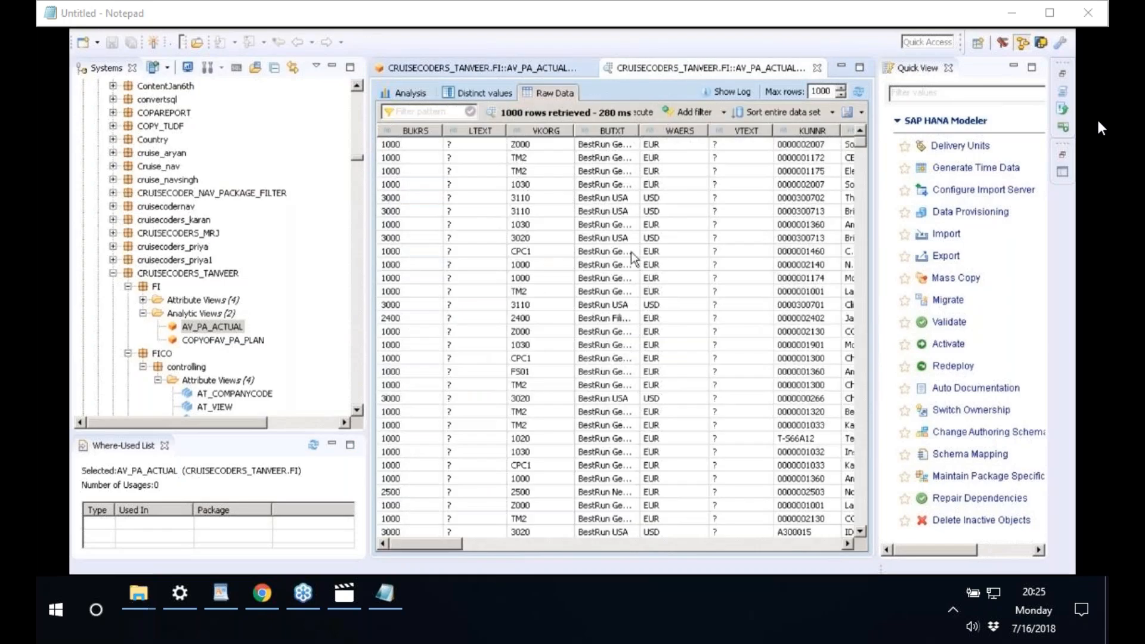
# - Copy AV_PA_ACTUAL and bring up actions for the CURR package
pyautogui.click(221, 327)
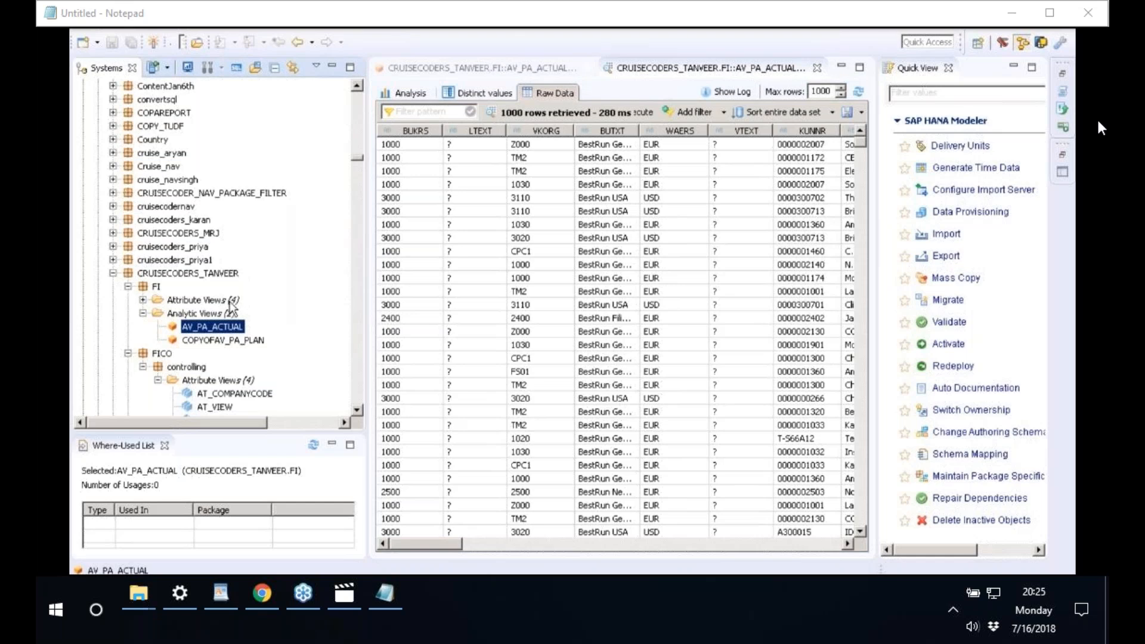
pyautogui.scroll(-2, 231, 308)
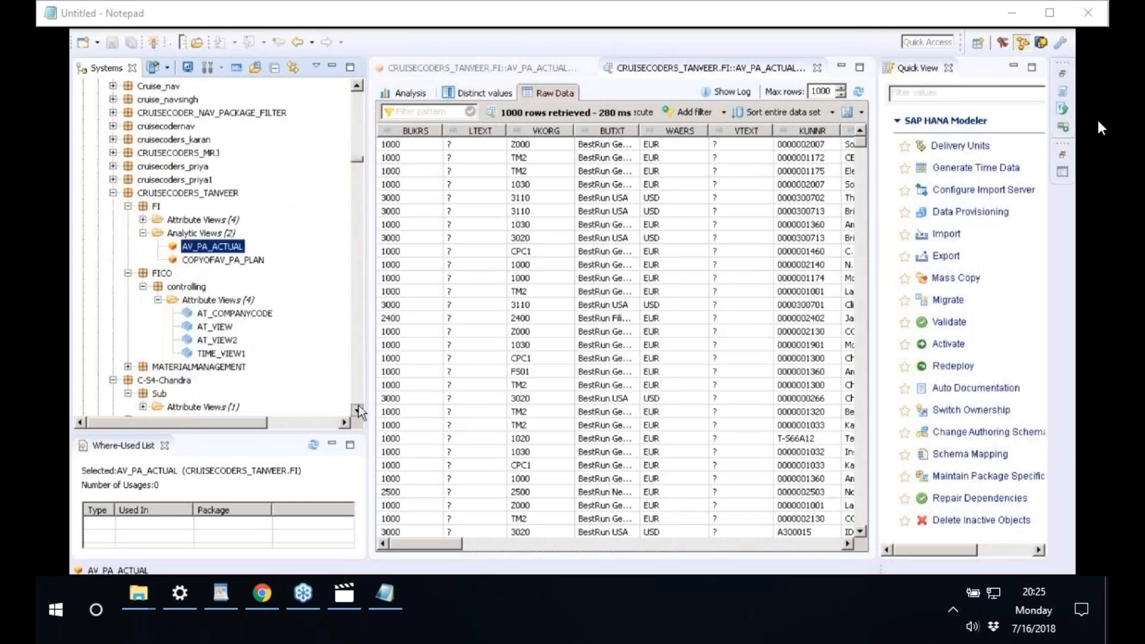
pyautogui.scroll(-3, 149, 253)
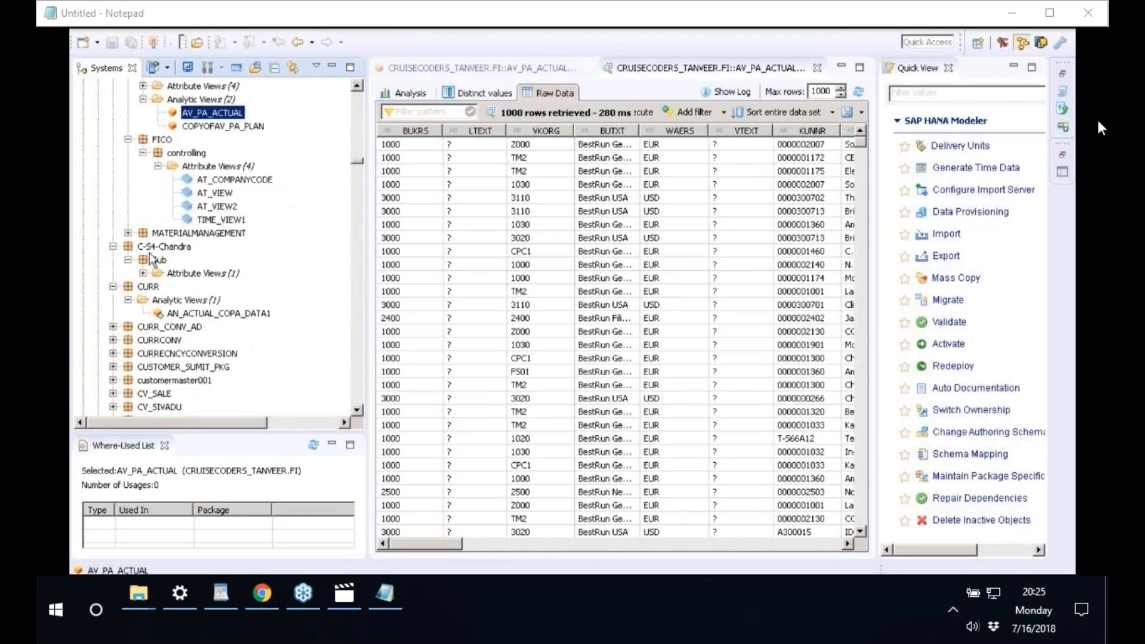
pyautogui.scroll(-1, 149, 252)
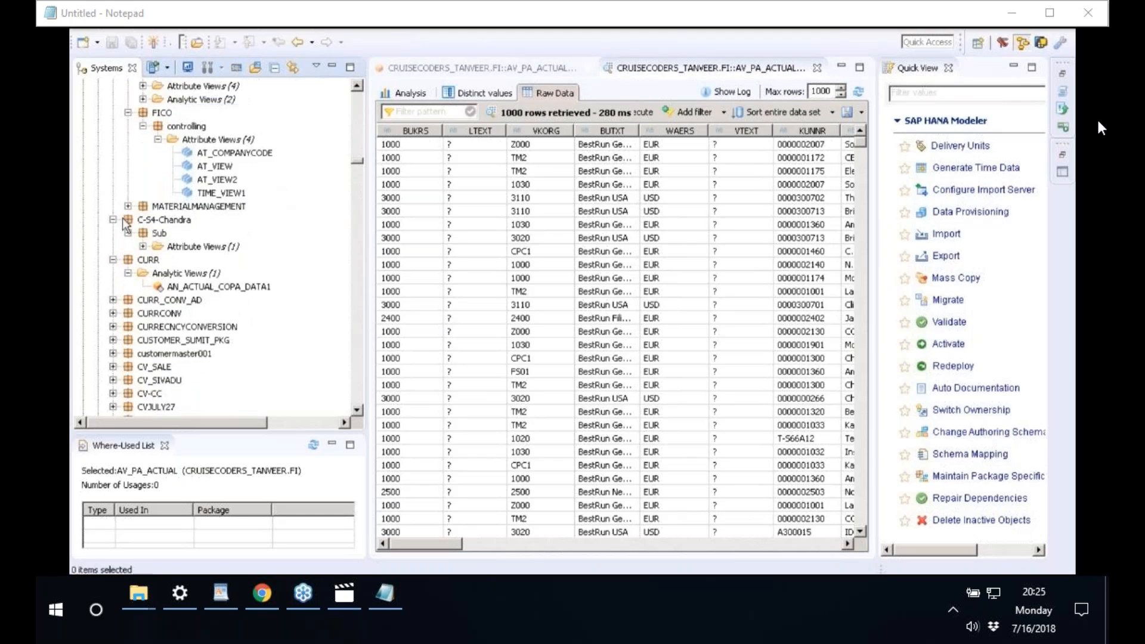
pyautogui.click(113, 219)
pyautogui.click(148, 233)
pyautogui.rightClick(149, 233)
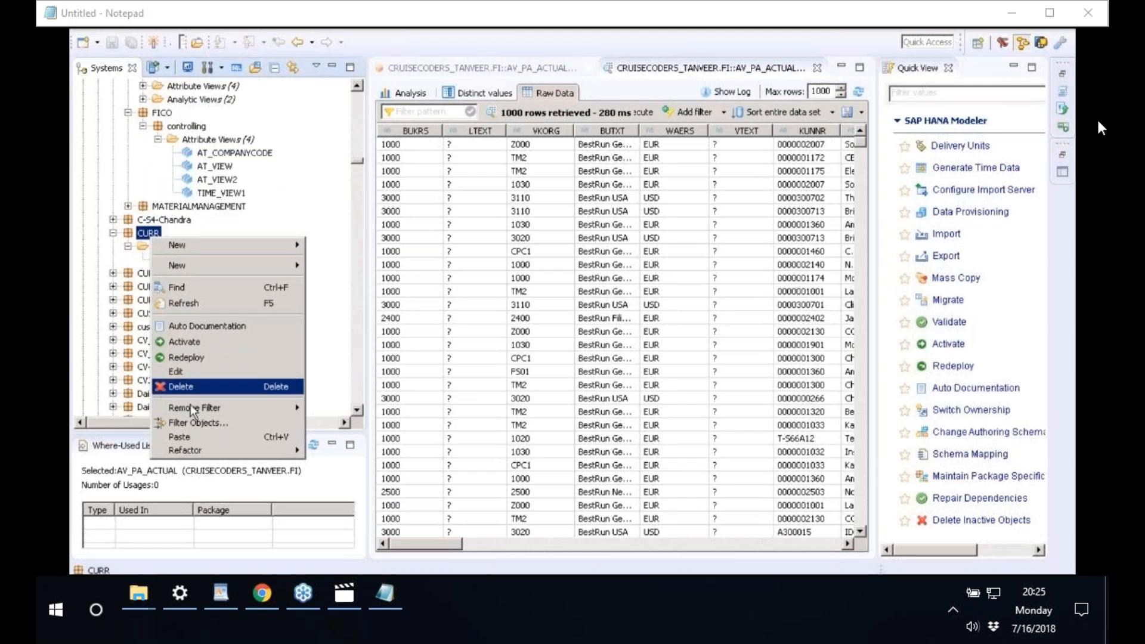
# - Paste AV_PA_ACTUAL into the CURR package and close all open editors
pyautogui.click(179, 437)
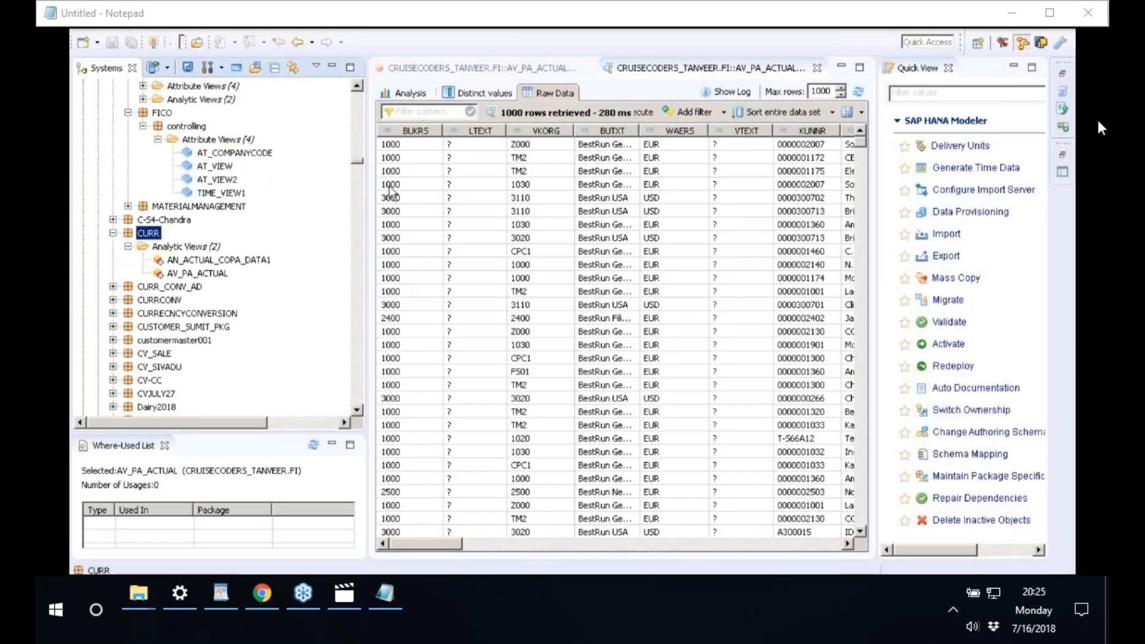
pyautogui.rightClick(685, 68)
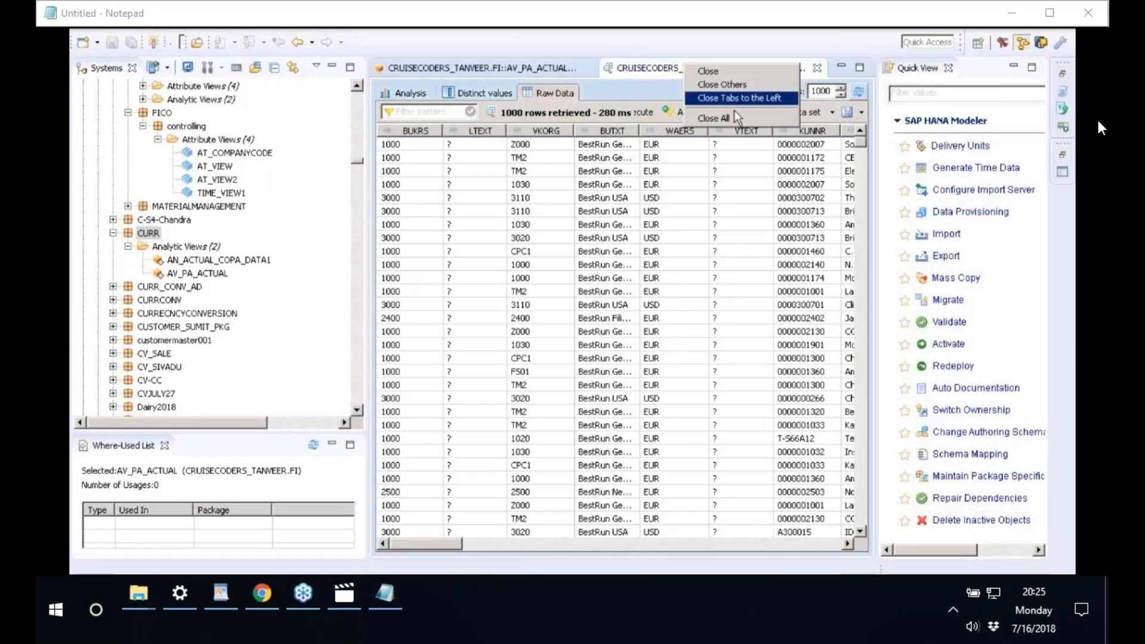
pyautogui.click(734, 118)
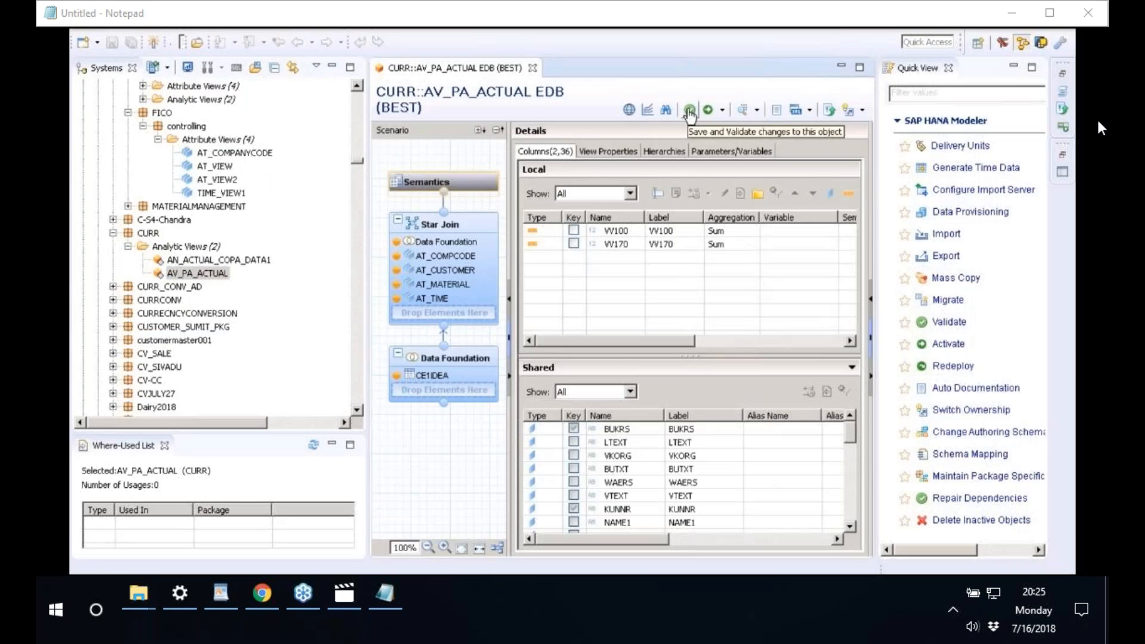
# - Save, validate and activate AV_PA_ACTUAL under change EDB//100
pyautogui.click(689, 111)
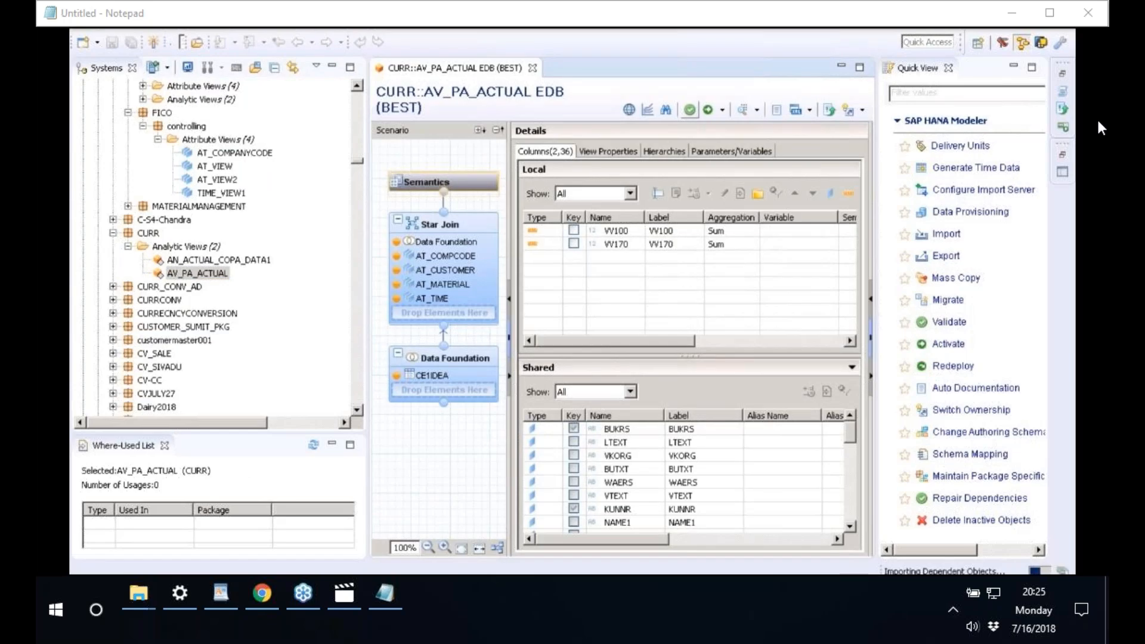
pyautogui.click(709, 111)
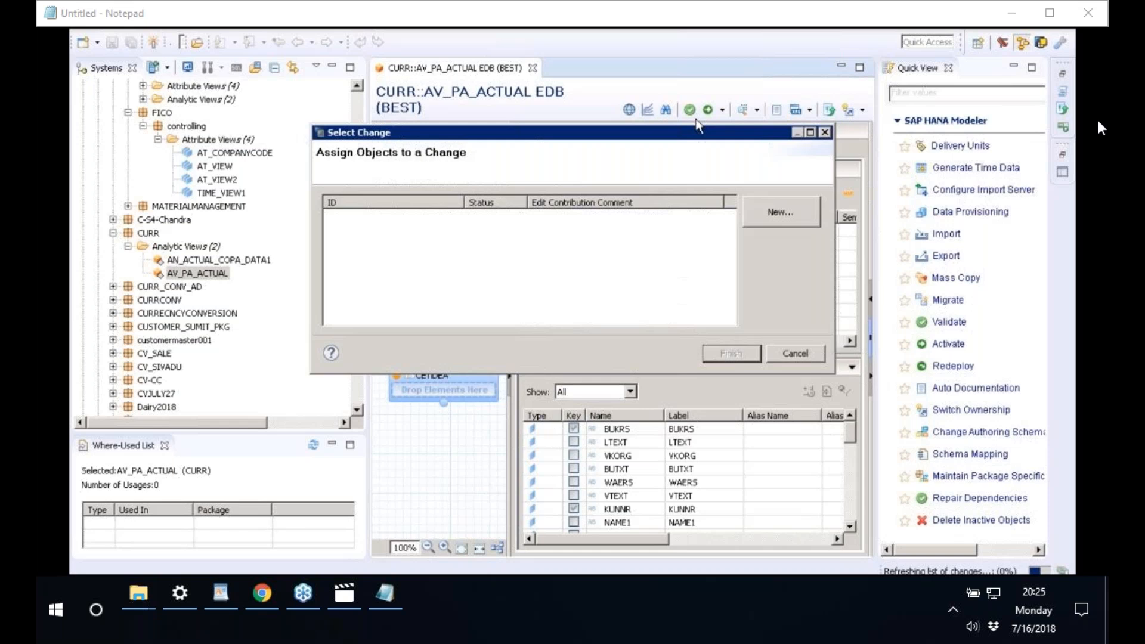
pyautogui.click(424, 217)
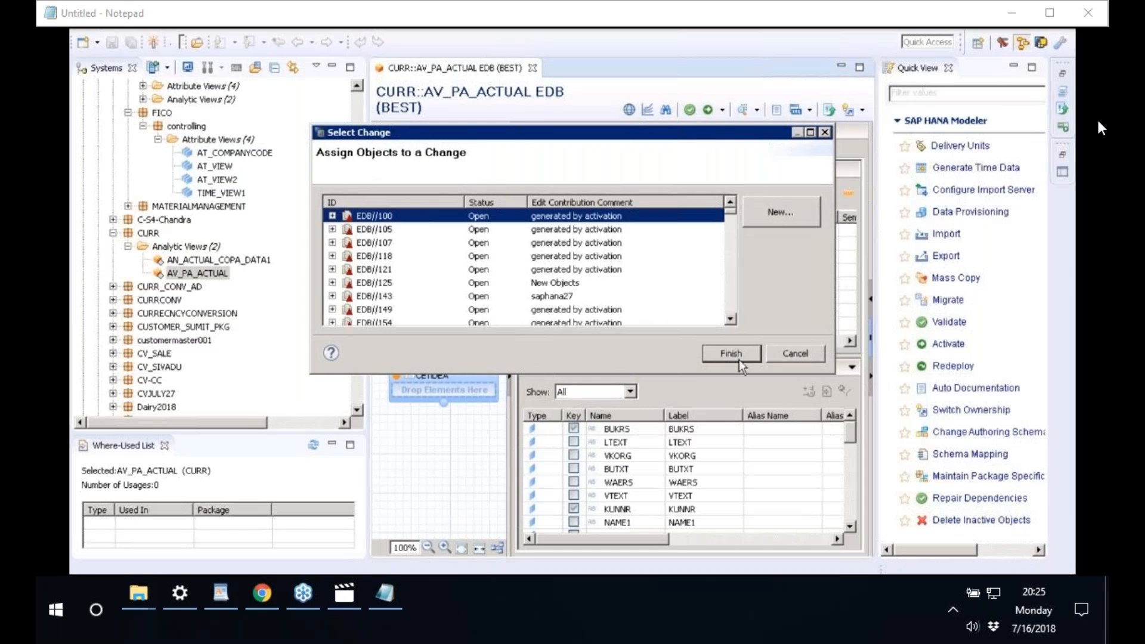
pyautogui.click(739, 358)
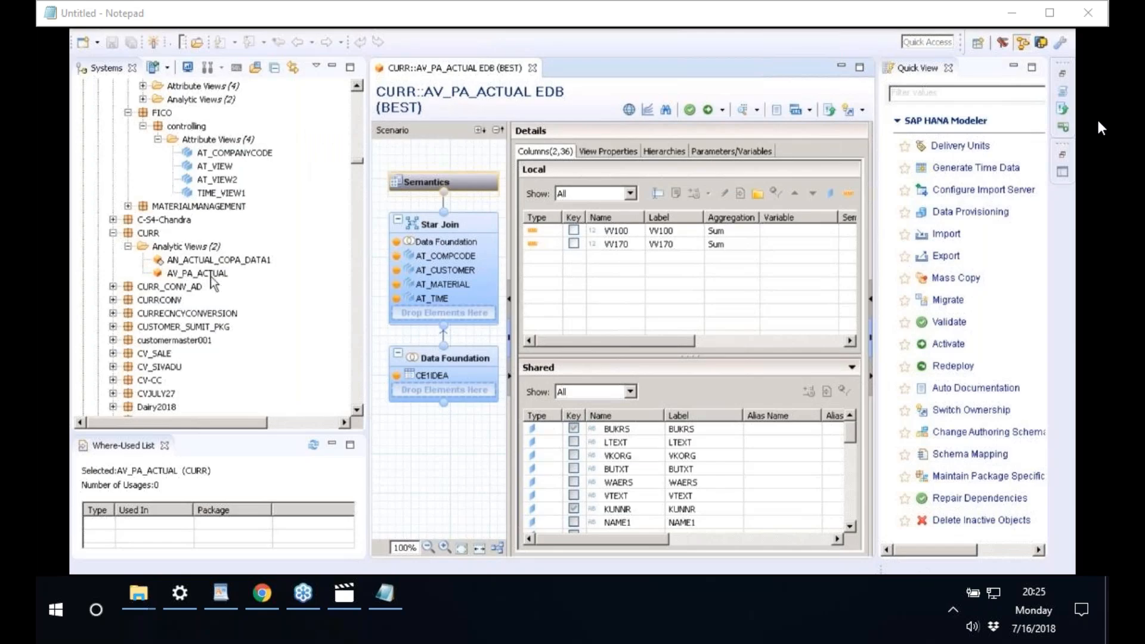
# - Narrow the Systems panel to give the AV_PA_ACTUAL view editor more room
pyautogui.click(211, 274)
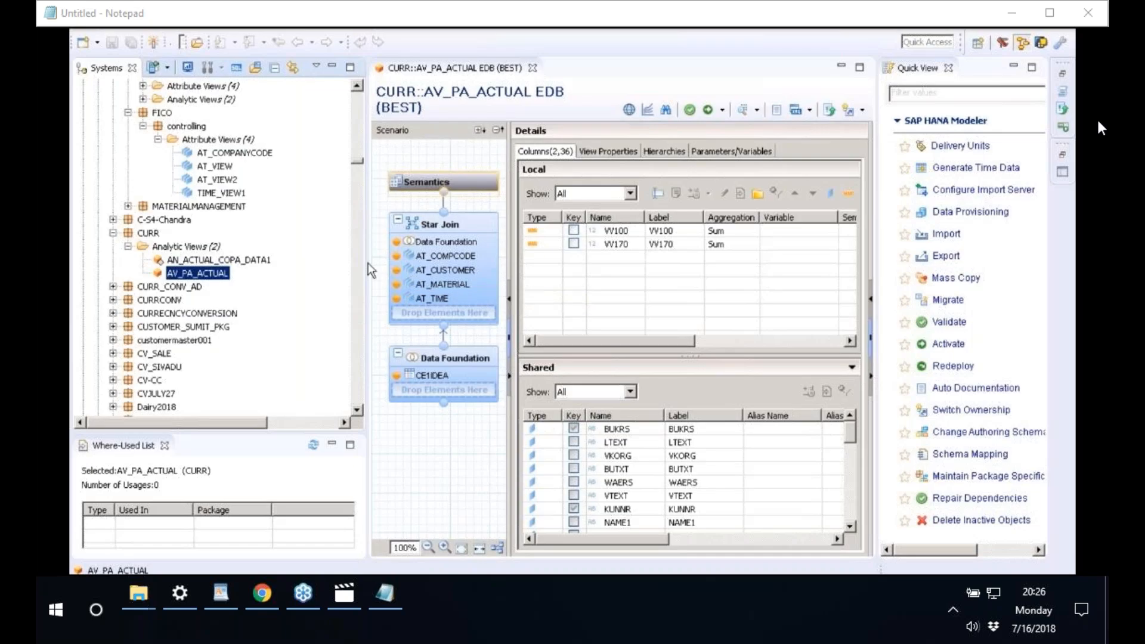
pyautogui.moveTo(356, 262); pyautogui.dragTo(325, 261)
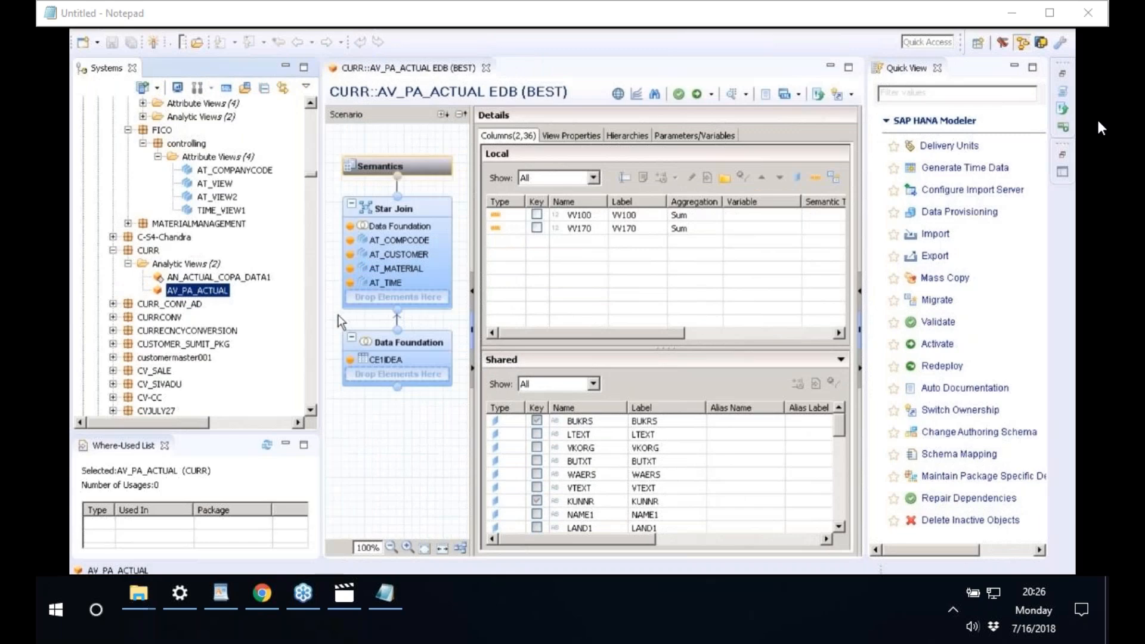
pyautogui.click(338, 315)
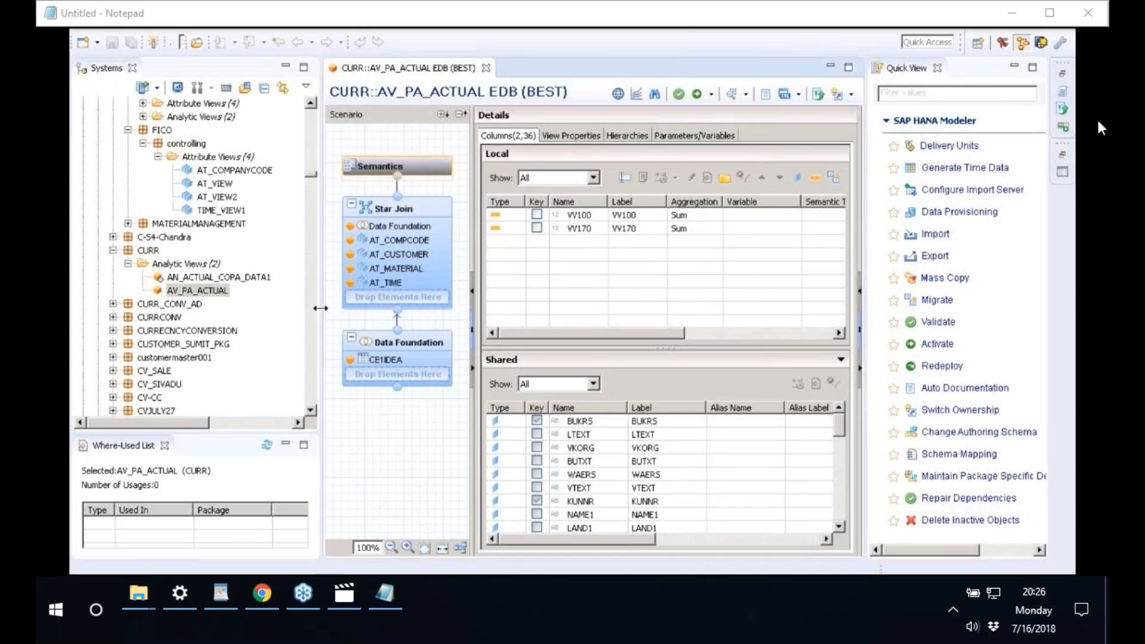
pyautogui.moveTo(320, 308); pyautogui.dragTo(233, 308)
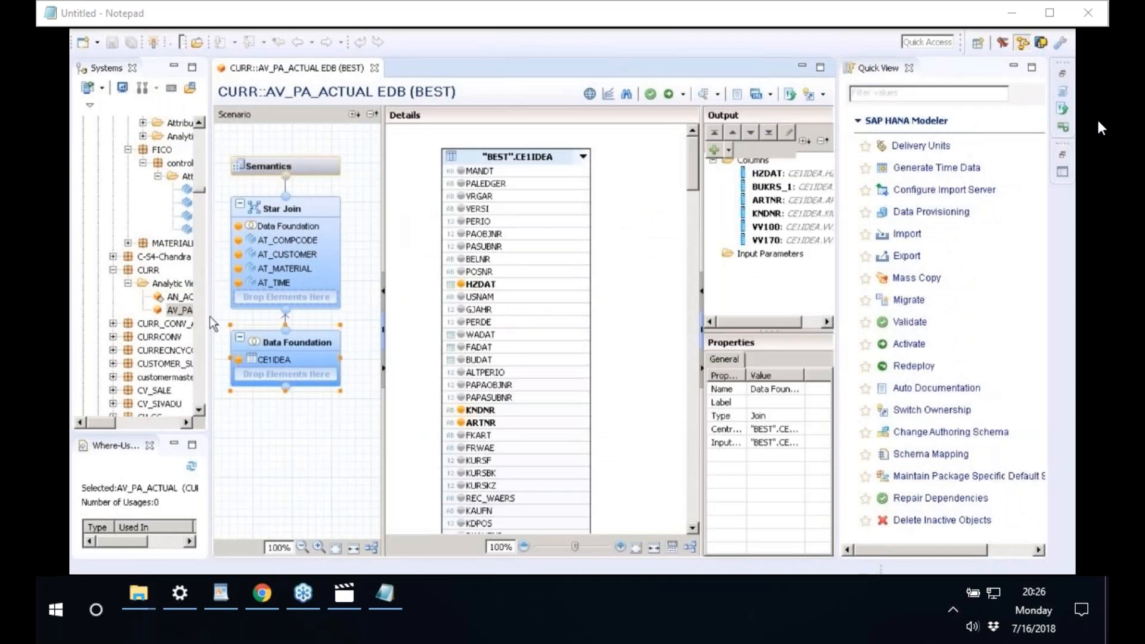
# - Enlarge CE1IDEA's table details and search its columns for WAERS, then FRWAE
pyautogui.moveTo(210, 317); pyautogui.dragTo(172, 317)
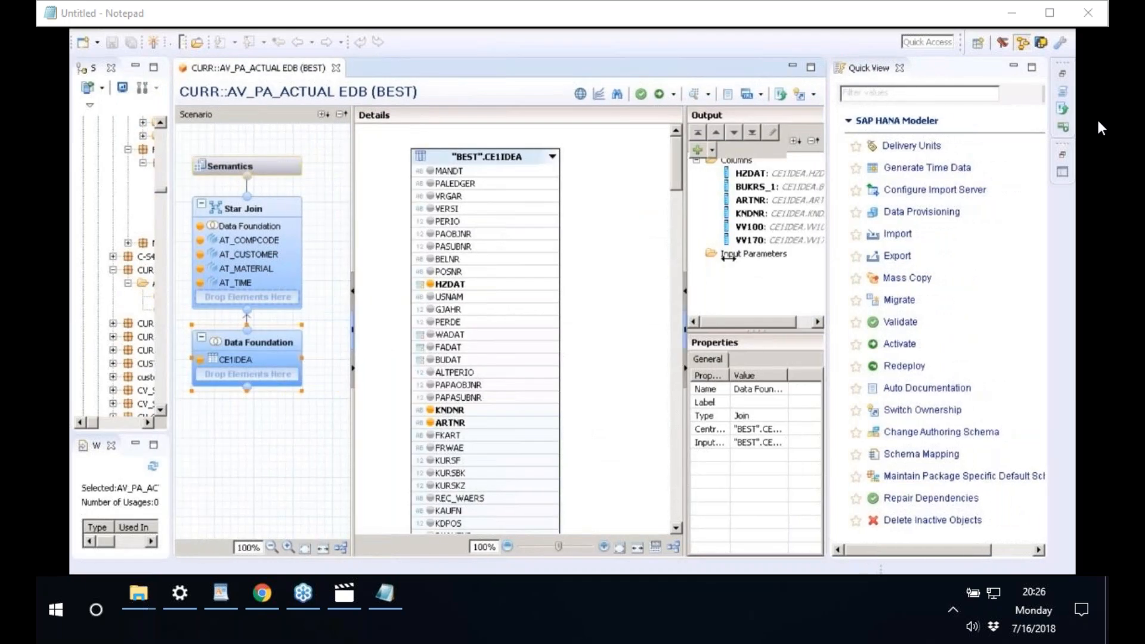
pyautogui.moveTo(728, 258); pyautogui.dragTo(769, 259)
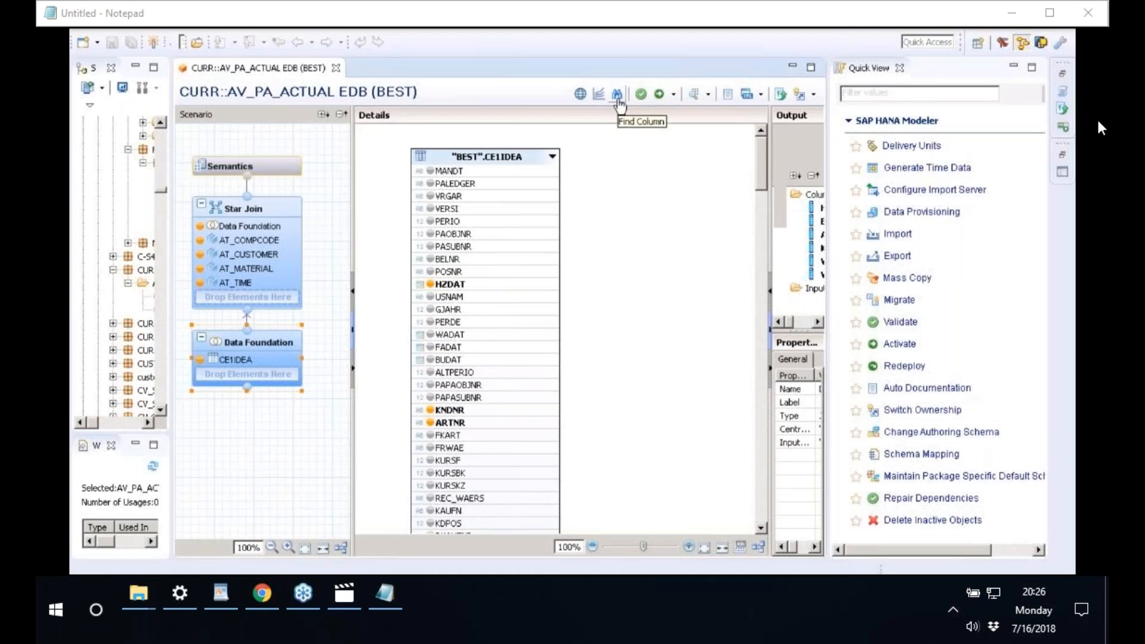
pyautogui.click(619, 95)
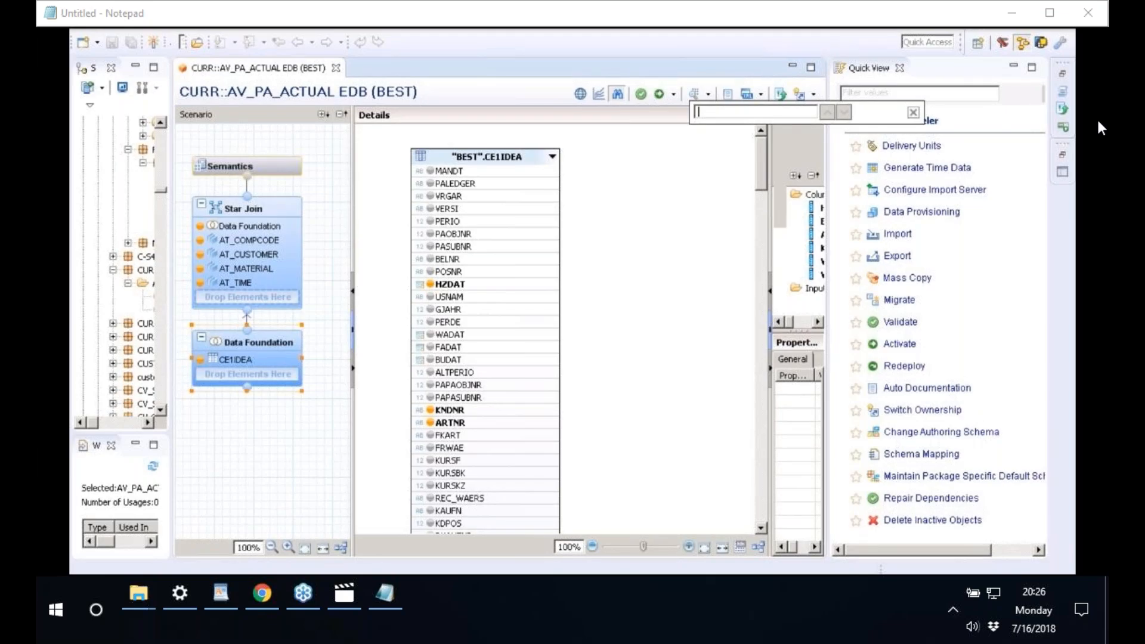
pyautogui.write('WA')
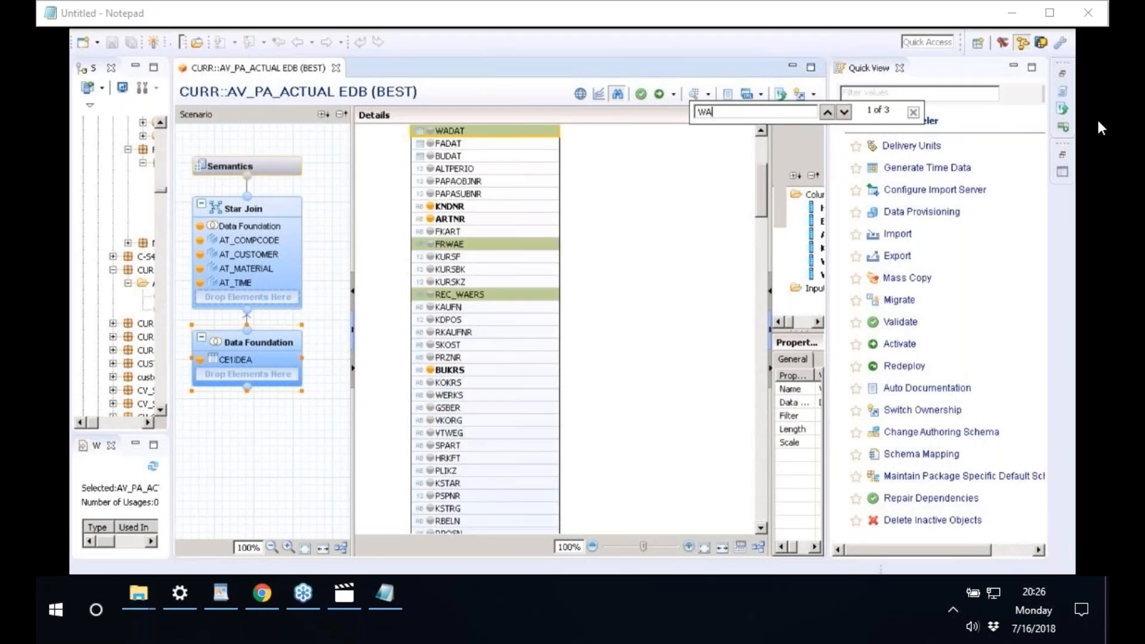
pyautogui.write('ERS')
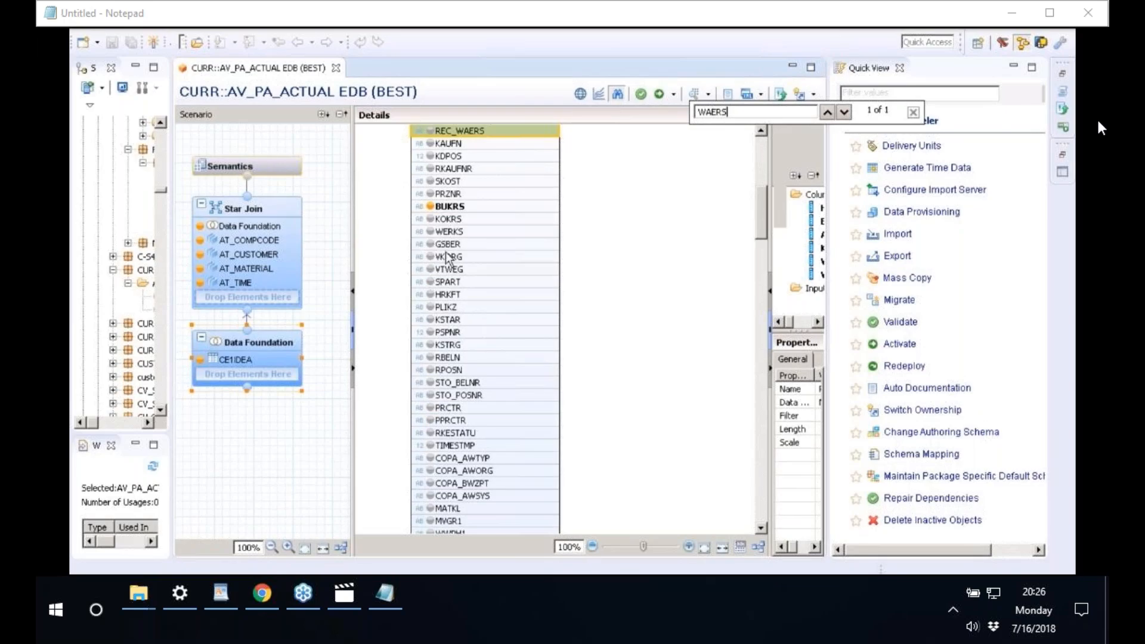
pyautogui.doubleClick(756, 114)
pyautogui.write('FRWAE')
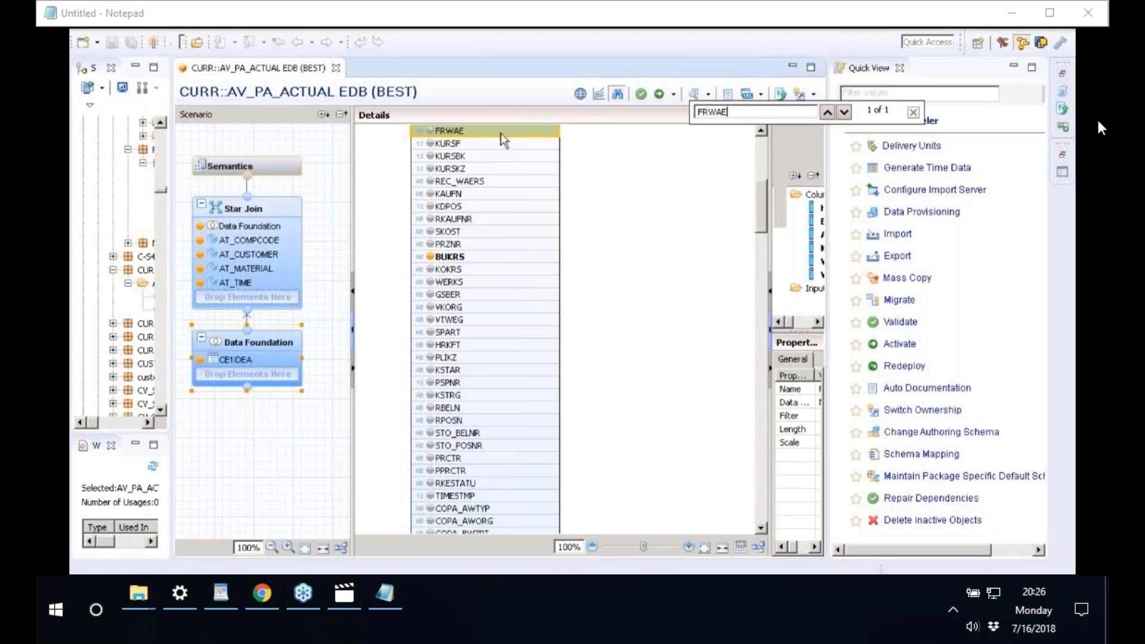
# - Add FRWAE to the data foundation output and begin applying a filter on it
pyautogui.click(430, 131)
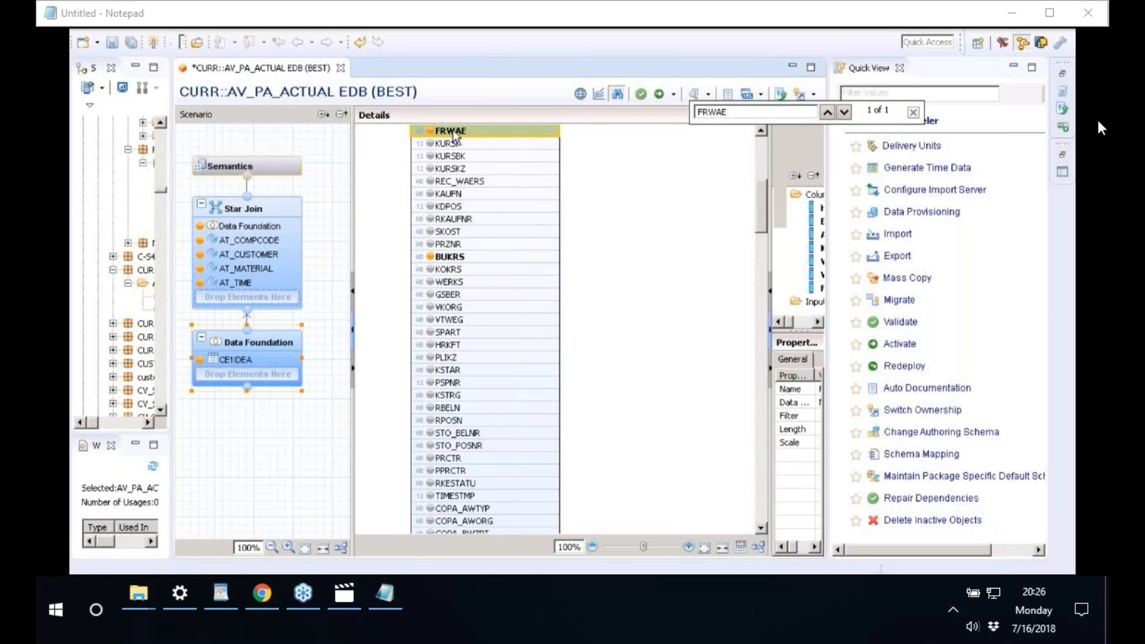
pyautogui.rightClick(452, 130)
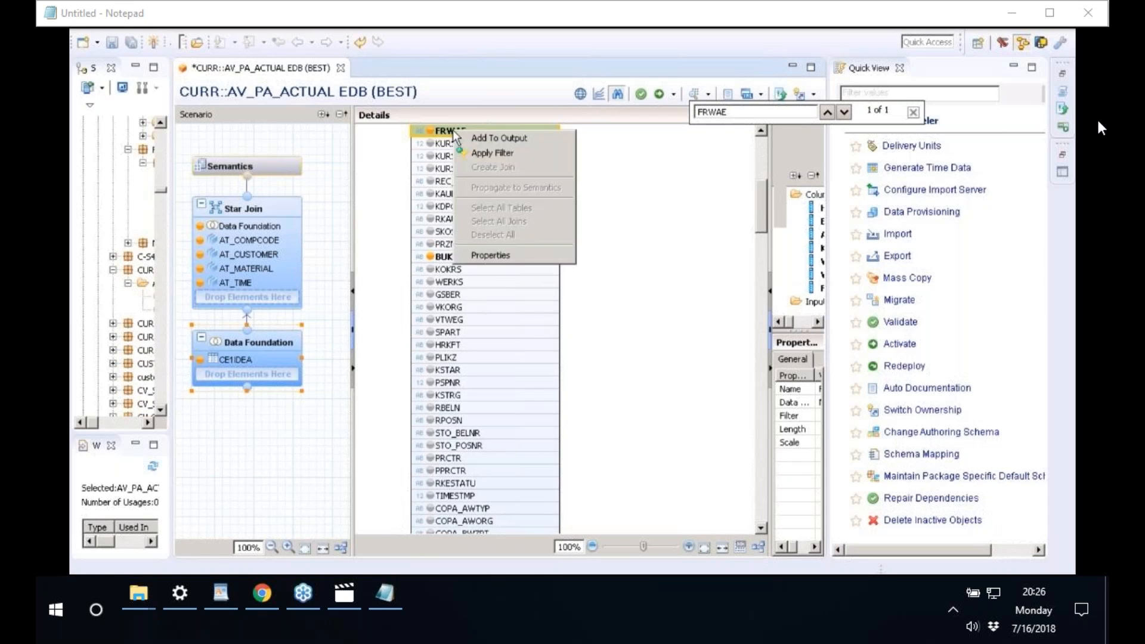
pyautogui.click(488, 153)
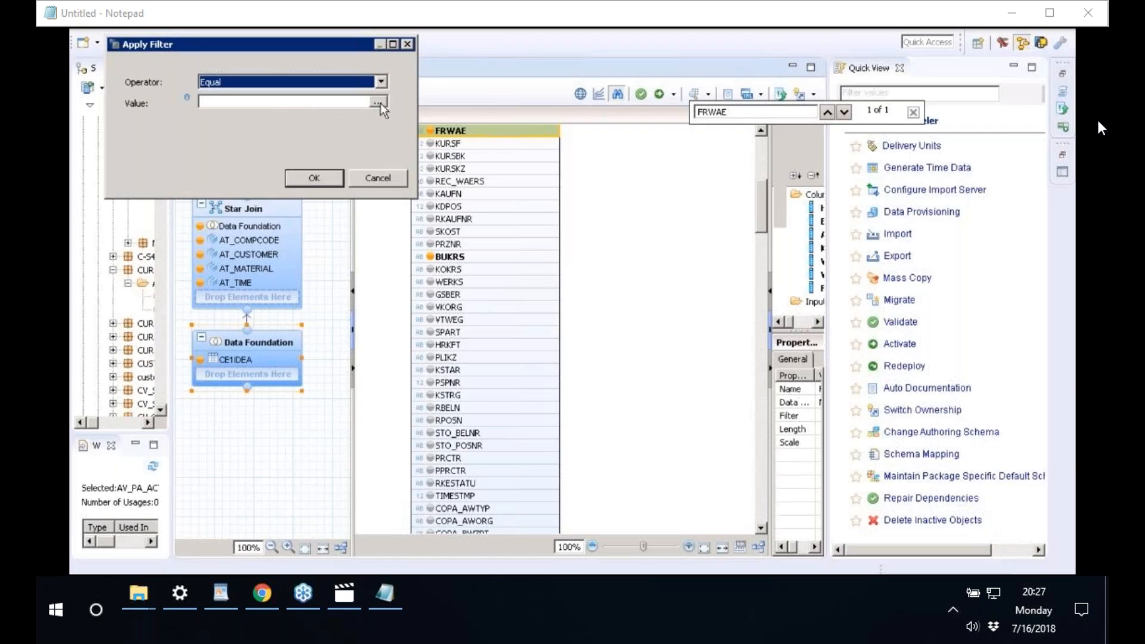
# - Browse the currency values (DEM, EUR, GBP, SEK, JPY) and close the list without filtering
pyautogui.click(378, 102)
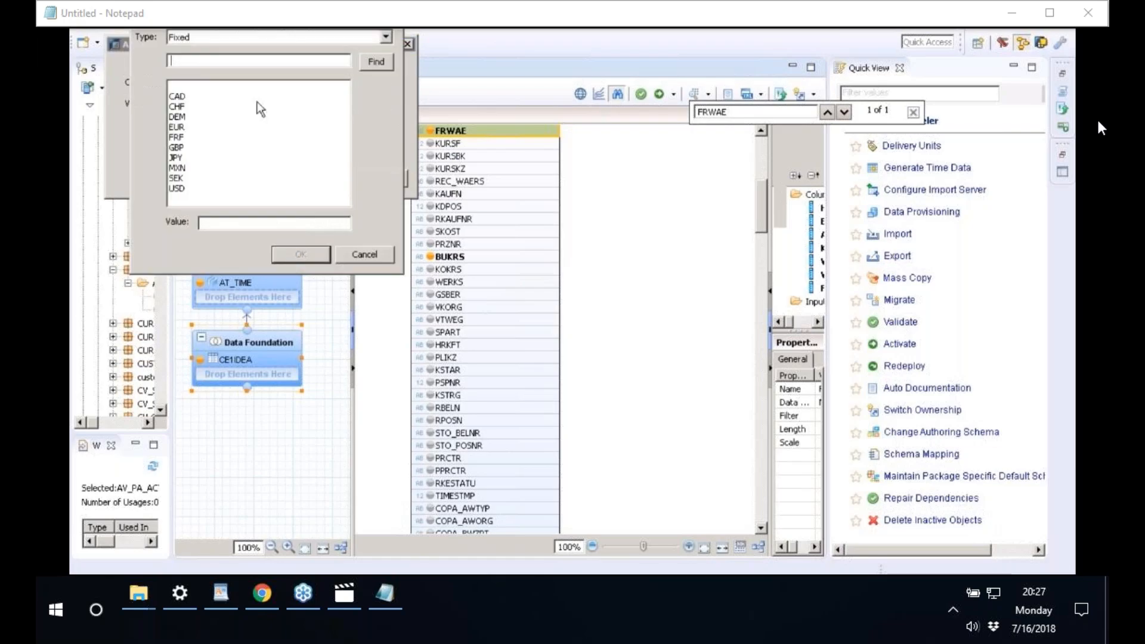
pyautogui.click(186, 116)
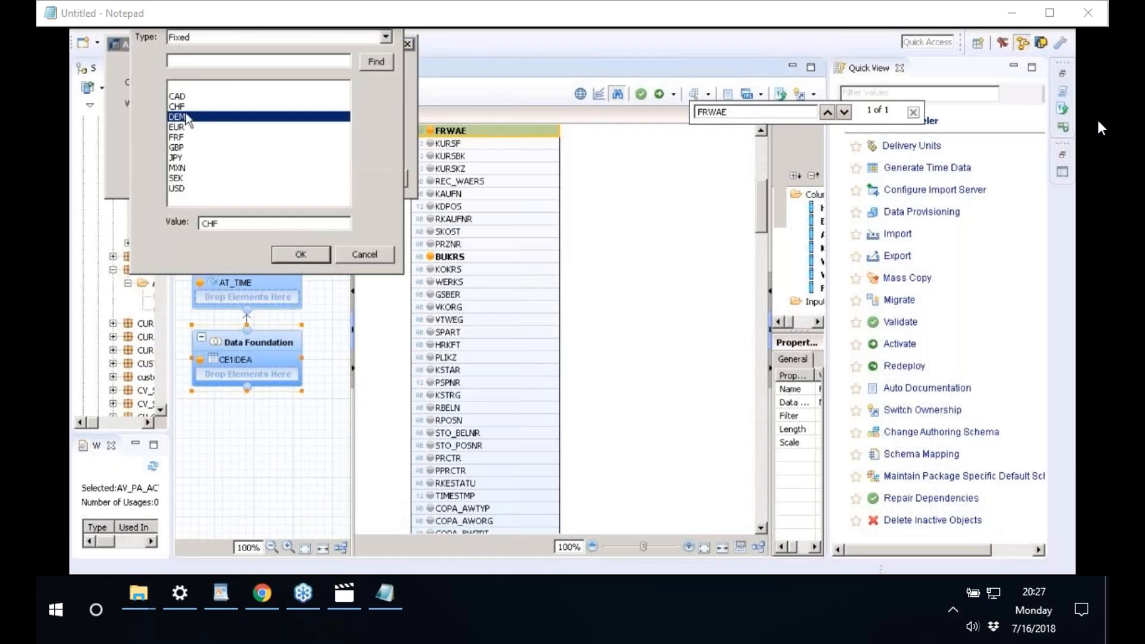
pyautogui.click(184, 128)
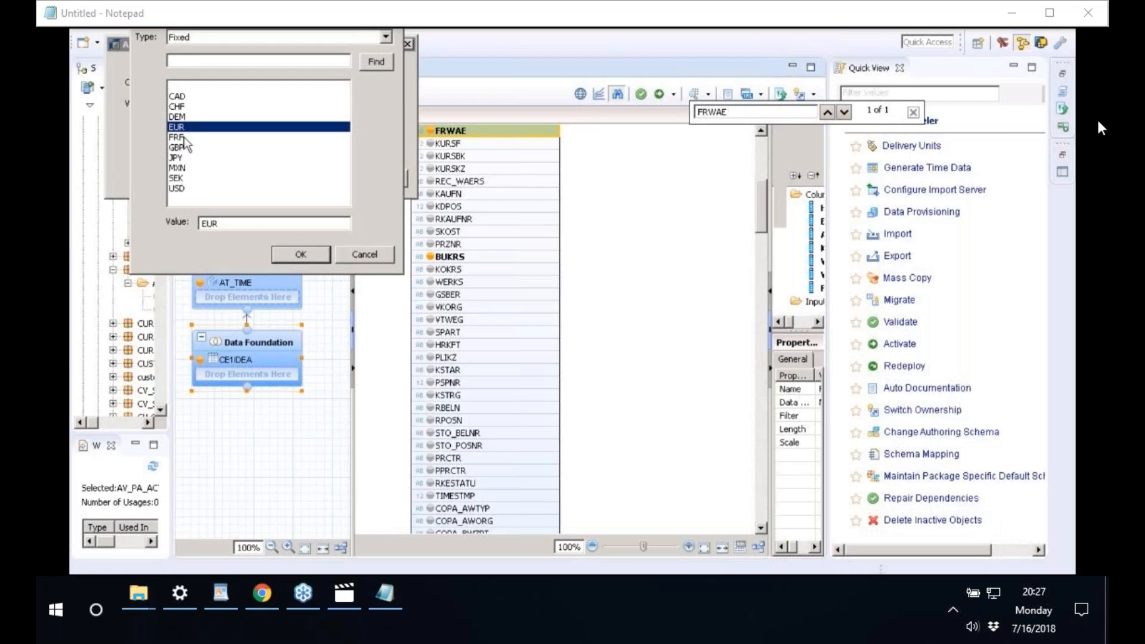
pyautogui.click(185, 148)
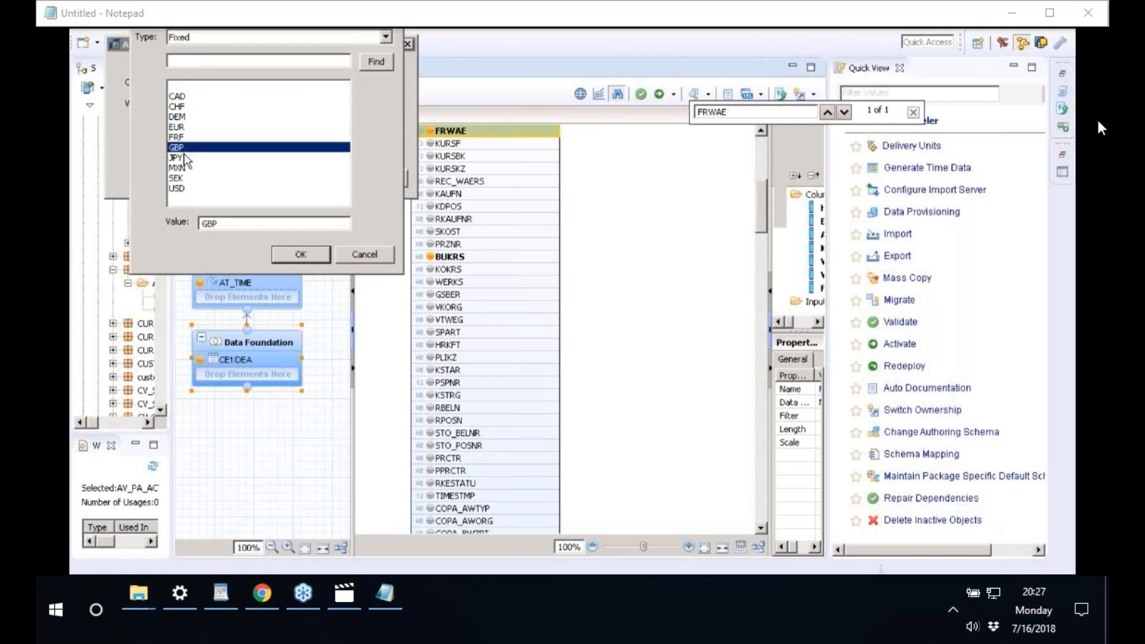
pyautogui.click(186, 178)
pyautogui.press('Down')
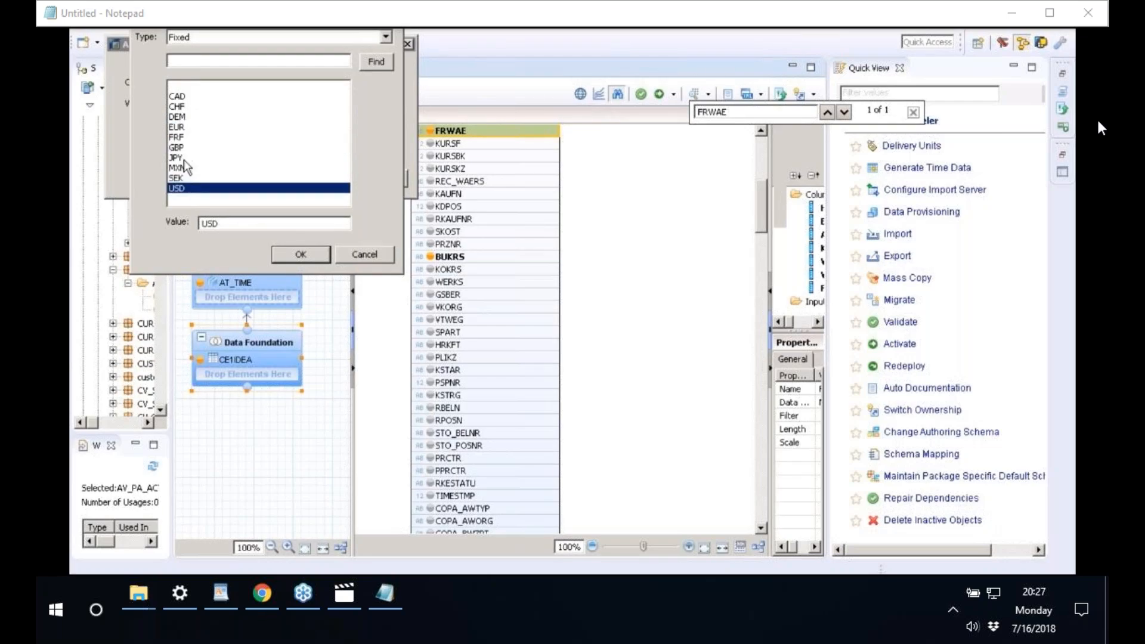
pyautogui.click(183, 159)
pyautogui.click(182, 146)
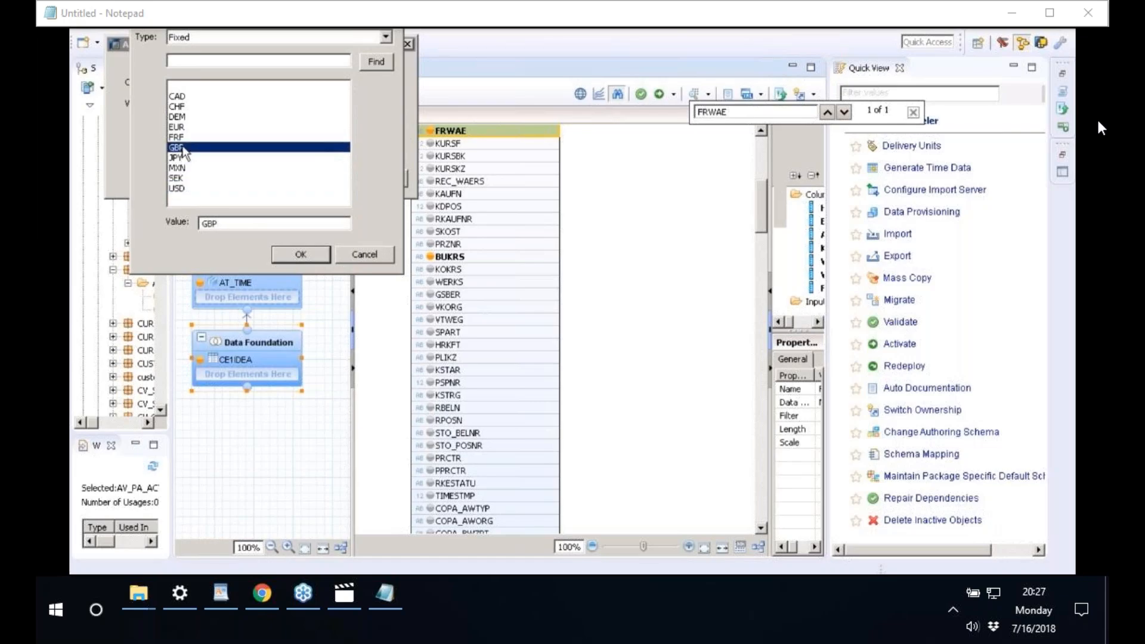
pyautogui.click(183, 128)
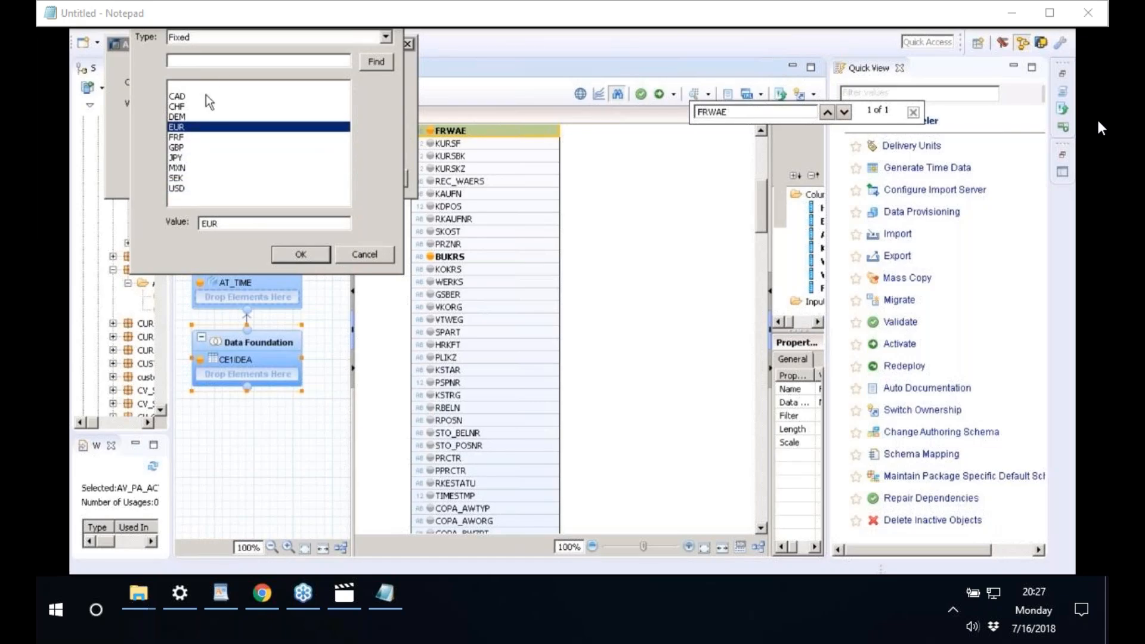
pyautogui.click(363, 255)
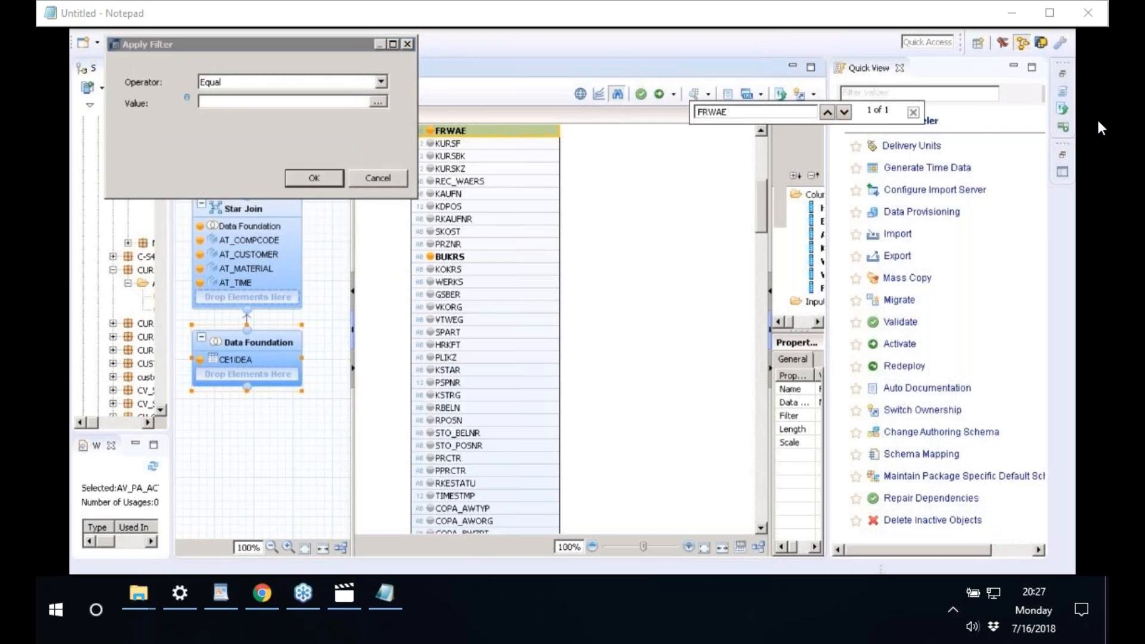
pyautogui.hotkey('alt', 'Tab')
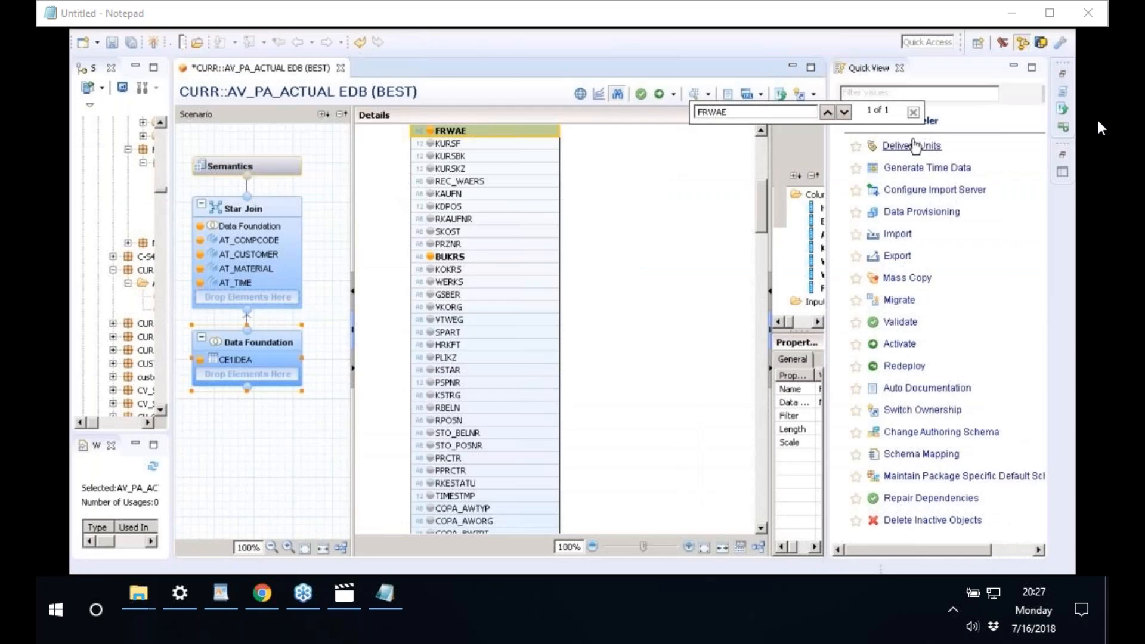
# - Widen the output and properties panels and inspect the existing output column VV100
pyautogui.click(913, 112)
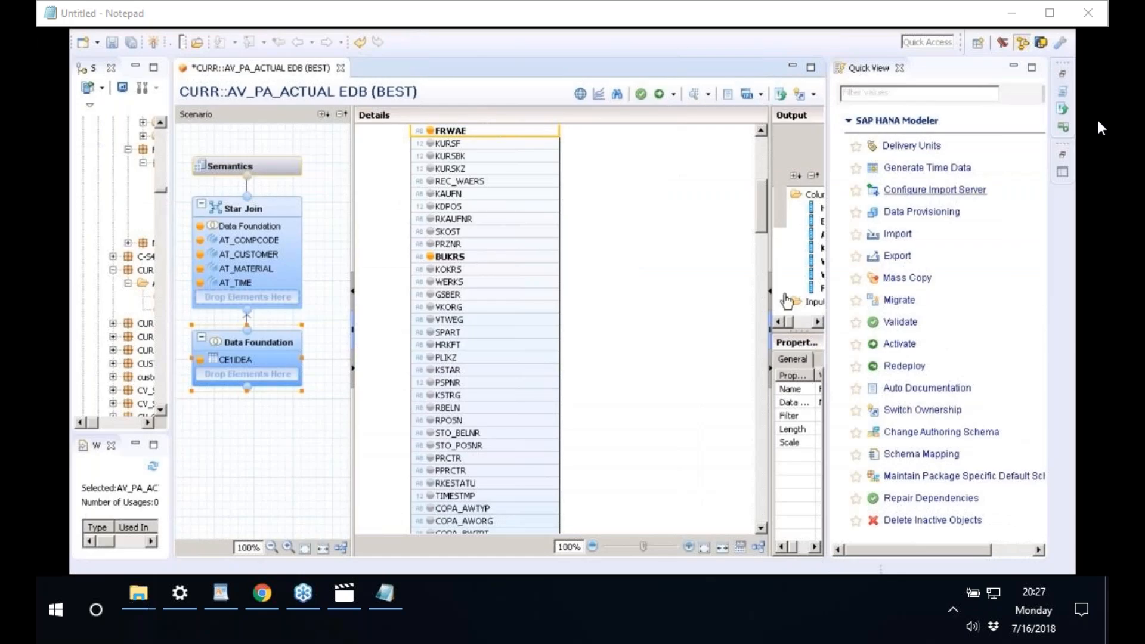
pyautogui.moveTo(770, 236); pyautogui.dragTo(621, 237)
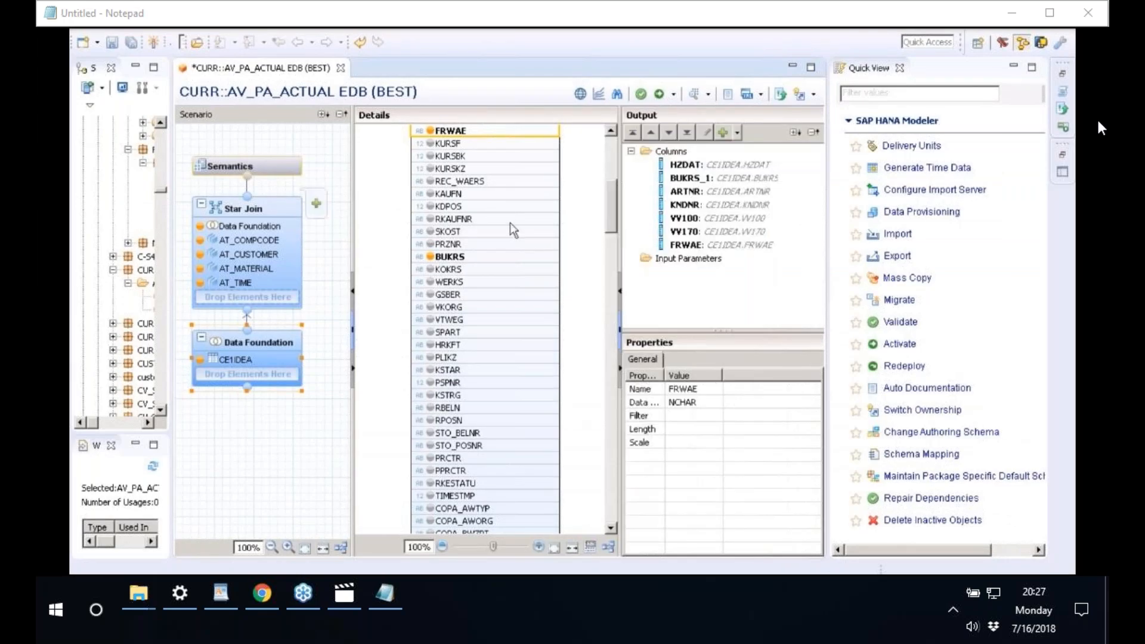
pyautogui.click(717, 221)
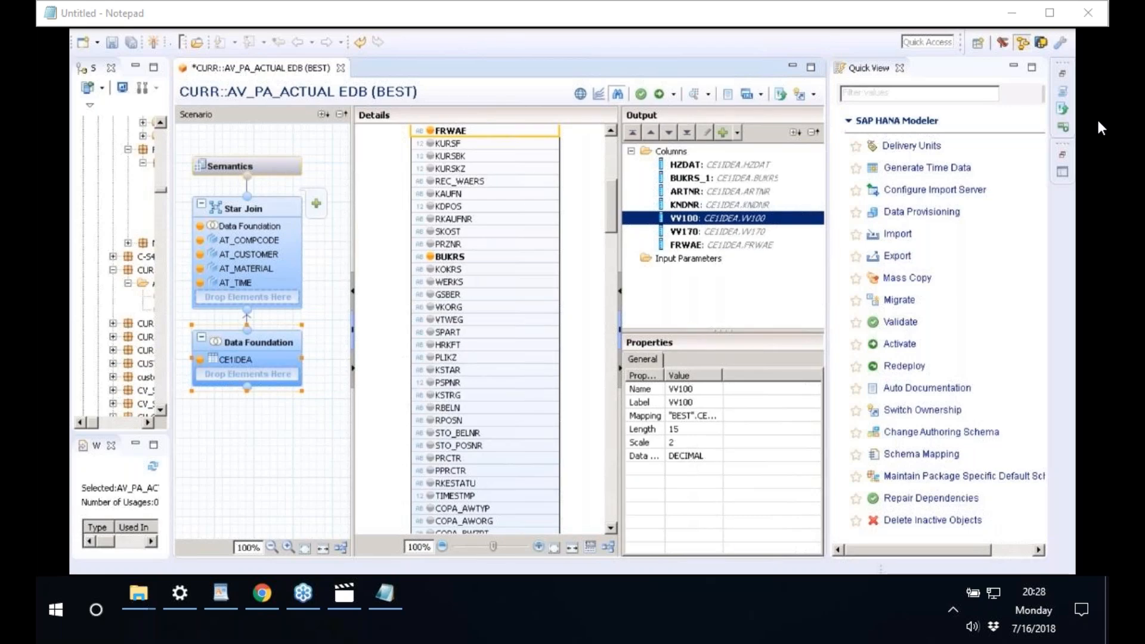
pyautogui.hotkey('ctrl', 'f')
pyautogui.write('V')
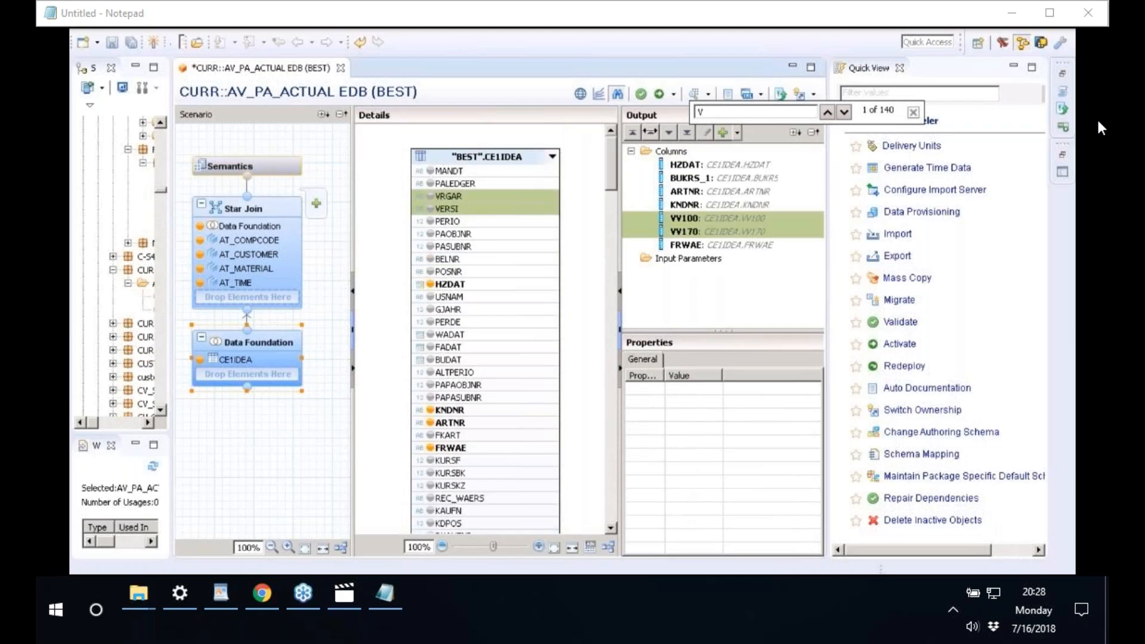
pyautogui.click(807, 113)
pyautogui.press('Escape')
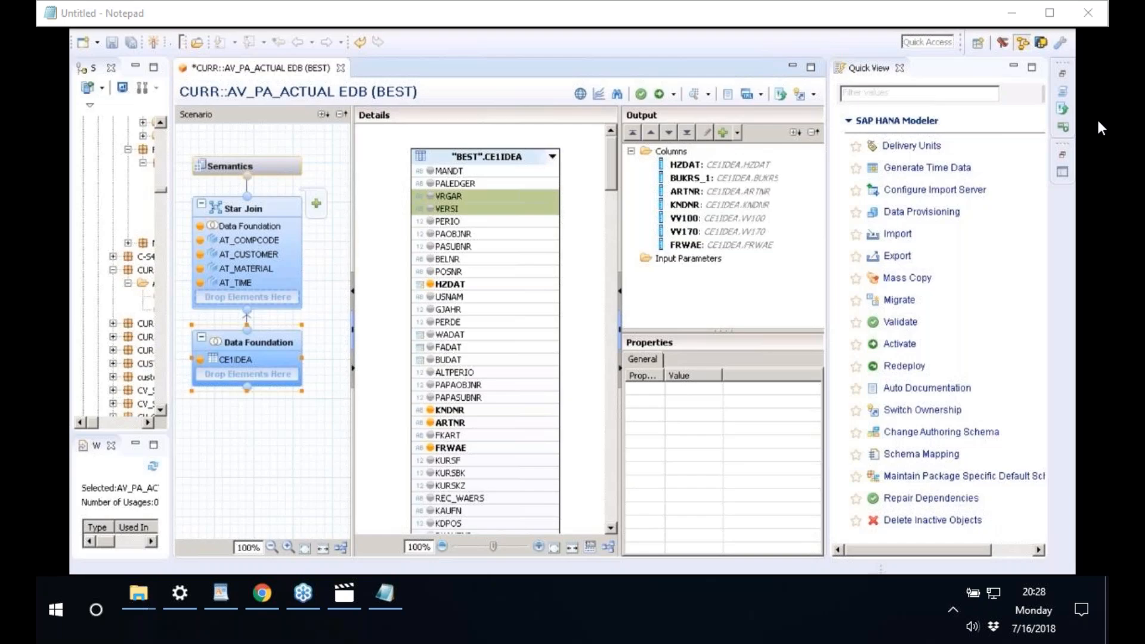
# - Find VV010 in CE1IDEA and add it to the output columns as DECIMAL 15,2
pyautogui.click(541, 147)
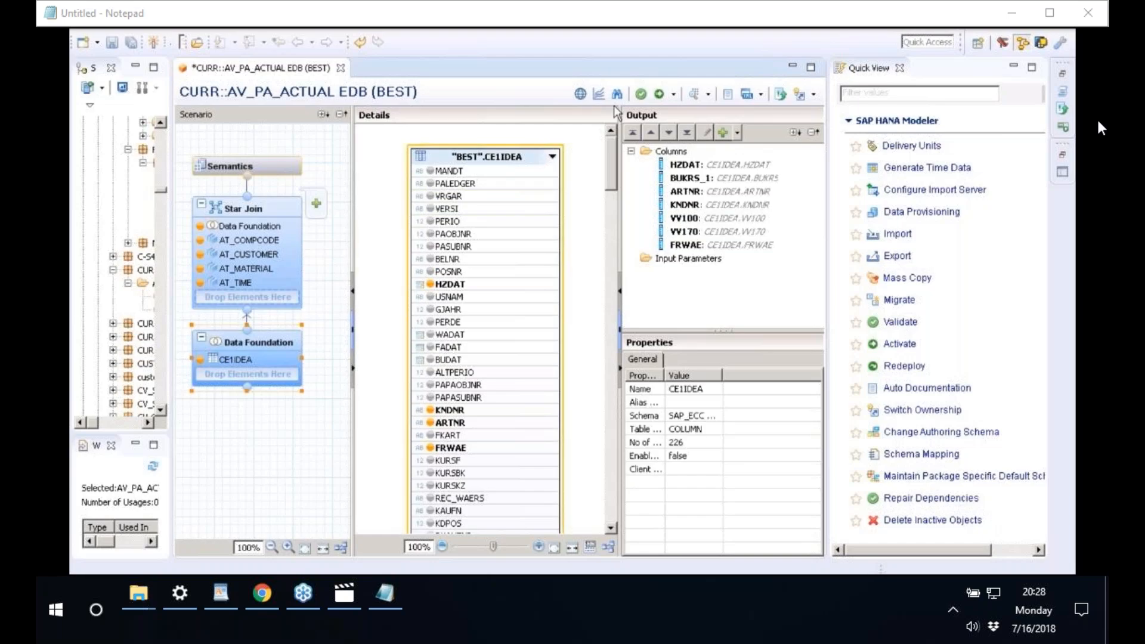
pyautogui.hotkey('ctrl', 'f')
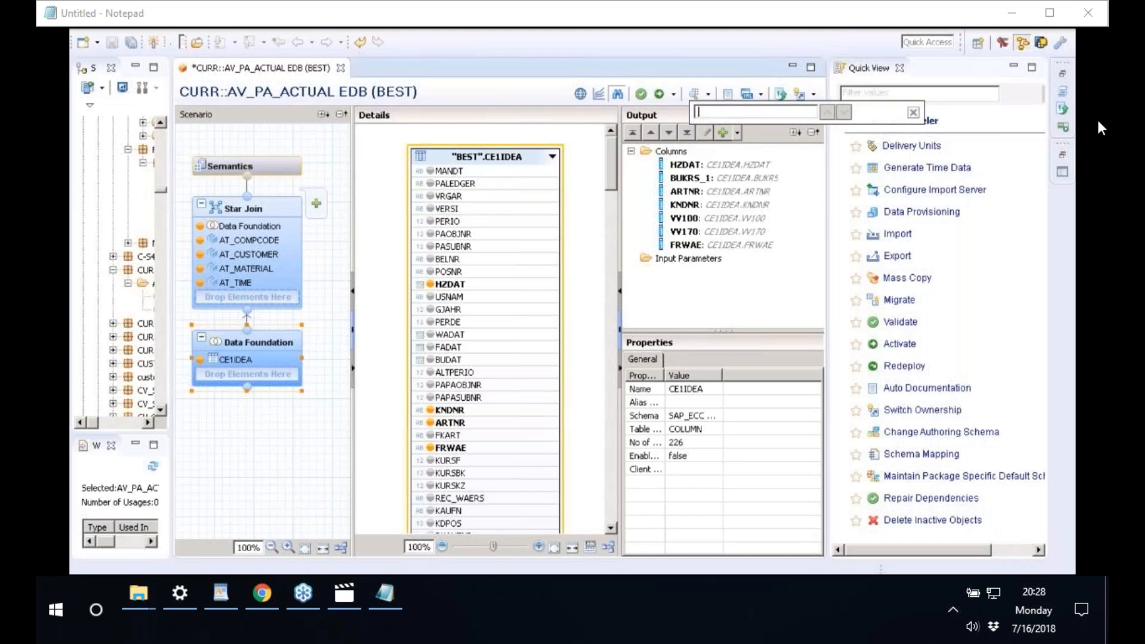
pyautogui.write('VV010')
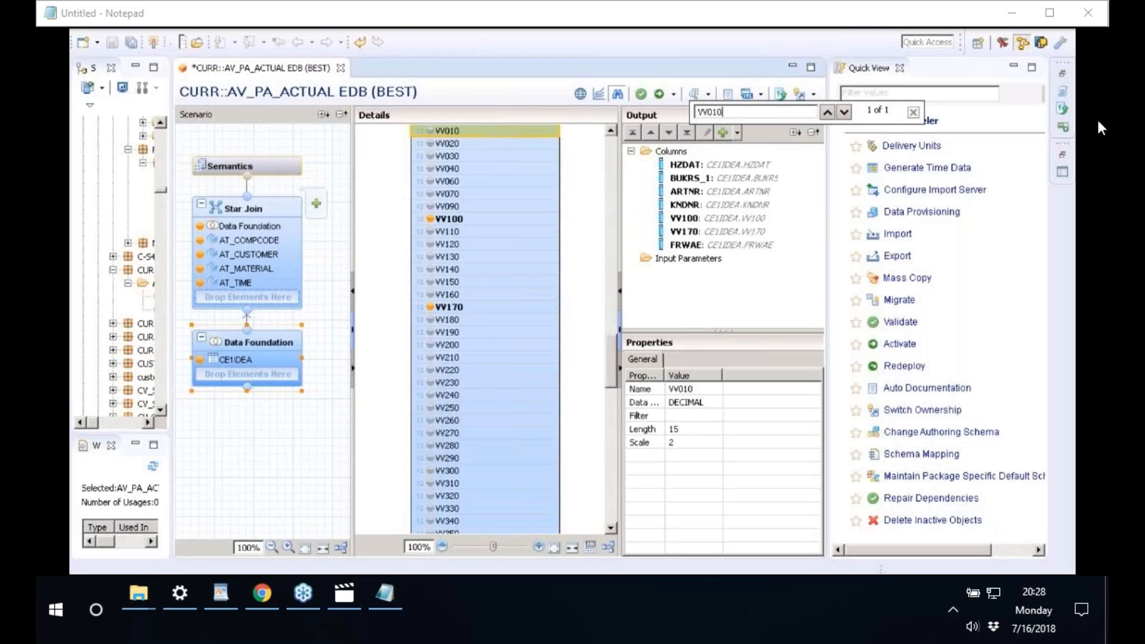
pyautogui.click(432, 132)
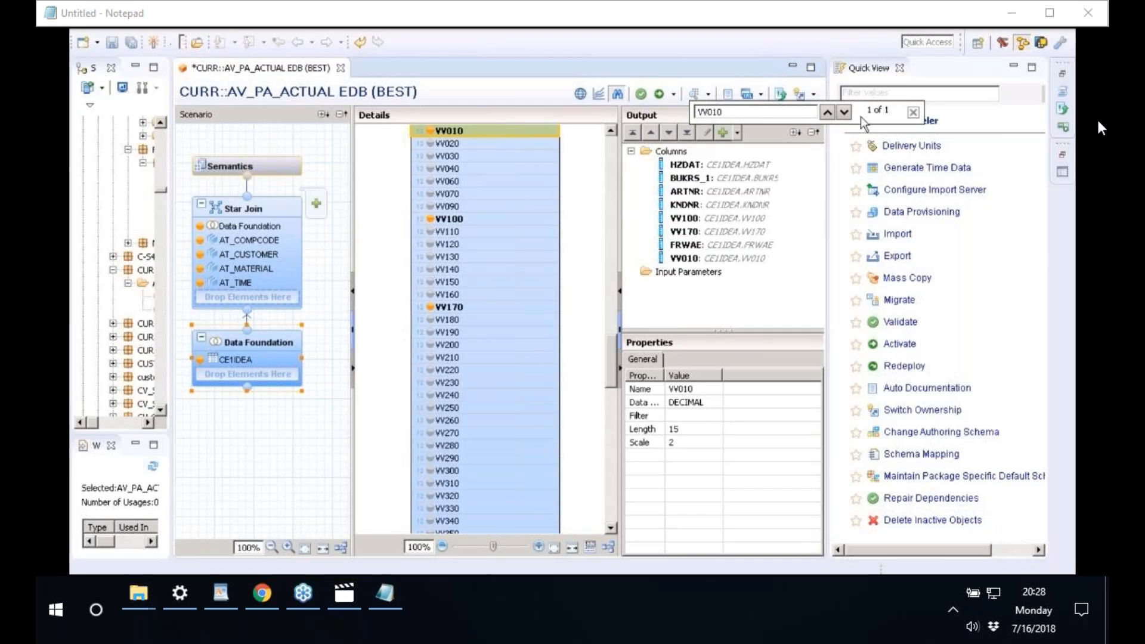
pyautogui.click(913, 112)
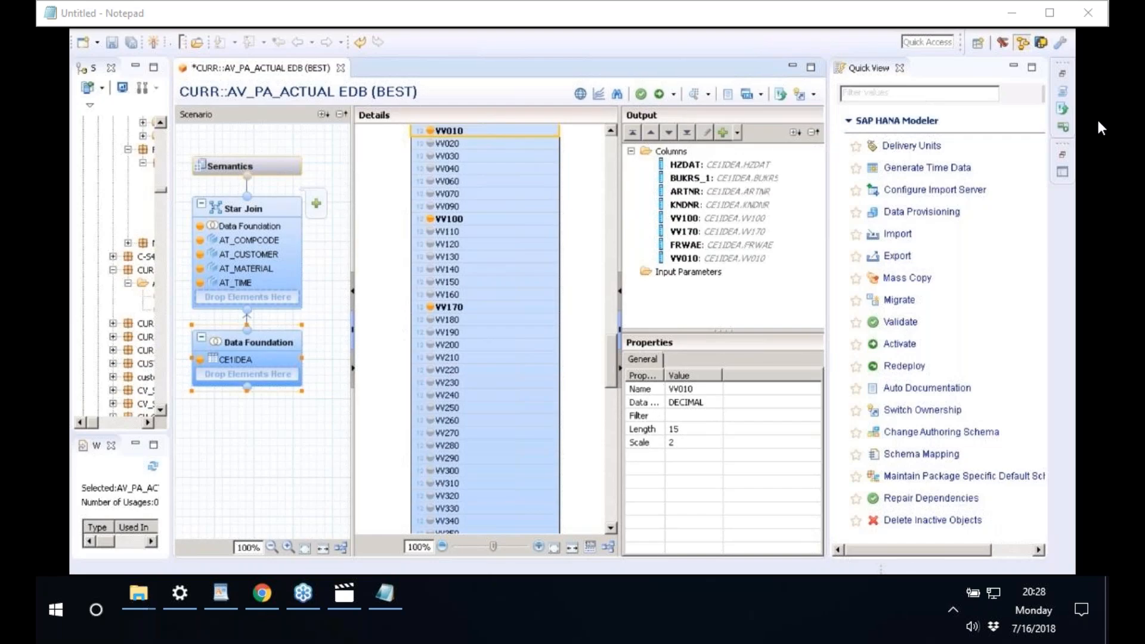
pyautogui.click(707, 261)
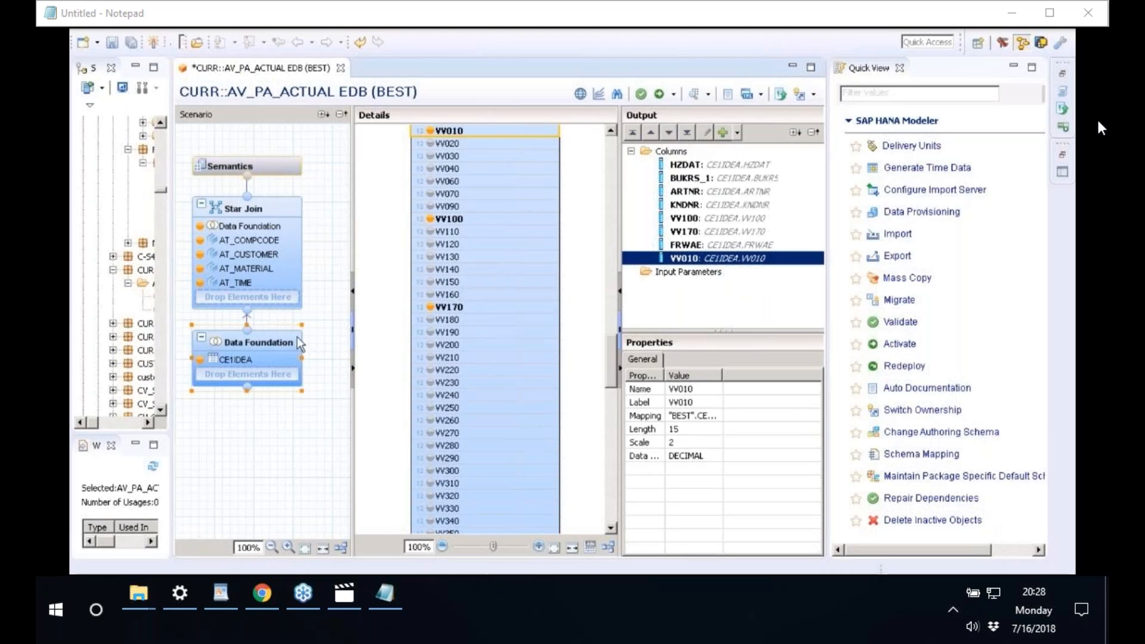
pyautogui.moveTo(237, 210)
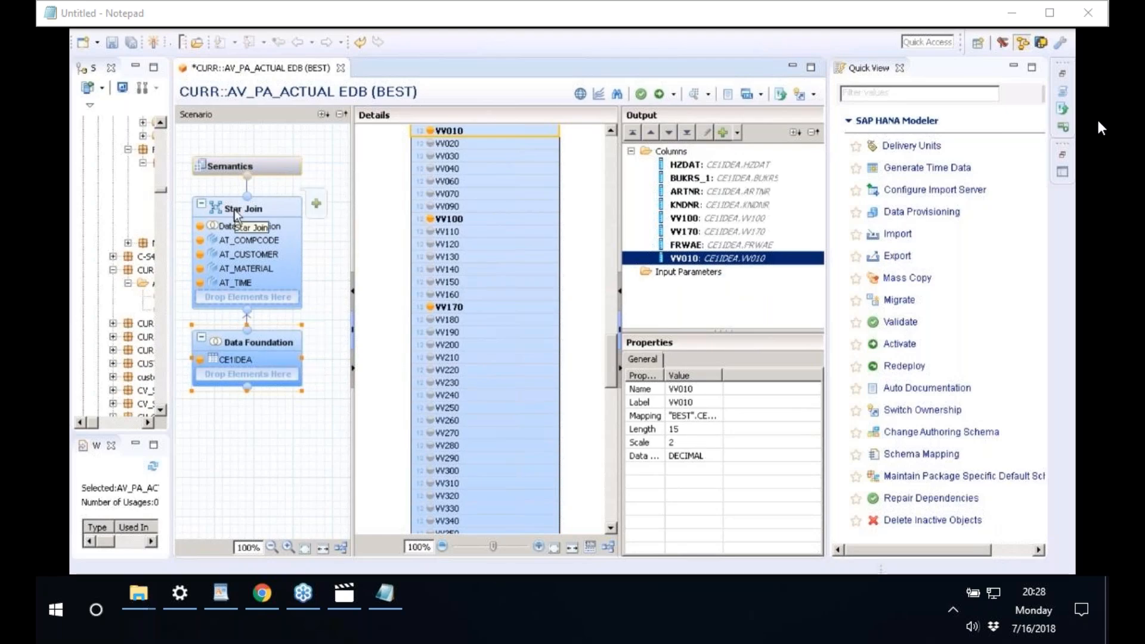
# - Save and validate the analytic view from the Semantics node
pyautogui.click(236, 215)
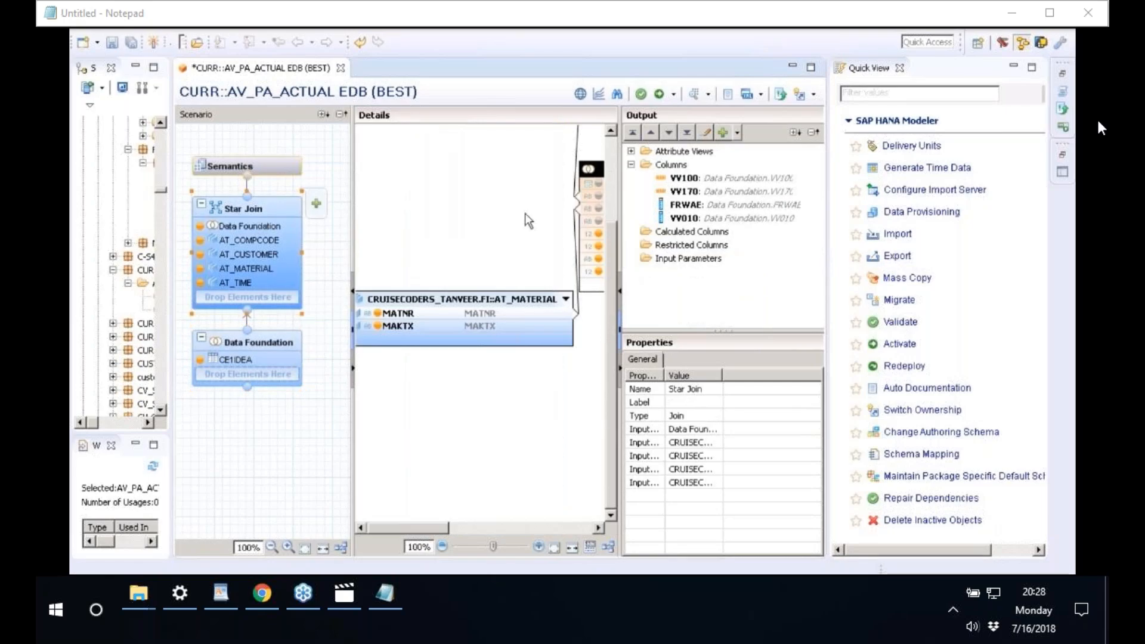
pyautogui.click(683, 218)
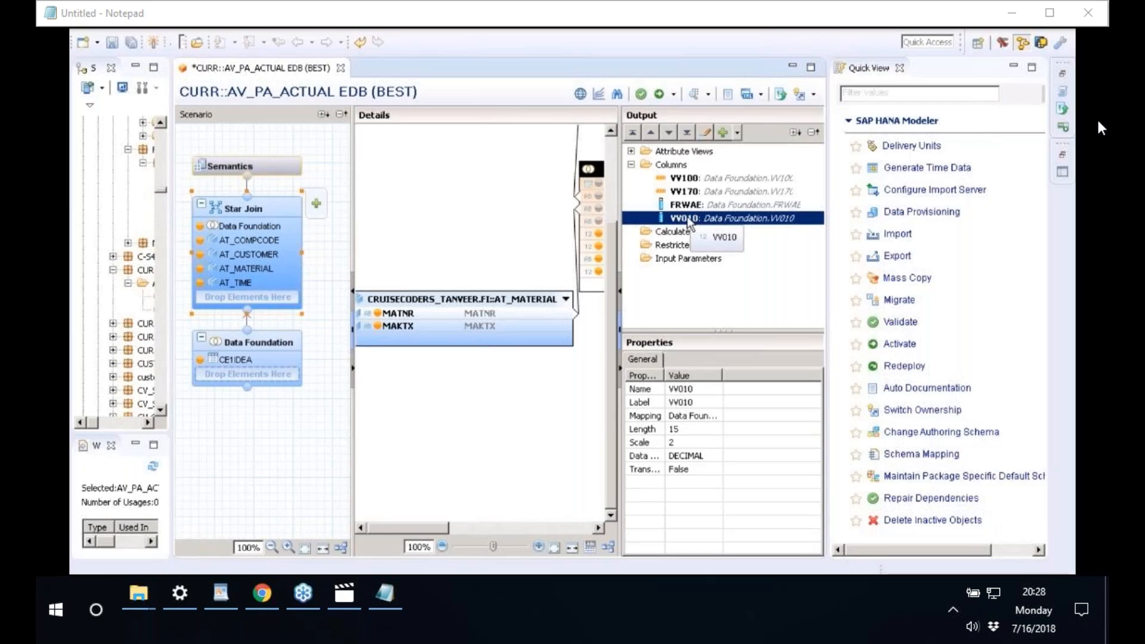
pyautogui.click(254, 168)
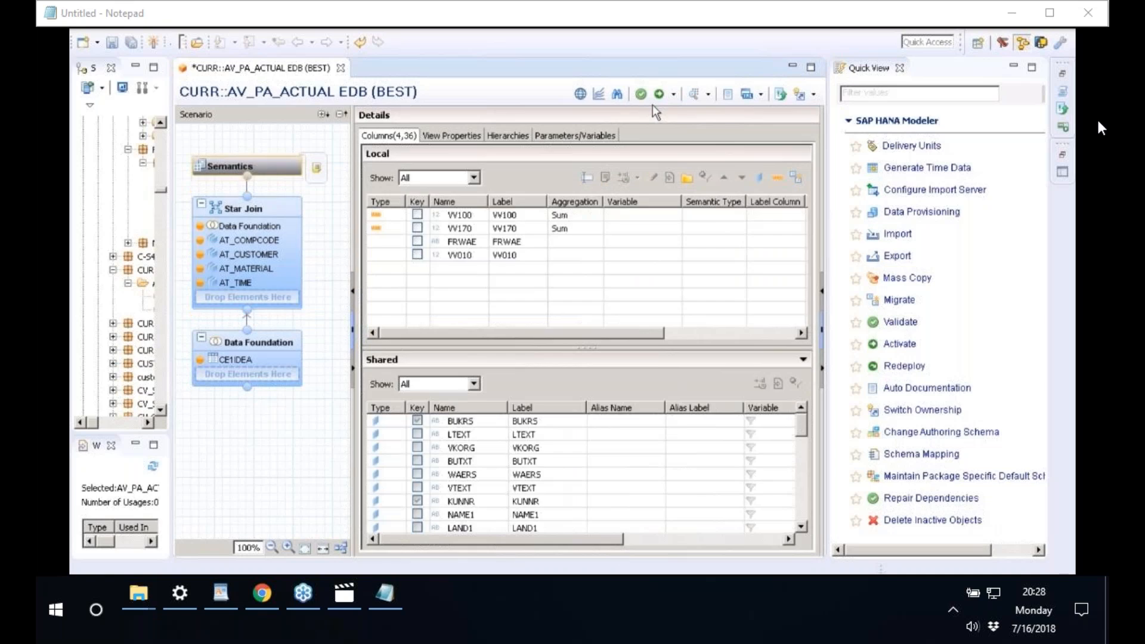
pyautogui.click(641, 94)
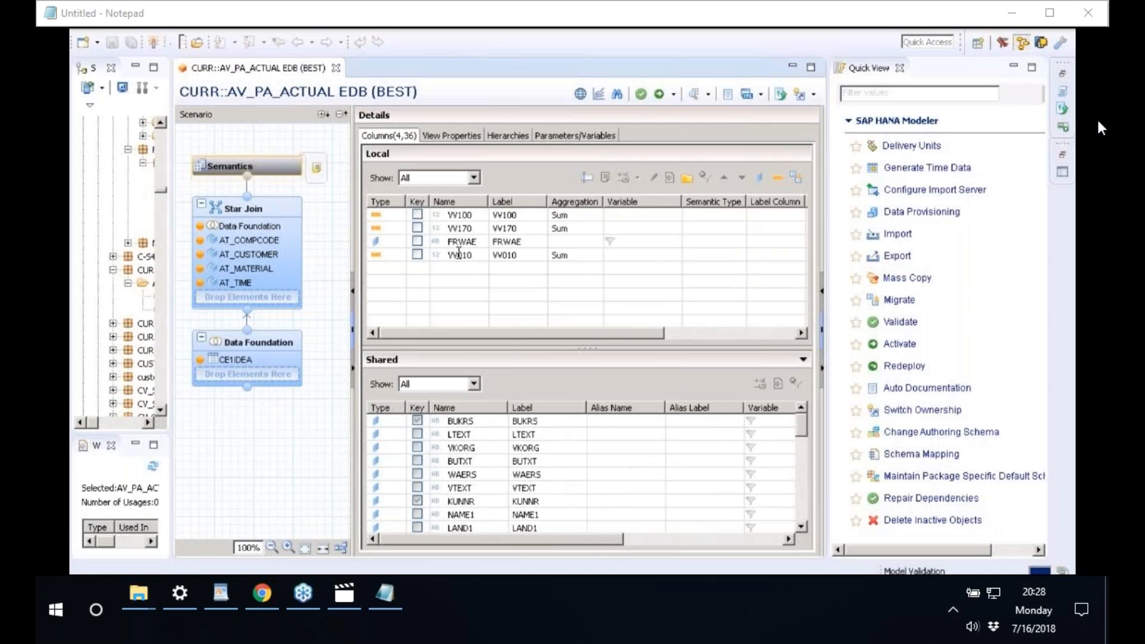
# - Show VV010's Star Join properties in a wider Properties pane and start editing its semantic type
pyautogui.click(252, 218)
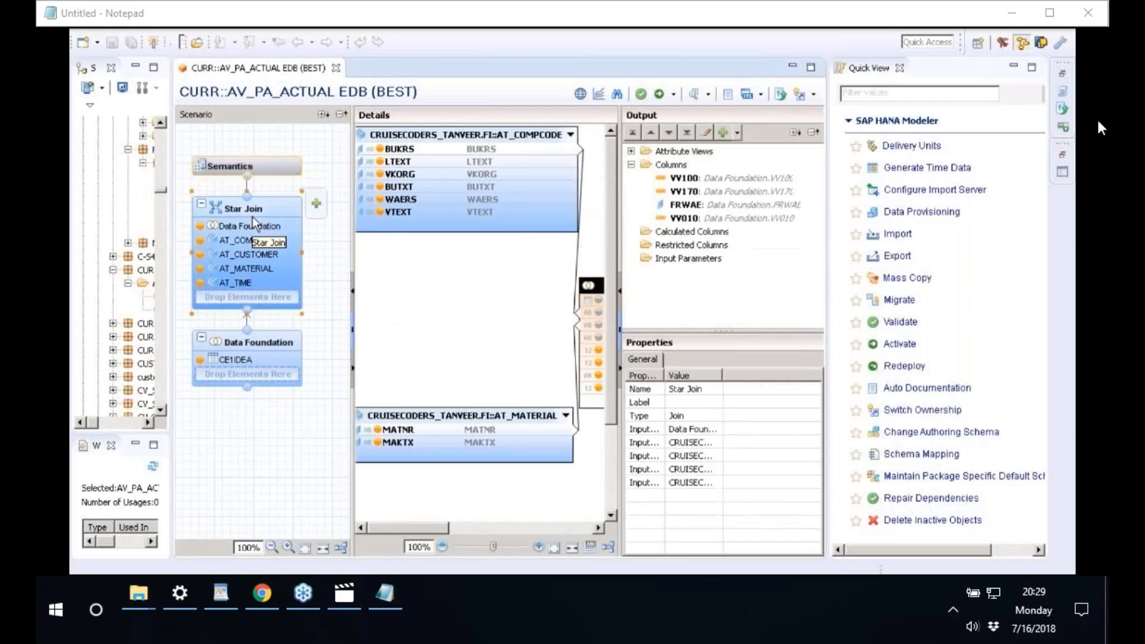
pyautogui.click(694, 218)
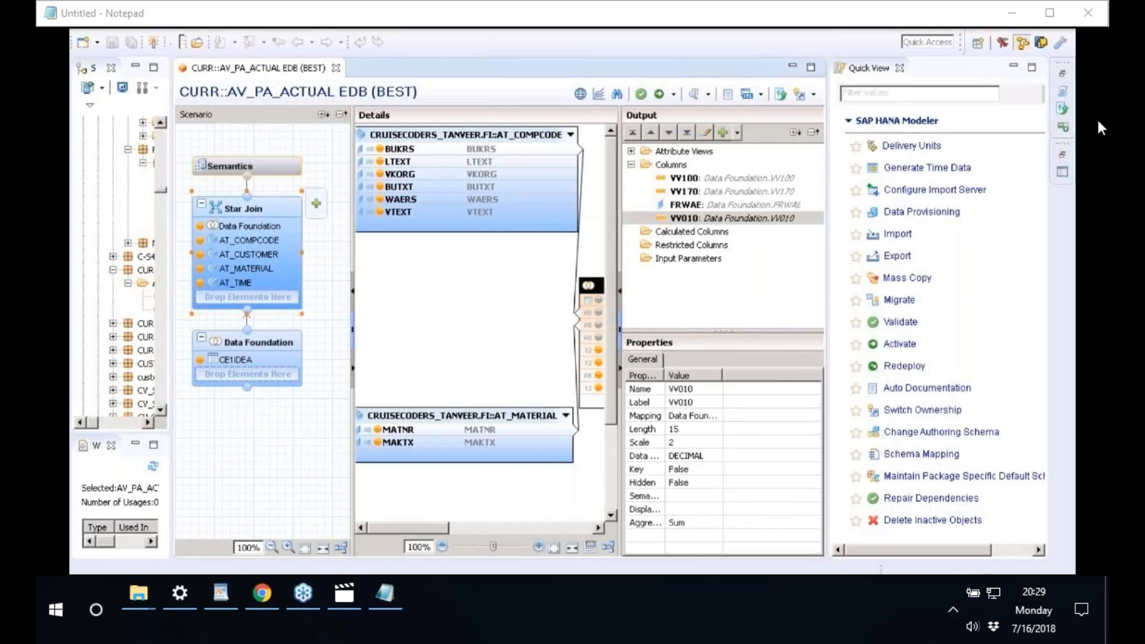
pyautogui.moveTo(620, 372); pyautogui.dragTo(521, 372)
pyautogui.doubleClick(565, 371)
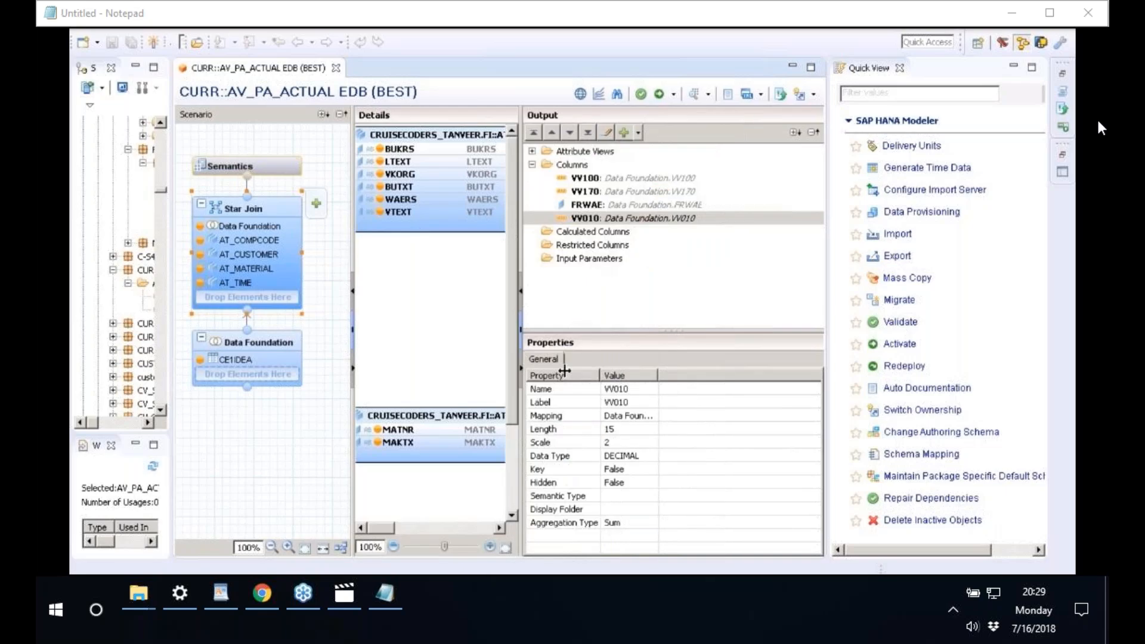
pyautogui.click(566, 498)
# - Choose Amount with Currency Code as VV010's semantic type
pyautogui.click(648, 496)
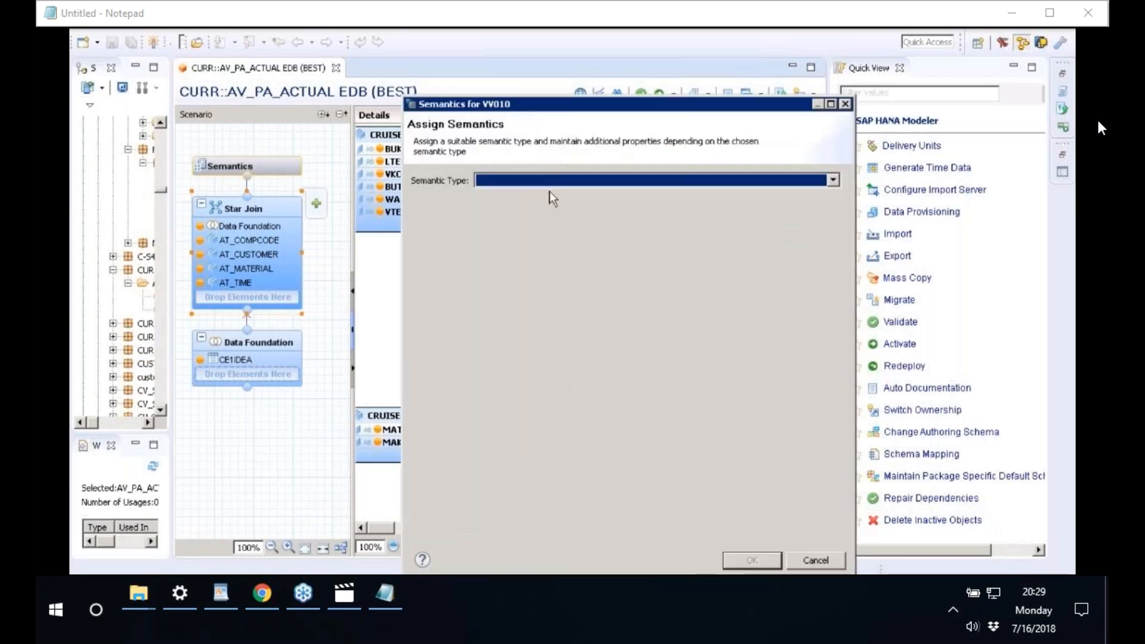
pyautogui.click(499, 181)
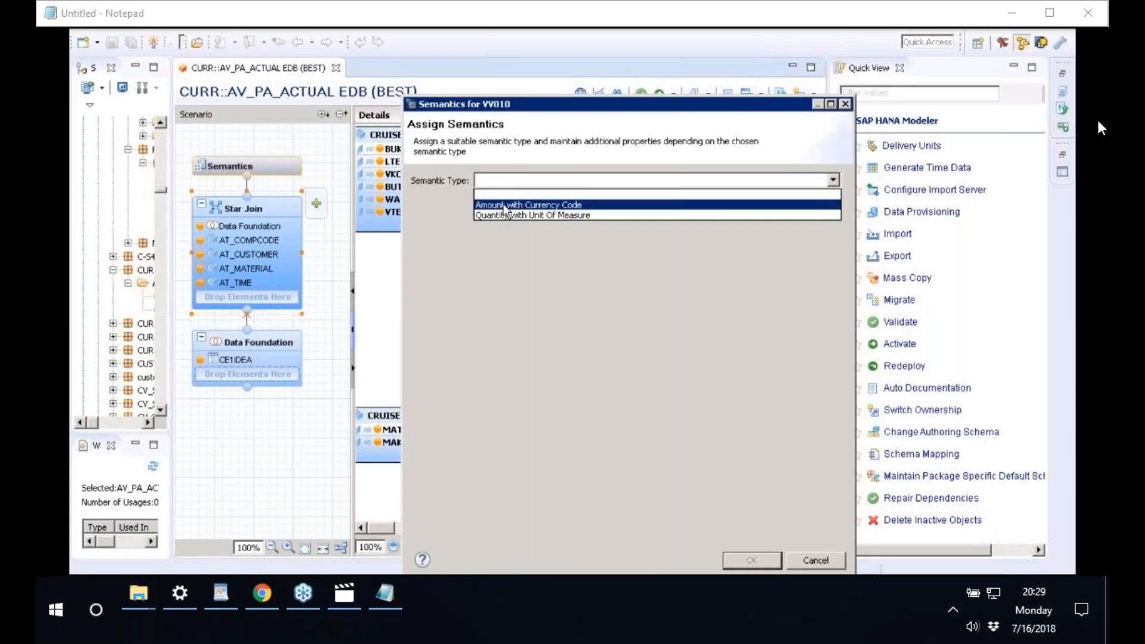
pyautogui.click(504, 205)
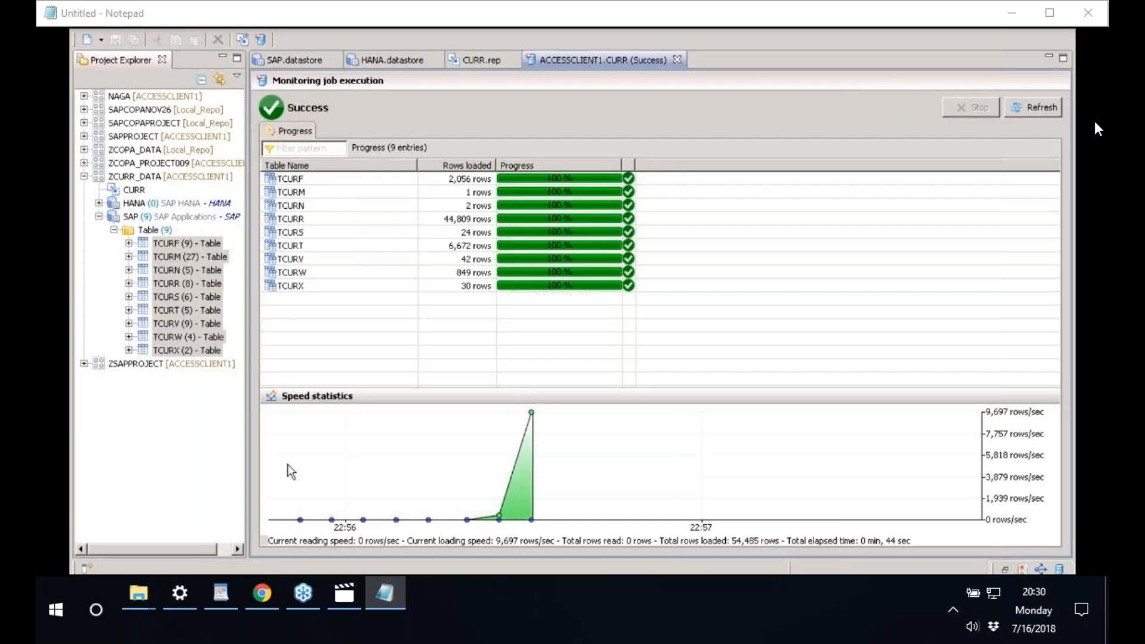
# - Switch from SAP Data Services Workbench back to the SAP HANA Modeler window
pyautogui.moveTo(273, 585)
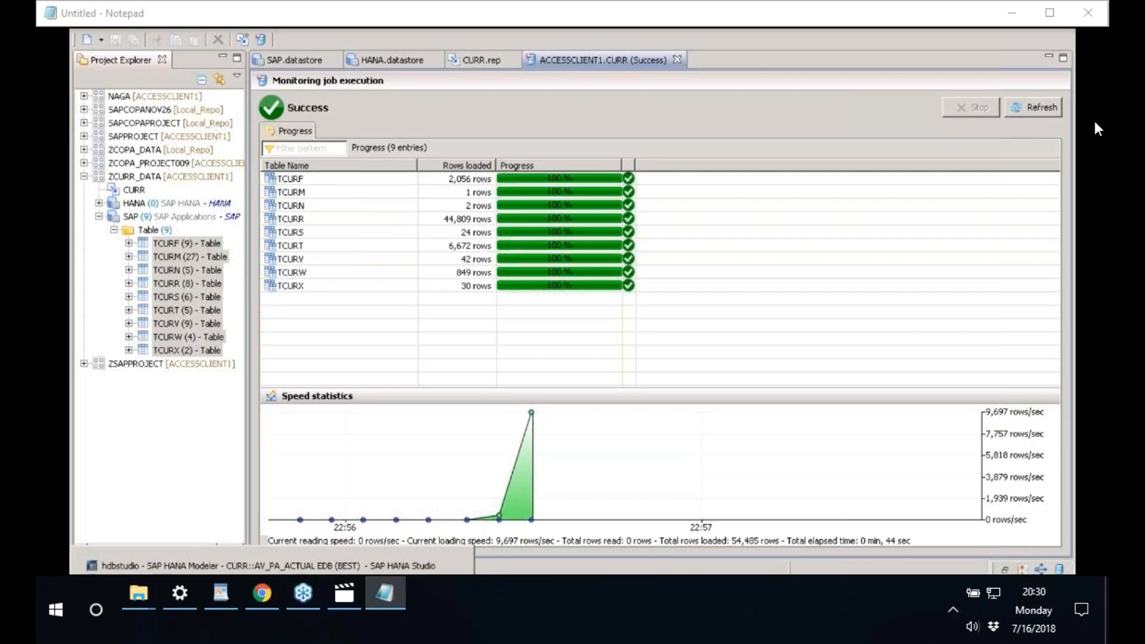
pyautogui.click(272, 566)
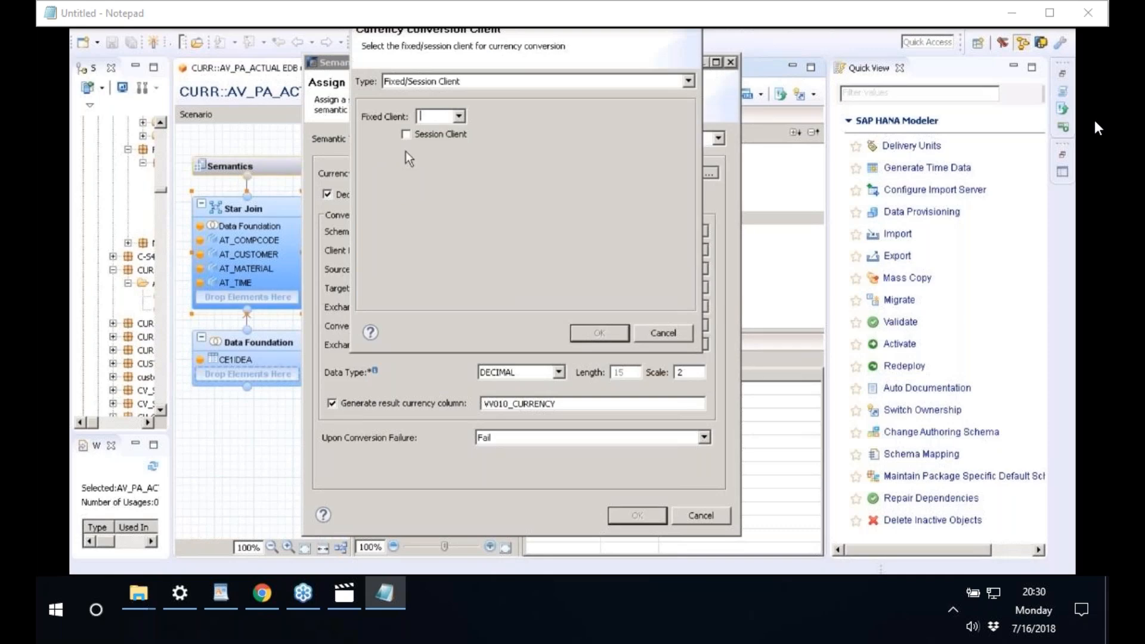
# - Use Session Client for VV010's conversion and set the target currency type to Input Parameter
pyautogui.click(441, 135)
pyautogui.click(599, 333)
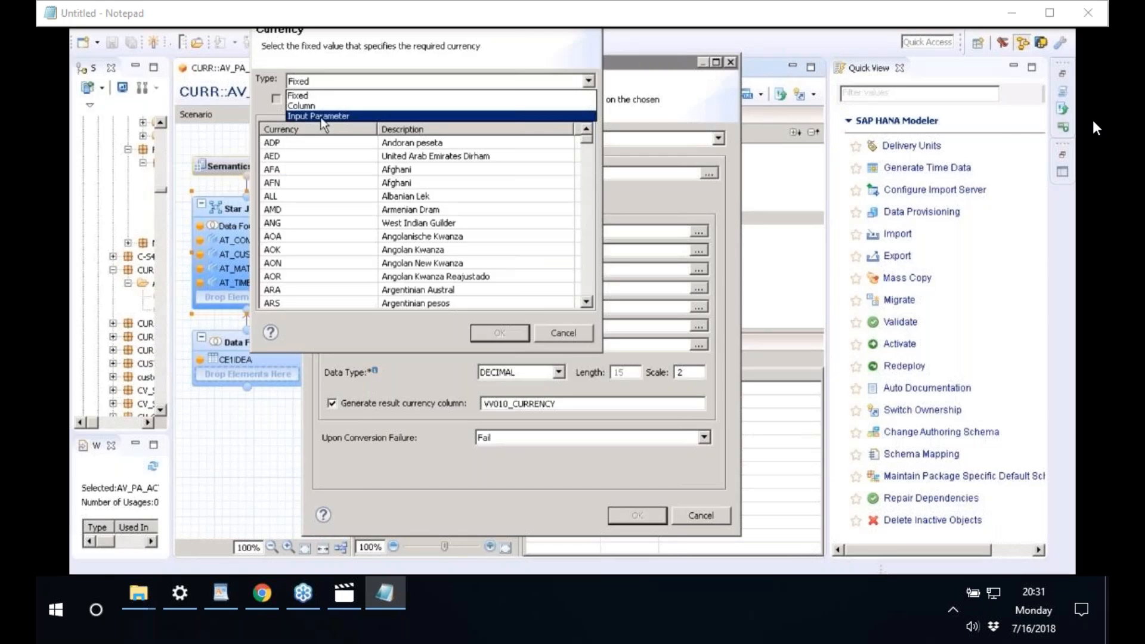
pyautogui.click(320, 118)
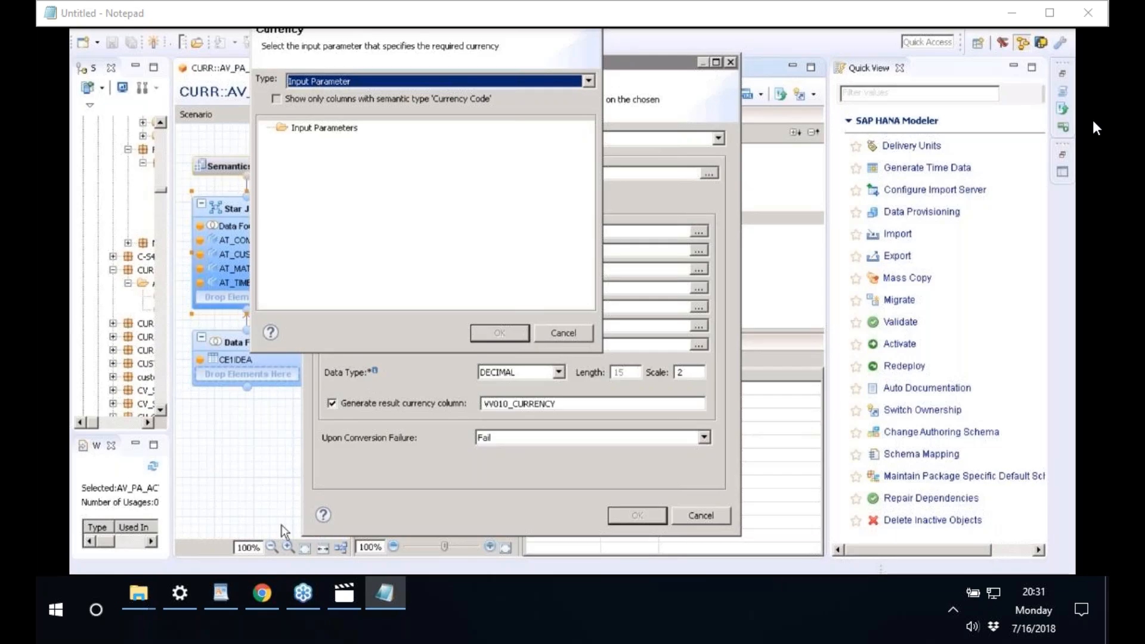
# - Select the IP_ prefix in the IP_CURRENCY parameter's label to make it CURRENCY
pyautogui.hotkey('alt', 'Tab')
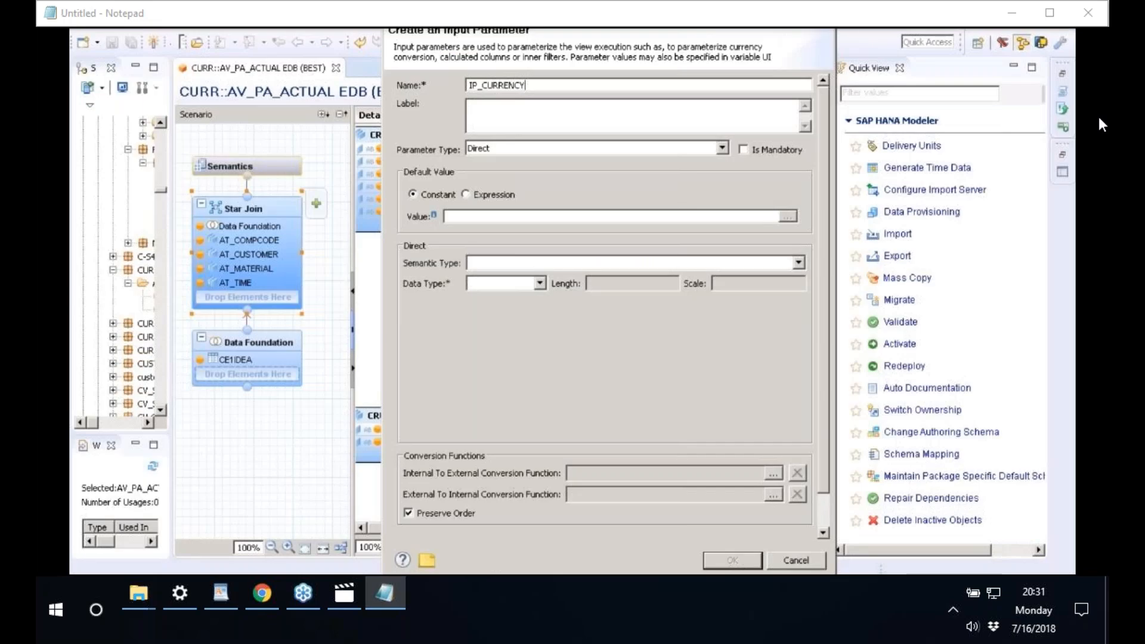
pyautogui.moveTo(469, 106); pyautogui.dragTo(494, 105)
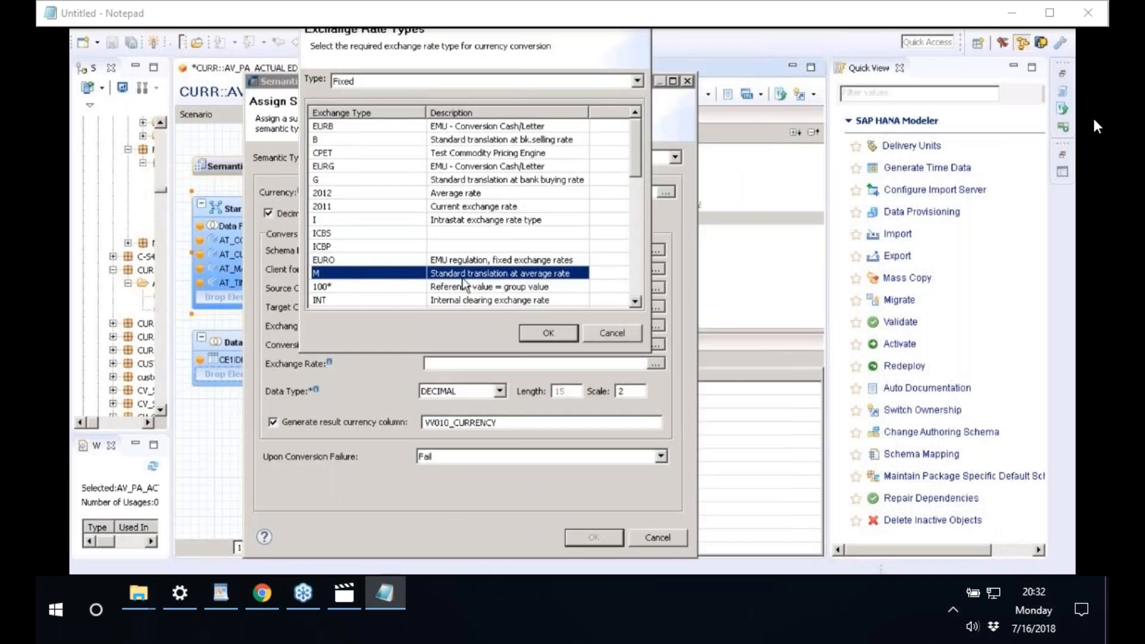
# - Choose exchange rate type M and apply VV010's currency conversion settings
pyautogui.click(557, 336)
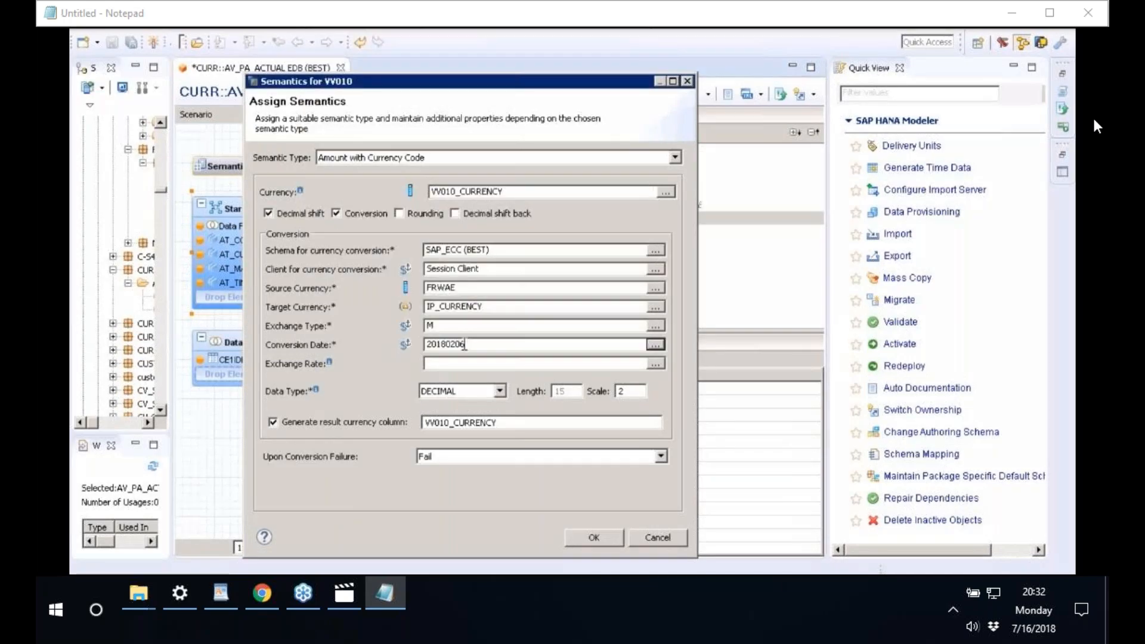
pyautogui.click(590, 538)
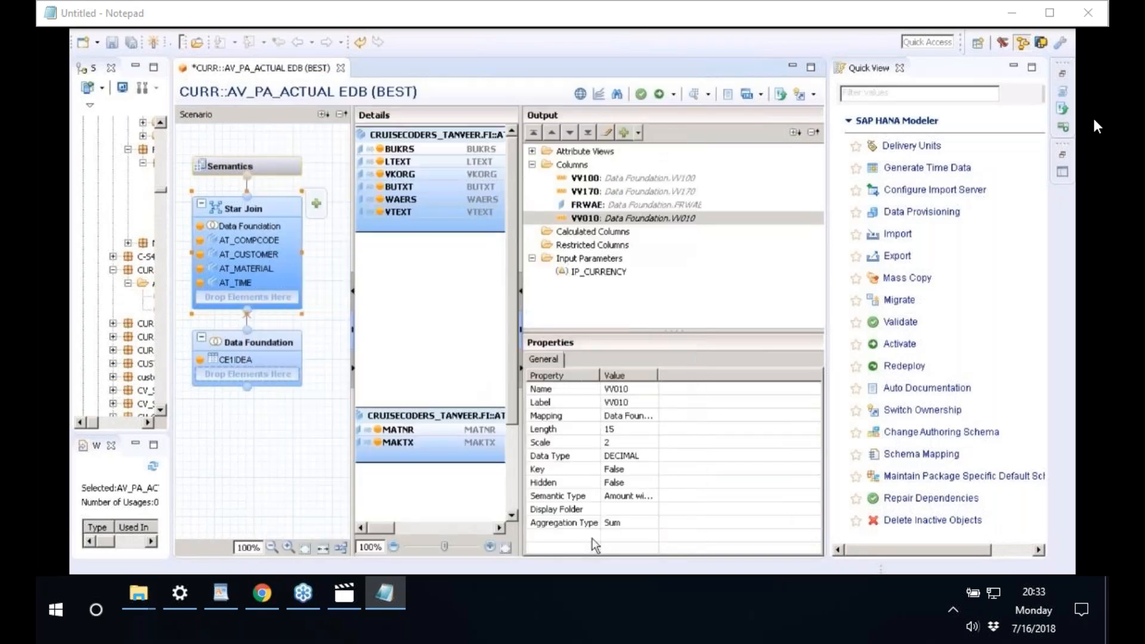
# - Widen the Semantics columns to check VV010 and VV010_1, both Sum, and close the search
pyautogui.doubleClick(658, 376)
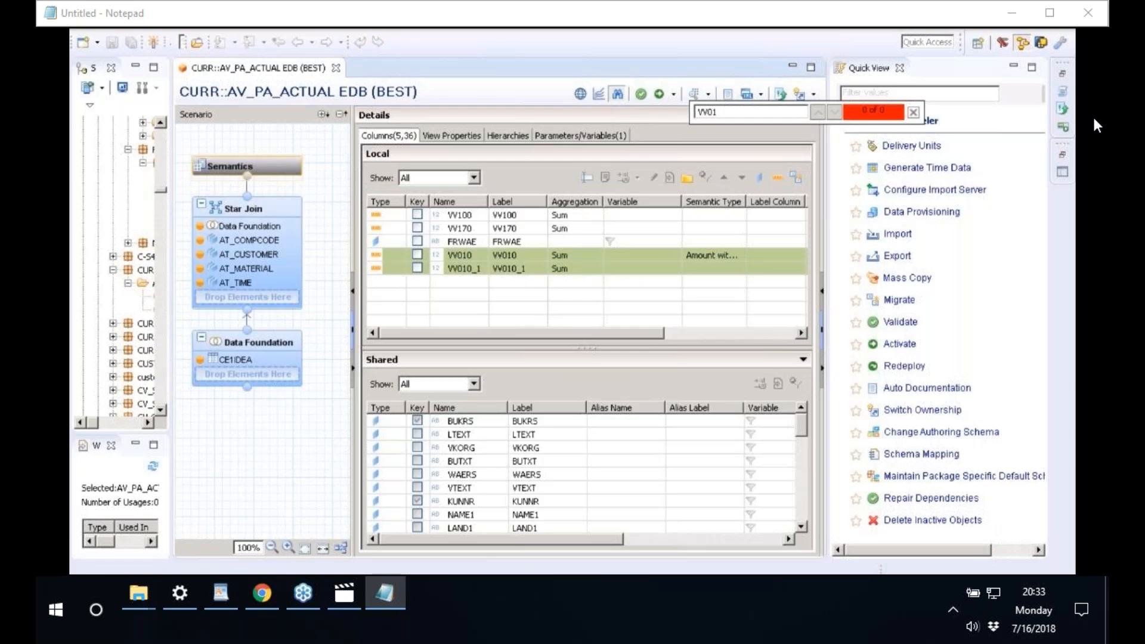
pyautogui.press('Escape')
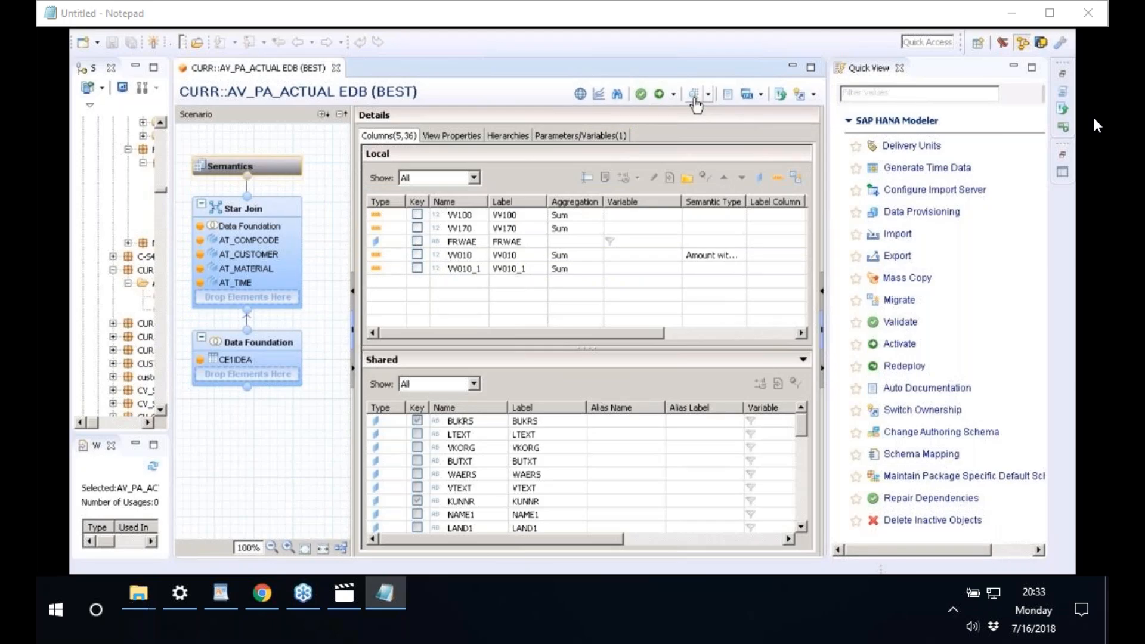
# - Start the data preview and enter USD as the IP_CURRENCY input parameter value
pyautogui.click(693, 95)
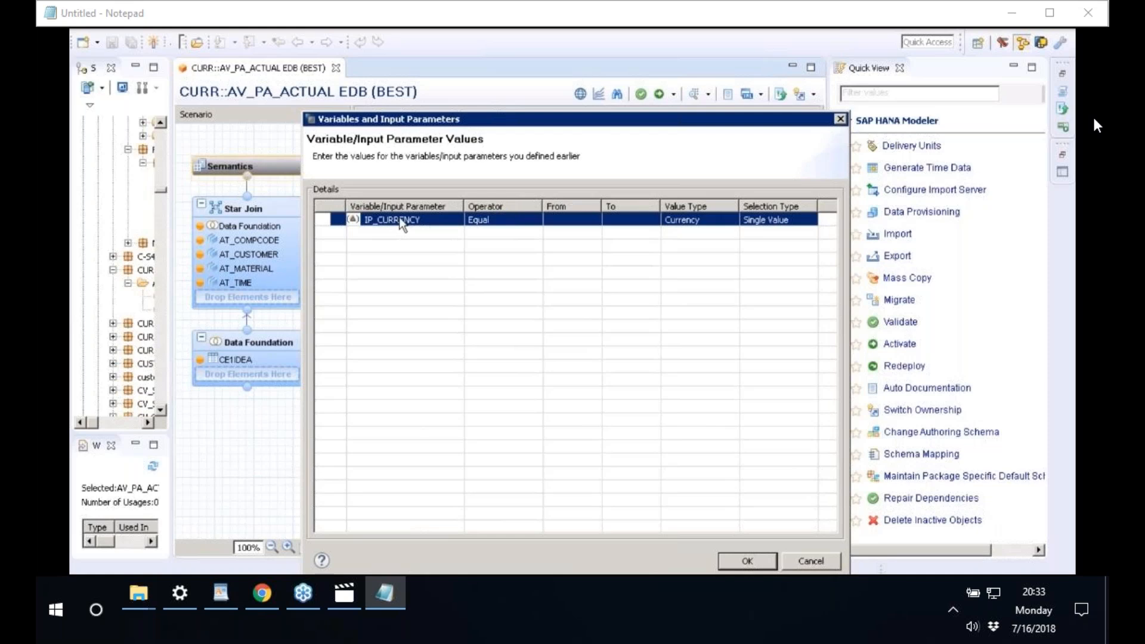
pyautogui.click(563, 220)
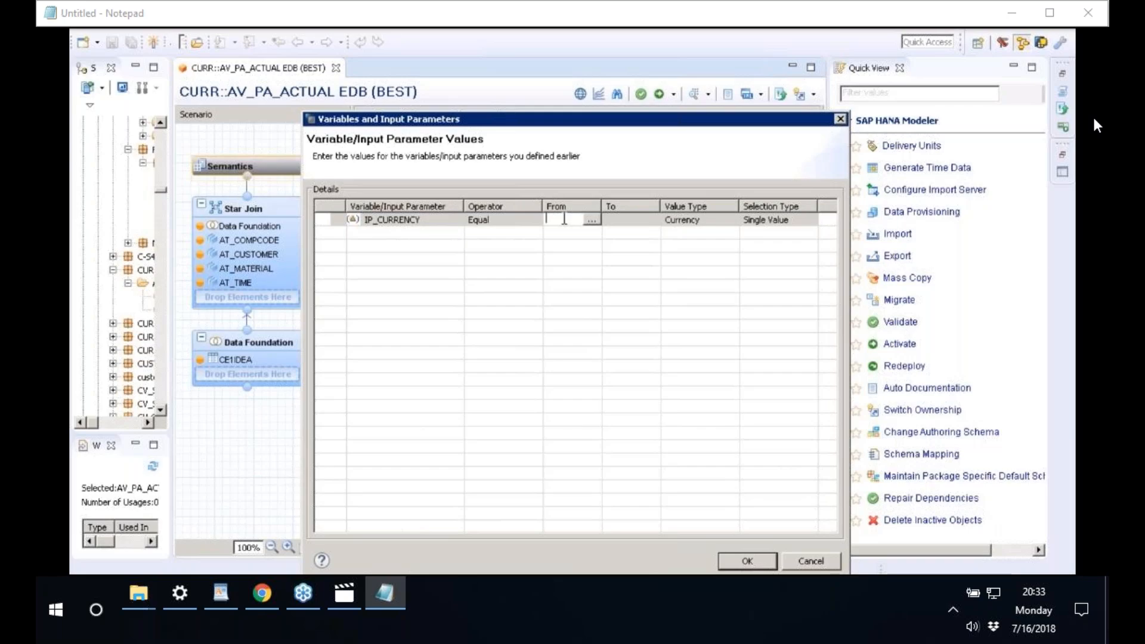
pyautogui.write('USD')
pyautogui.press('Return')
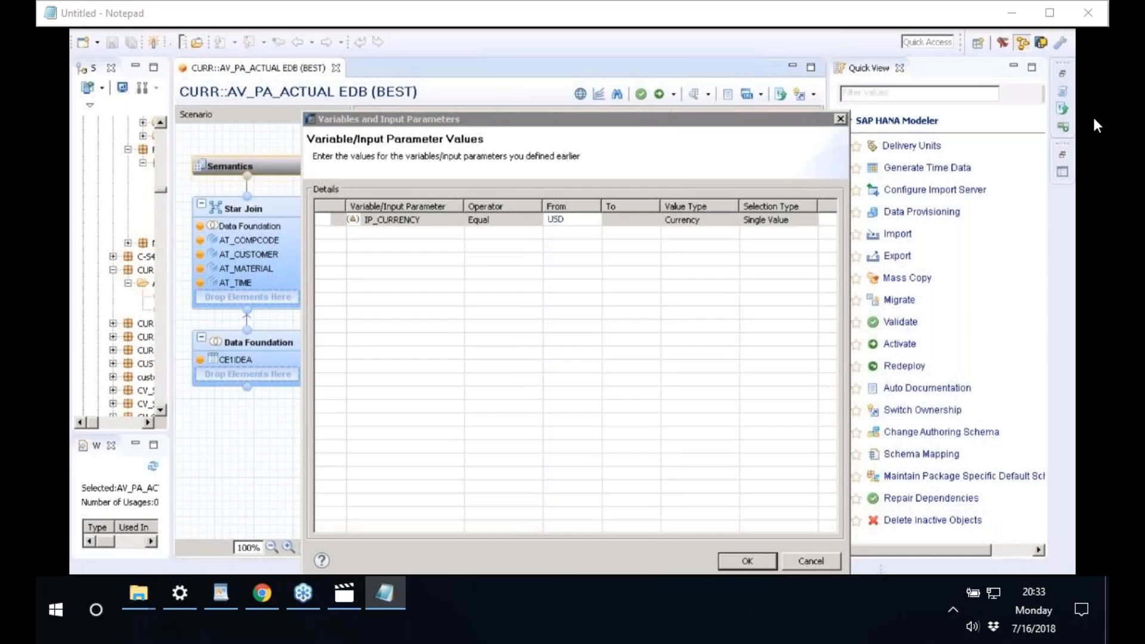
pyautogui.hotkey('alt', 'Tab')
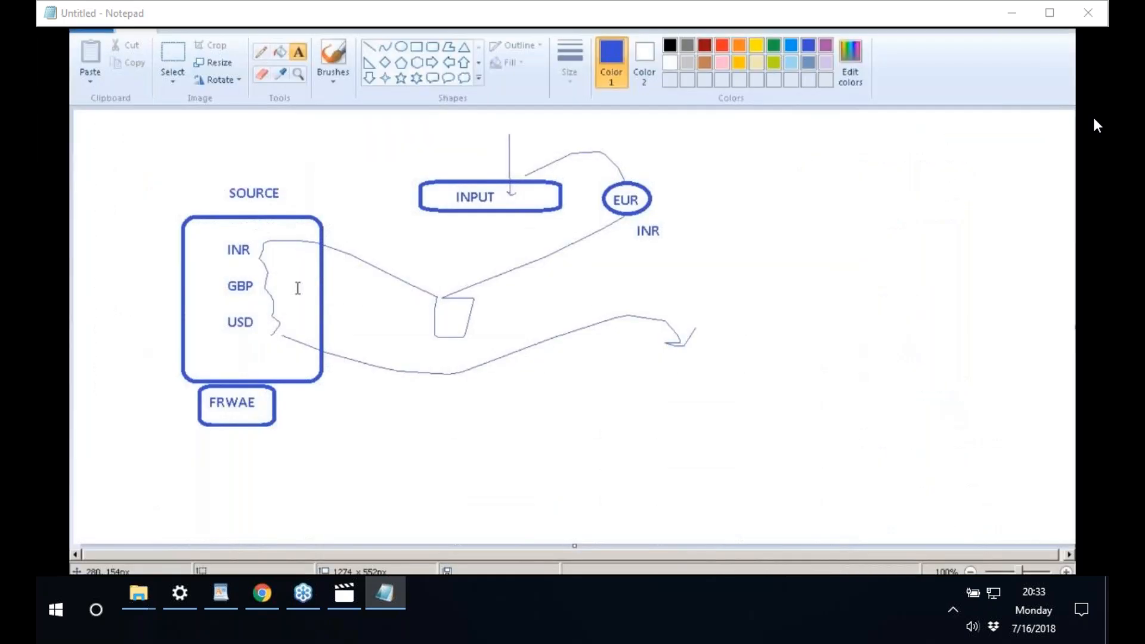
# - Draw a freehand curved arrow from the source currencies box toward EUR
pyautogui.click(261, 57)
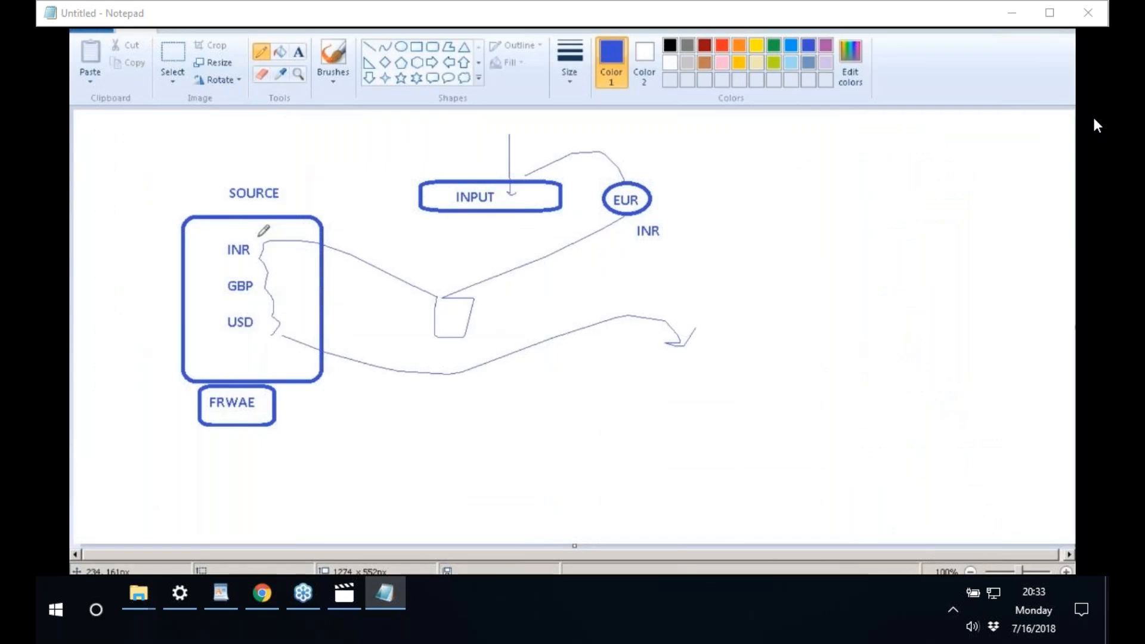
pyautogui.moveTo(257, 237); pyautogui.dragTo(474, 148)
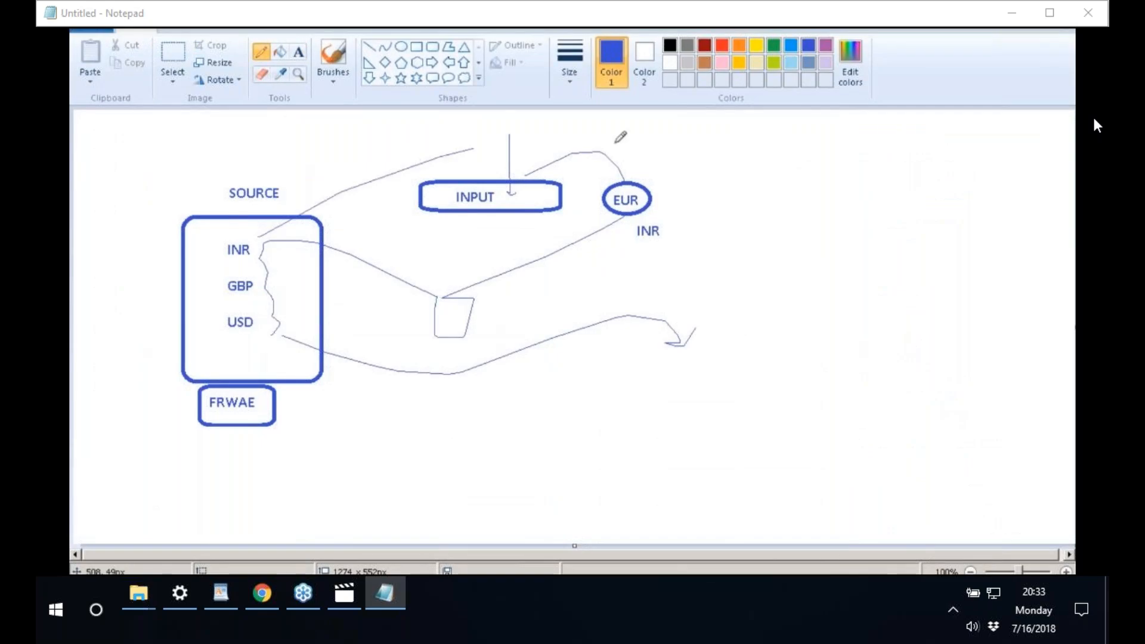
pyautogui.moveTo(616, 143); pyautogui.dragTo(682, 186)
pyautogui.click(299, 52)
# - Add a 'USD' text label beside the arrowhead
pyautogui.click(685, 224)
pyautogui.write('USD')
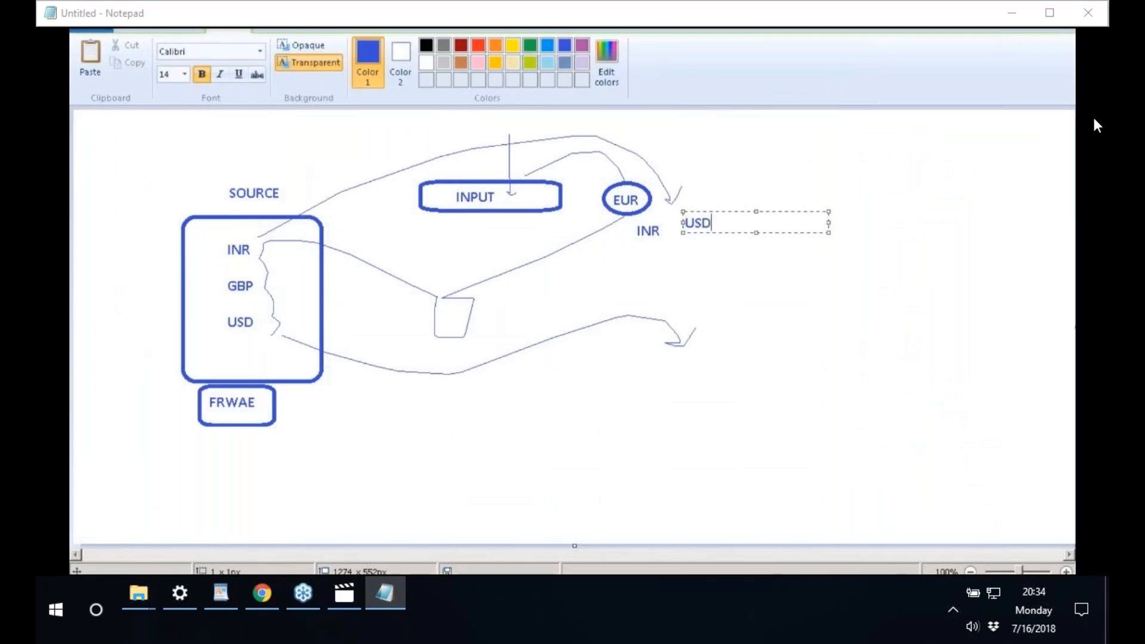
pyautogui.click(701, 248)
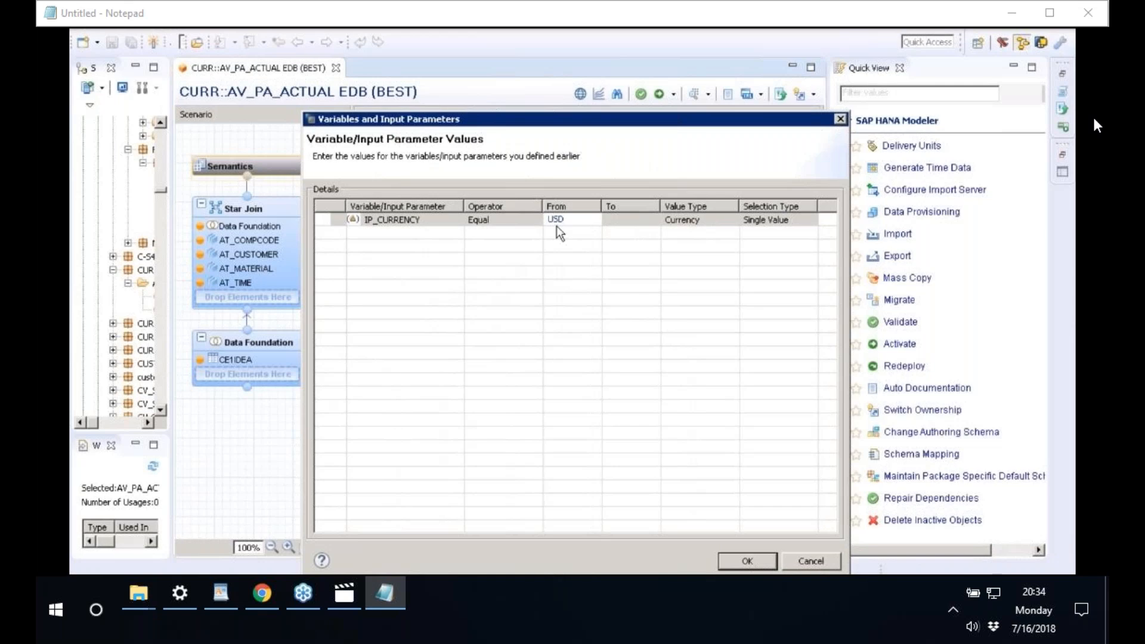
# - Run the USD preview, add VV010_1 as a summed value, and sort its sum descending
pyautogui.click(747, 561)
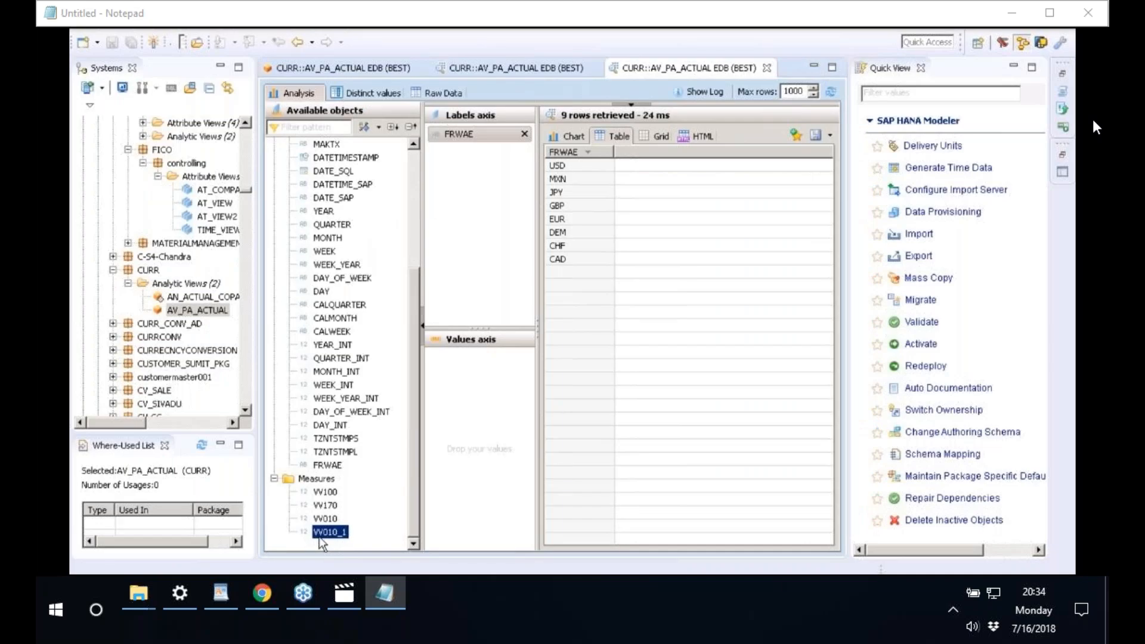
pyautogui.moveTo(319, 538); pyautogui.dragTo(466, 440)
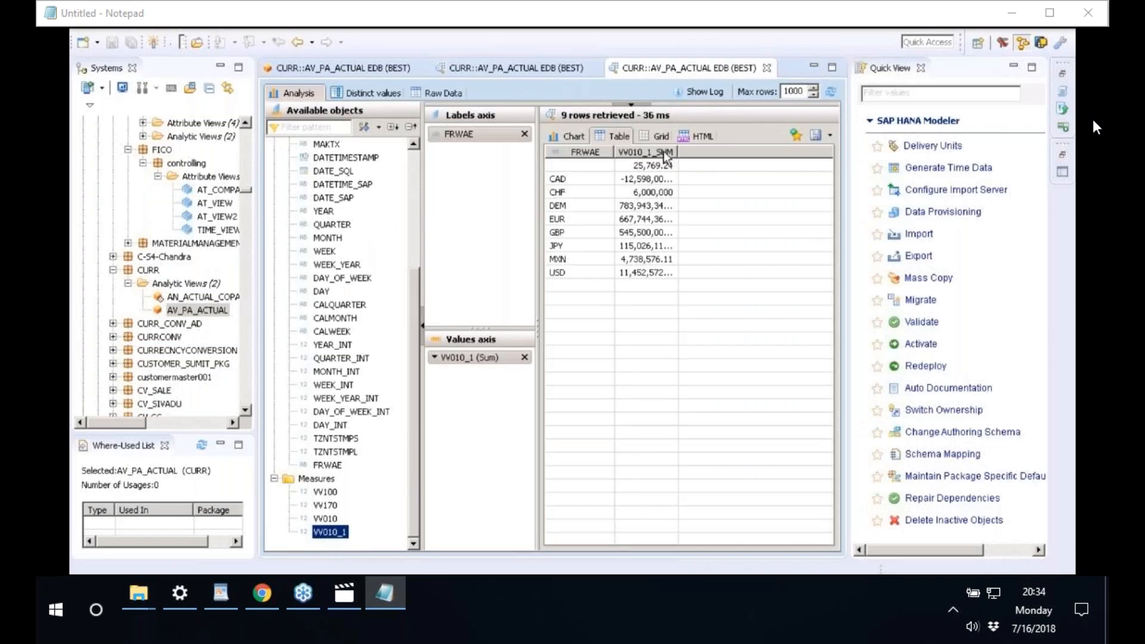
pyautogui.click(665, 153)
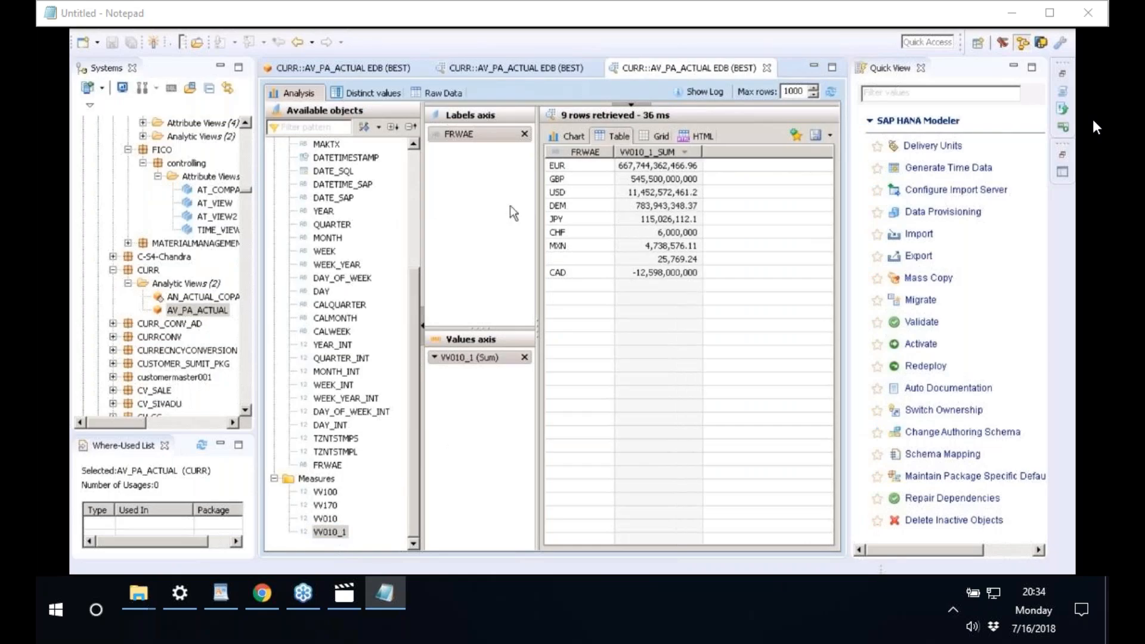
pyautogui.moveTo(535, 208); pyautogui.dragTo(508, 211)
pyautogui.click(538, 196)
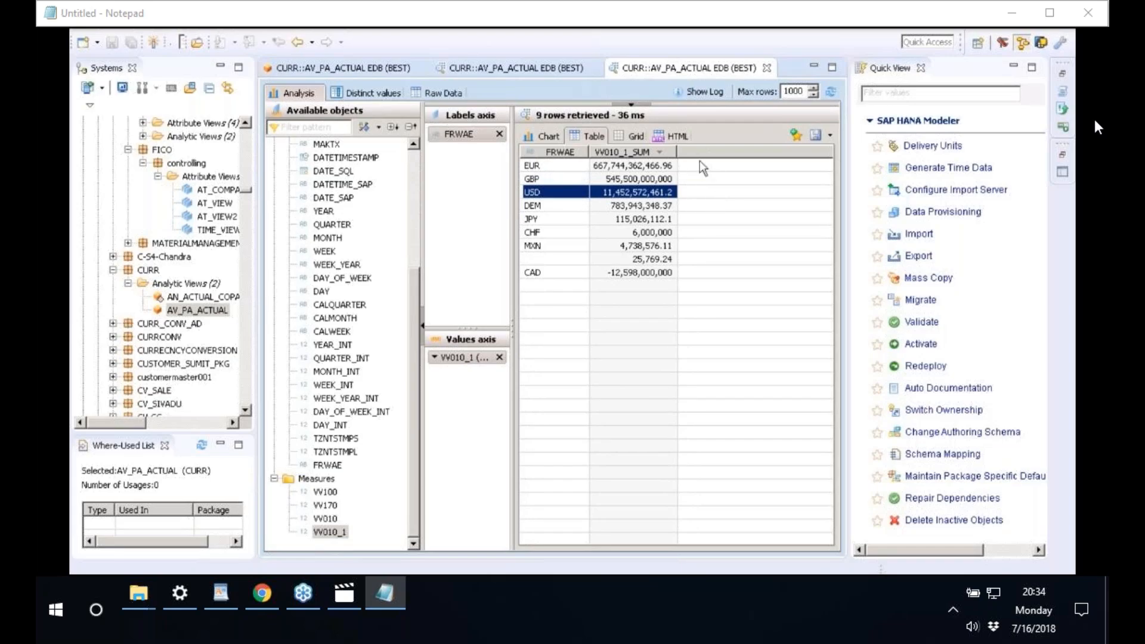
# - Add the VV010 measure as a second summed value and widen the results to show full sums
pyautogui.click(337, 520)
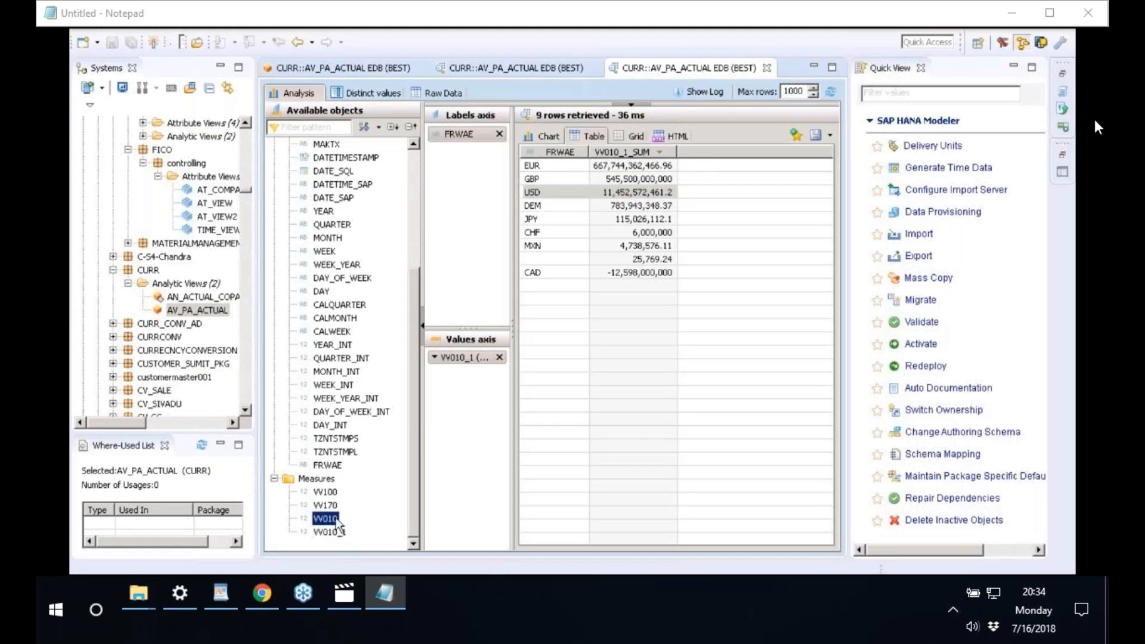
pyautogui.moveTo(338, 523); pyautogui.dragTo(465, 372)
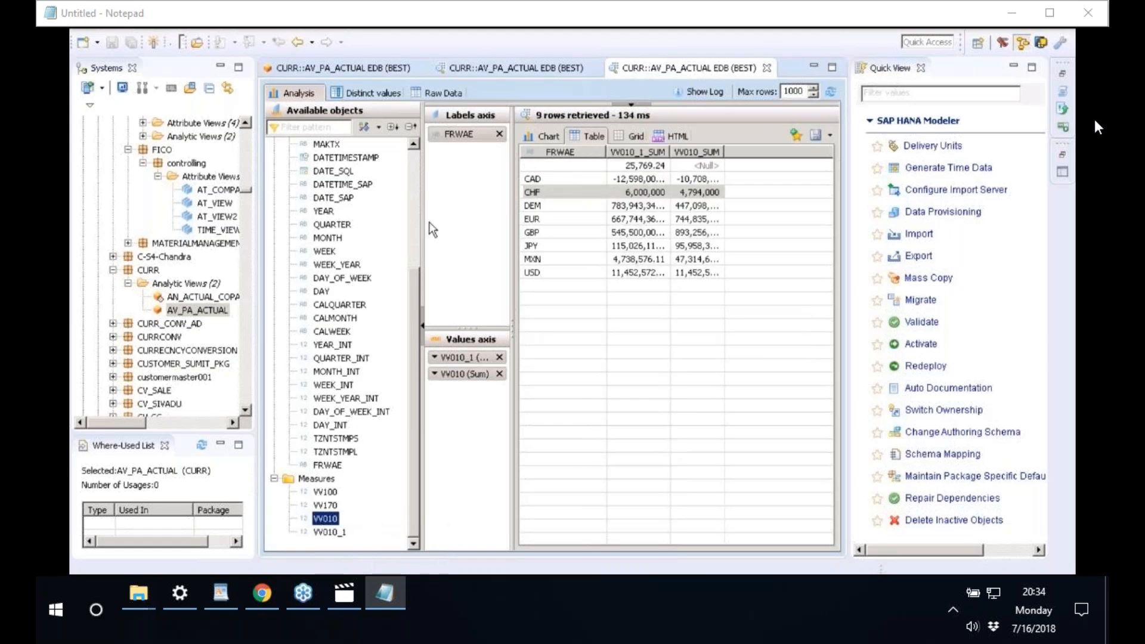
pyautogui.moveTo(422, 226); pyautogui.dragTo(397, 226)
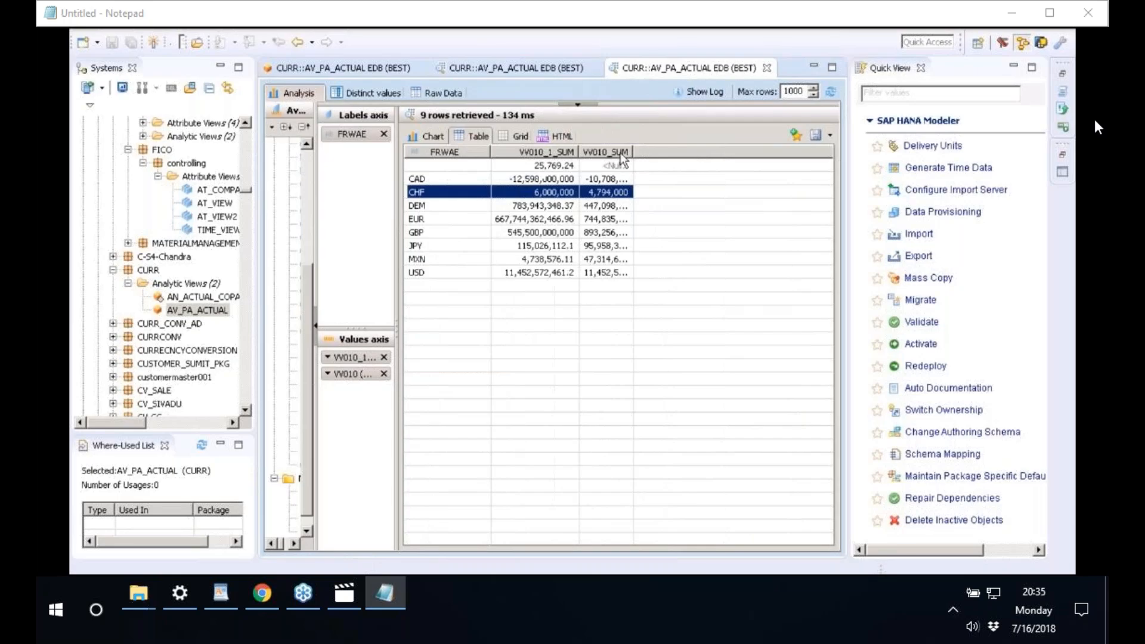
pyautogui.doubleClick(633, 152)
pyautogui.click(474, 152)
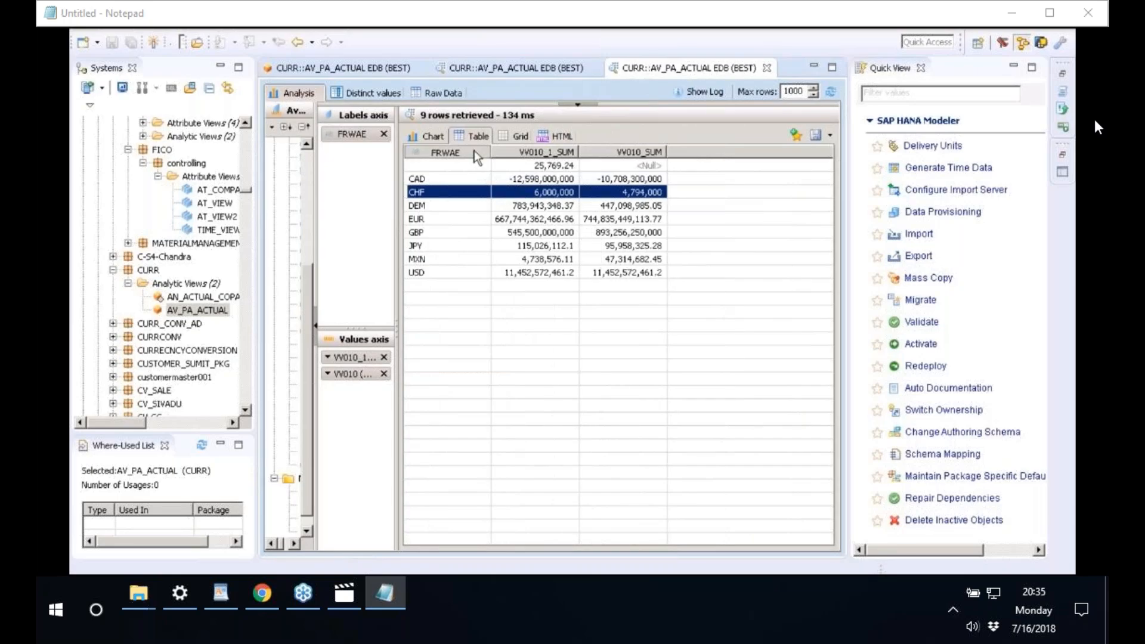
# - Sort rows by FRWAE, compare the JPY and EUR sums, then refresh the preview
pyautogui.click(474, 150)
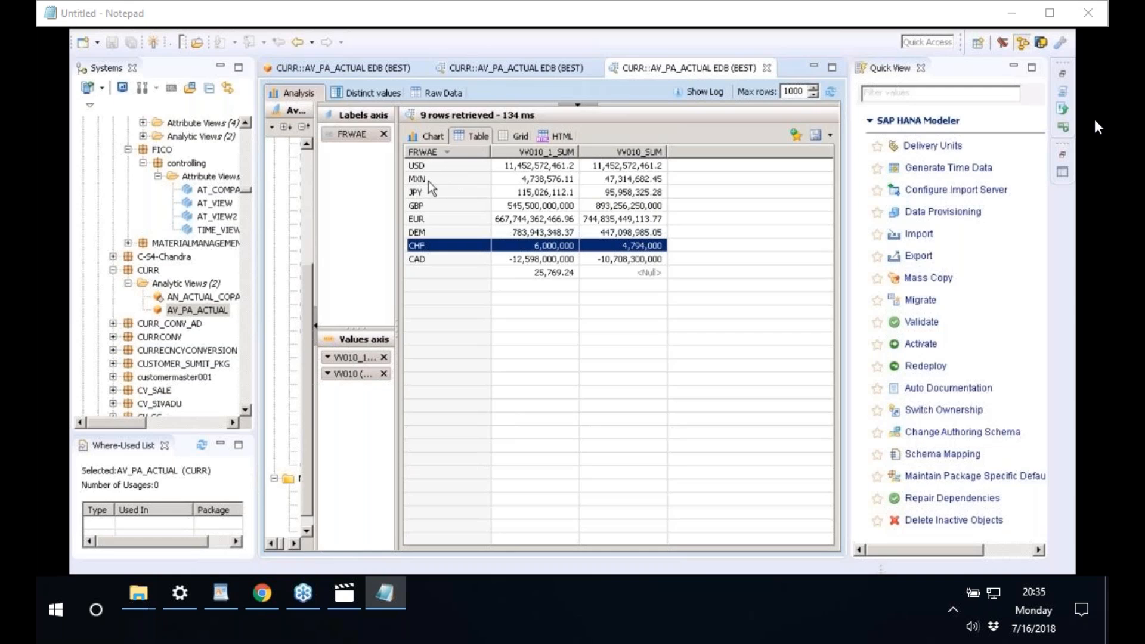
pyautogui.click(538, 194)
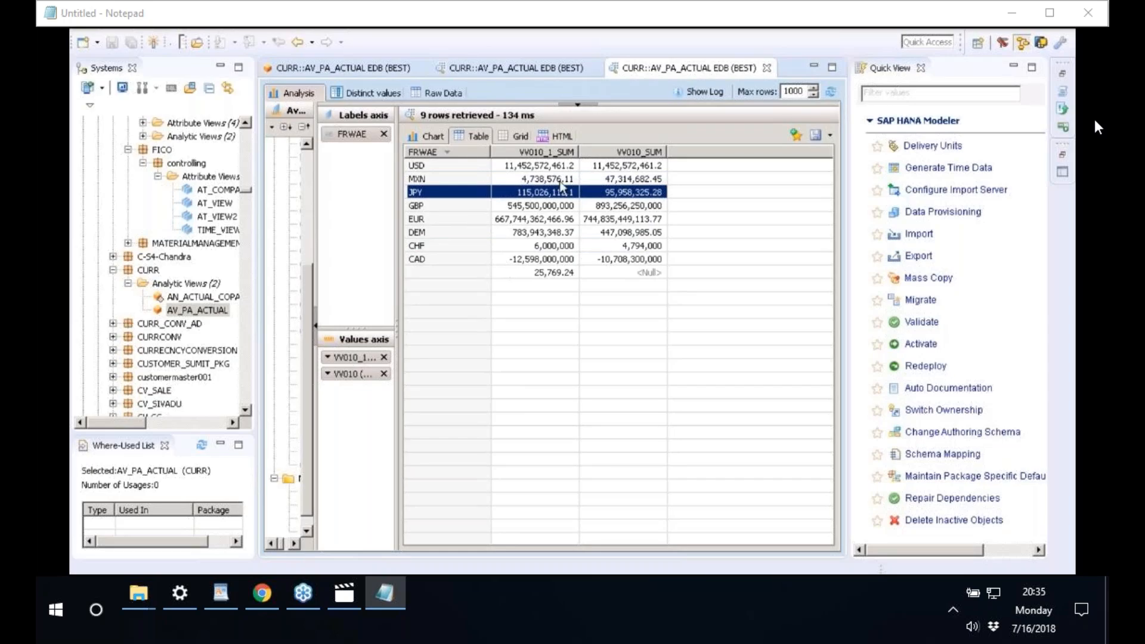
pyautogui.moveTo(667, 153); pyautogui.dragTo(680, 153)
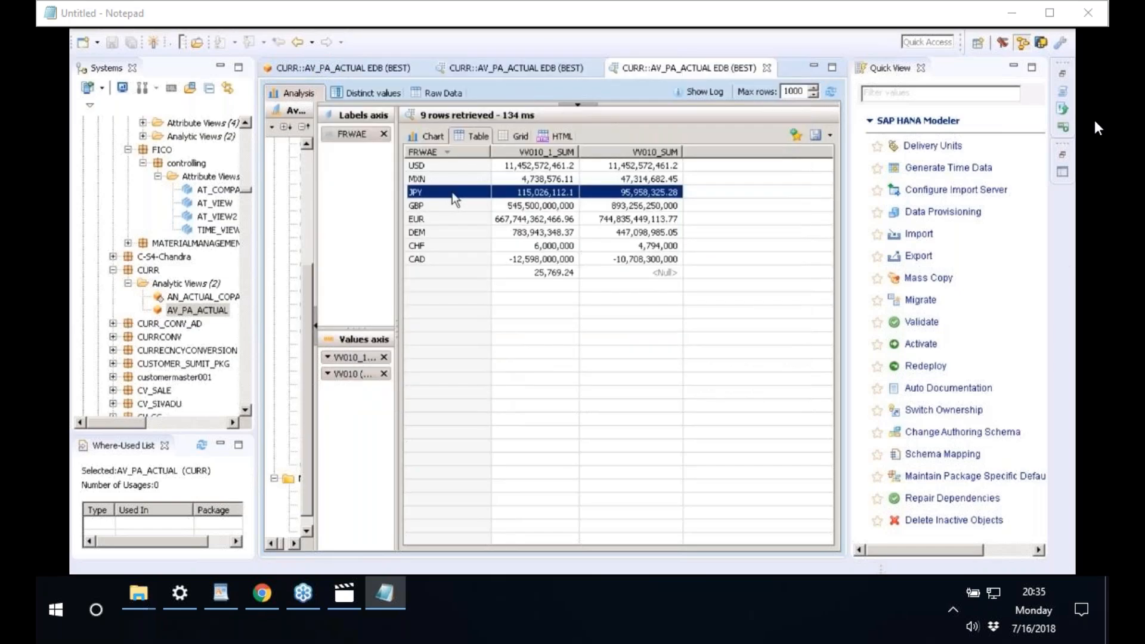
pyautogui.click(417, 221)
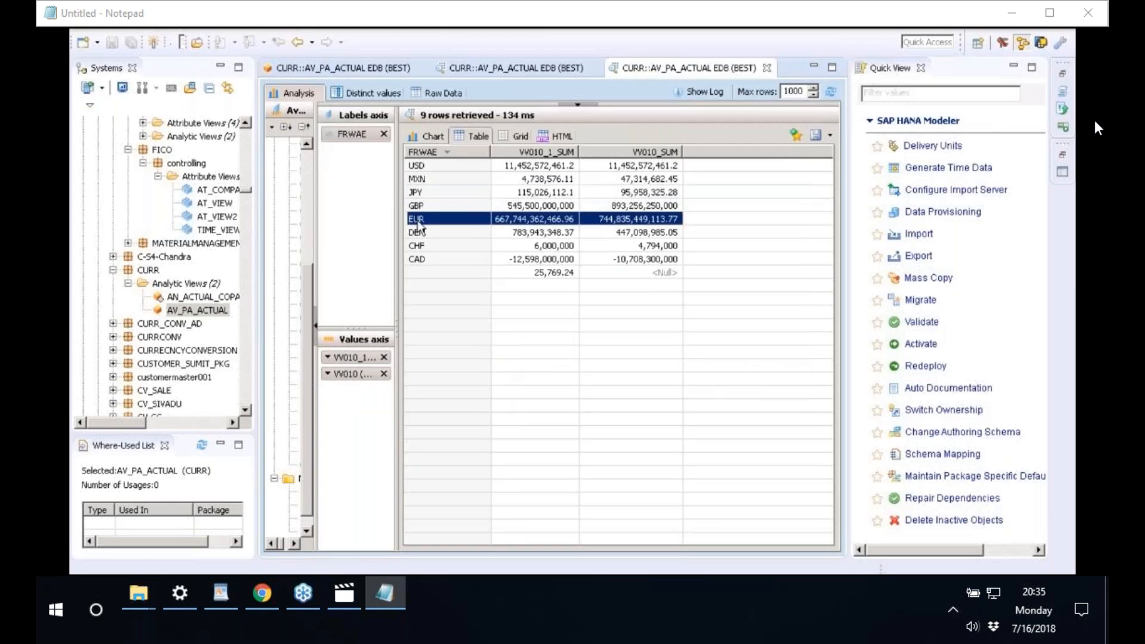
pyautogui.click(832, 94)
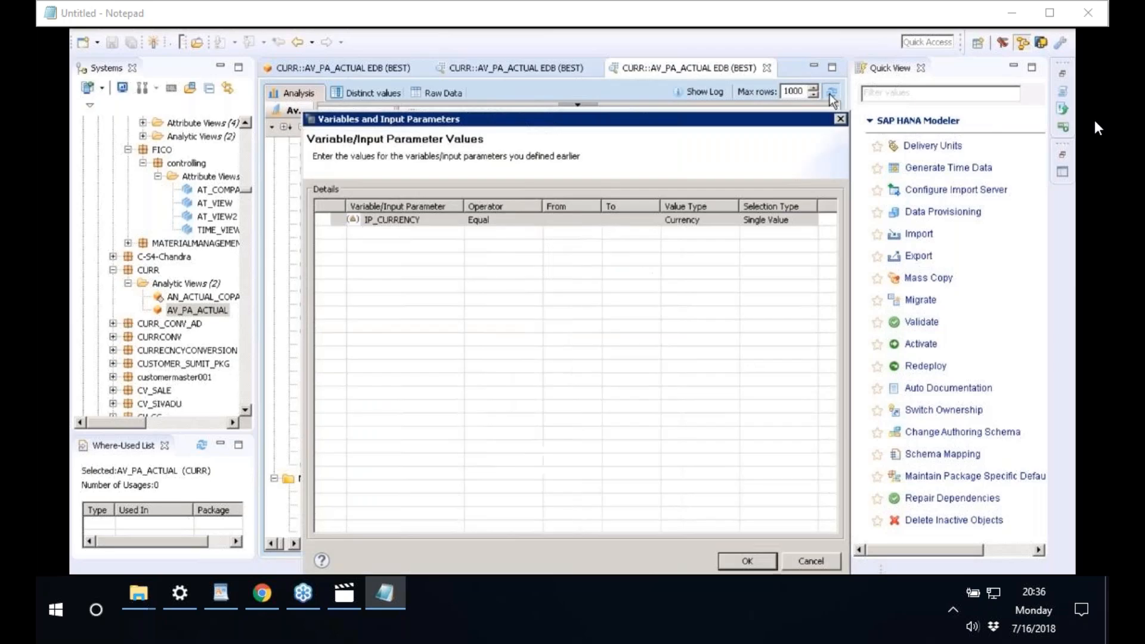
# - Rerun the preview with IP_CURRENCY set to EUR and widen the VV010_1_SUM column
pyautogui.click(564, 220)
pyautogui.write('EUR')
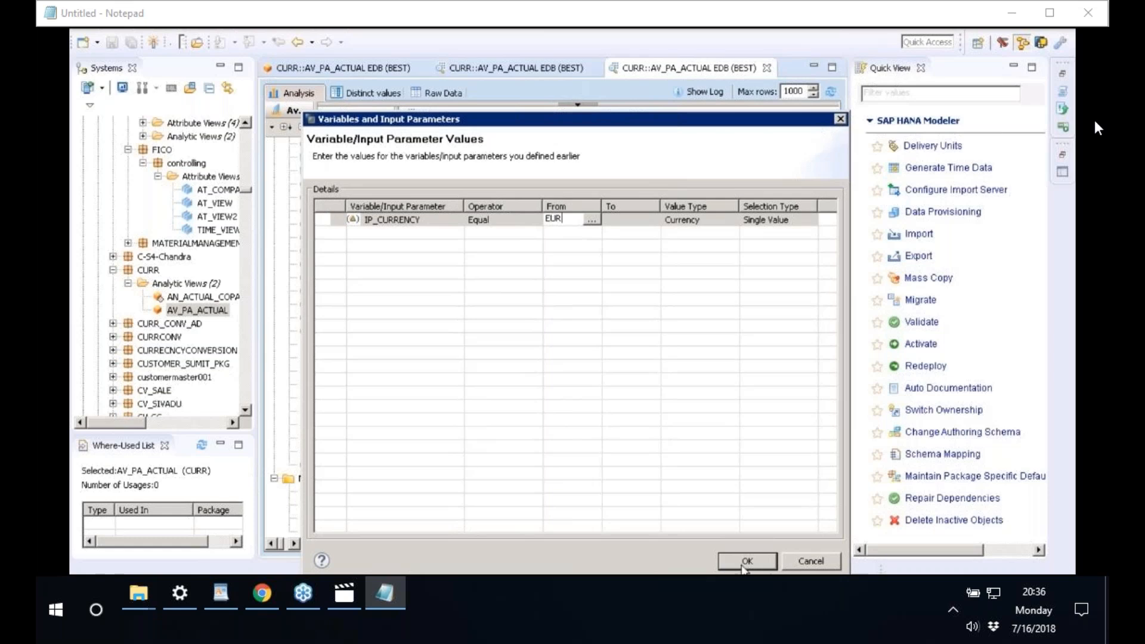
pyautogui.click(748, 562)
pyautogui.click(747, 561)
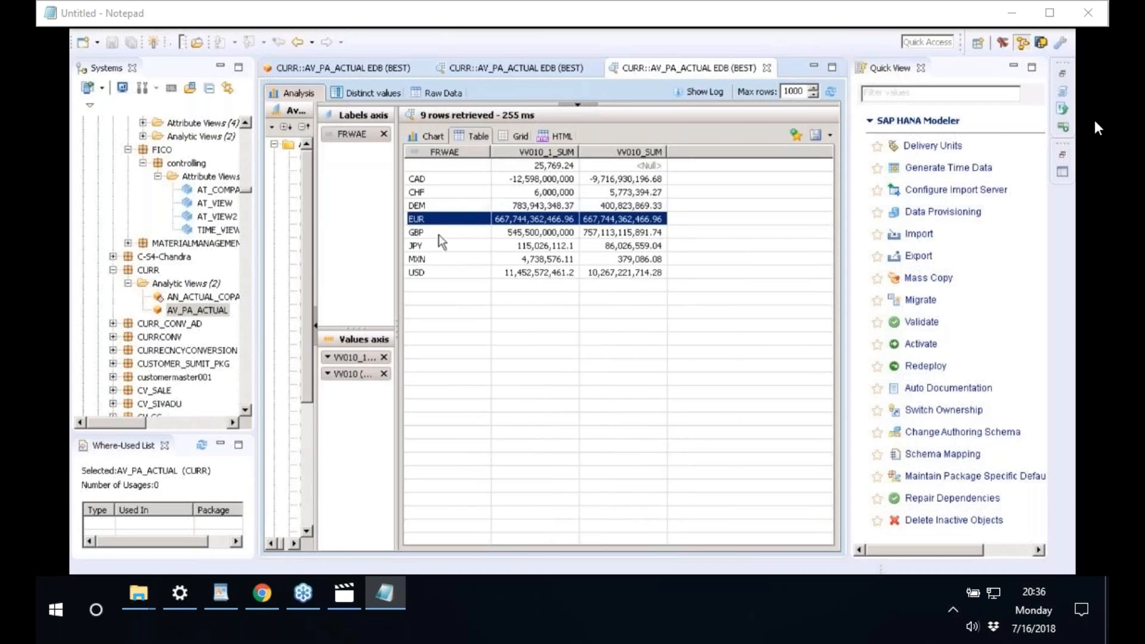
pyautogui.click(432, 273)
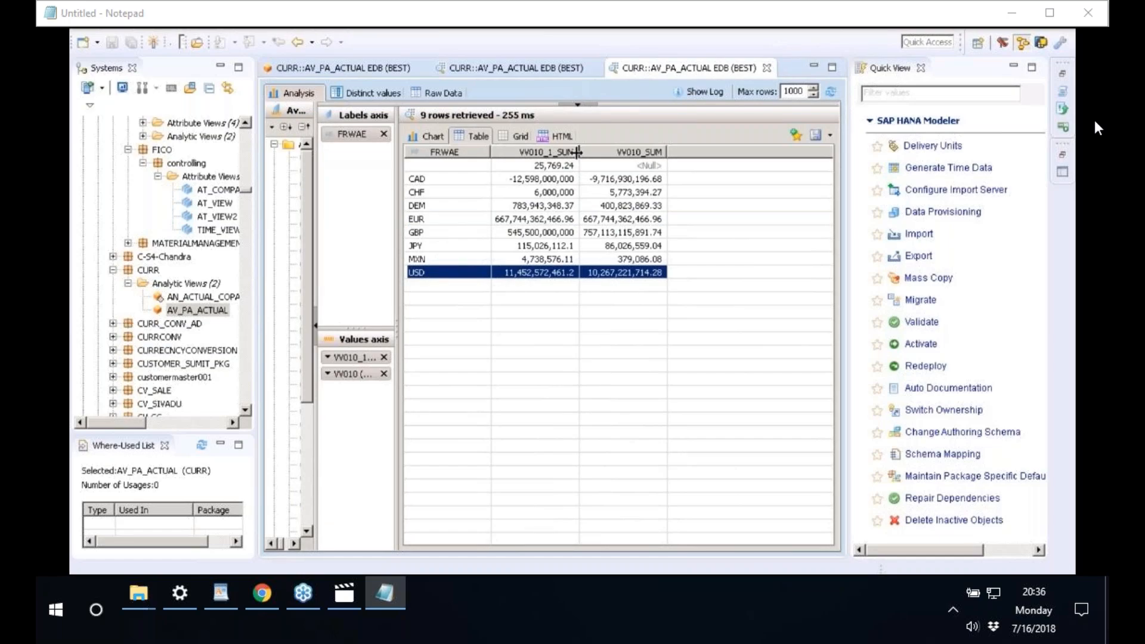
pyautogui.doubleClick(576, 152)
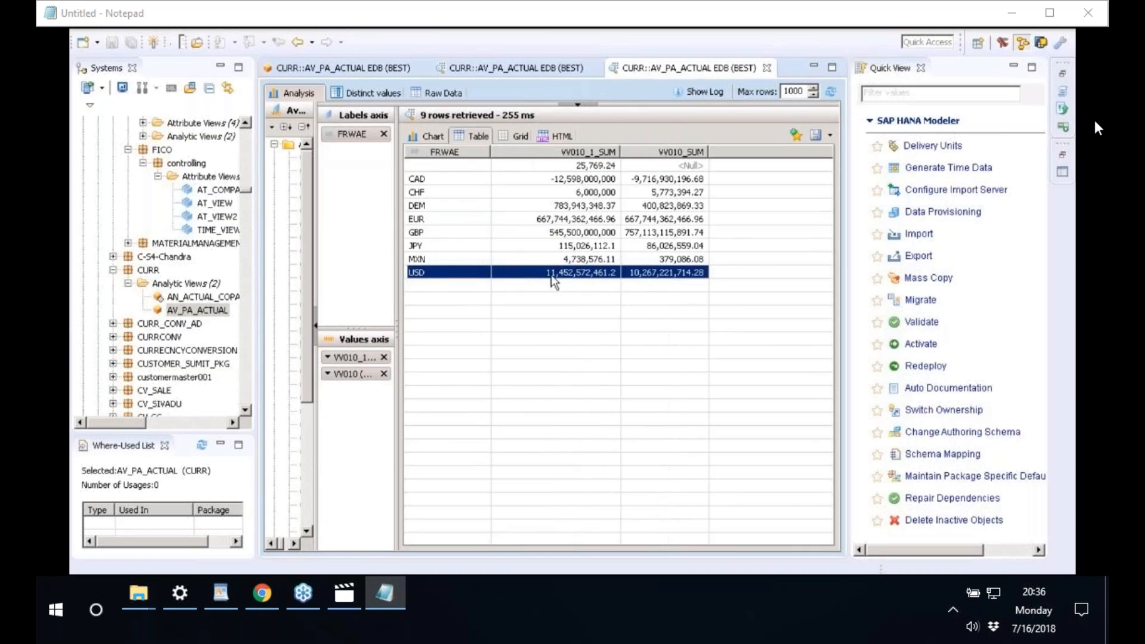